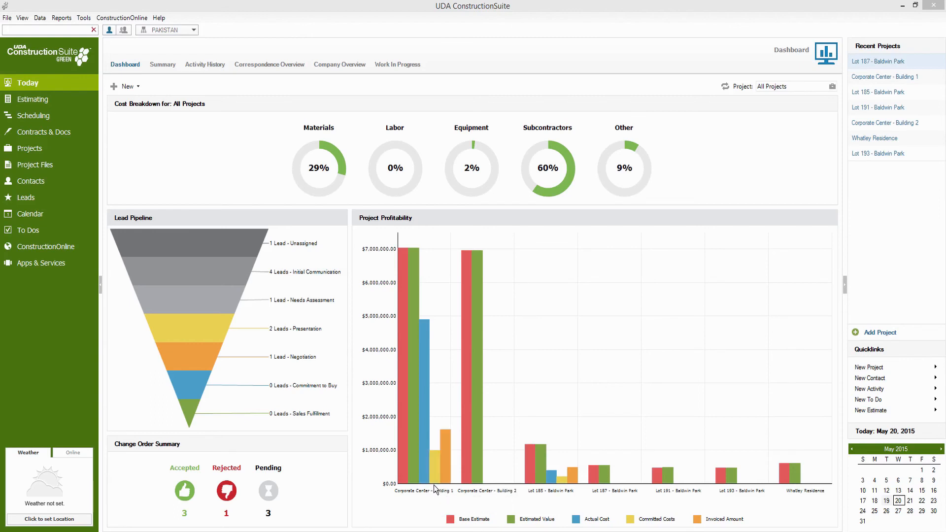
Open the Sync Center from the Data menu and bring up QuickBooks Contact Sync options.
{"action": "mouse_move", "coordinate": [431, 483]}
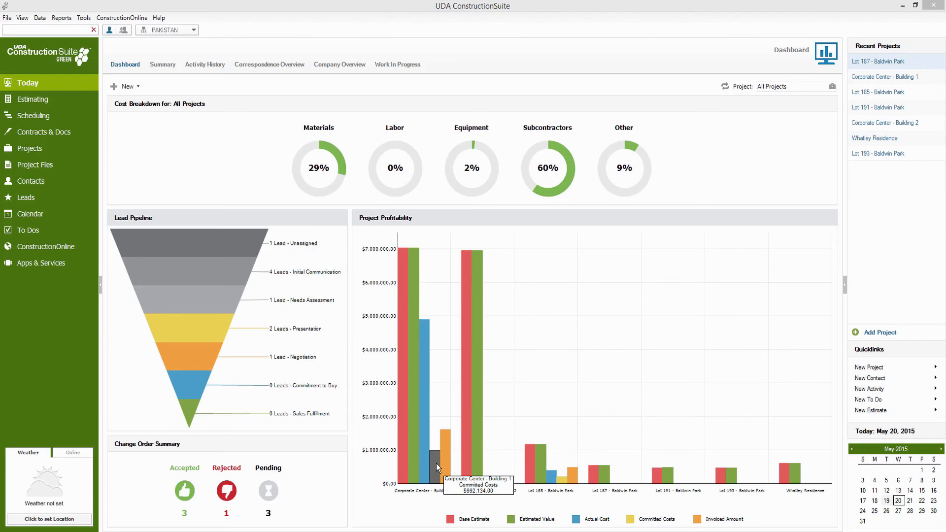
{"action": "mouse_move", "coordinate": [441, 463]}
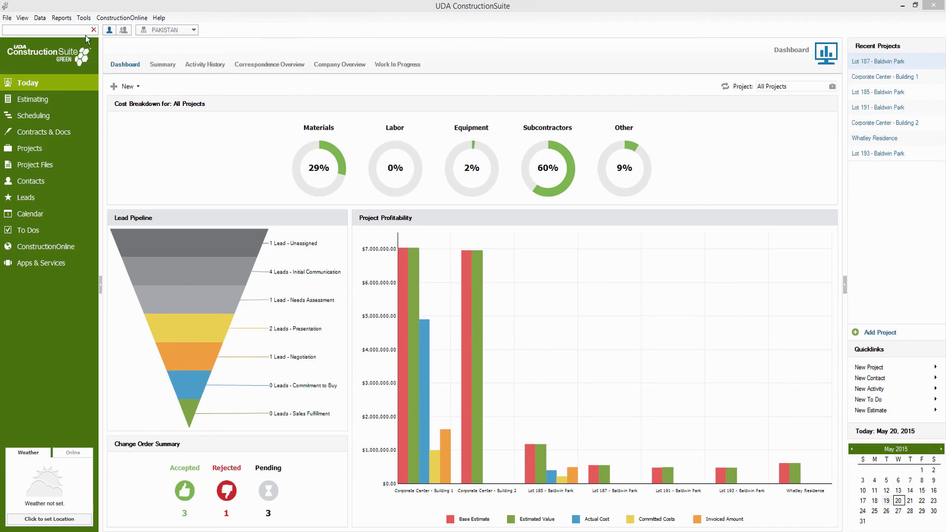
{"action": "left_click", "coordinate": [43, 20]}
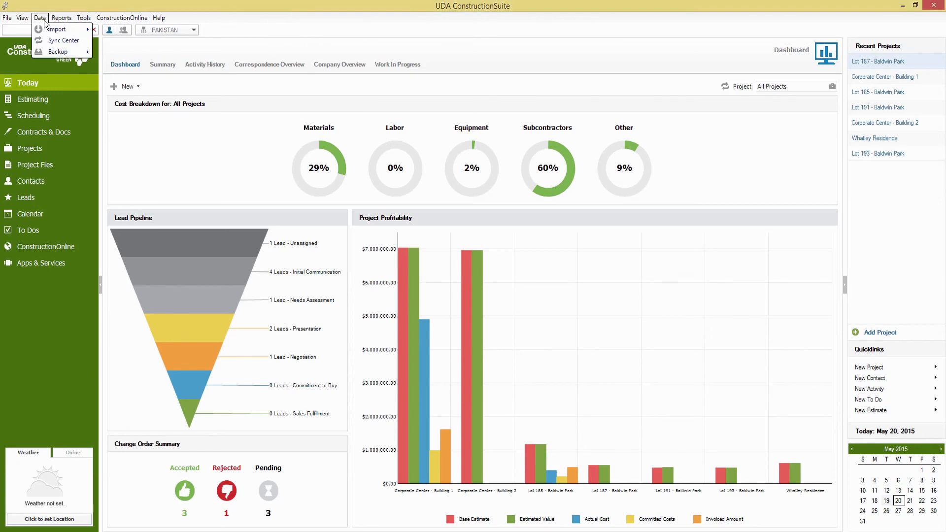
{"action": "left_click", "coordinate": [50, 38]}
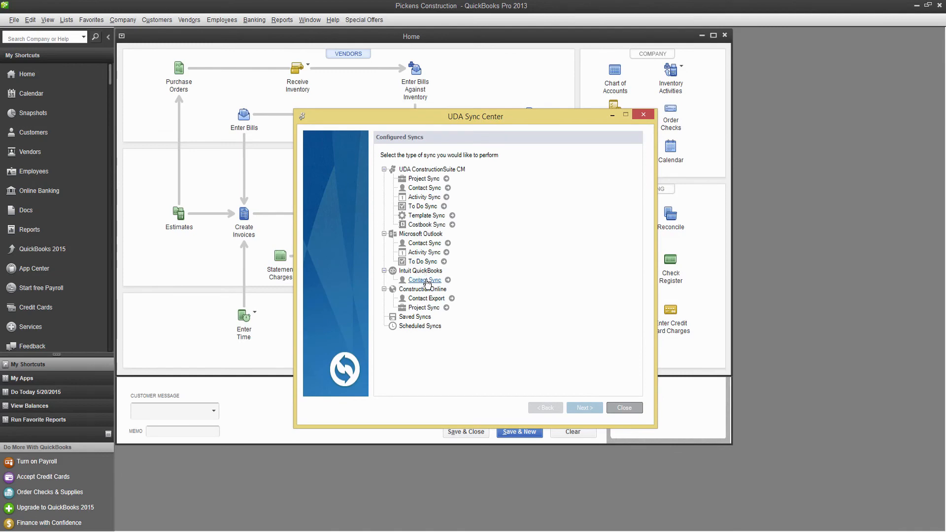
{"action": "left_click", "coordinate": [427, 280]}
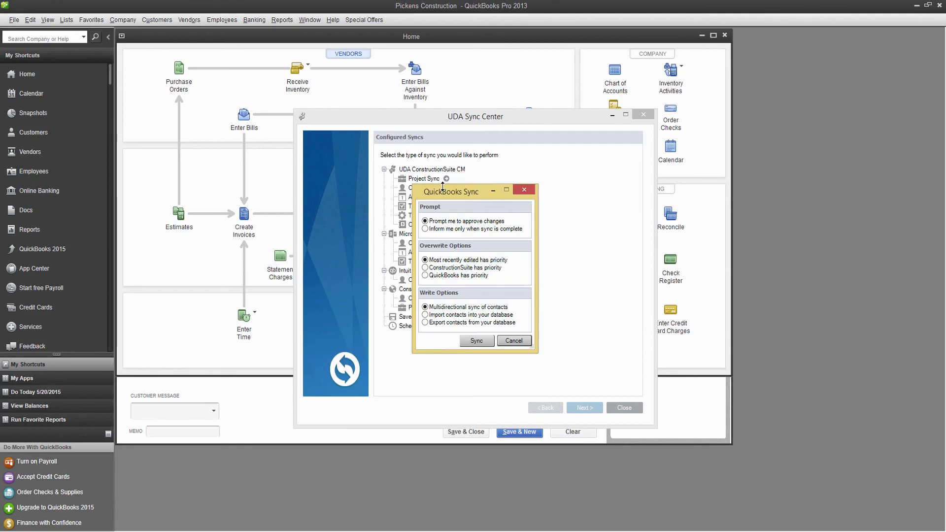
Cancel the QuickBooks Sync dialog and close the UDA Sync Center.
{"action": "left_click", "coordinate": [514, 341]}
{"action": "left_click", "coordinate": [634, 410]}
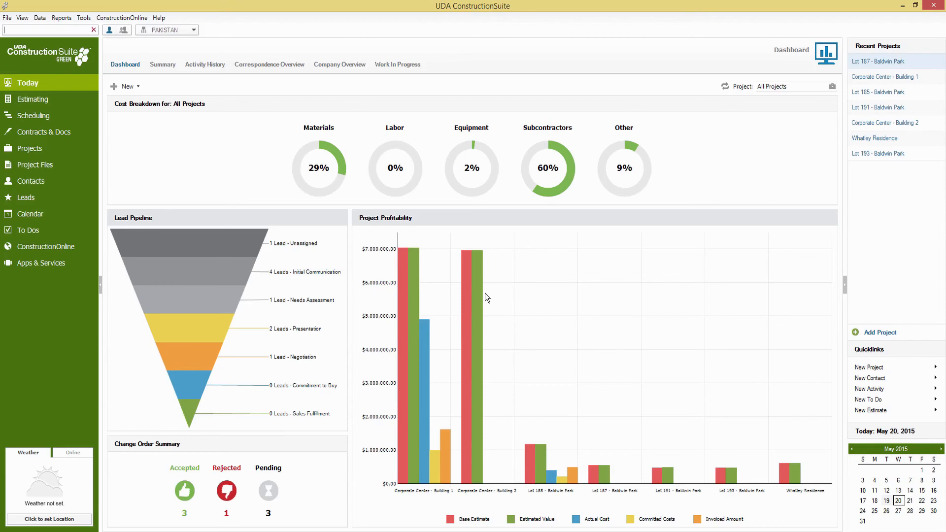
Switch to the Estimating dashboard from the left sidebar.
{"action": "left_click", "coordinate": [51, 101]}
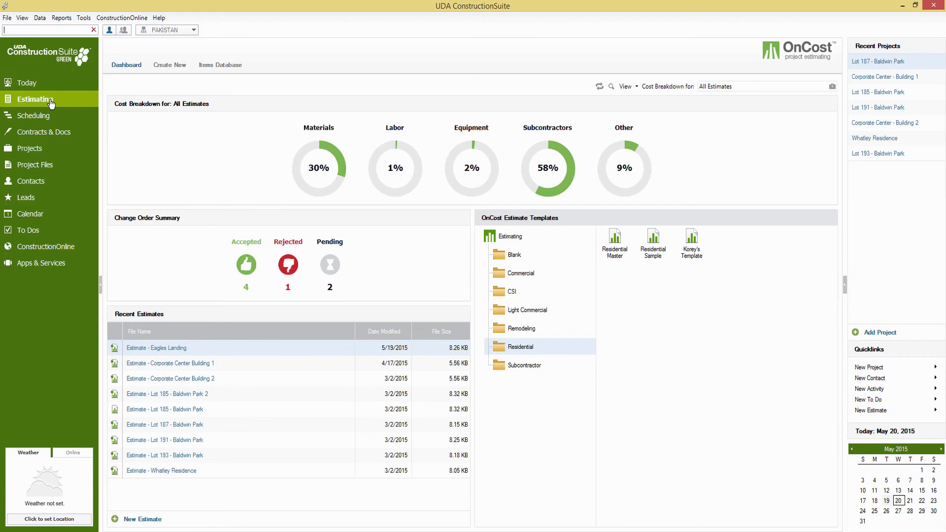
Browse the Commercial, CSI, Light Commercial, Remodeling and Residential template folders, then show Projects.
{"action": "left_click", "coordinate": [499, 274]}
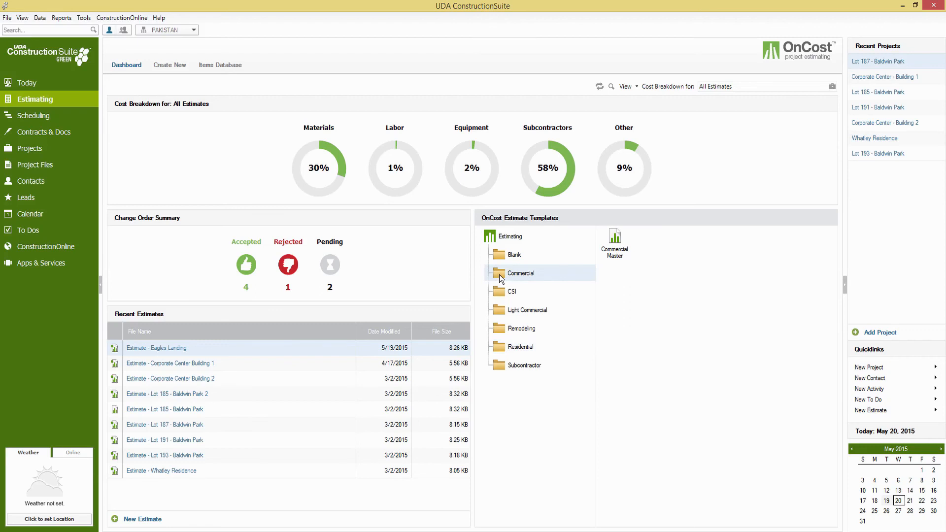
{"action": "left_click", "coordinate": [501, 291]}
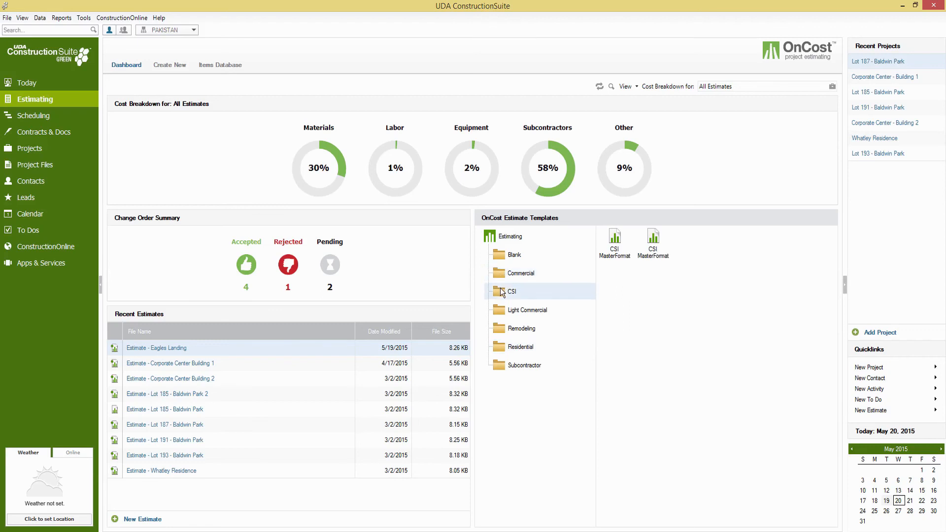
{"action": "left_click", "coordinate": [502, 313]}
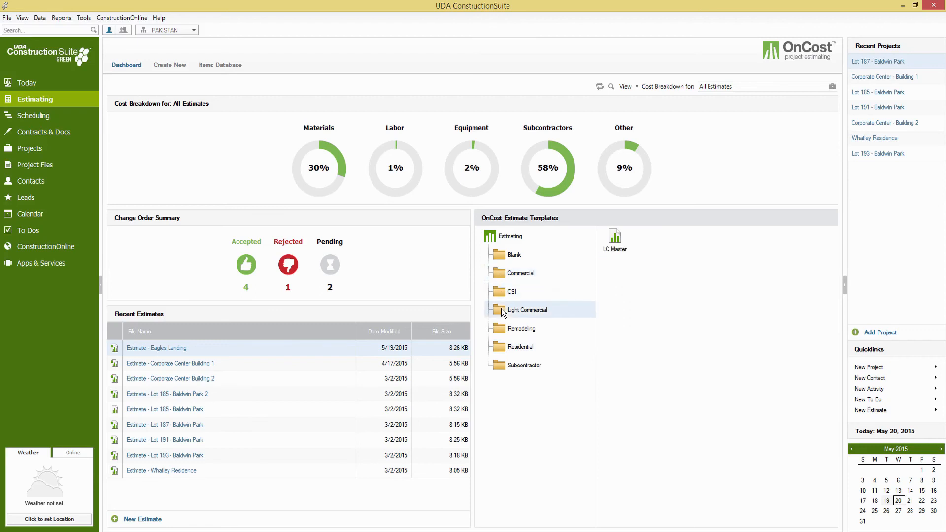
{"action": "left_click", "coordinate": [499, 334]}
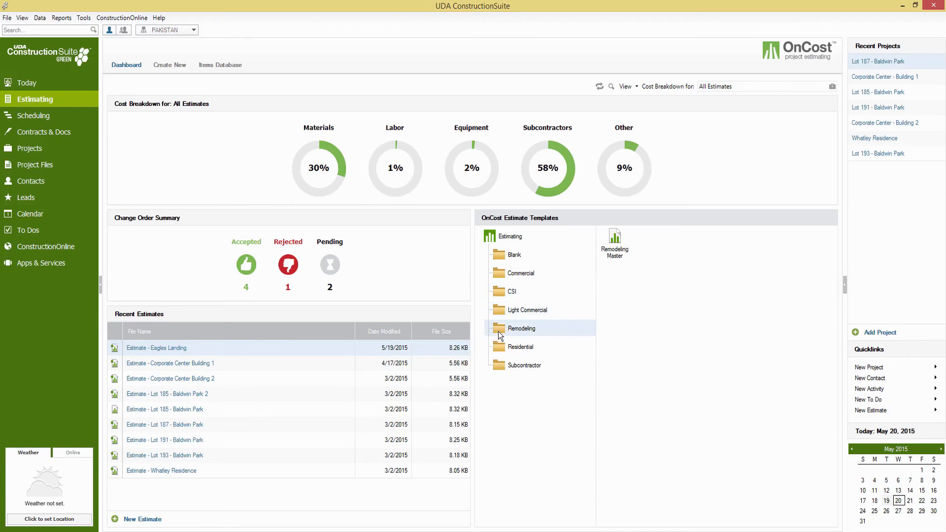
{"action": "left_click", "coordinate": [495, 348]}
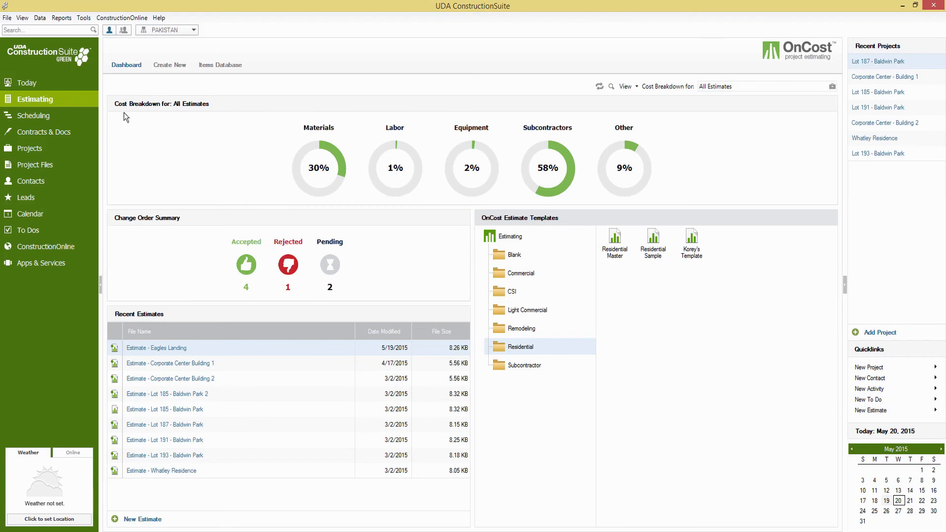
{"action": "left_click", "coordinate": [50, 149]}
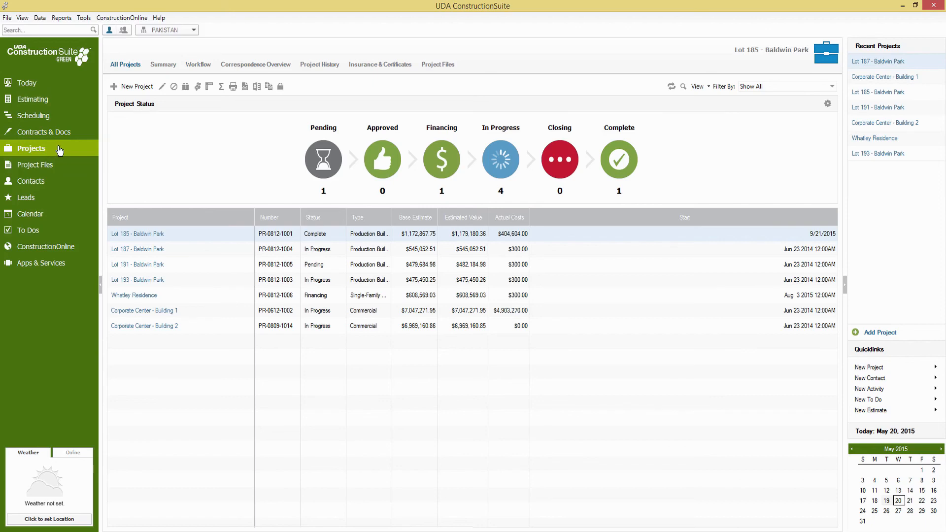
Start a new project named 'Taylor Remodel' and bring up the Project Types list.
{"action": "left_click", "coordinate": [132, 86]}
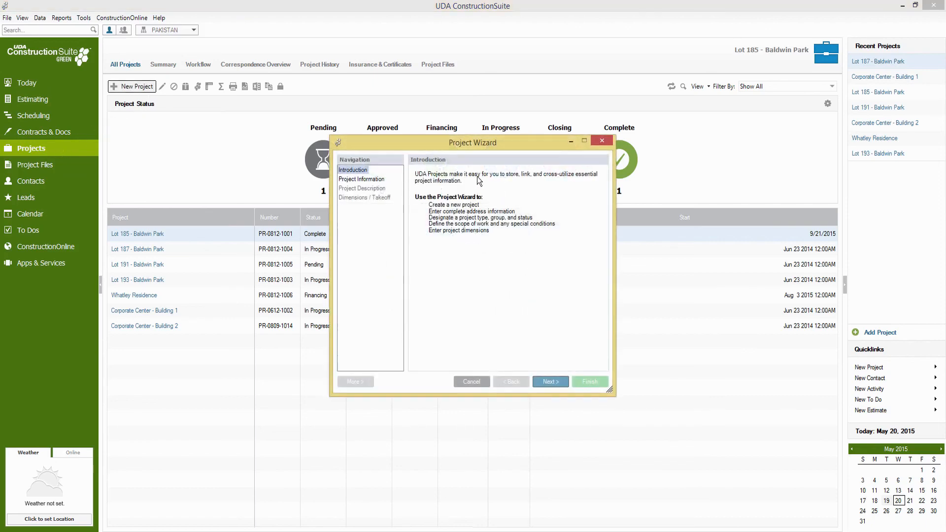
{"action": "left_click", "coordinate": [549, 382]}
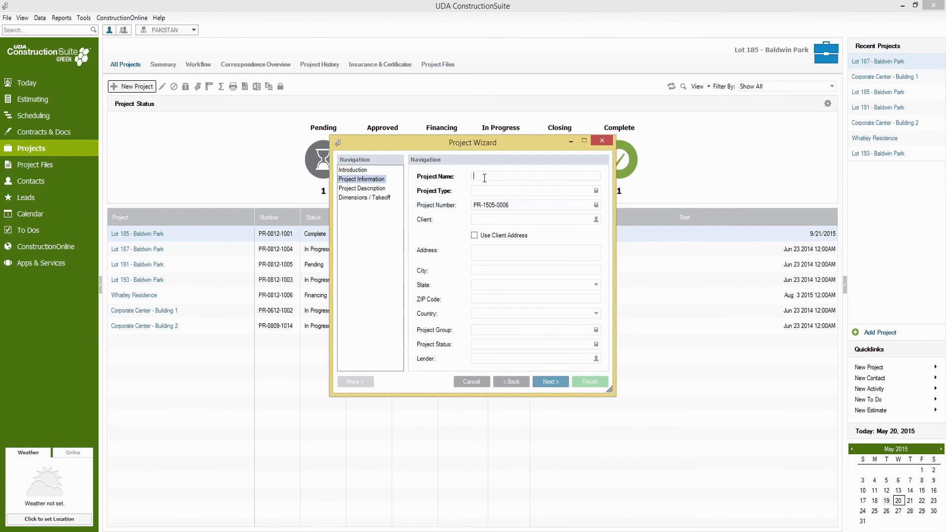
{"action": "type", "text": "Taylor remodel"}
{"action": "left_click", "coordinate": [494, 176]}
{"action": "key", "text": "BackSpace"}
{"action": "type", "text": "R"}
{"action": "left_click", "coordinate": [498, 191]}
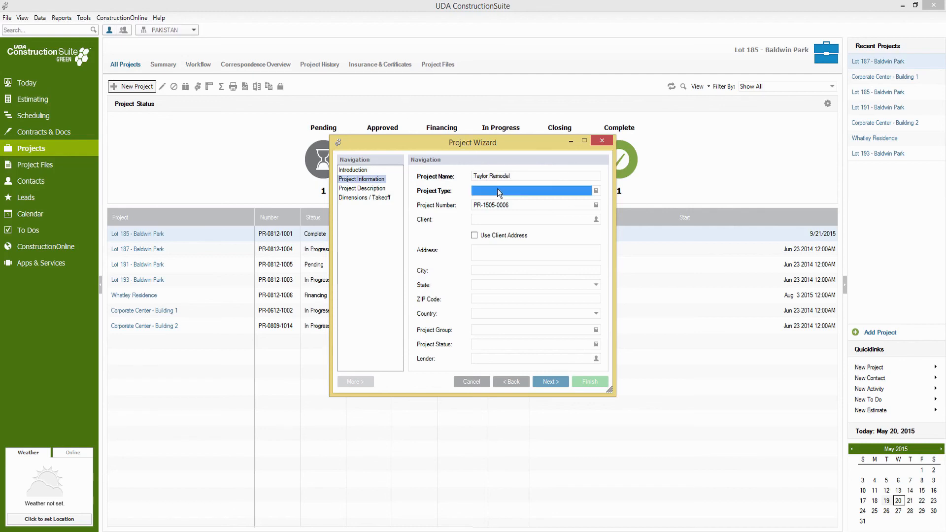
{"action": "left_click", "coordinate": [571, 297]}
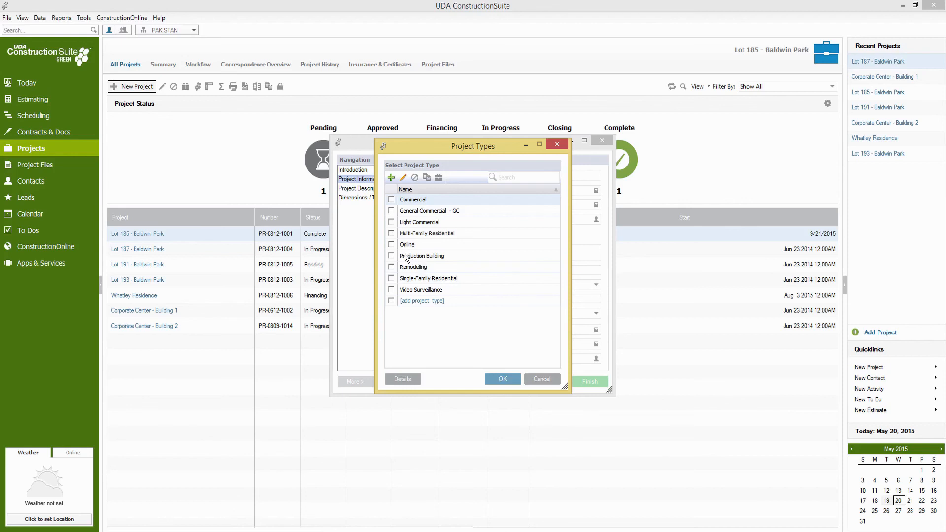
Choose Single-Family Residential as the project type and confirm.
{"action": "left_click", "coordinate": [391, 279]}
{"action": "left_click", "coordinate": [501, 379]}
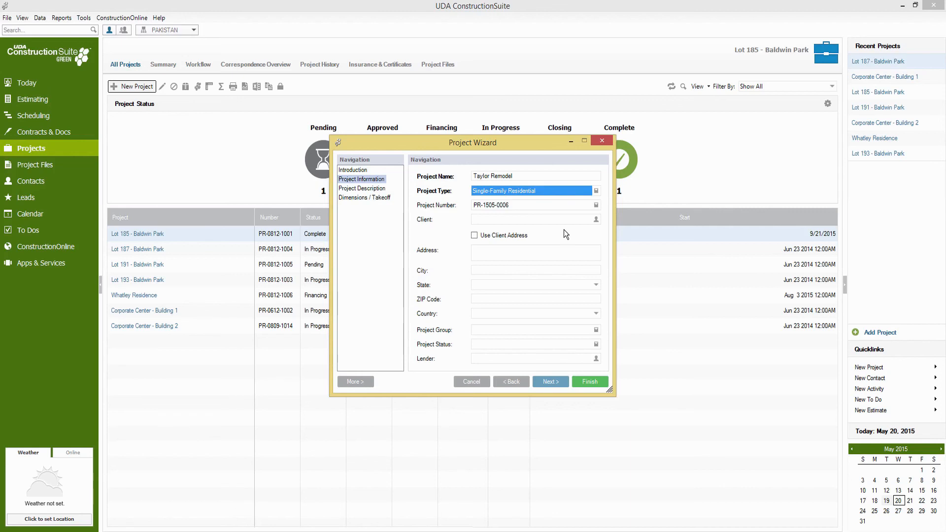
Quick-add a contact with the homeowner's first and last name and assign them as client.
{"action": "left_click", "coordinate": [595, 220]}
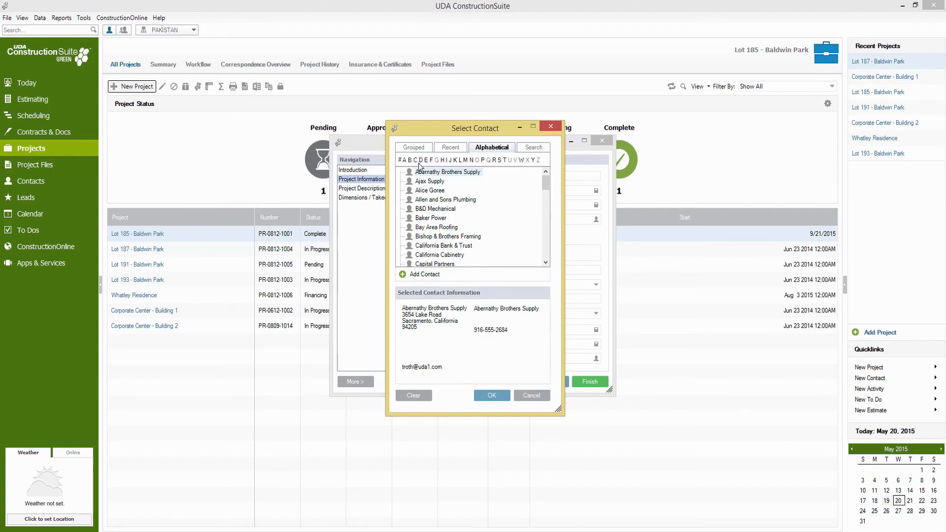
{"action": "left_click", "coordinate": [425, 274]}
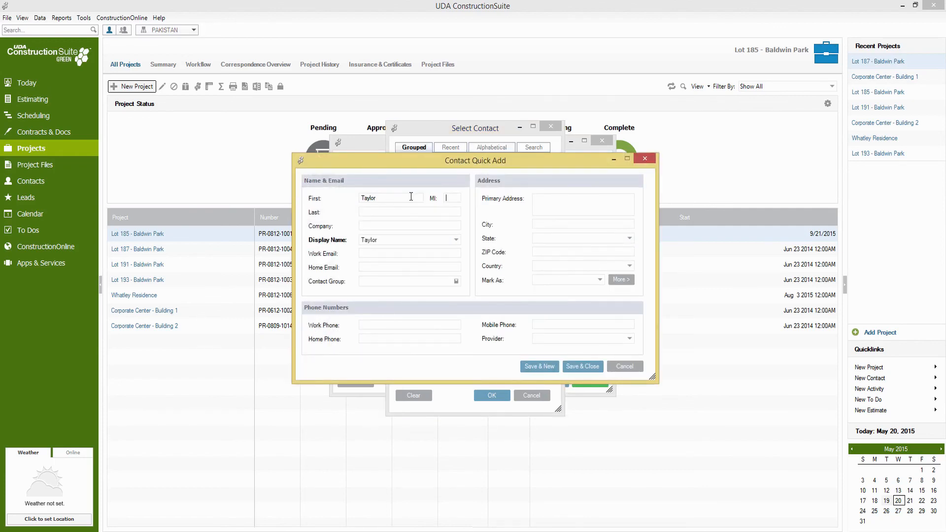
{"action": "key", "text": "Tab"}
{"action": "left_click", "coordinate": [571, 369]}
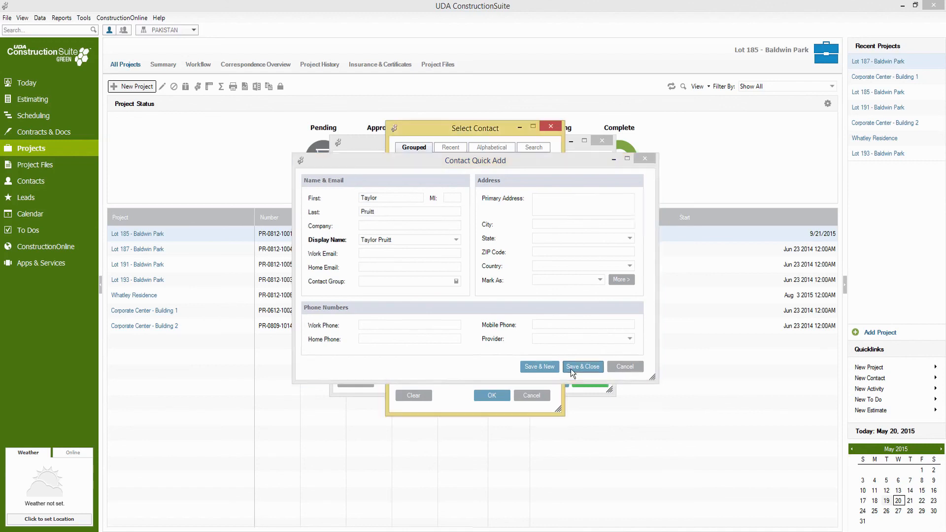
{"action": "left_click", "coordinate": [493, 394]}
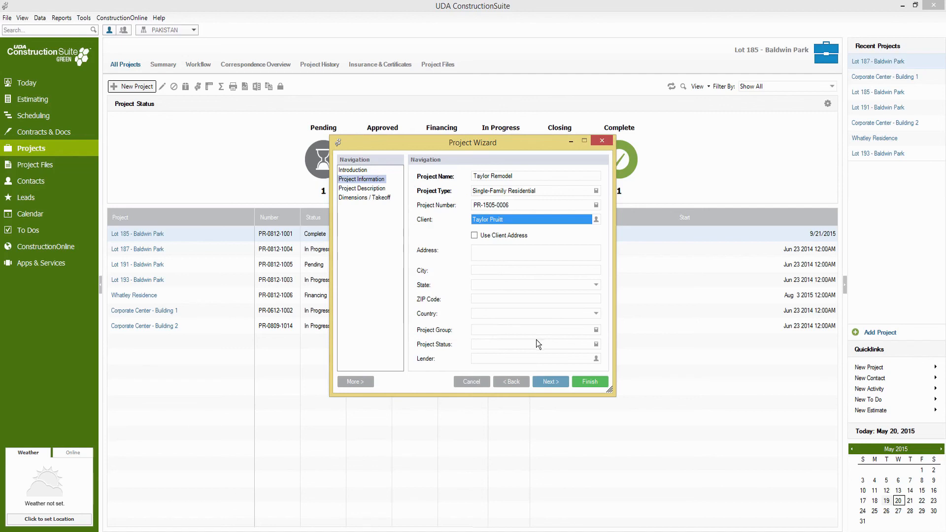
Advance past Project Description and finish the wizard, moving the saving progress box aside.
{"action": "left_click", "coordinate": [550, 383]}
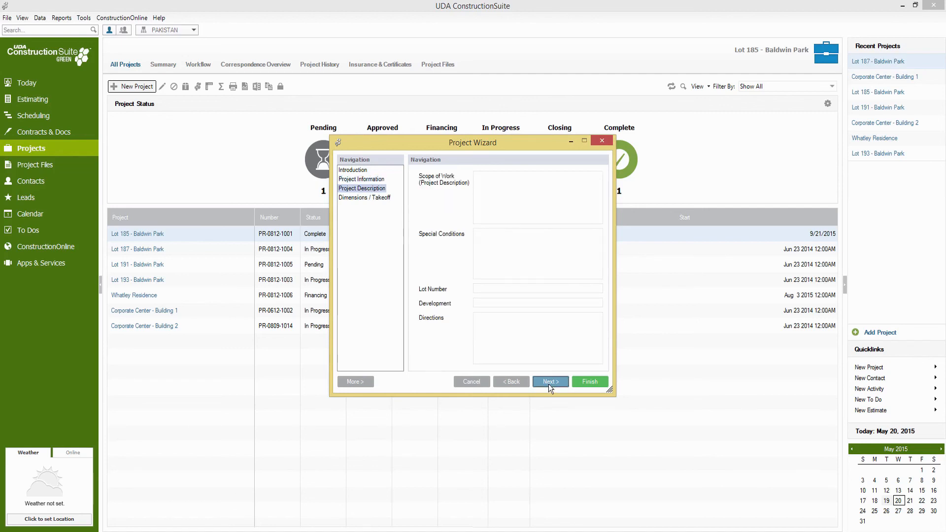
{"action": "left_click", "coordinate": [582, 383]}
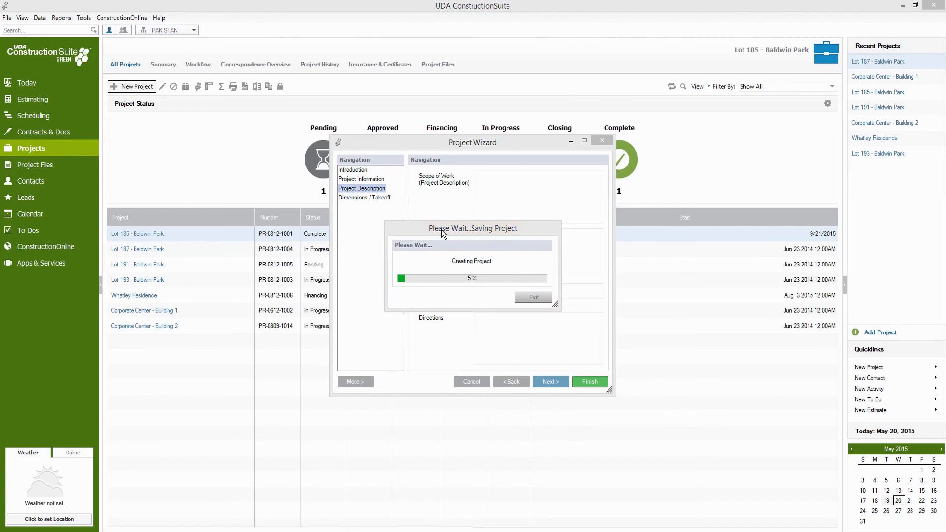
{"action": "left_click_drag", "start_coordinate": [441, 230], "coordinate": [396, 233]}
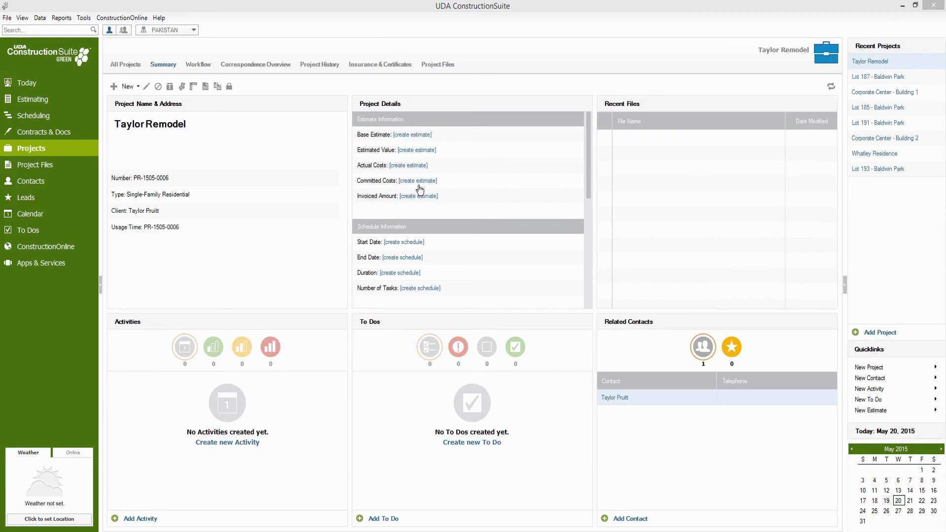
Start a predefined base estimate using the Residential Sample template.
{"action": "left_click", "coordinate": [422, 138]}
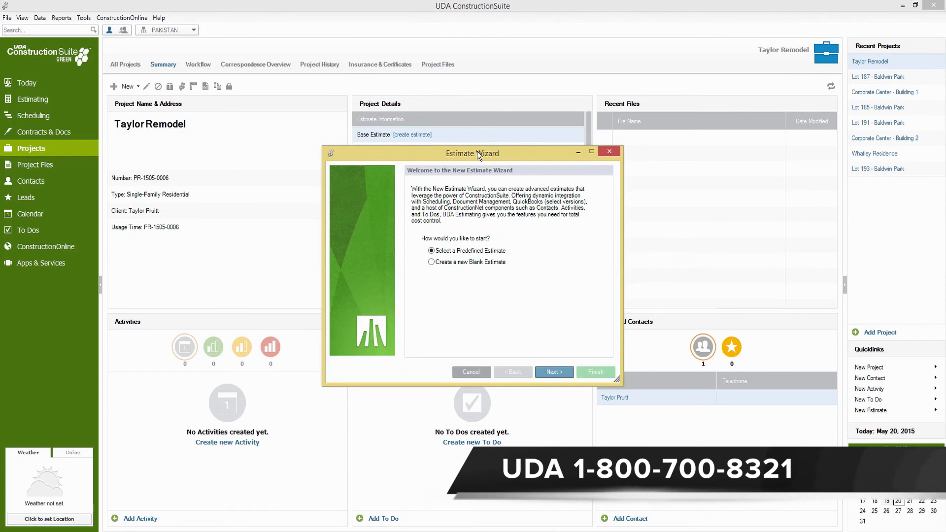
{"action": "left_click", "coordinate": [554, 373]}
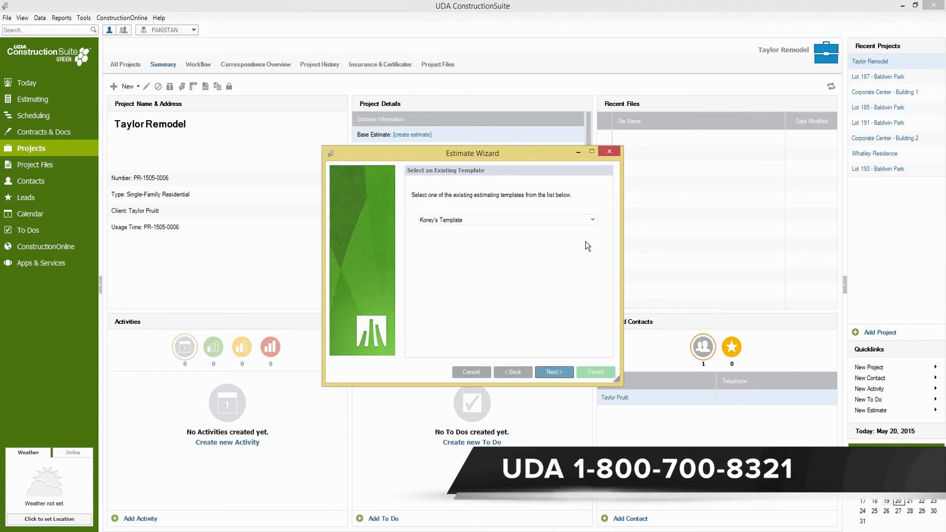
{"action": "left_click", "coordinate": [593, 222]}
{"action": "left_click", "coordinate": [593, 222]}
{"action": "left_click", "coordinate": [524, 264]}
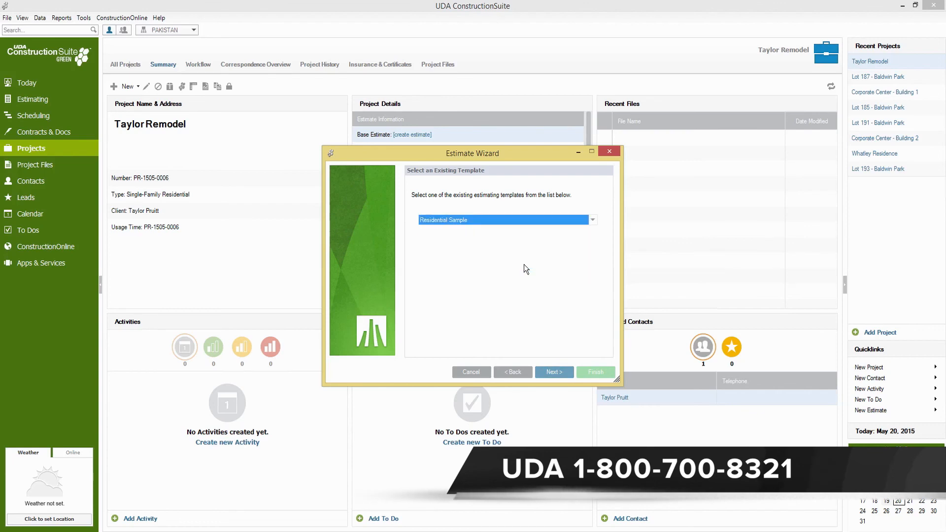
{"action": "left_click", "coordinate": [558, 371]}
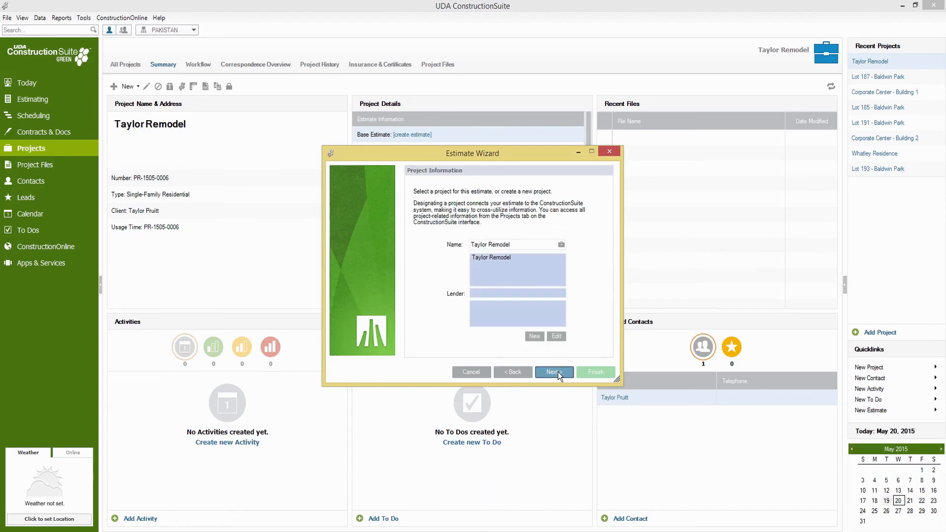
{"action": "left_click", "coordinate": [556, 371]}
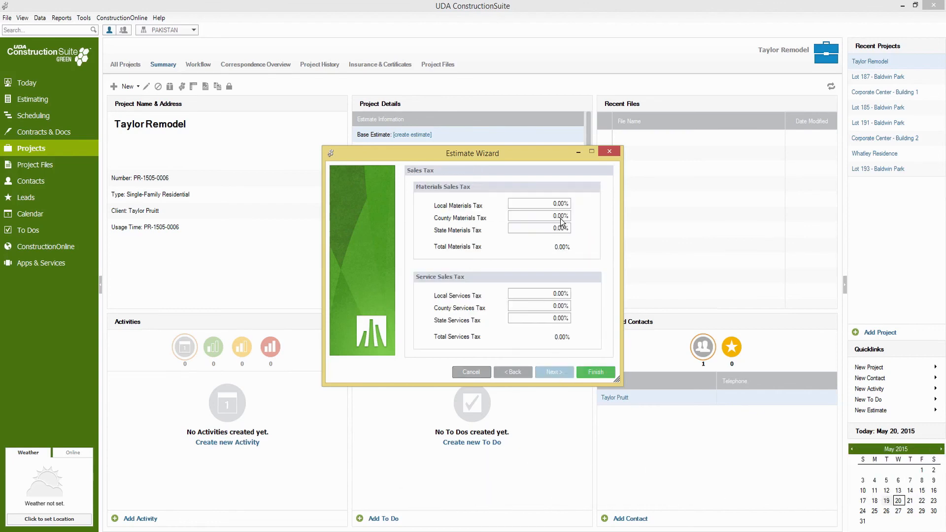
Enter 10% local materials tax and 8% local services tax, then finish the estimate.
{"action": "type", "text": "10"}
{"action": "left_click", "coordinate": [548, 297]}
{"action": "type", "text": "1"}
{"action": "key", "text": "BackSpace"}
{"action": "type", "text": "8"}
{"action": "left_click", "coordinate": [593, 371]}
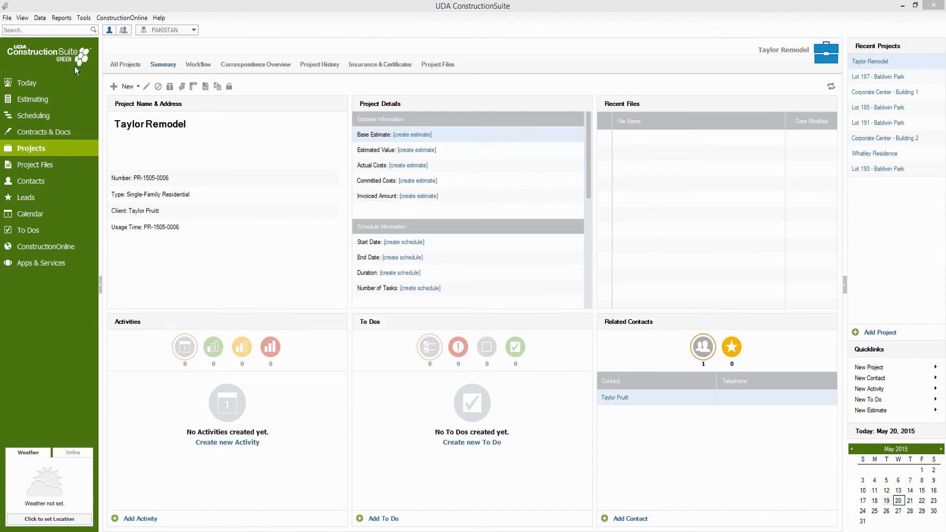
Maximize the Estimate window to show the $365,852.50 Project Totals full screen.
{"action": "left_click", "coordinate": [645, 66]}
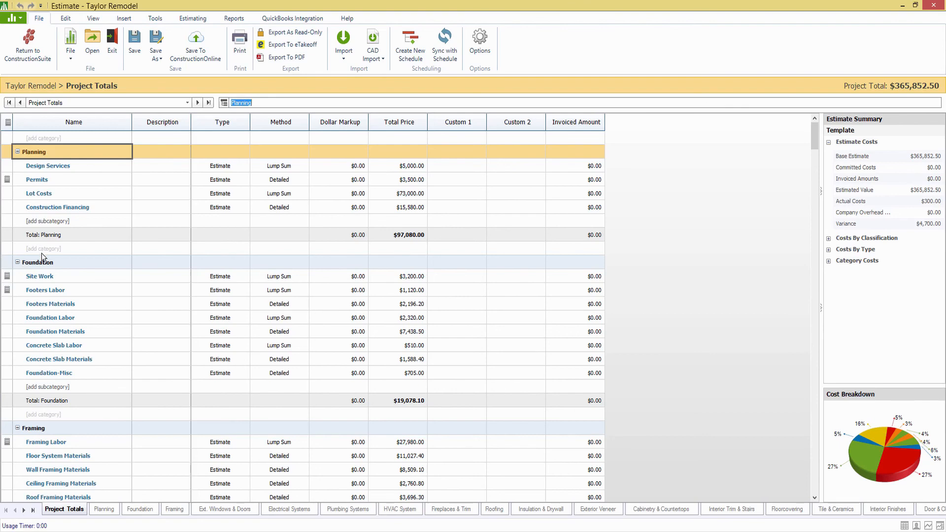
Begin renaming the Planning category, dismiss the save-as options unsaved, then show the QuickBooks Integration commands.
{"action": "left_click", "coordinate": [62, 152]}
{"action": "left_click", "coordinate": [156, 55]}
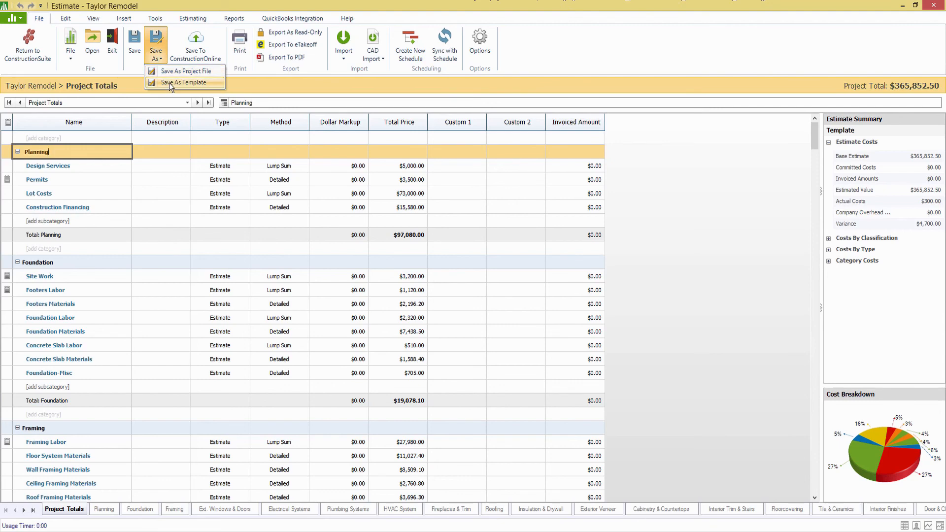
{"action": "left_click", "coordinate": [676, 39]}
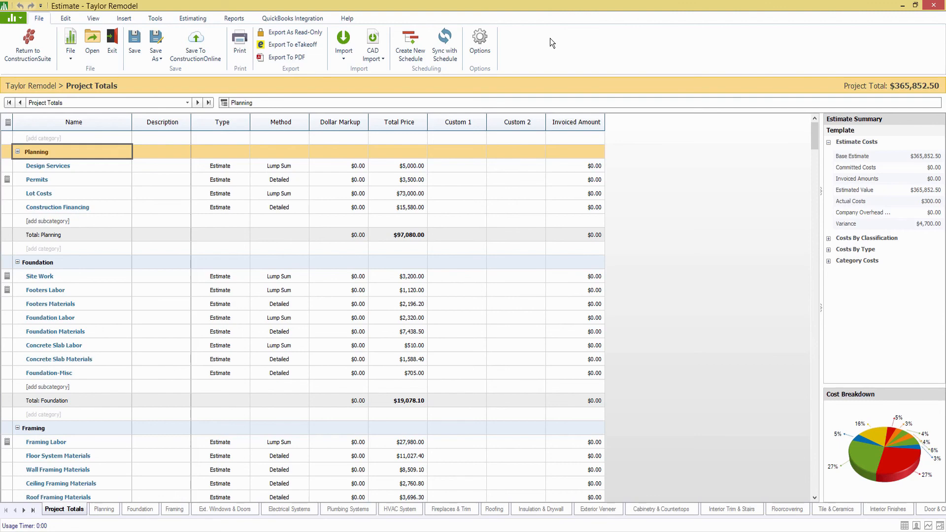
{"action": "left_click", "coordinate": [308, 19]}
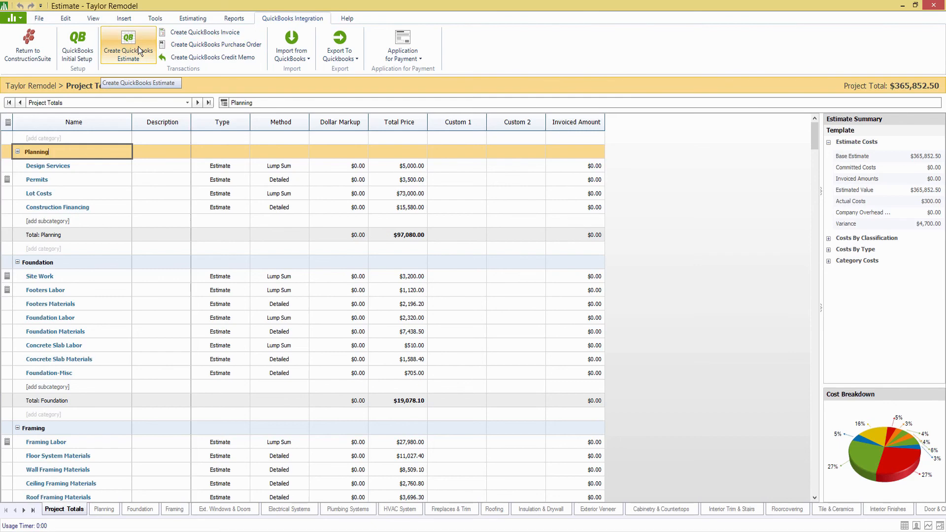
Try QuickBooks Initial Setup, find no client contacts to select, close it, and show the File commands.
{"action": "left_click", "coordinate": [93, 48]}
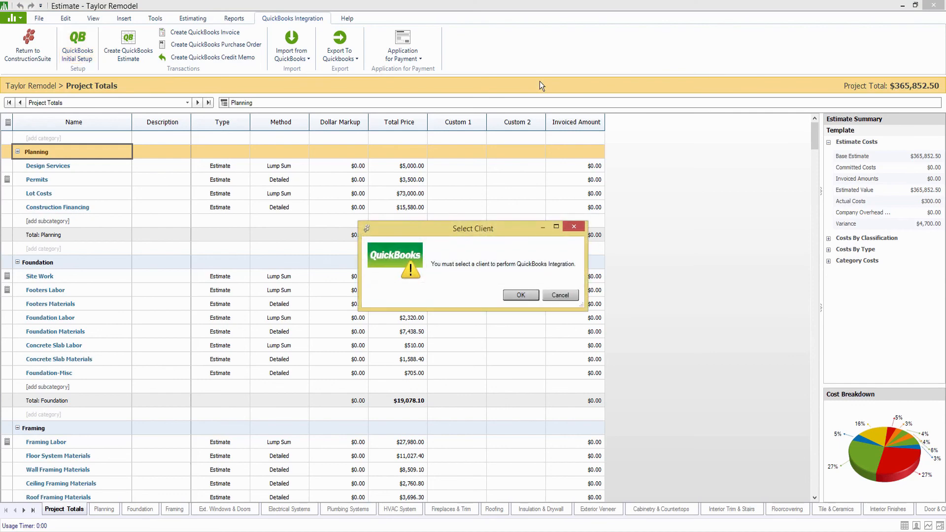
{"action": "left_click", "coordinate": [524, 293]}
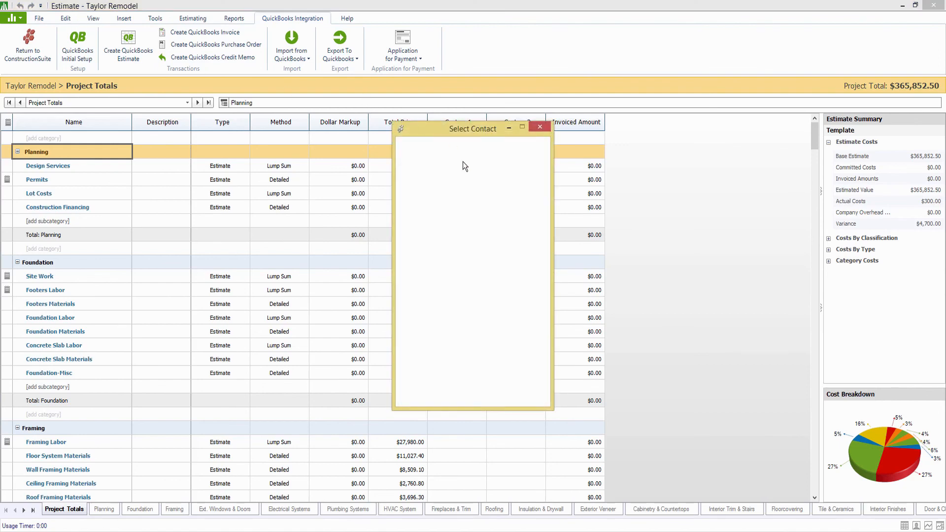
{"action": "left_click_drag", "start_coordinate": [470, 133], "coordinate": [469, 121]}
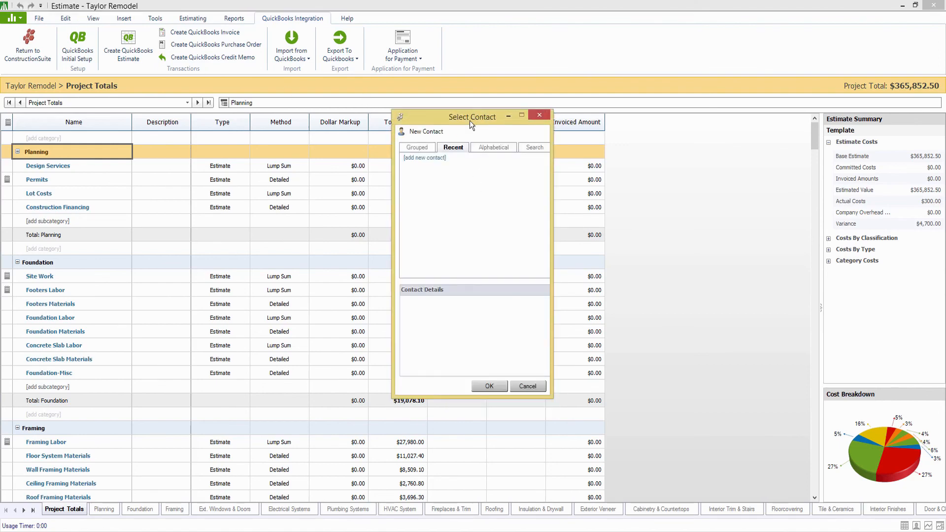
{"action": "left_click", "coordinate": [494, 149]}
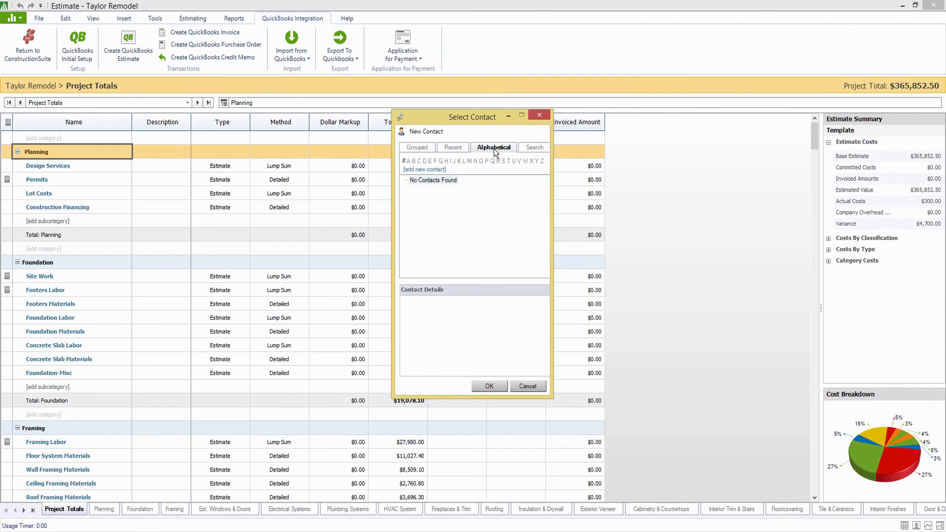
{"action": "left_click", "coordinate": [433, 149]}
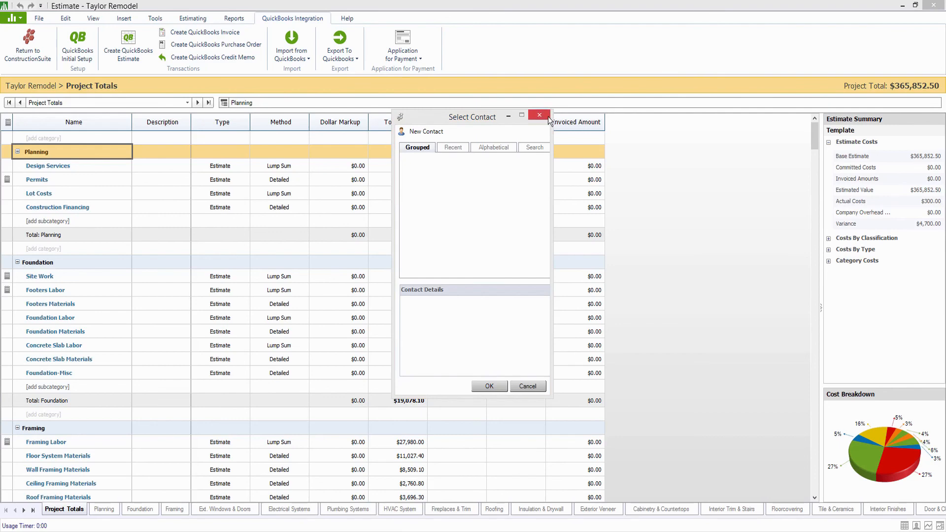
{"action": "left_click", "coordinate": [548, 117]}
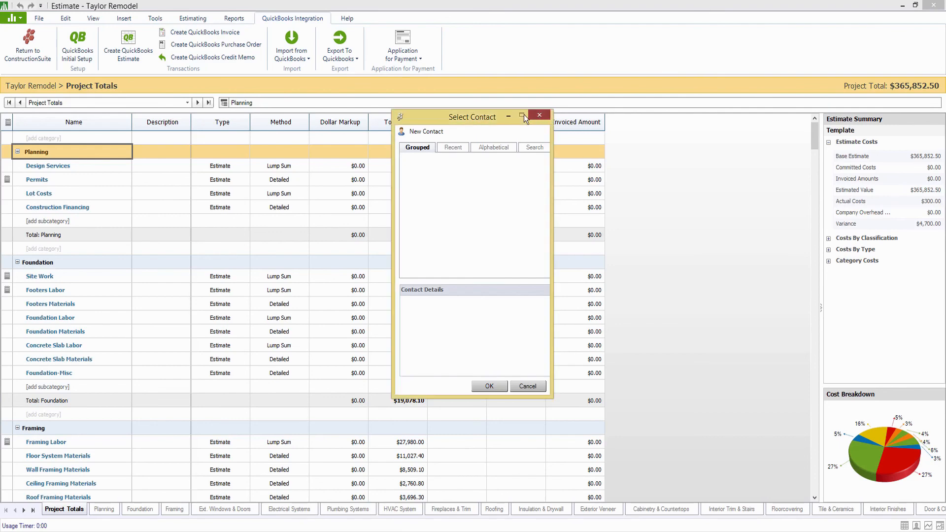
{"action": "left_click", "coordinate": [39, 19]}
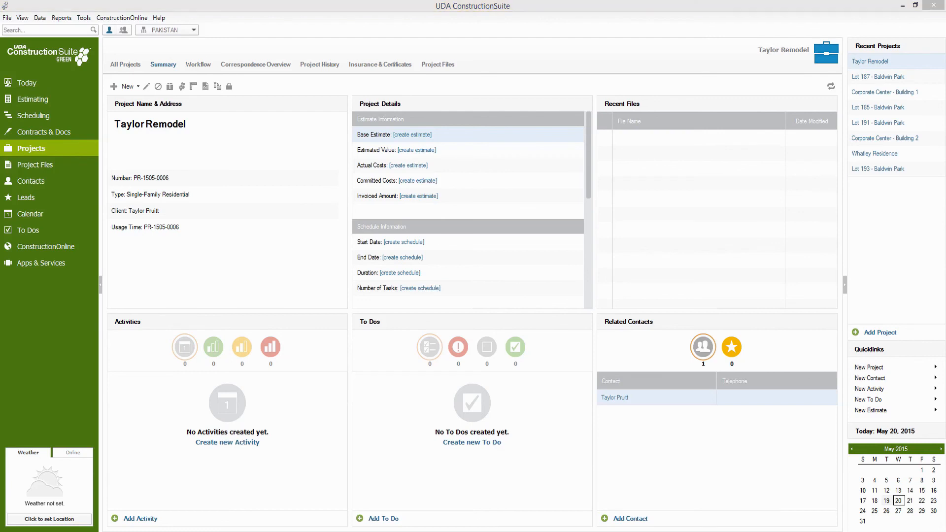
Begin editing the Taylor Remodel project details from the project toolbar.
{"action": "left_click", "coordinate": [146, 88]}
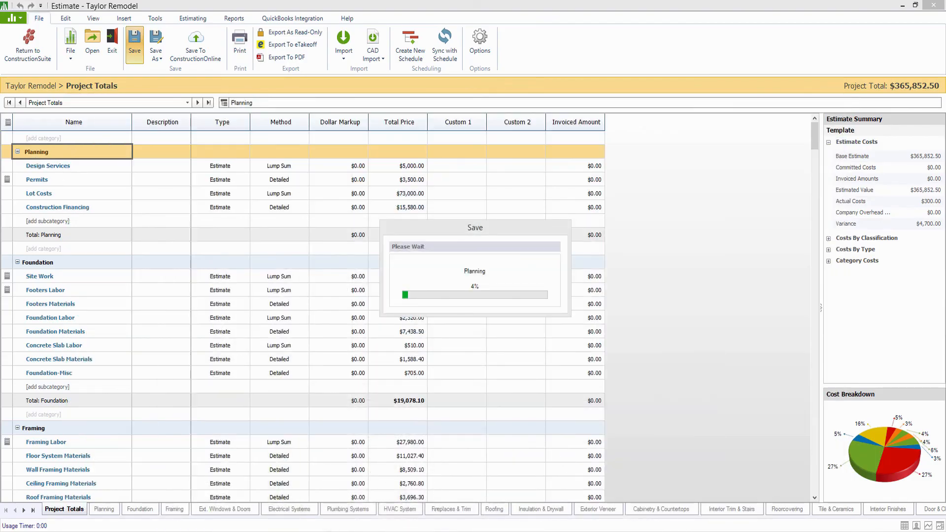
{"action": "left_click", "coordinate": [380, 531]}
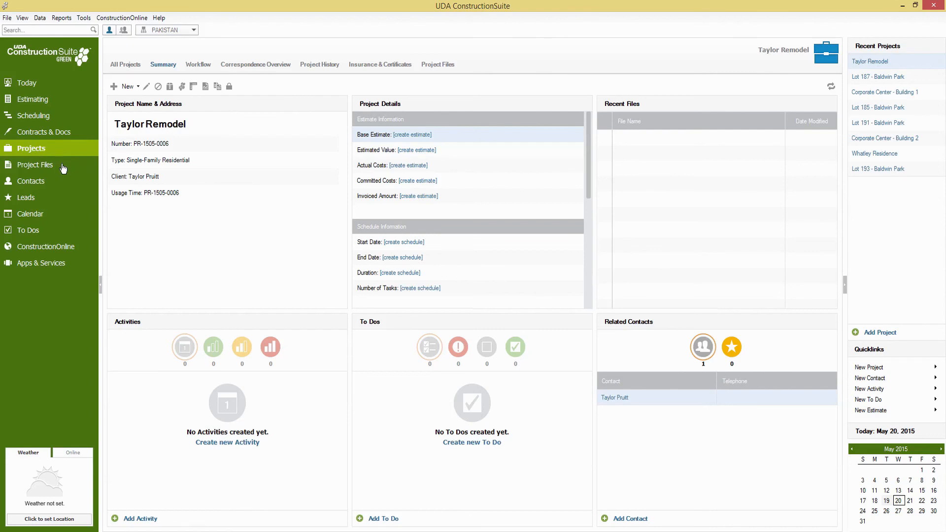
Dismiss the key-not-found error from Project Files and force-close the unresponsive estimate program.
{"action": "left_click", "coordinate": [46, 168]}
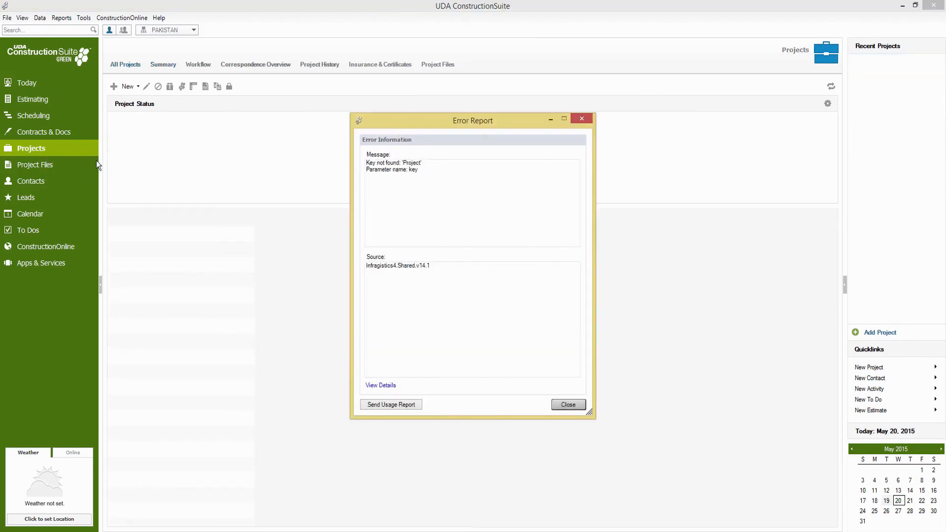
{"action": "left_click", "coordinate": [579, 121]}
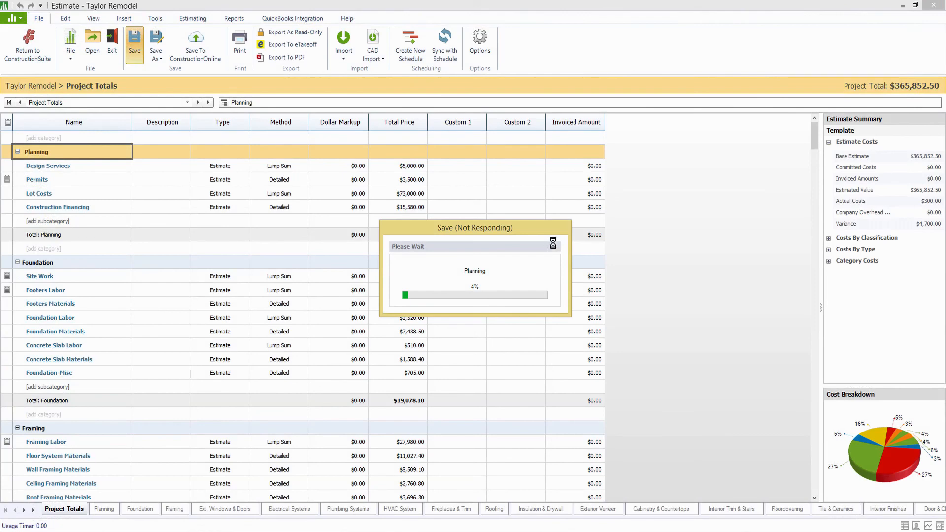
{"action": "left_click", "coordinate": [934, 6]}
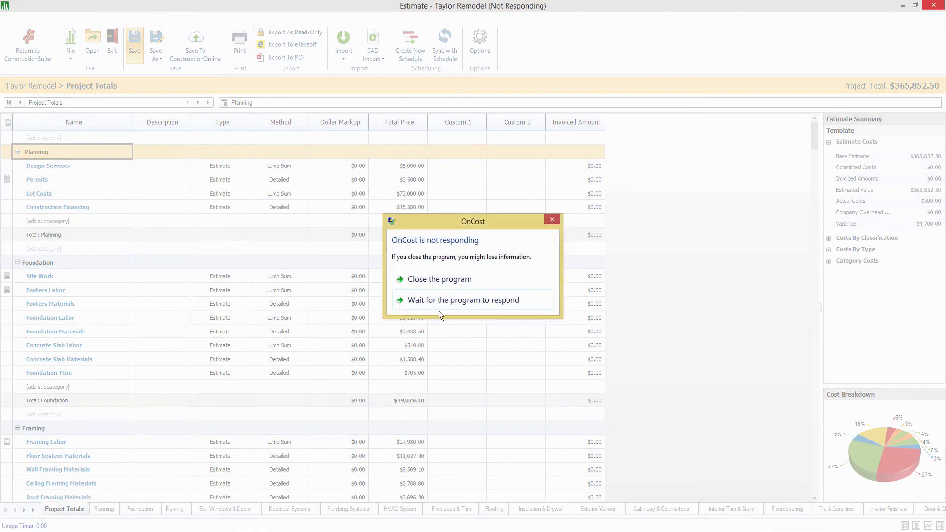
{"action": "left_click", "coordinate": [439, 280]}
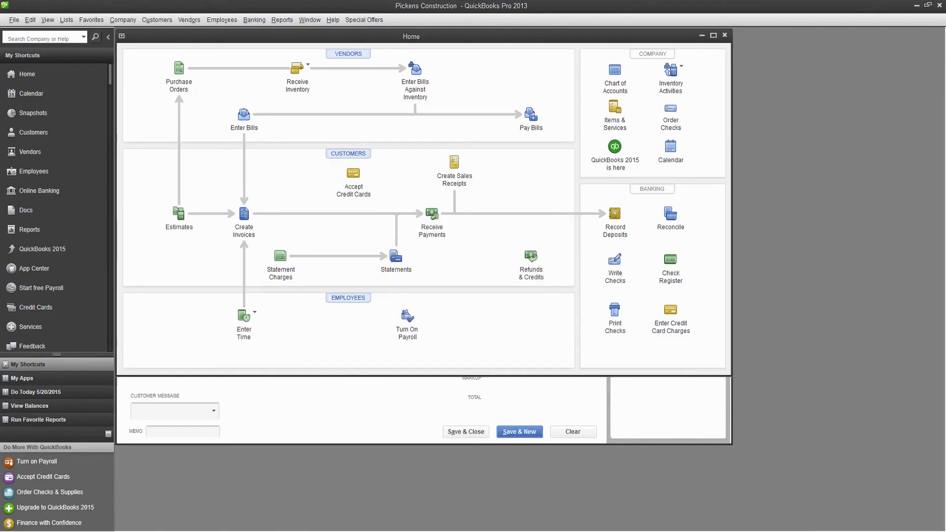
Relaunch UDA ConstructionSuite from the Windows apps list, confirm the company login, and switch to it.
{"action": "right_click", "coordinate": [15, 530]}
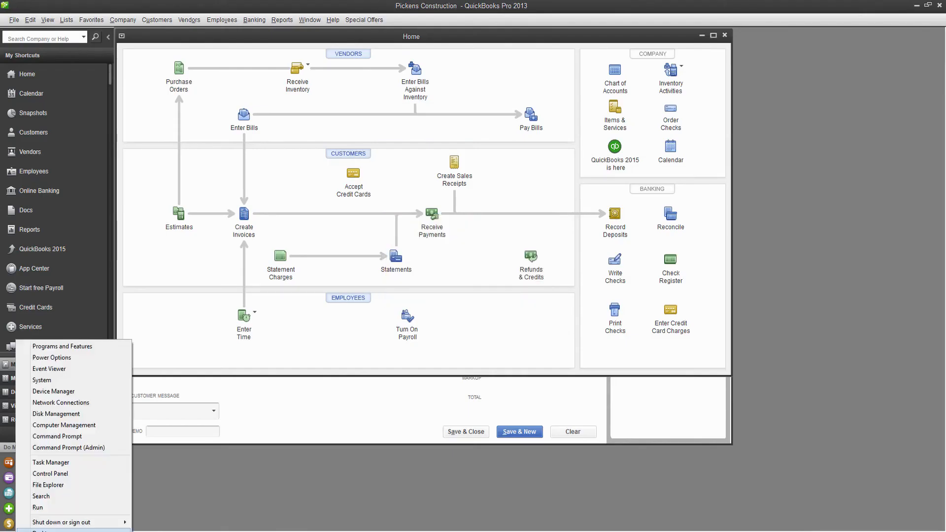
{"action": "left_click", "coordinate": [15, 530]}
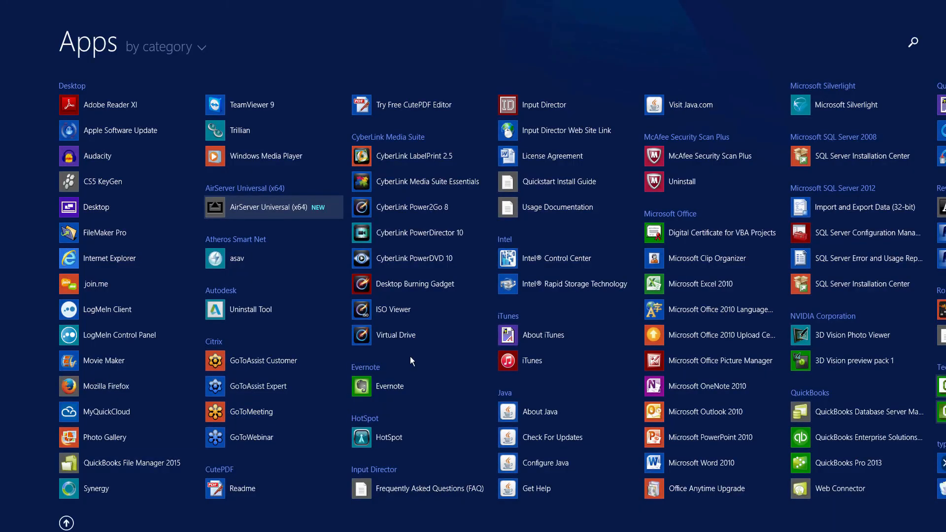
{"action": "type", "text": "uda Construction Suite"}
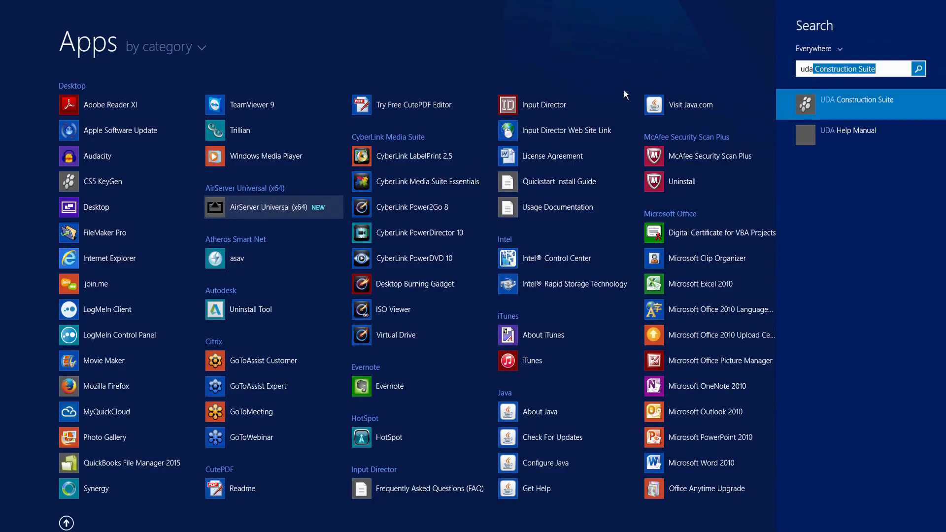
{"action": "left_click", "coordinate": [866, 100]}
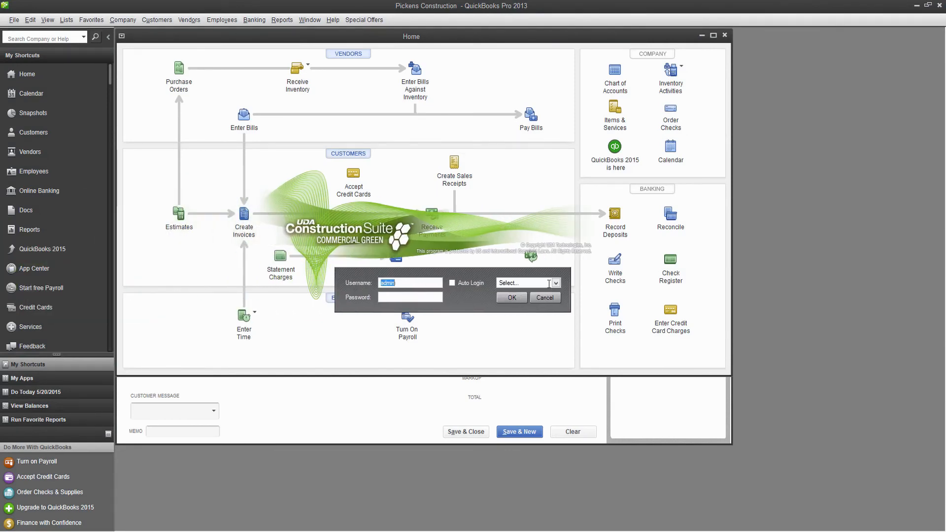
{"action": "left_click", "coordinate": [512, 298]}
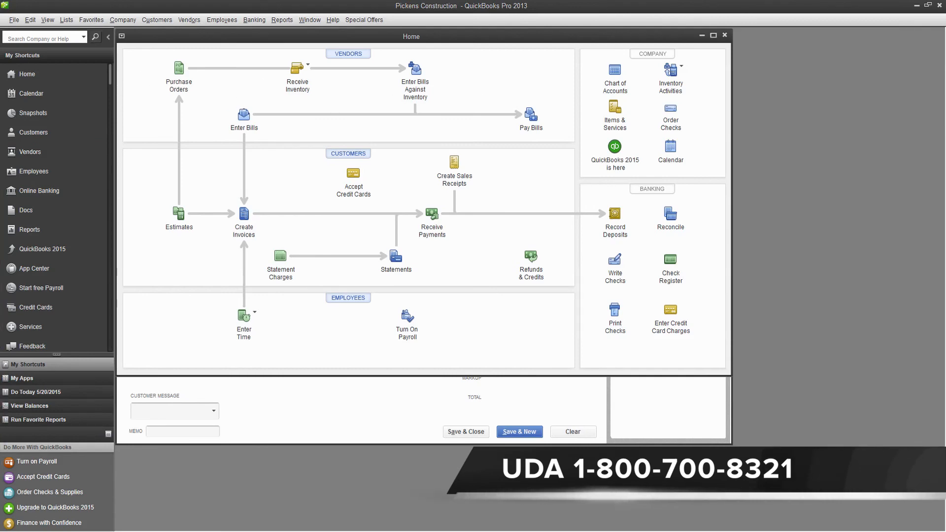
{"action": "key", "text": "alt+Tab"}
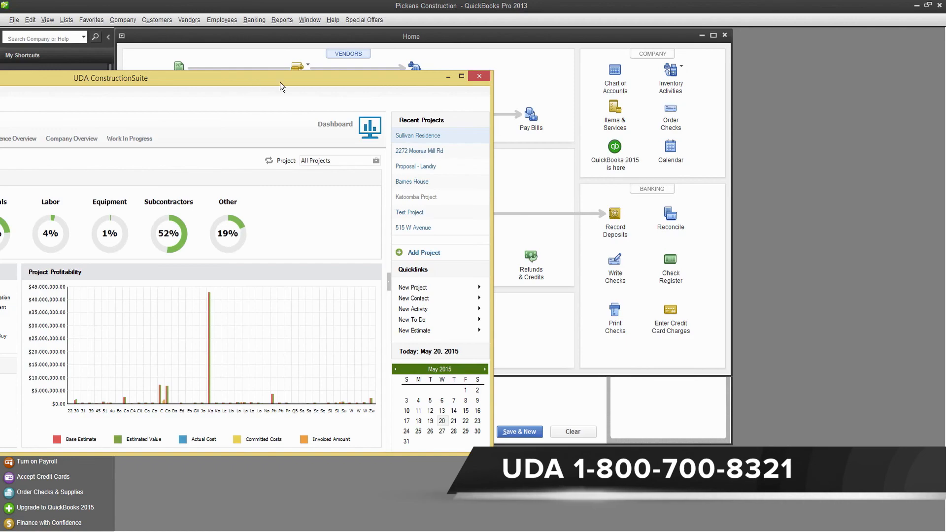
Maximize the ConstructionSuite window and go to the Projects page.
{"action": "left_click_drag", "start_coordinate": [280, 83], "coordinate": [568, 66]}
{"action": "left_click", "coordinate": [818, 67]}
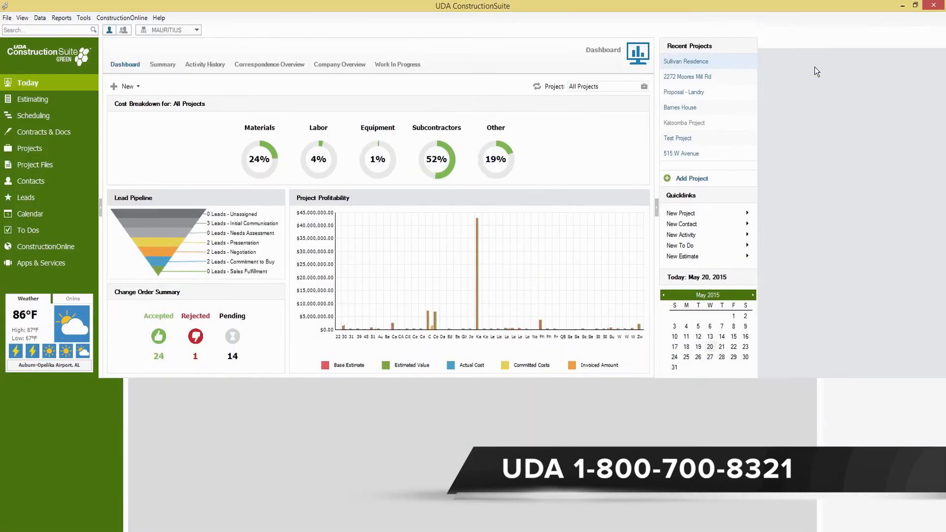
{"action": "left_click", "coordinate": [43, 151]}
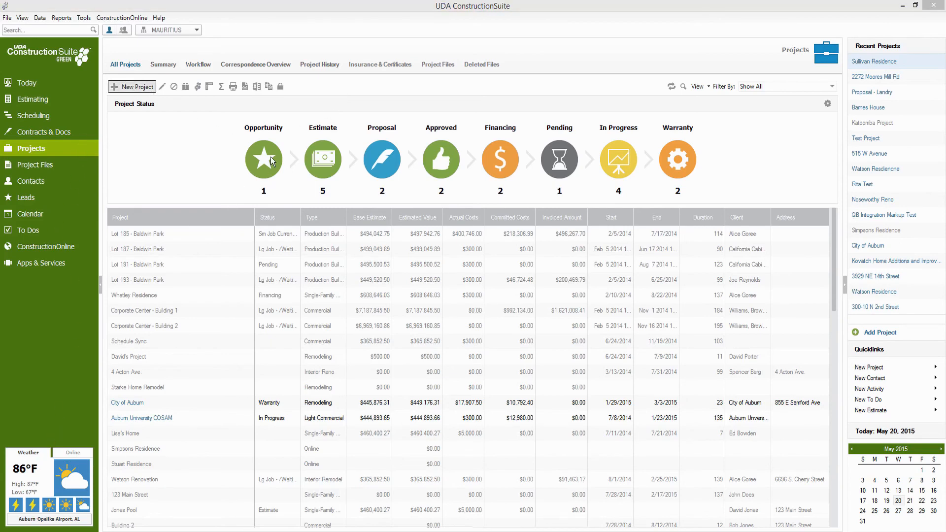
Start a new project named 'Taylor Remodel' in the Project Wizard.
{"action": "left_click", "coordinate": [550, 382]}
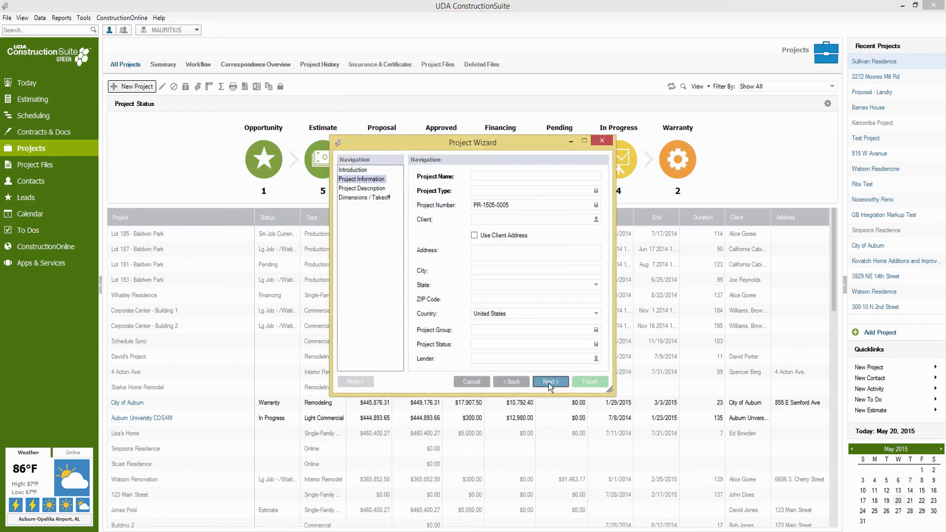
{"action": "left_click", "coordinate": [501, 174]}
{"action": "type", "text": "Taylor remodel"}
{"action": "left_click", "coordinate": [491, 176]}
{"action": "key", "text": "BackSpace"}
{"action": "type", "text": "R"}
Set the project type to Single-Family Residential.
{"action": "left_click", "coordinate": [534, 191]}
{"action": "left_click", "coordinate": [566, 301]}
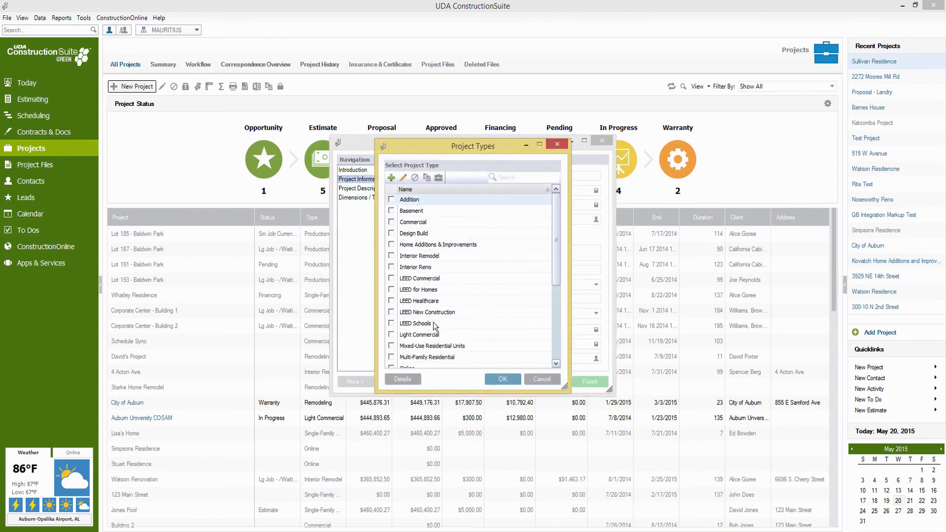
{"action": "left_click_drag", "start_coordinate": [557, 251], "coordinate": [555, 331]}
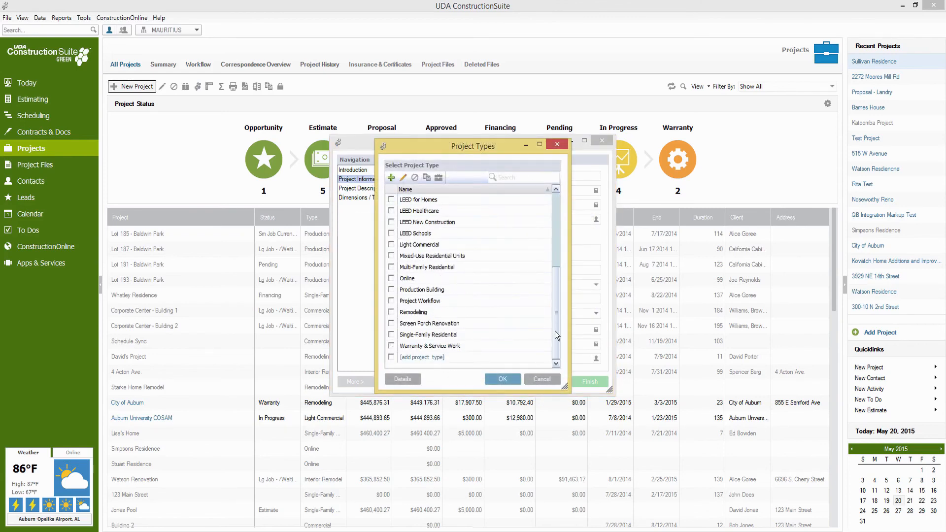
{"action": "left_click", "coordinate": [391, 335]}
{"action": "left_click", "coordinate": [503, 379]}
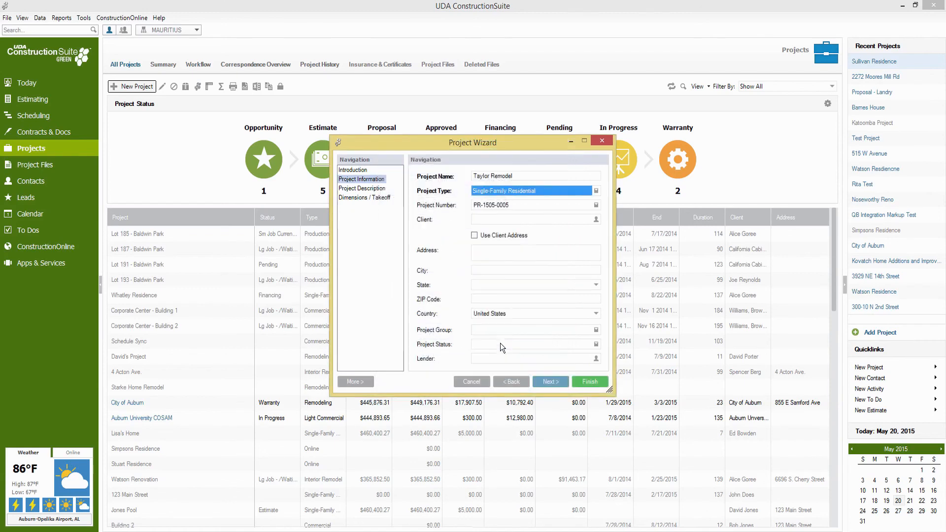
Try adding the client as a new contact, then cancel the duplicate.
{"action": "left_click", "coordinate": [590, 219]}
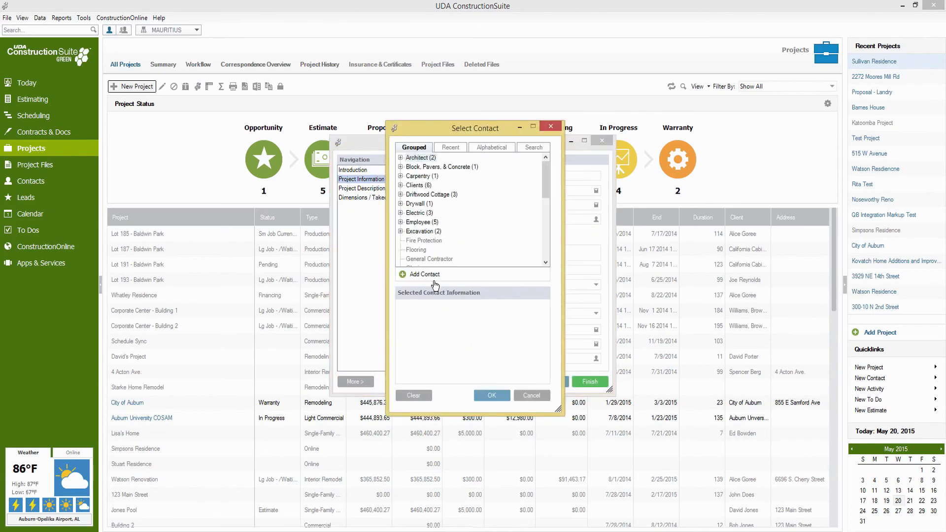
{"action": "left_click", "coordinate": [424, 272]}
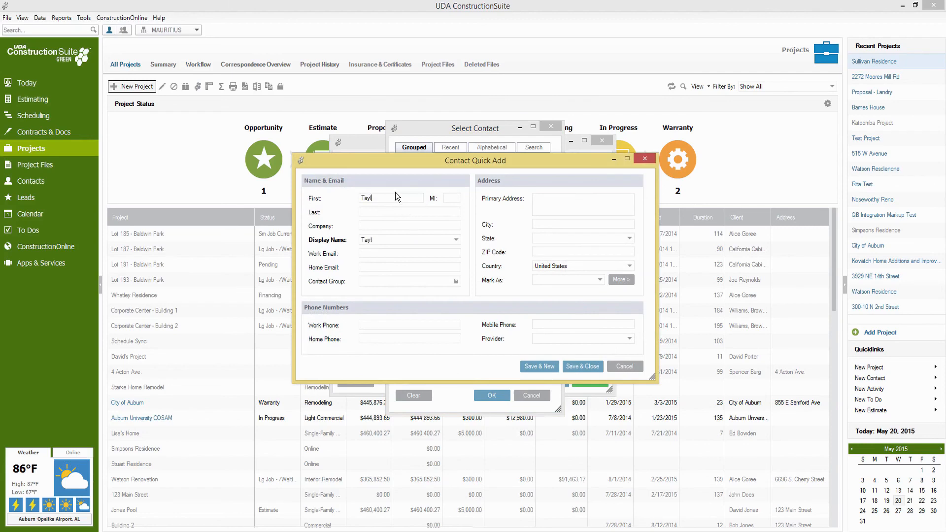
{"action": "left_click", "coordinate": [587, 366]}
{"action": "left_click", "coordinate": [559, 312]}
{"action": "left_click", "coordinate": [620, 365]}
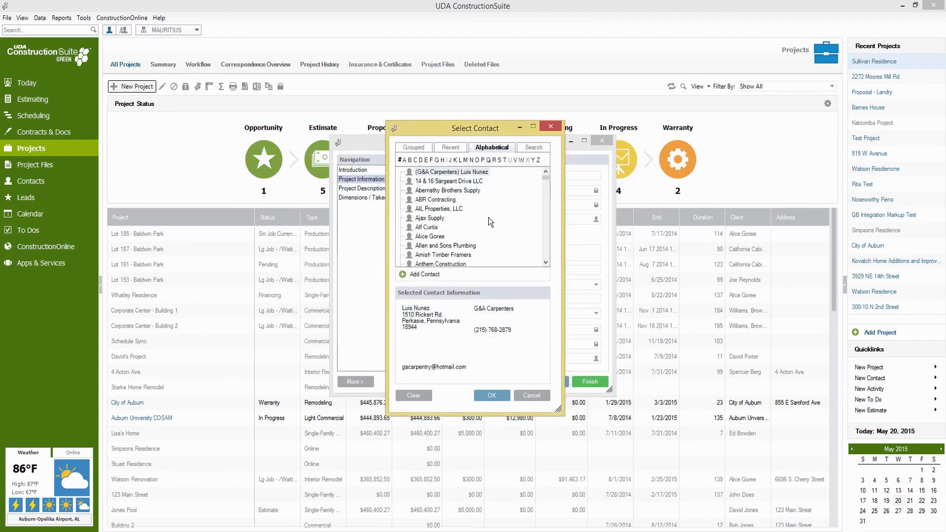
Pick the existing client under T, use the client's address, and finish the project.
{"action": "left_click", "coordinate": [505, 160]}
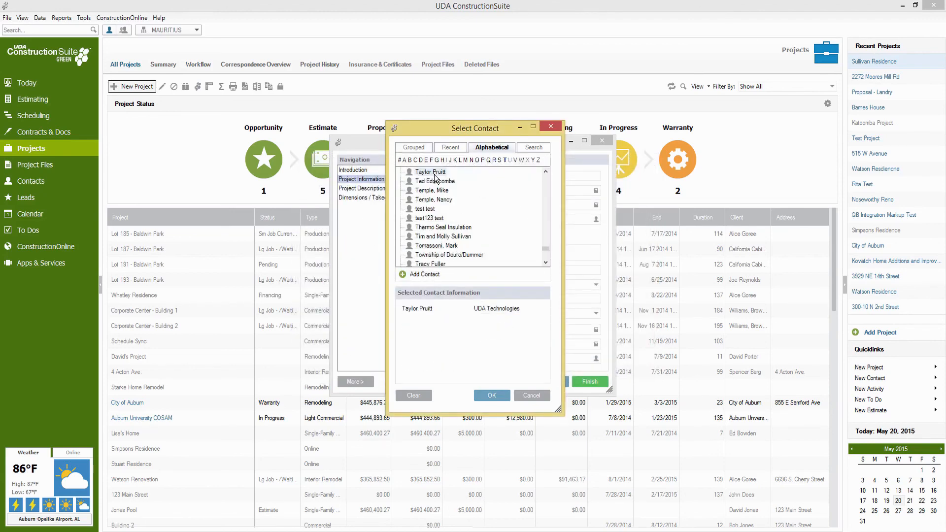
{"action": "left_click", "coordinate": [504, 397]}
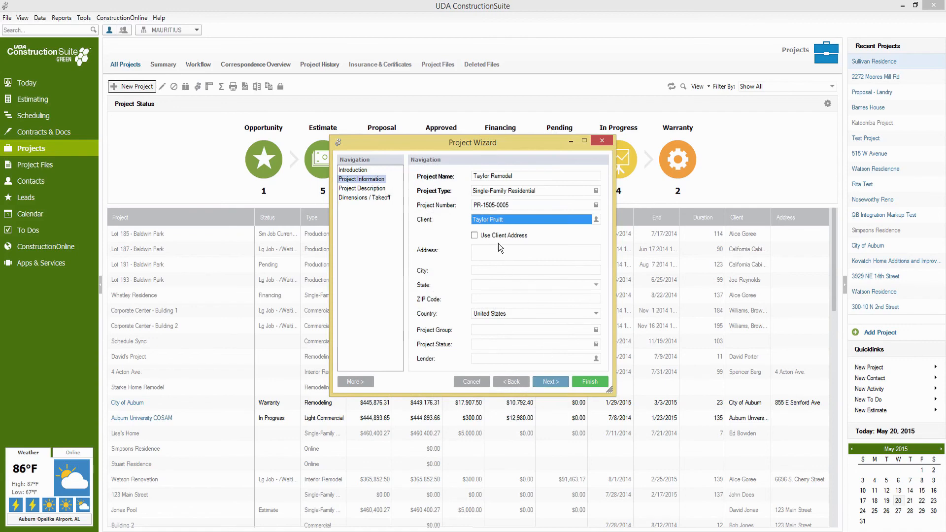
{"action": "left_click", "coordinate": [496, 236]}
{"action": "left_click", "coordinate": [590, 382]}
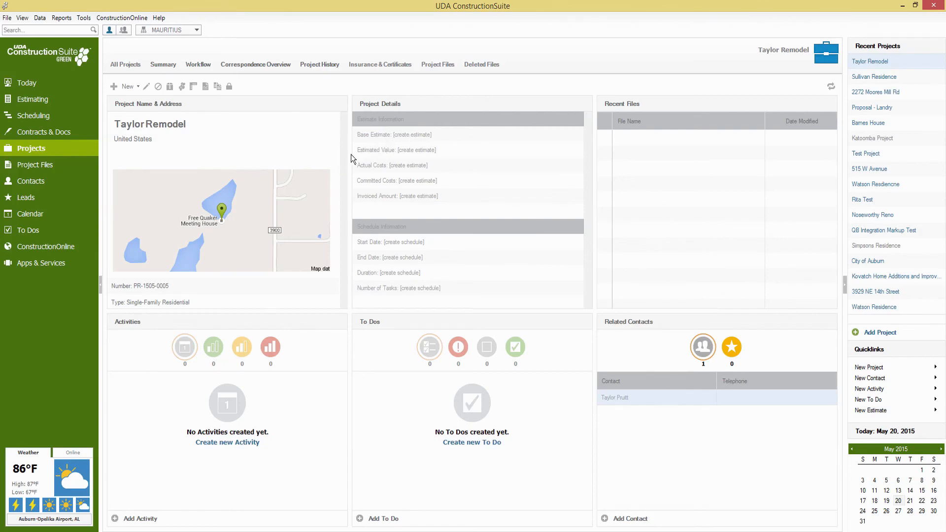
Start a new estimate from the Residential Sample template on the estimating dashboard.
{"action": "left_click", "coordinate": [33, 100]}
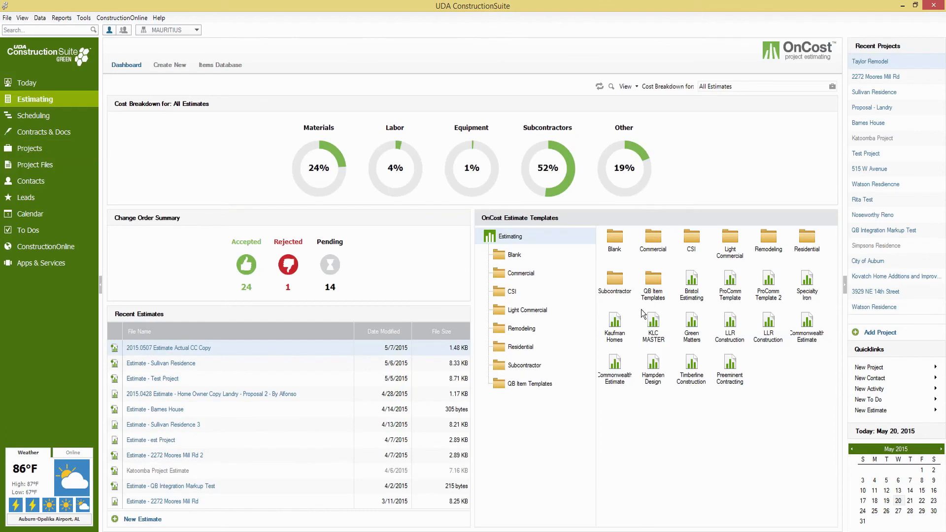
{"action": "left_click", "coordinate": [524, 349]}
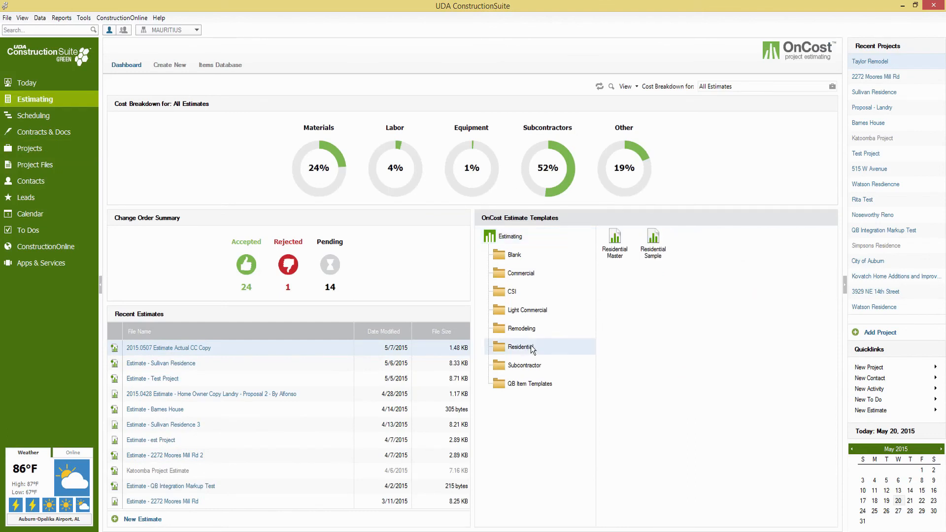
{"action": "double_click", "coordinate": [652, 240]}
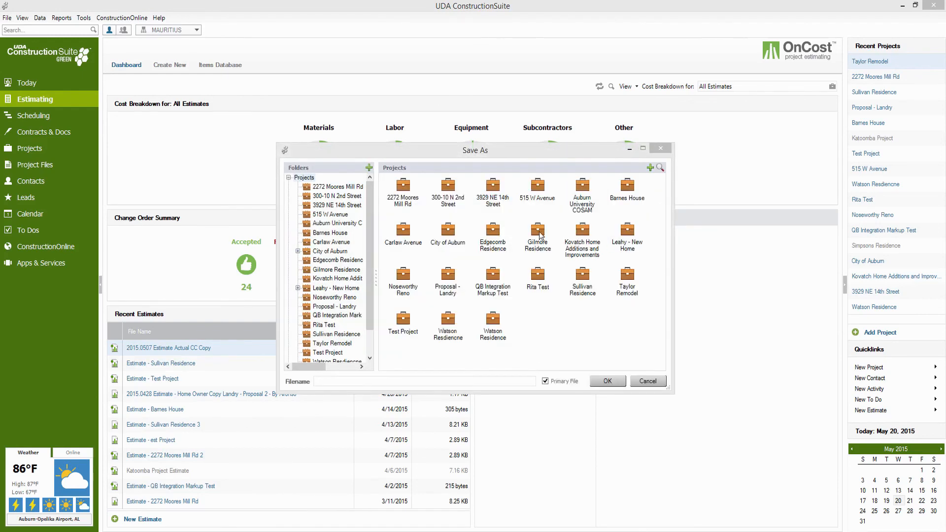
Save it as 'Estimate - Taylor Remodel' in the Taylor Remodel project folder.
{"action": "scroll", "coordinate": [345, 311], "scroll_direction": "down", "scroll_amount": 1}
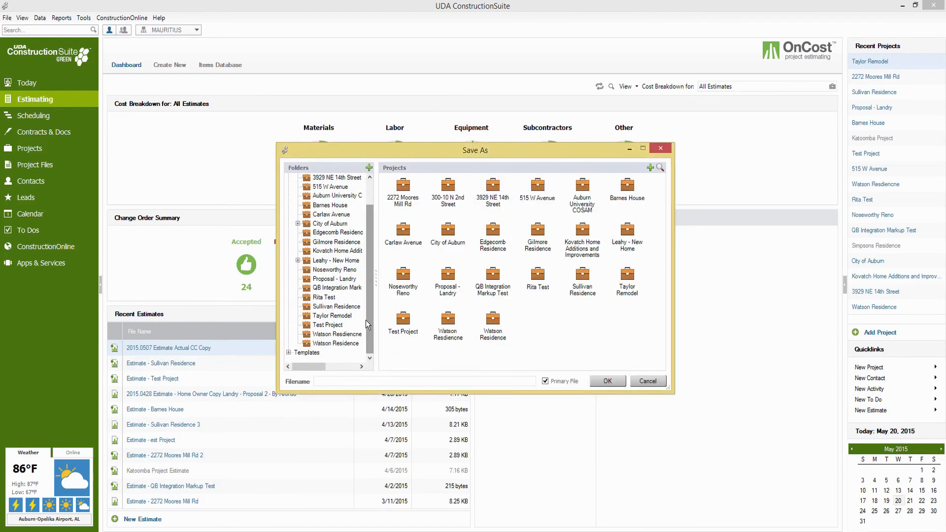
{"action": "left_click", "coordinate": [341, 316]}
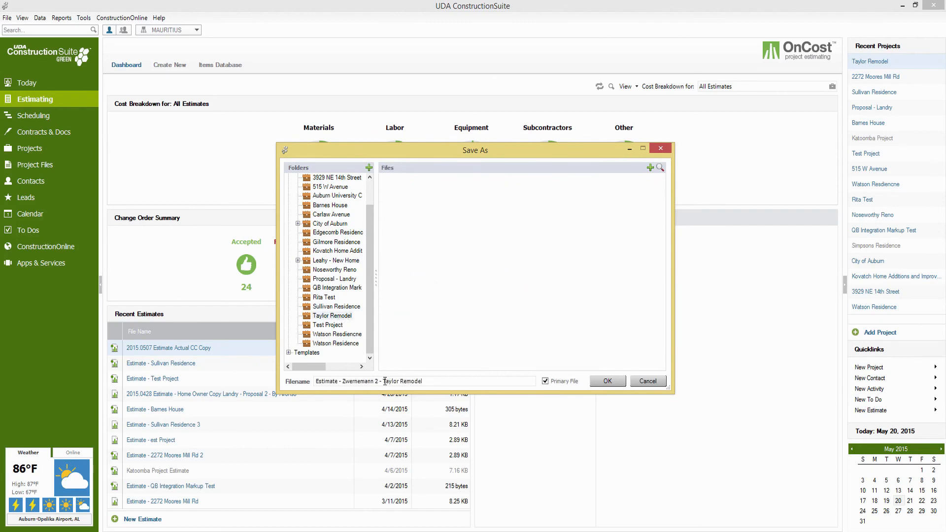
{"action": "left_click_drag", "start_coordinate": [380, 381], "coordinate": [339, 381]}
{"action": "key", "text": "BackSpace"}
{"action": "left_click", "coordinate": [598, 380]}
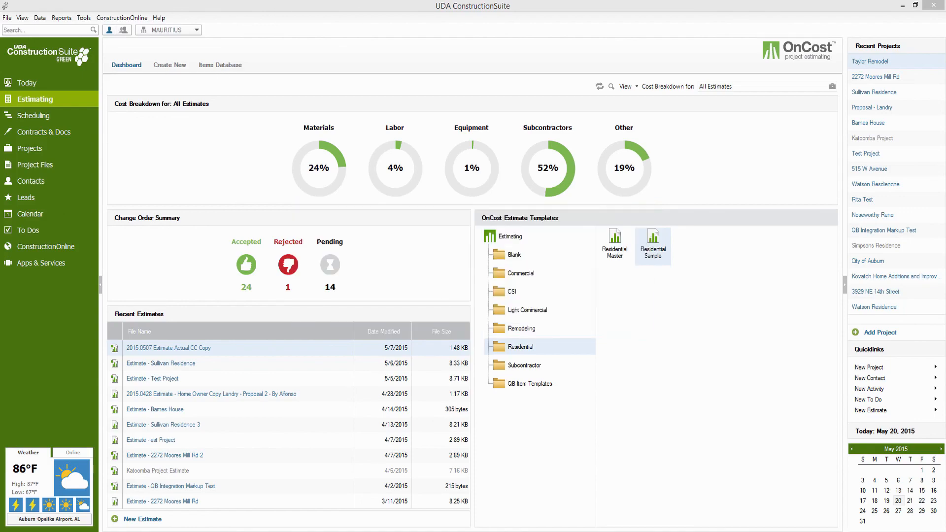
{"action": "left_click_drag", "start_coordinate": [36, 73], "coordinate": [502, 54]}
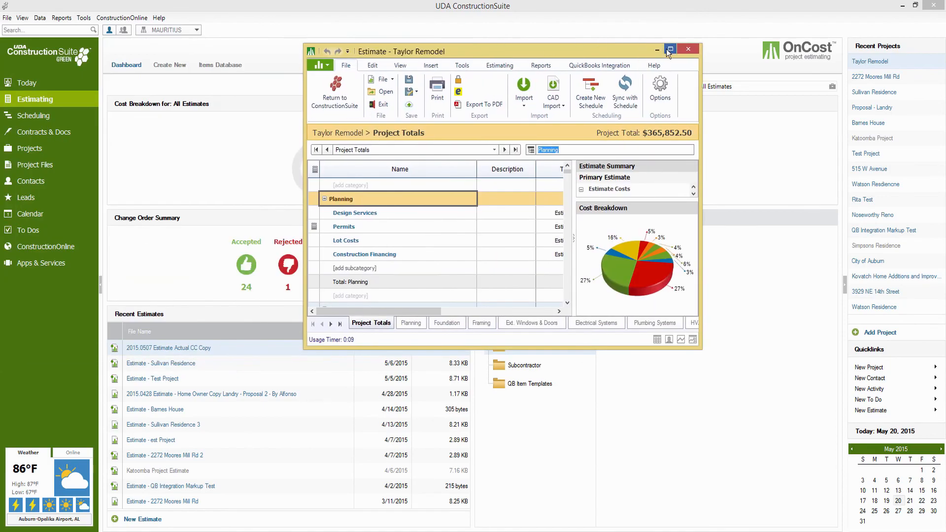
Maximize the Taylor Remodel estimate and launch QuickBooks Initial Setup from the QuickBooks Integration tab.
{"action": "left_click", "coordinate": [670, 48]}
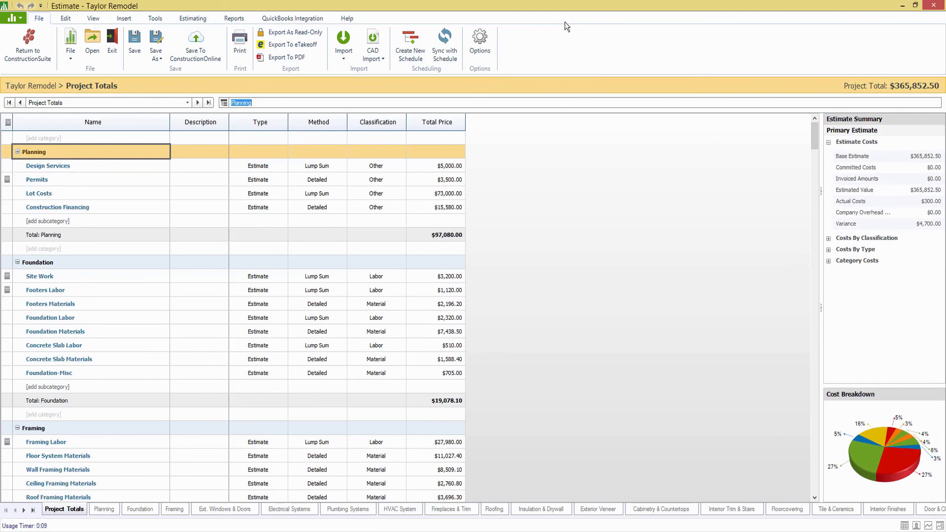
{"action": "left_click", "coordinate": [289, 18]}
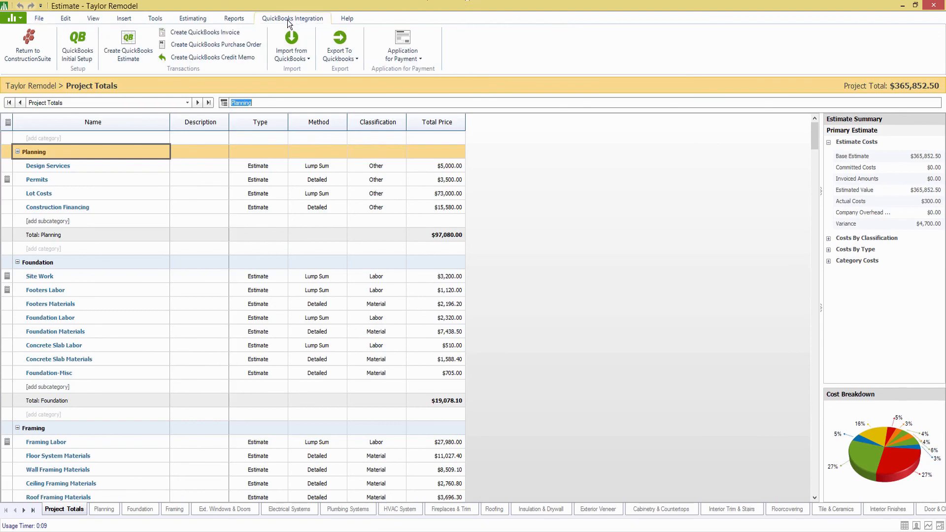
{"action": "left_click", "coordinate": [73, 46]}
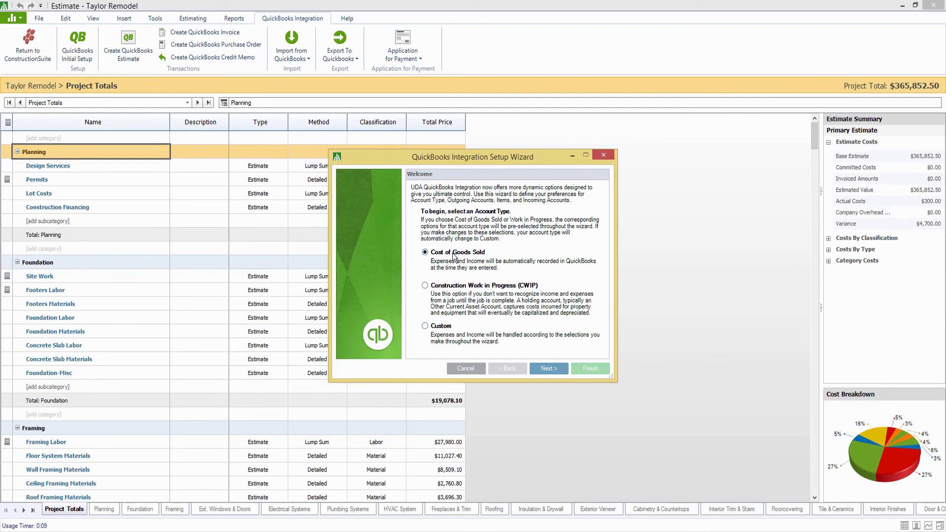
Leave Cost of Goods Sold selected on the Welcome page and continue to Outgoing Accounts.
{"action": "left_click", "coordinate": [553, 368]}
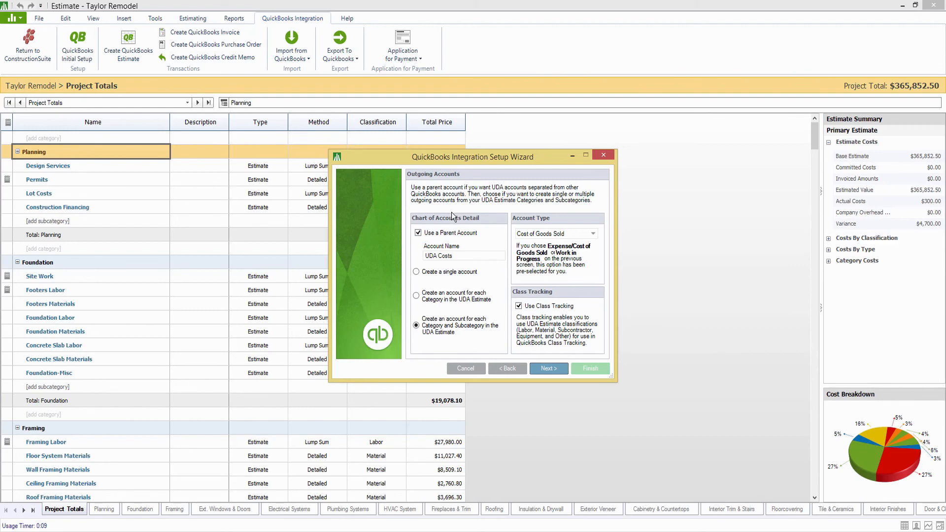
{"action": "left_click_drag", "start_coordinate": [459, 255], "coordinate": [381, 250]}
{"action": "left_click", "coordinate": [416, 272]}
{"action": "left_click_drag", "start_coordinate": [456, 256], "coordinate": [419, 258]}
{"action": "left_click", "coordinate": [458, 256]}
{"action": "left_click", "coordinate": [417, 296]}
Keep Cost of Goods Sold as the account type and switch to a single outgoing account.
{"action": "left_click", "coordinate": [594, 235]}
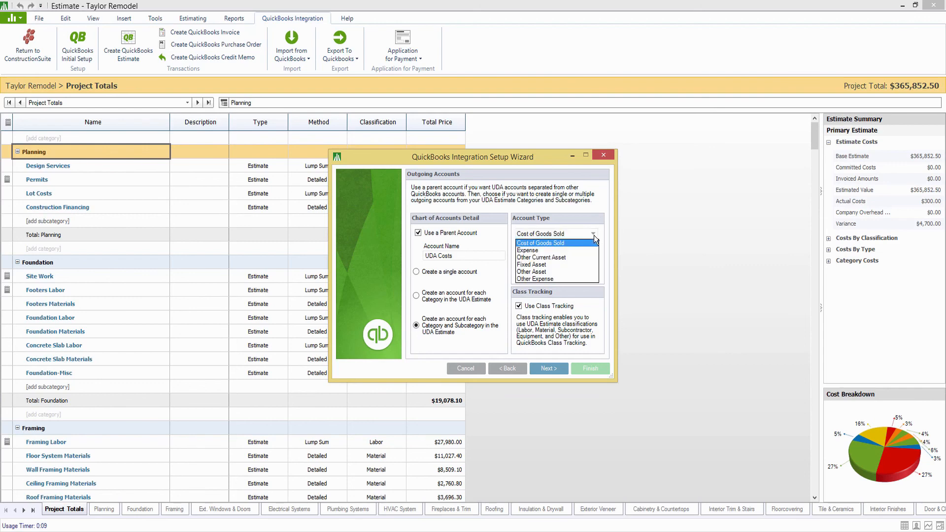
{"action": "left_click", "coordinate": [561, 242]}
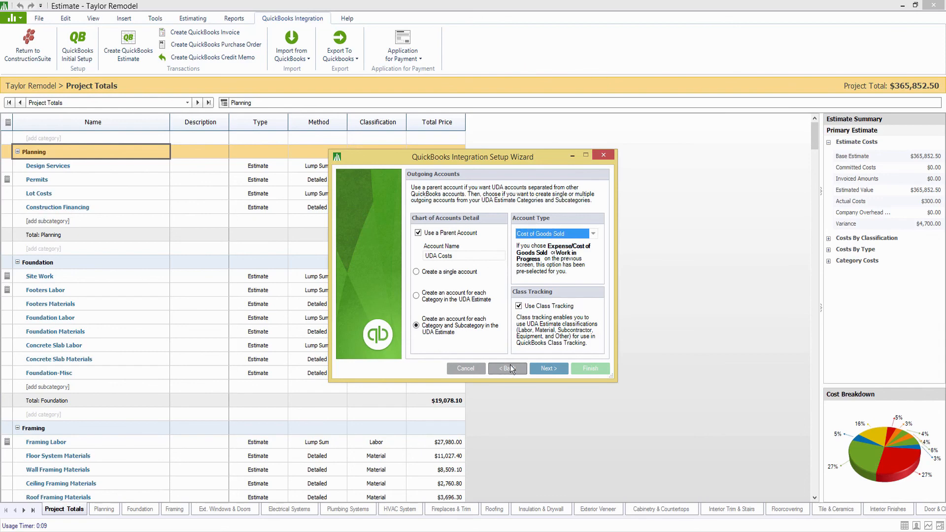
{"action": "left_click", "coordinate": [589, 234]}
{"action": "left_click", "coordinate": [582, 244]}
{"action": "left_click", "coordinate": [424, 273]}
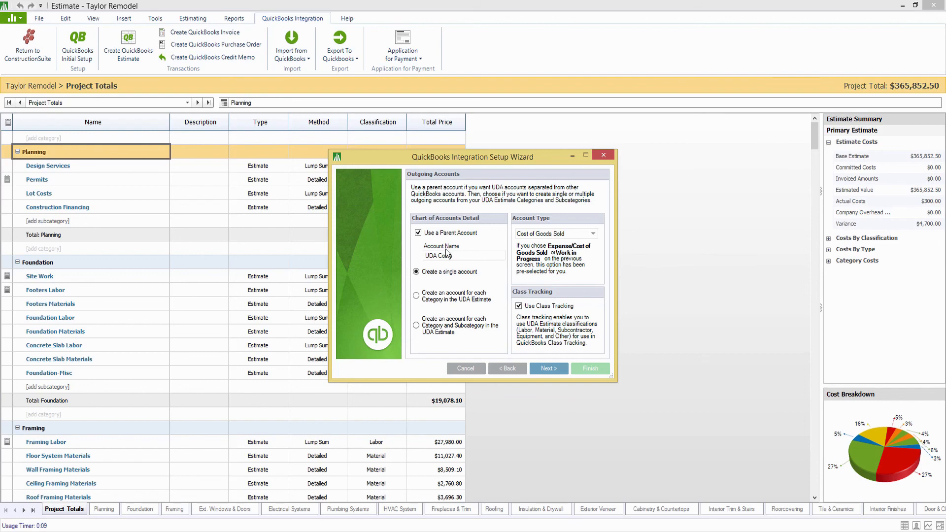
Accept the warning, create one account per estimate category, and continue to the Items page.
{"action": "left_click", "coordinate": [554, 368]}
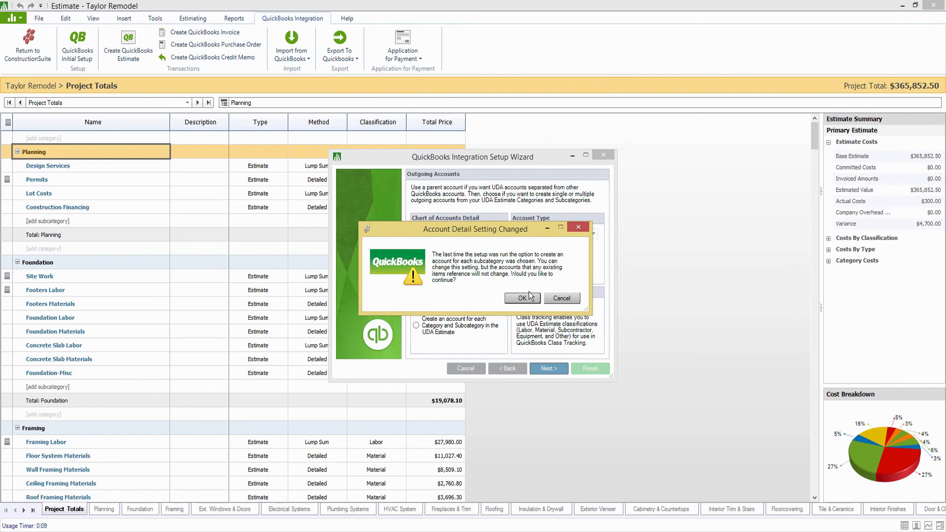
{"action": "left_click", "coordinate": [522, 297]}
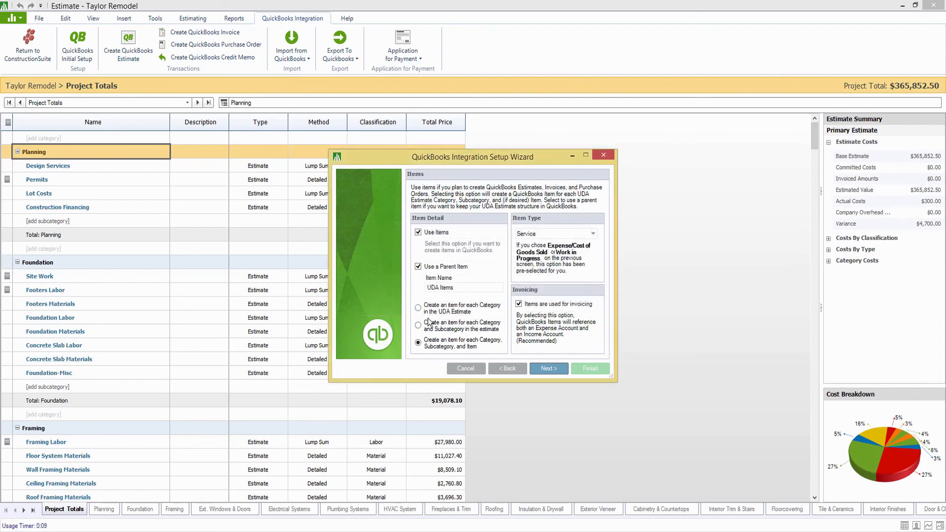
{"action": "left_click", "coordinate": [416, 296]}
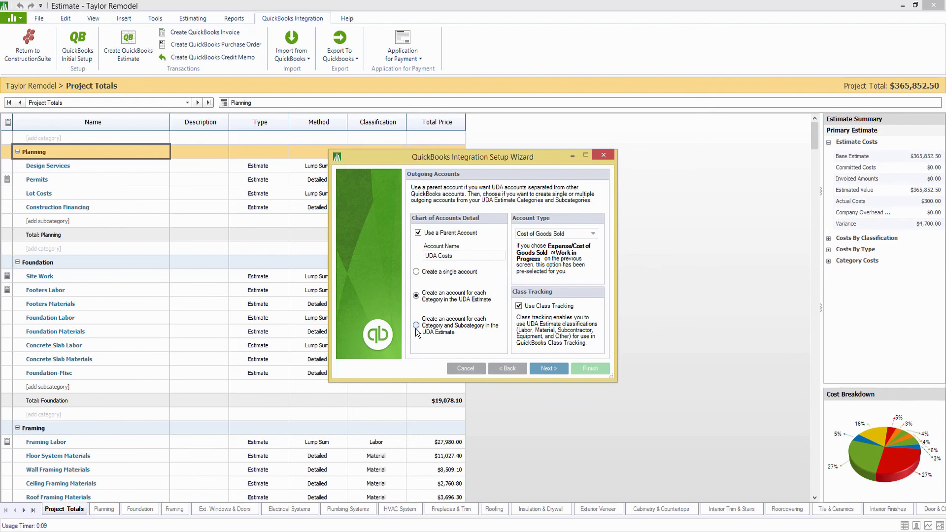
{"action": "left_click", "coordinate": [545, 371]}
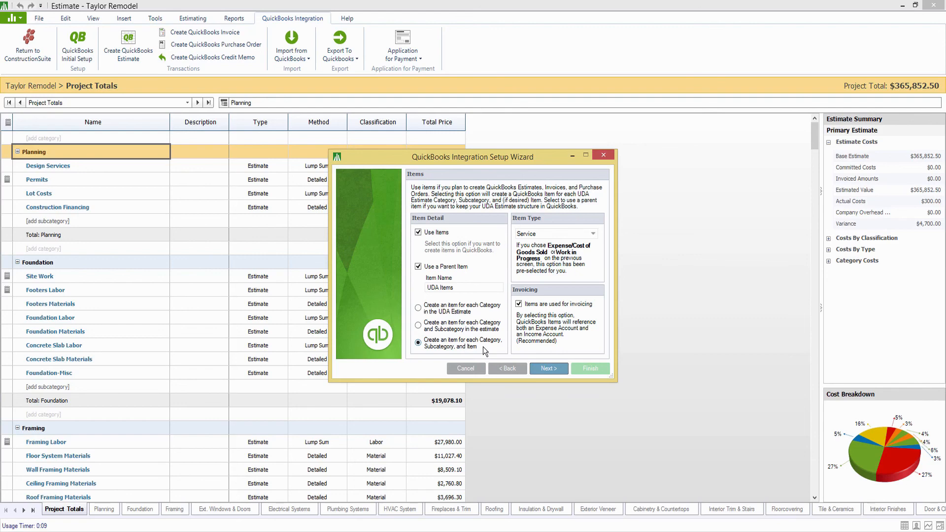
Keep Service as the item type and confirm UDA Construction Payment as the Income revenue account.
{"action": "left_click", "coordinate": [563, 236]}
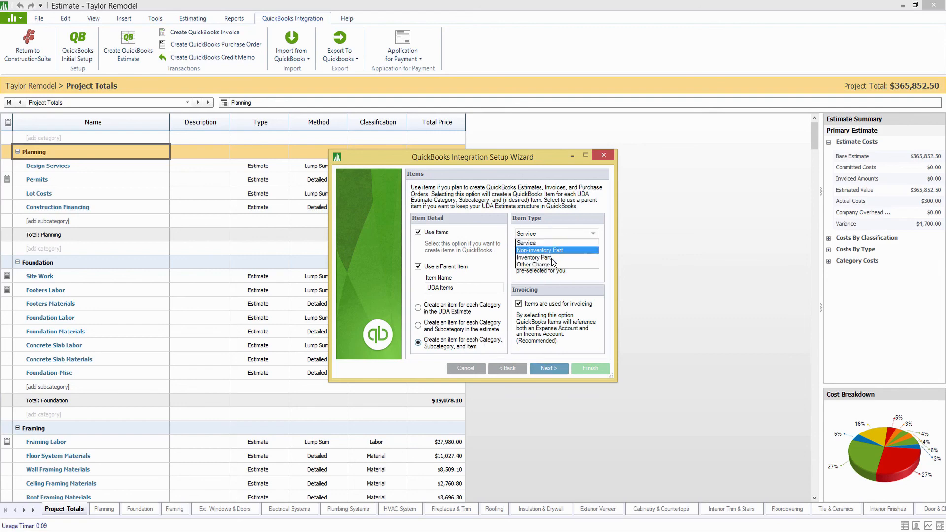
{"action": "left_click", "coordinate": [548, 243]}
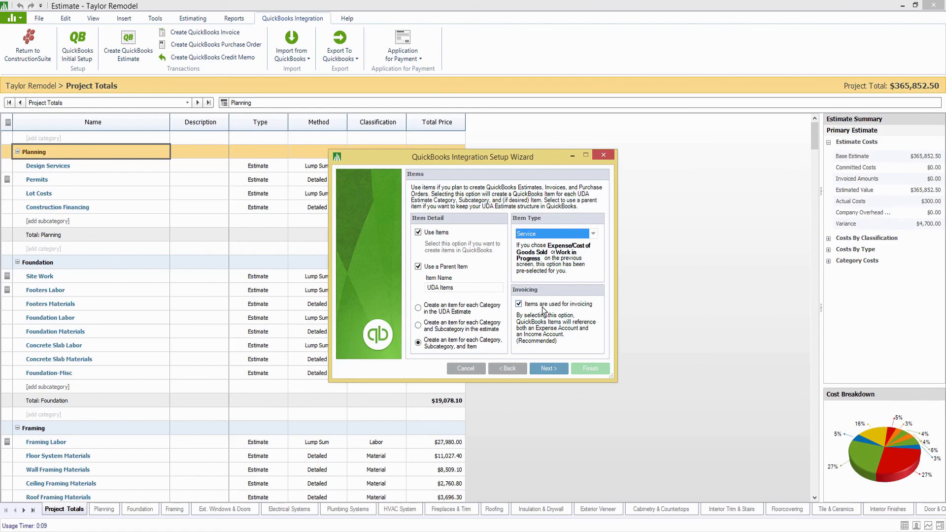
{"action": "left_click", "coordinate": [547, 368]}
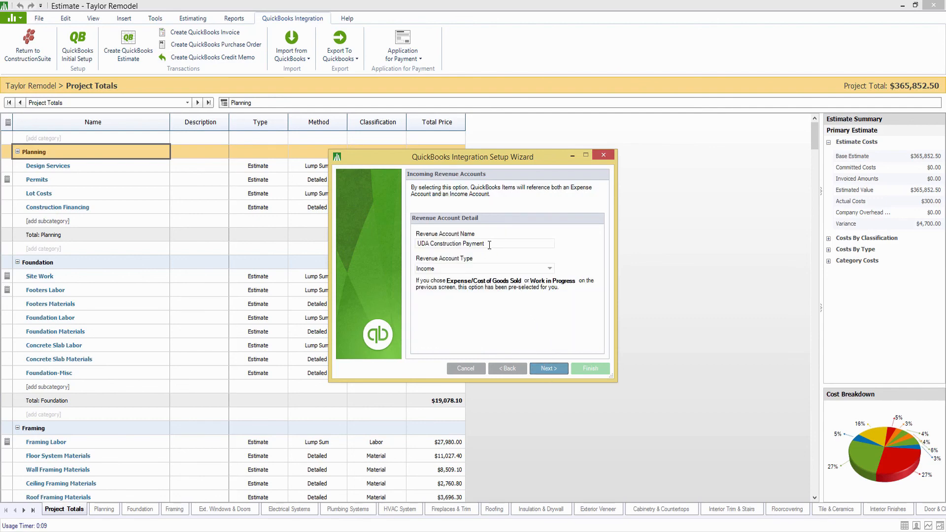
{"action": "left_click_drag", "start_coordinate": [489, 245], "coordinate": [346, 251]}
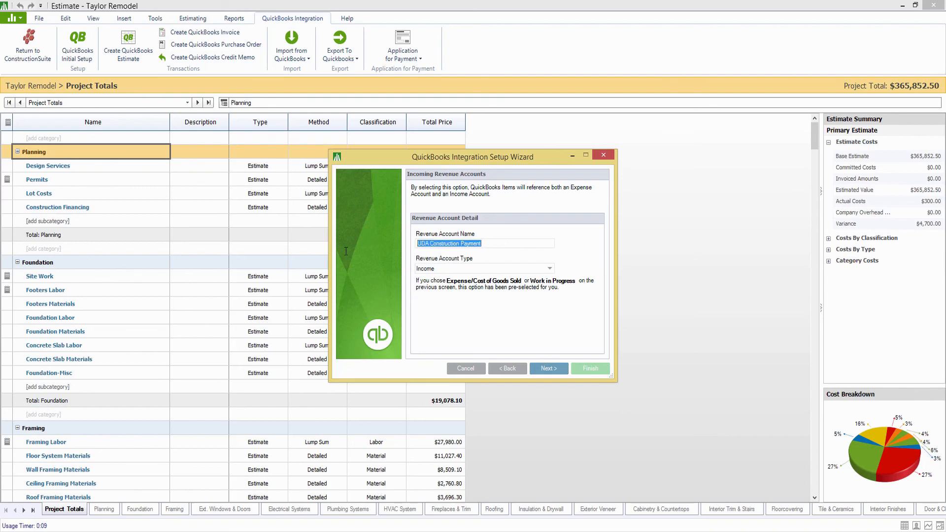
{"action": "left_click", "coordinate": [510, 242]}
Review the enlarged setup summary, confirm the company file is backed up, and finish the integration.
{"action": "left_click", "coordinate": [548, 368]}
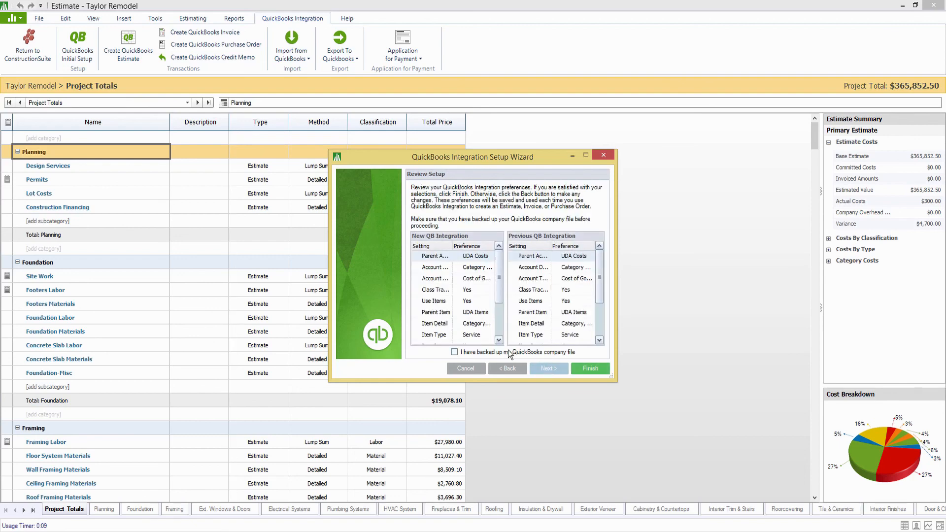
{"action": "left_click_drag", "start_coordinate": [613, 378], "coordinate": [741, 450]}
{"action": "left_click_drag", "start_coordinate": [525, 157], "coordinate": [392, 127]}
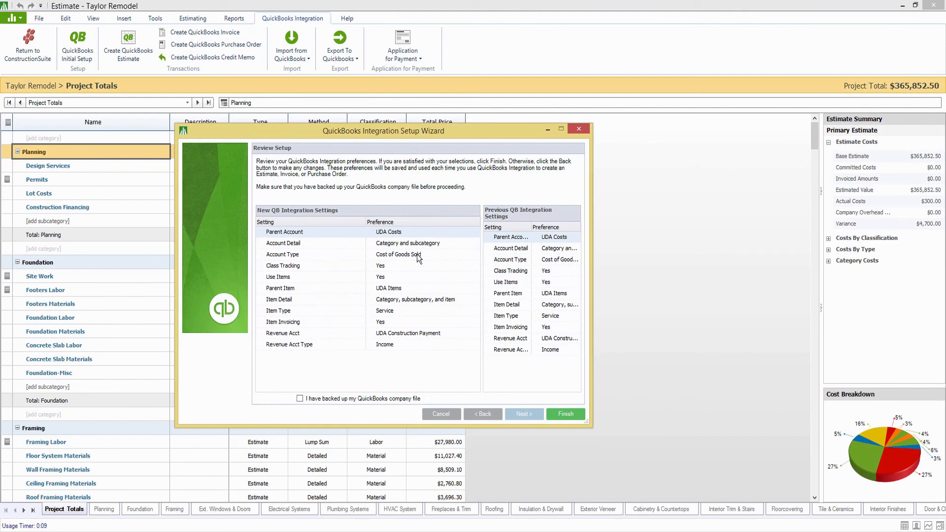
{"action": "left_click", "coordinate": [340, 400]}
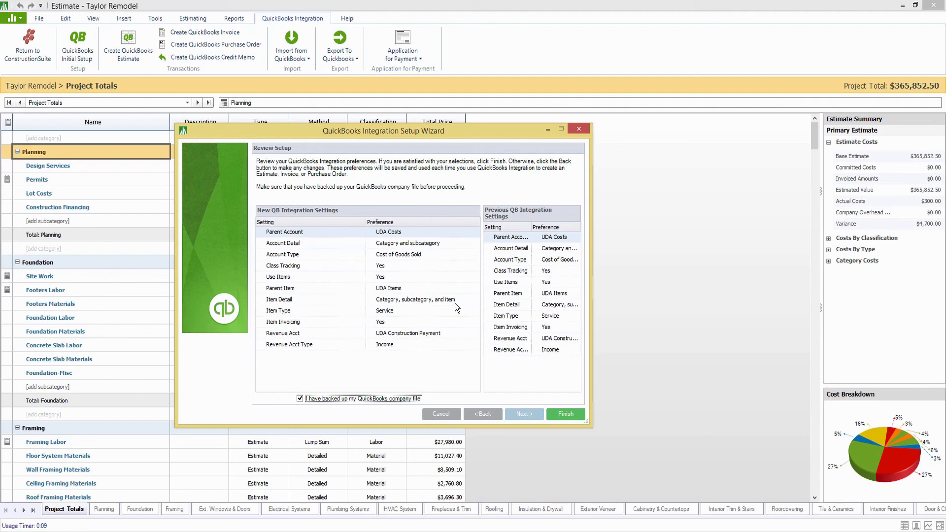
{"action": "left_click", "coordinate": [560, 413]}
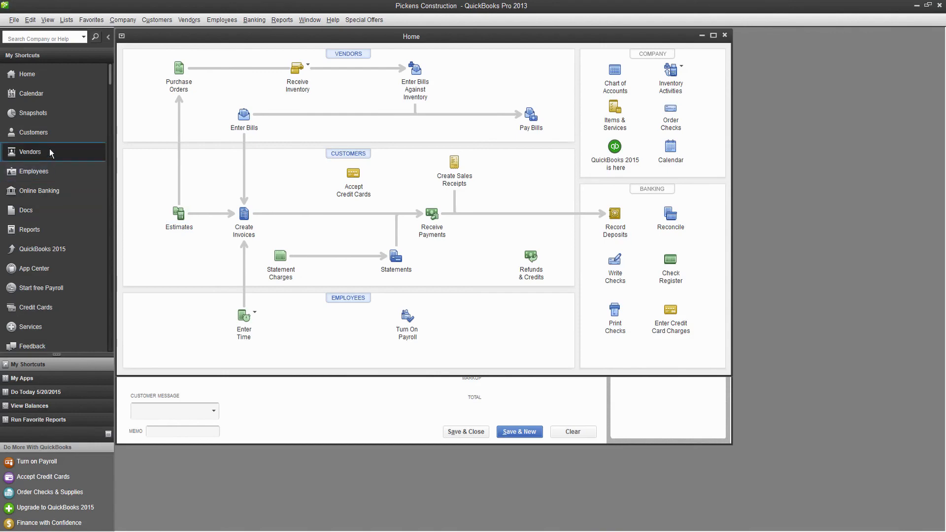
In the maximized Customer Center, select the Taylor Remodel job and then its customer.
{"action": "left_click", "coordinate": [51, 133]}
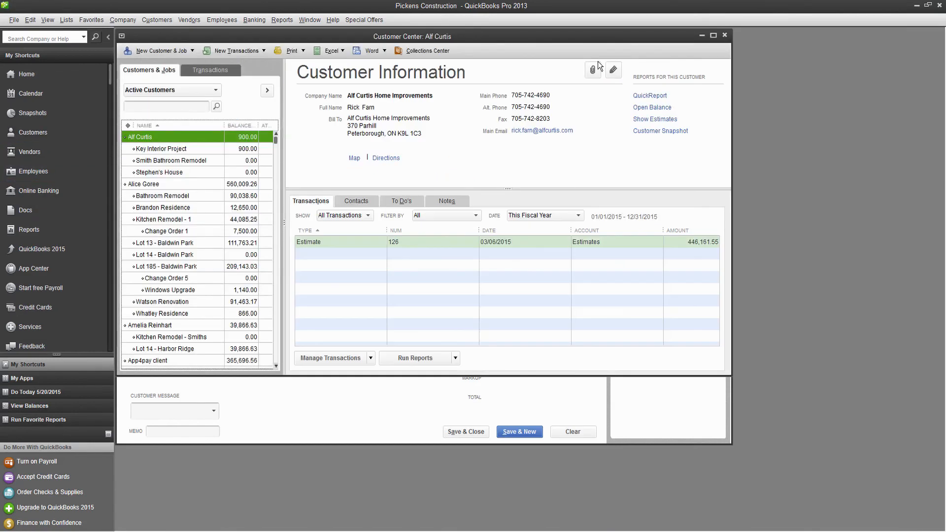
{"action": "left_click", "coordinate": [713, 35]}
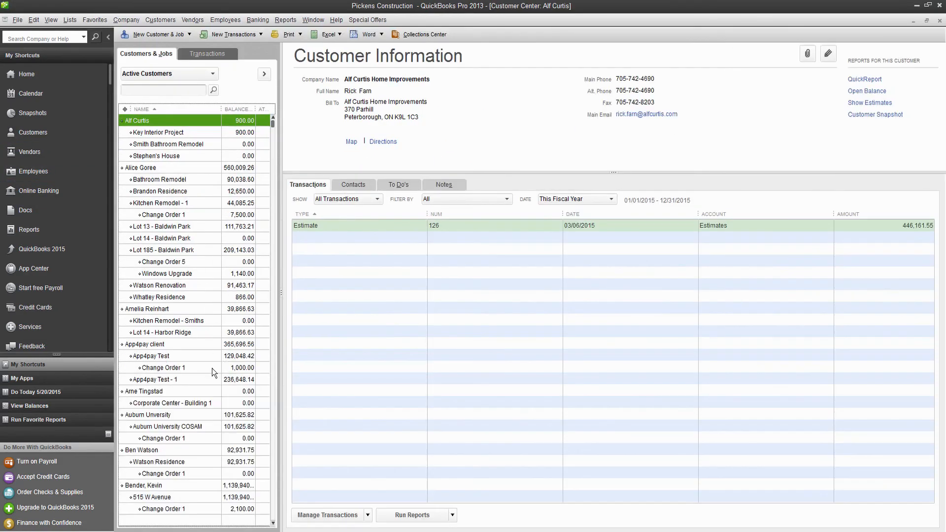
{"action": "scroll", "coordinate": [213, 352], "scroll_direction": "down", "scroll_amount": 8}
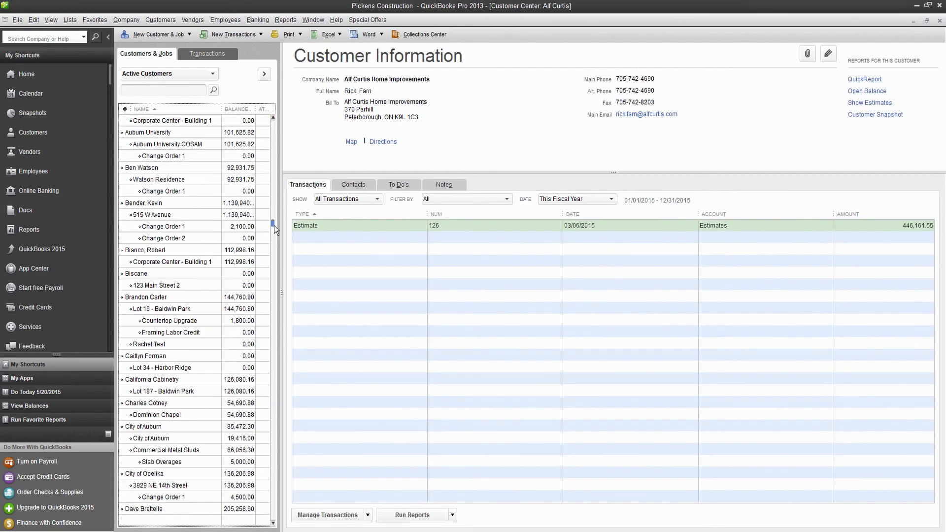
{"action": "left_click_drag", "start_coordinate": [274, 225], "coordinate": [268, 513]}
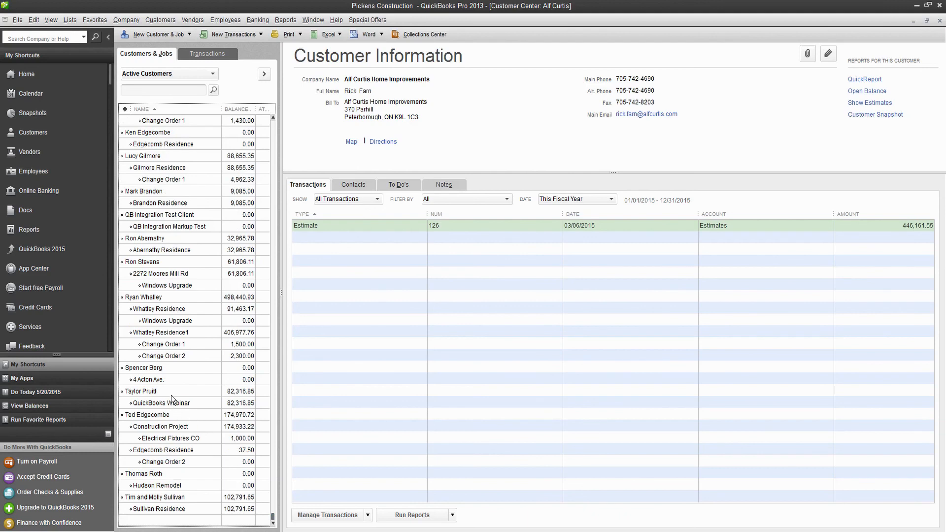
{"action": "left_click", "coordinate": [177, 404]}
{"action": "left_click", "coordinate": [148, 393]}
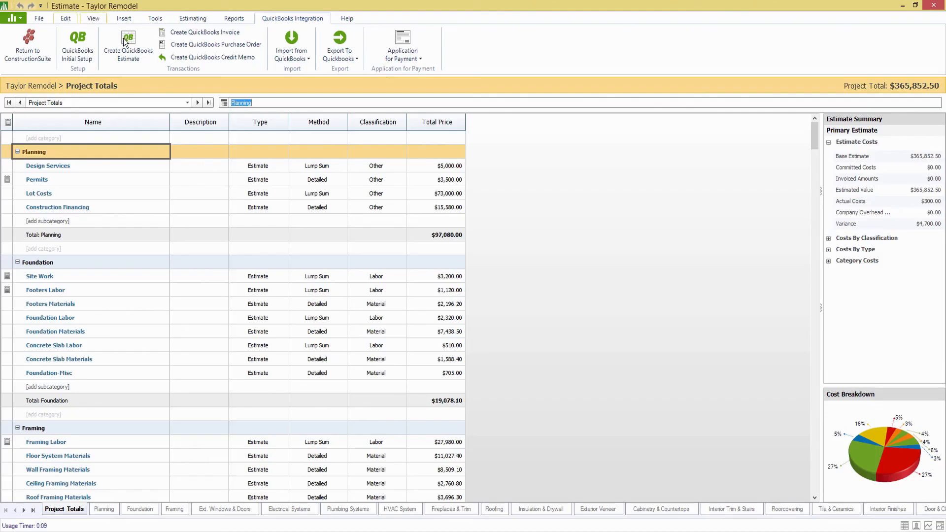
{"action": "left_click", "coordinate": [128, 47]}
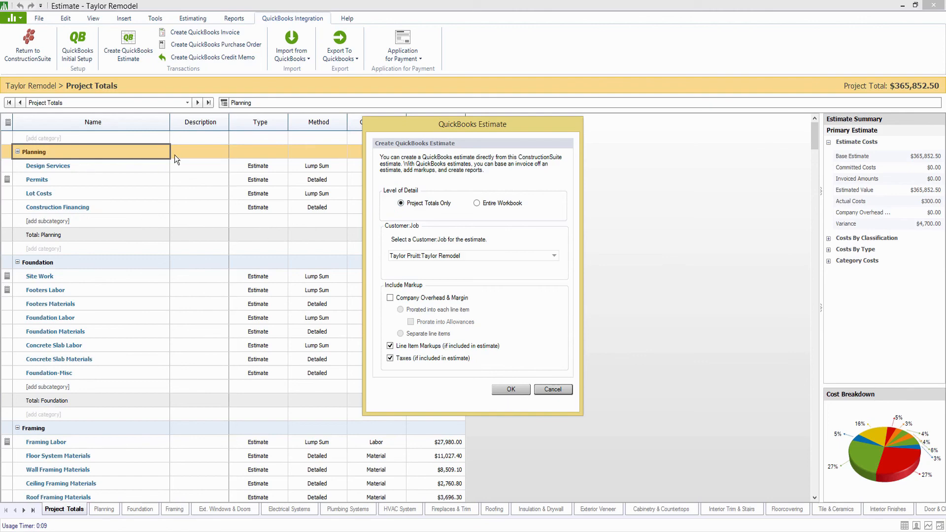
Create the QuickBooks estimate from the Entire Workbook with Company Overhead & Margin prorated into each line.
{"action": "left_click", "coordinate": [478, 204]}
{"action": "left_click", "coordinate": [390, 298]}
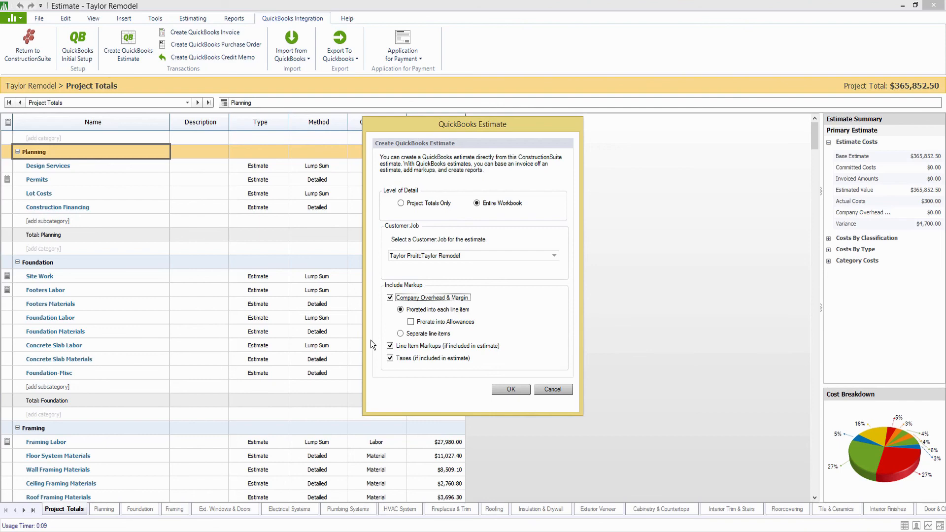
{"action": "left_click", "coordinate": [511, 390]}
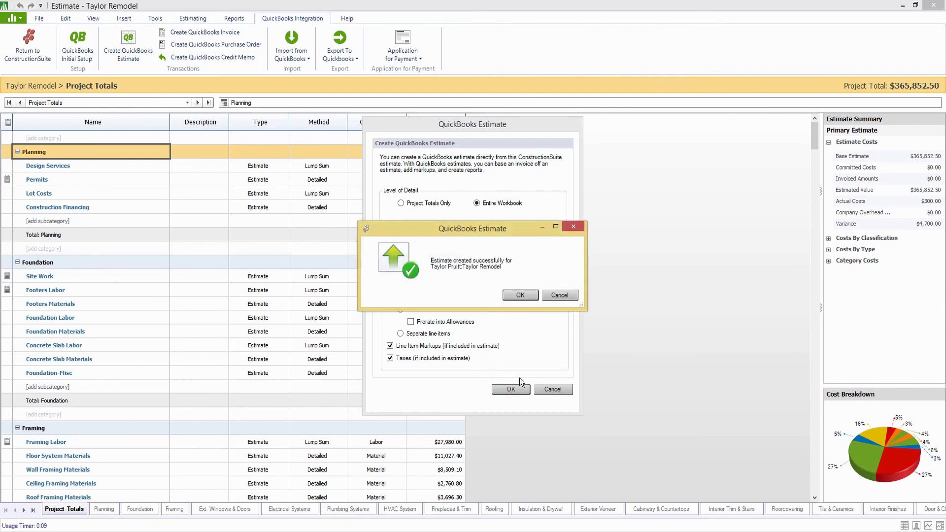
{"action": "left_click", "coordinate": [518, 296]}
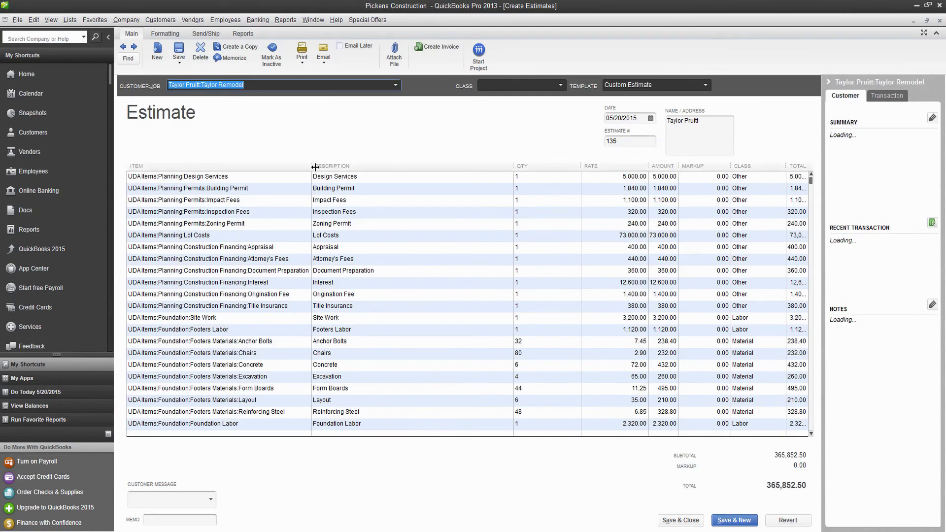
Widen the Item and Total columns, review the estimate lines, and save the 365,852.50 estimate.
{"action": "left_click_drag", "start_coordinate": [315, 168], "coordinate": [362, 163]}
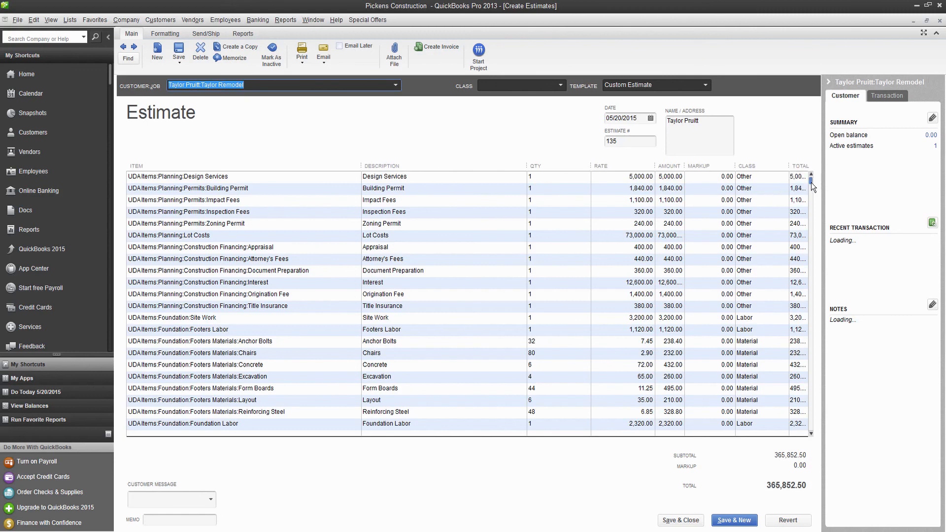
{"action": "left_click_drag", "start_coordinate": [812, 186], "coordinate": [809, 217]}
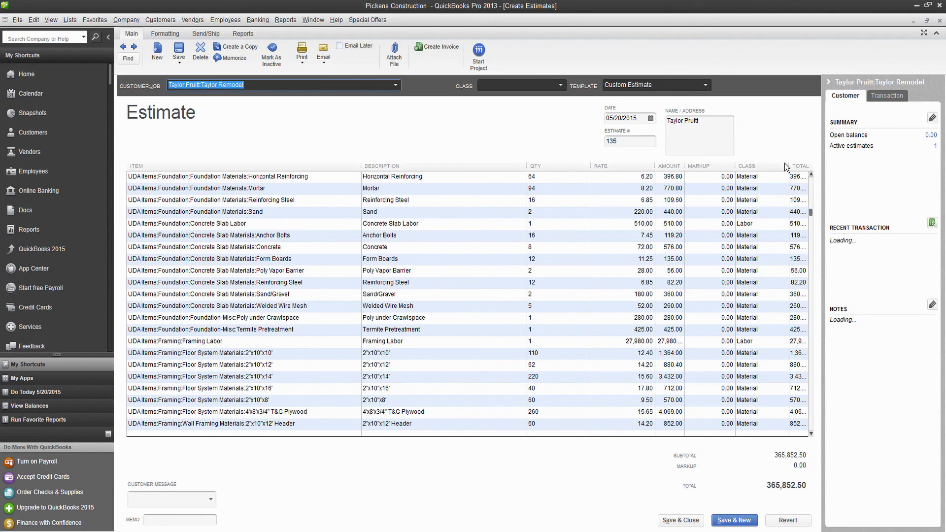
{"action": "left_click_drag", "start_coordinate": [786, 164], "coordinate": [770, 166]}
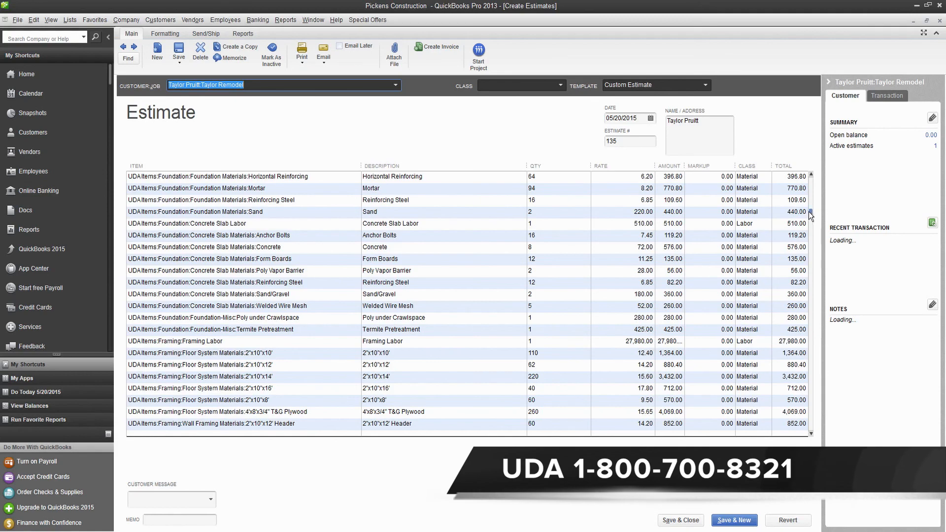
{"action": "left_click_drag", "start_coordinate": [809, 215], "coordinate": [808, 438]}
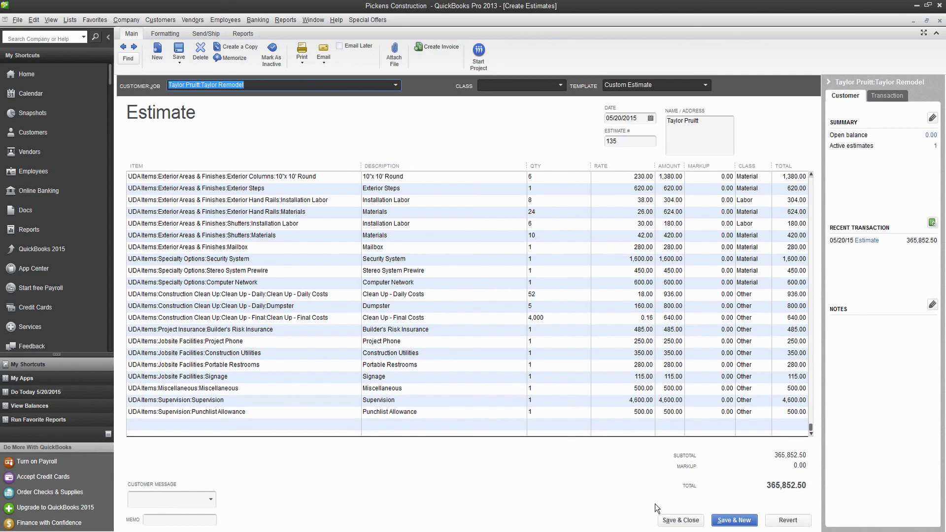
{"action": "left_click", "coordinate": [679, 520]}
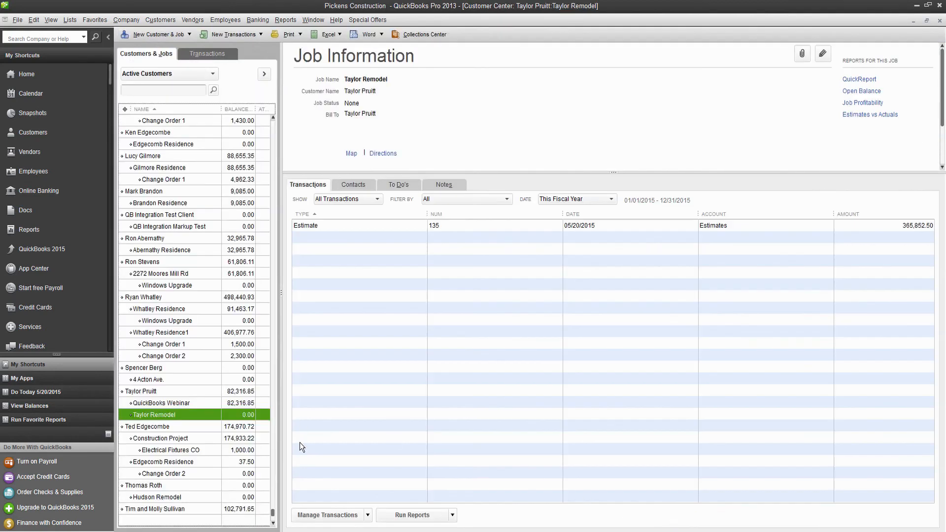
Check the customer's and Taylor Remodel job's transactions, then bring up the Item List.
{"action": "scroll", "coordinate": [296, 444], "scroll_direction": "down", "scroll_amount": 1}
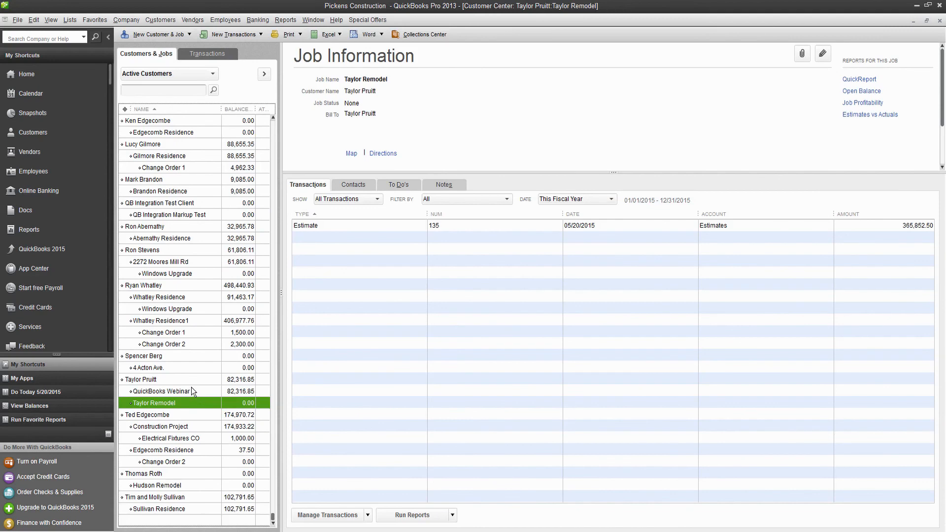
{"action": "left_click", "coordinate": [171, 381]}
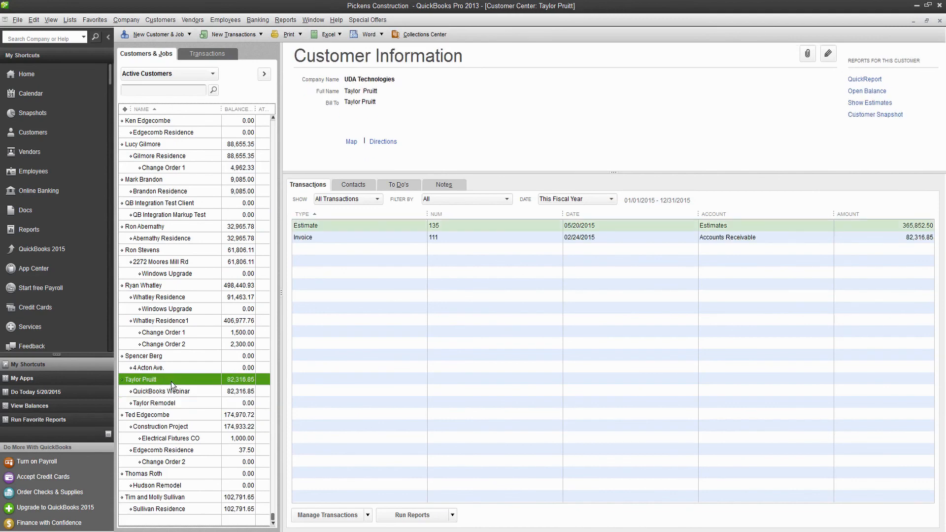
{"action": "left_click", "coordinate": [171, 405]}
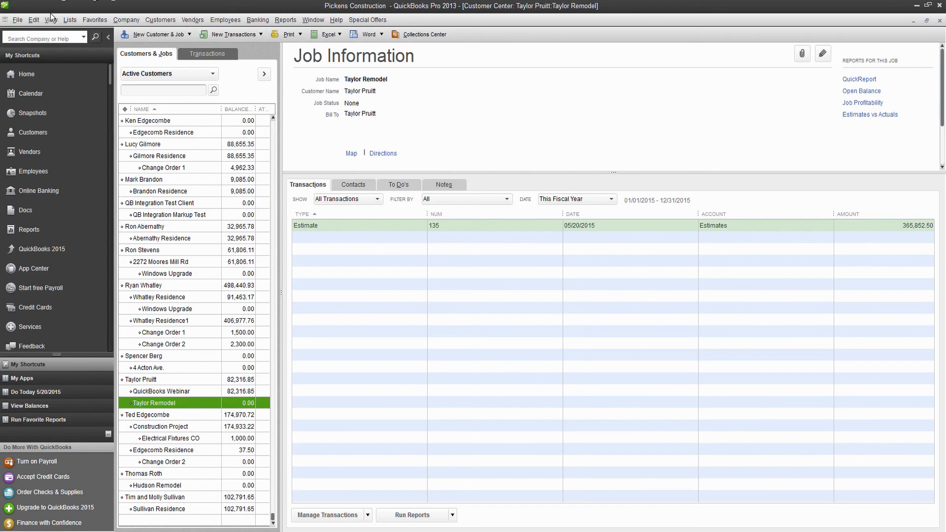
{"action": "left_click", "coordinate": [68, 20]}
{"action": "left_click", "coordinate": [82, 45]}
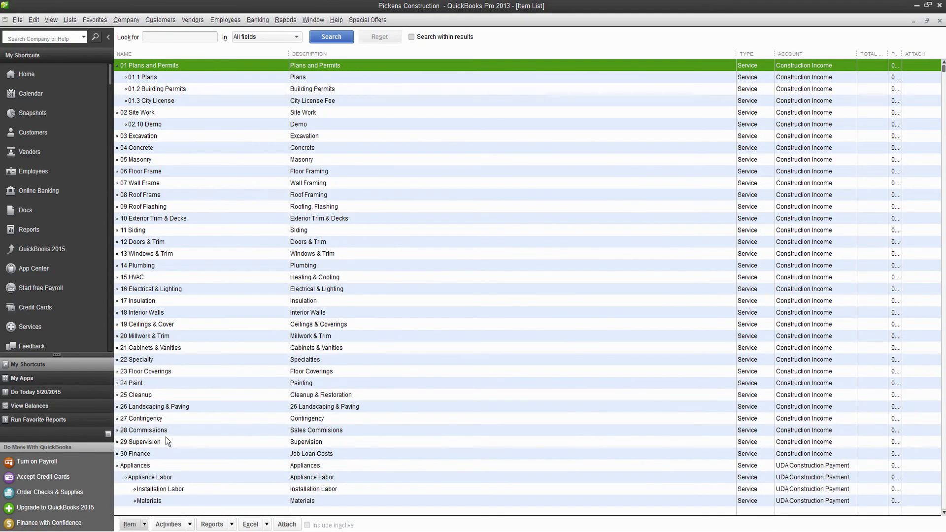
Scroll through the Item List to locate the UDA Item List entries.
{"action": "scroll", "coordinate": [242, 208], "scroll_direction": "down", "scroll_amount": 7}
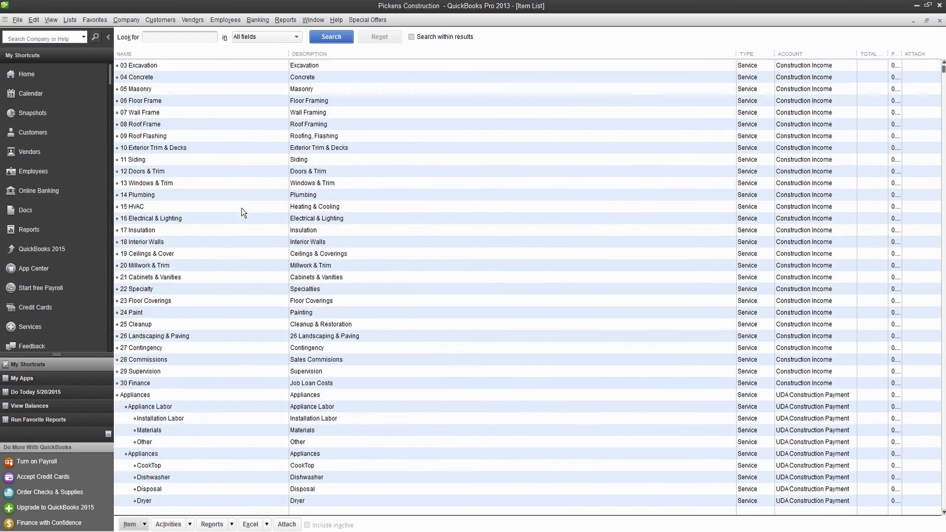
{"action": "scroll", "coordinate": [236, 214], "scroll_direction": "down", "scroll_amount": 3}
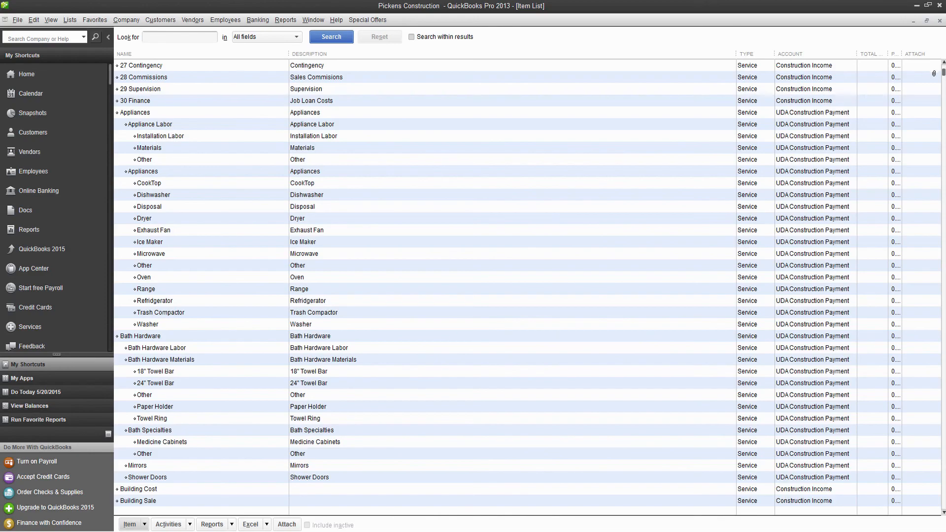
{"action": "left_click_drag", "start_coordinate": [943, 73], "coordinate": [921, 312]}
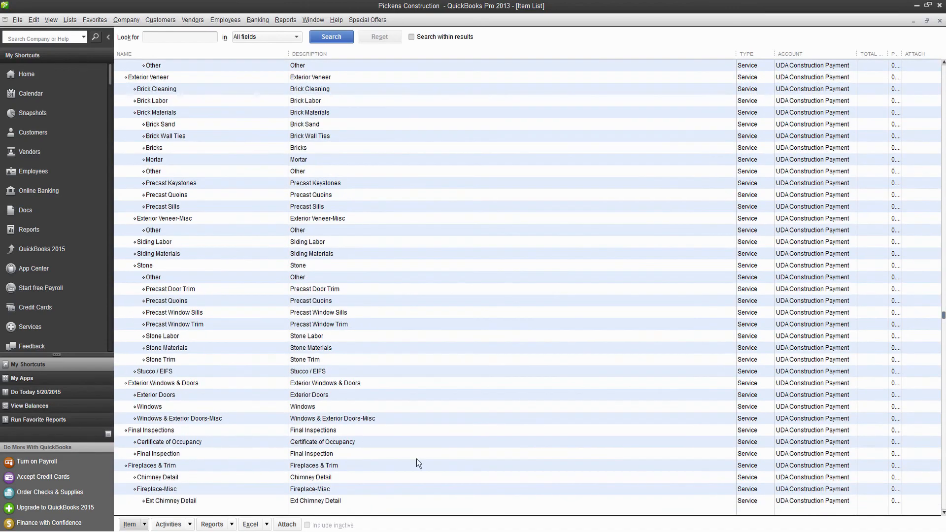
{"action": "scroll", "coordinate": [360, 430], "scroll_direction": "up", "scroll_amount": 10}
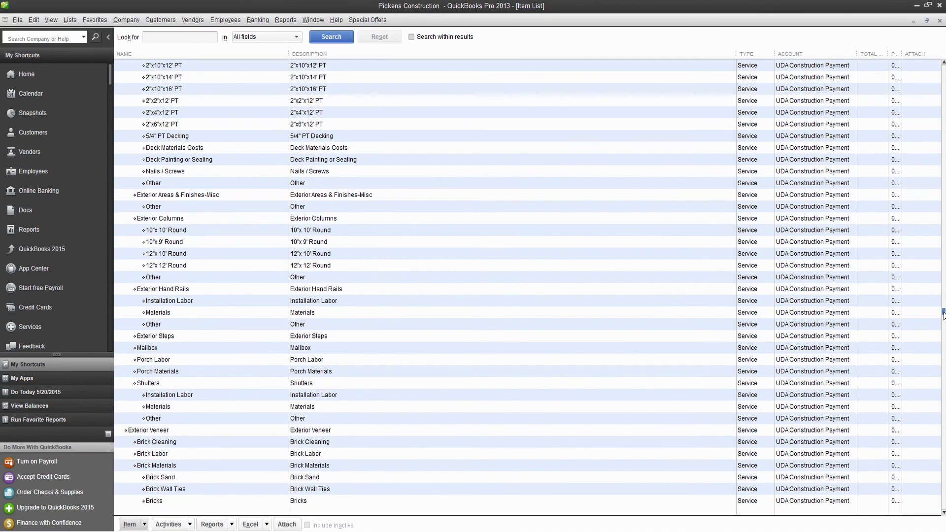
{"action": "left_click_drag", "start_coordinate": [943, 318], "coordinate": [943, 260]}
{"action": "scroll", "coordinate": [480, 416], "scroll_direction": "up", "scroll_amount": 4}
{"action": "scroll", "coordinate": [497, 394], "scroll_direction": "up", "scroll_amount": 15}
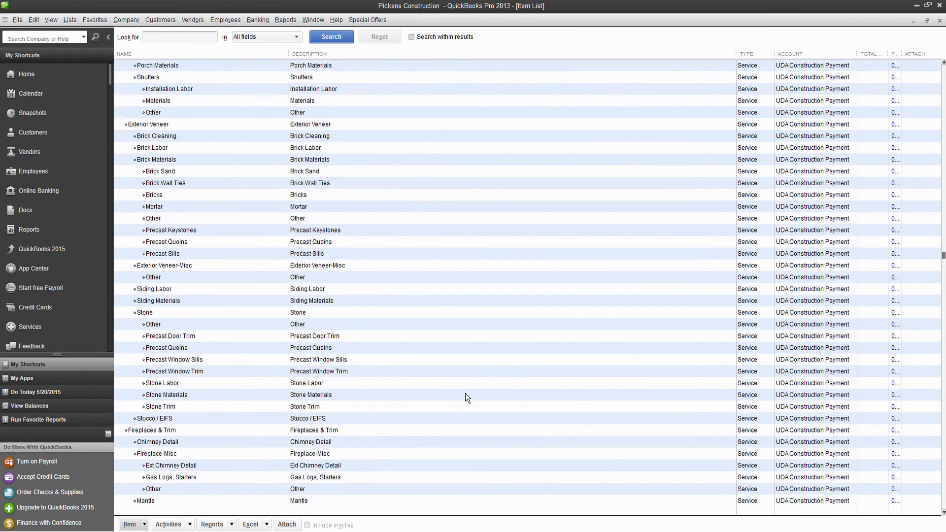
{"action": "scroll", "coordinate": [440, 390], "scroll_direction": "up", "scroll_amount": 20}
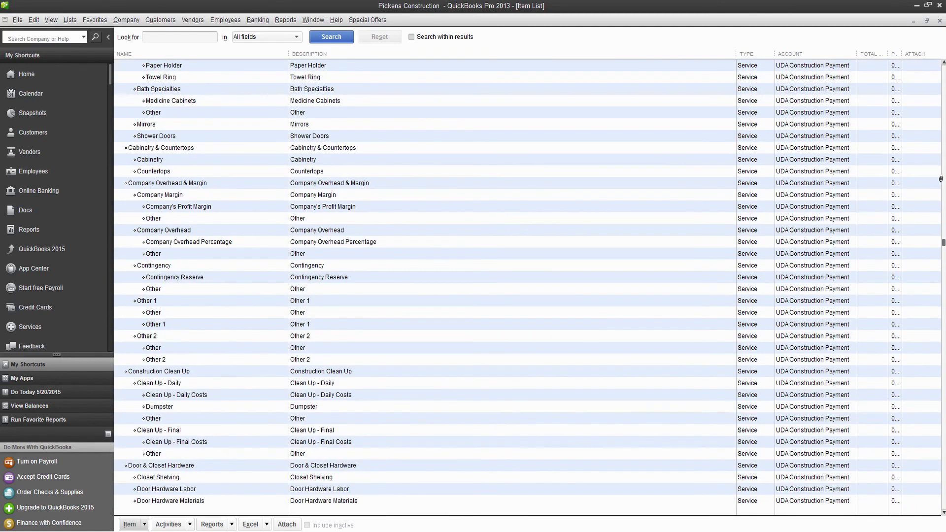
{"action": "scroll", "coordinate": [273, 278], "scroll_direction": "up", "scroll_amount": 14}
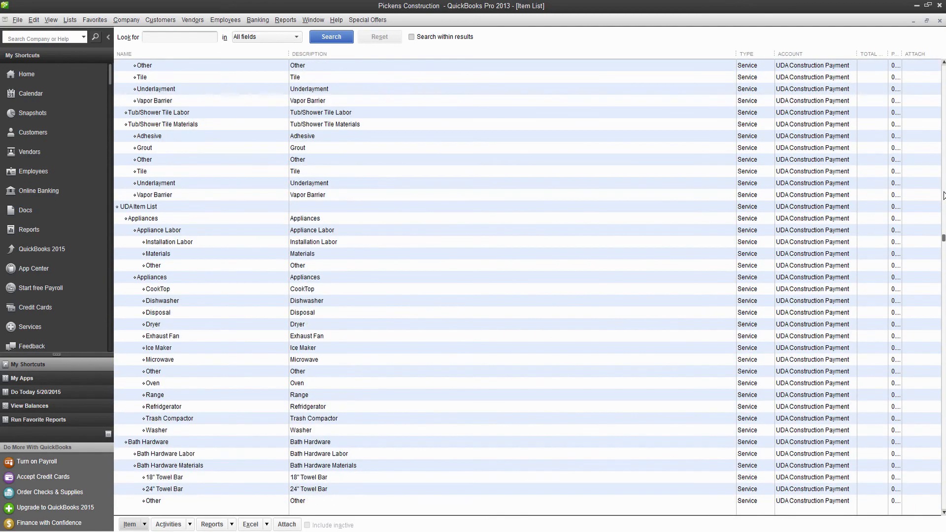
Inspect UDA Item List, Appliances, Appliance Labor and Installation Labor, then switch to the Chart of Accounts.
{"action": "left_click", "coordinate": [143, 212]}
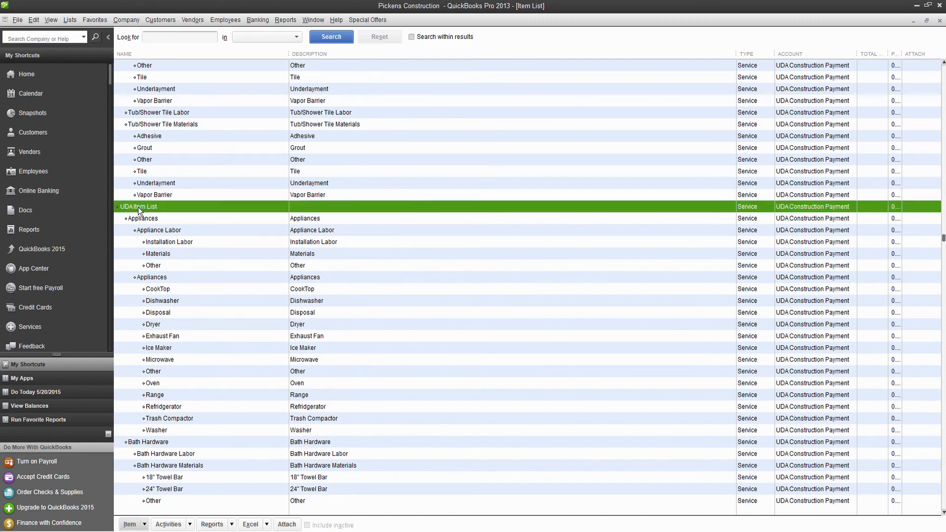
{"action": "left_click", "coordinate": [146, 220]}
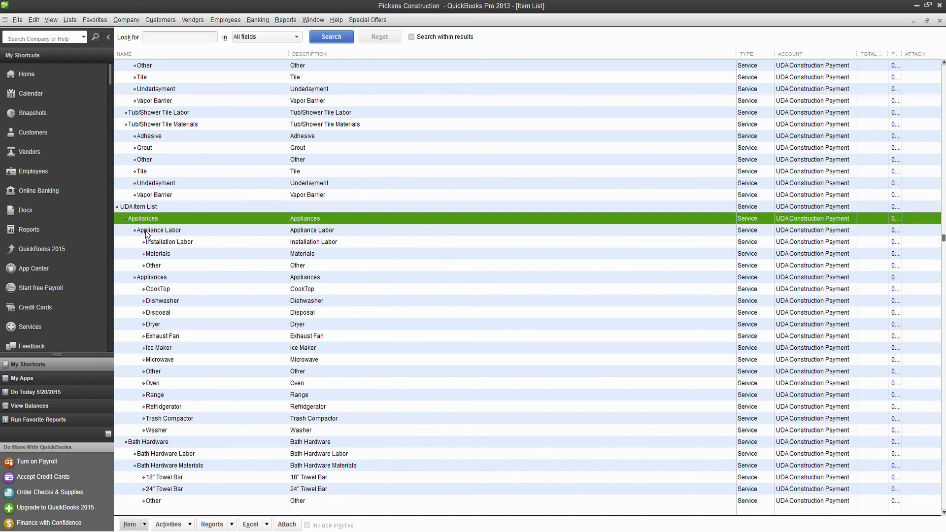
{"action": "left_click", "coordinate": [149, 231]}
{"action": "left_click", "coordinate": [158, 242]}
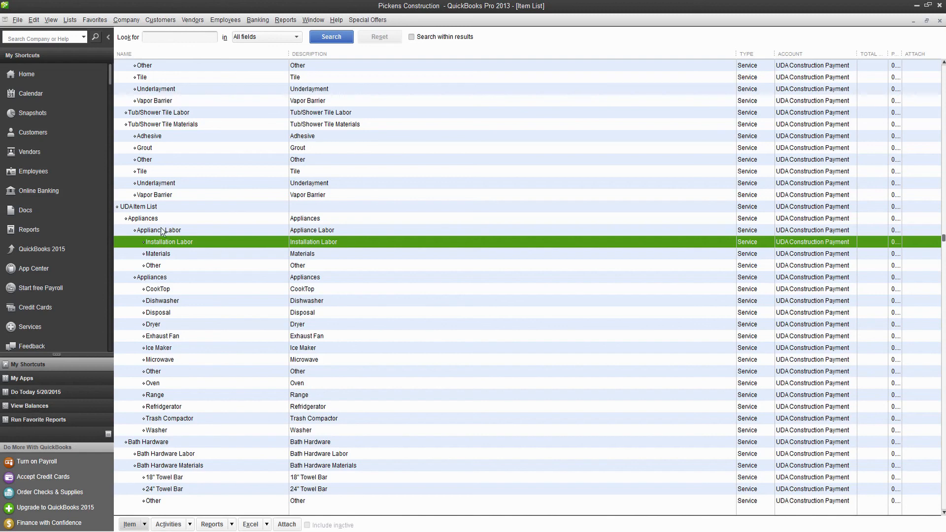
{"action": "scroll", "coordinate": [136, 450], "scroll_direction": "down", "scroll_amount": 4}
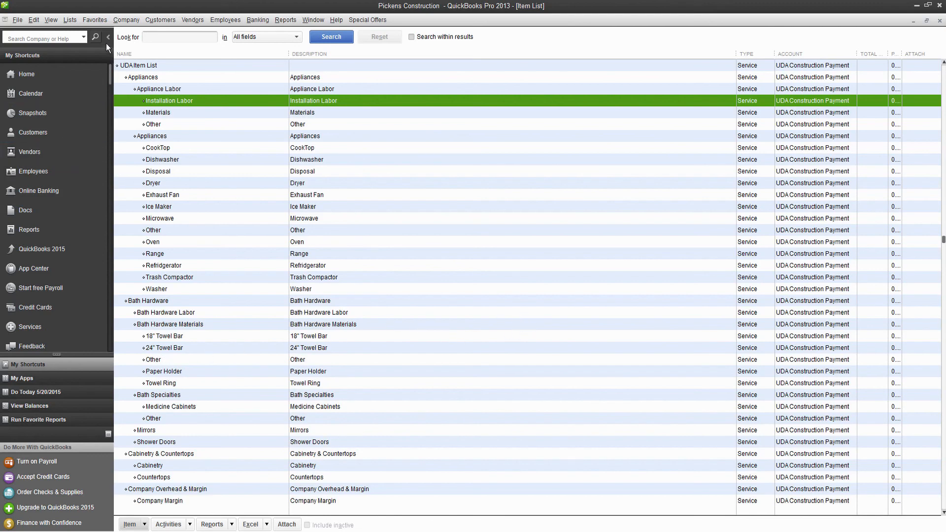
{"action": "left_click", "coordinate": [72, 20]}
{"action": "left_click", "coordinate": [80, 34]}
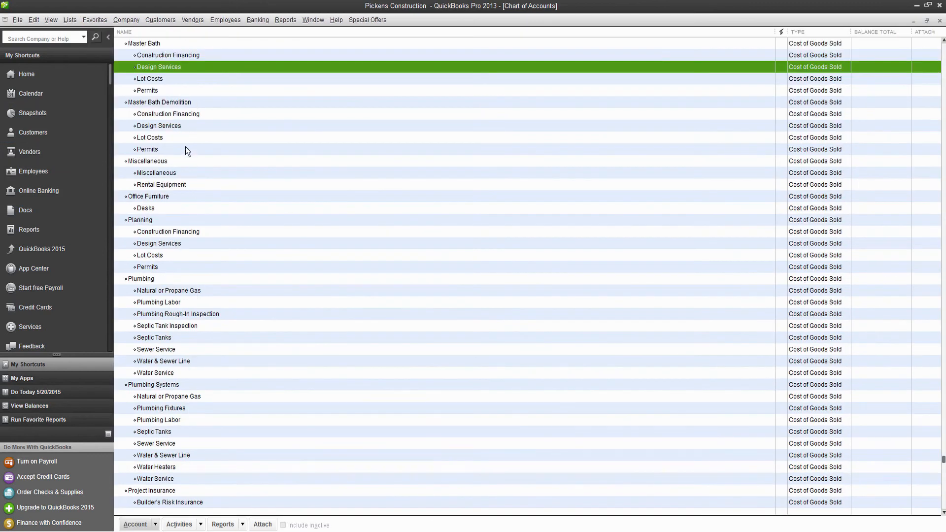
Browse UDA Test 1, Planning, Design Services, Appliances and Appliance Labor accounts, then return to Customers.
{"action": "scroll", "coordinate": [190, 156], "scroll_direction": "up", "scroll_amount": 15}
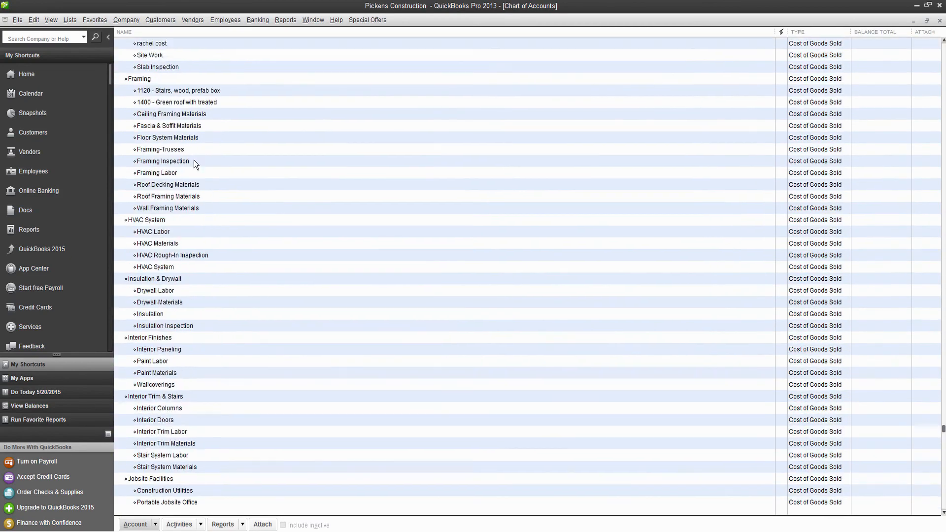
{"action": "scroll", "coordinate": [195, 159], "scroll_direction": "up", "scroll_amount": 20}
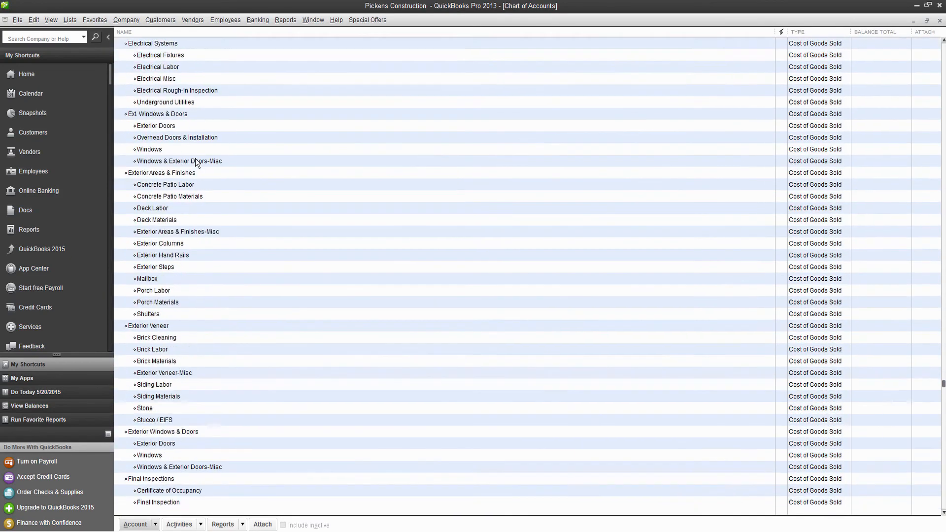
{"action": "scroll", "coordinate": [195, 158], "scroll_direction": "up", "scroll_amount": 15}
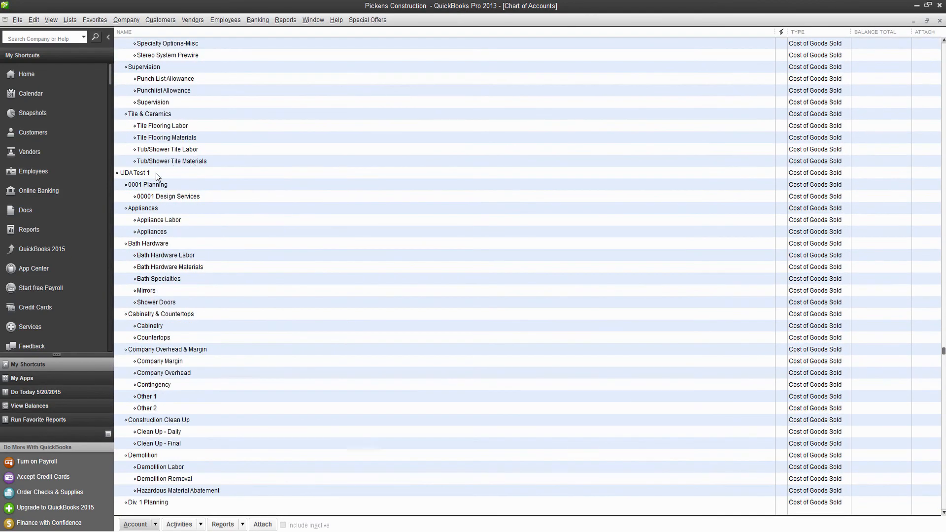
{"action": "left_click", "coordinate": [138, 177]}
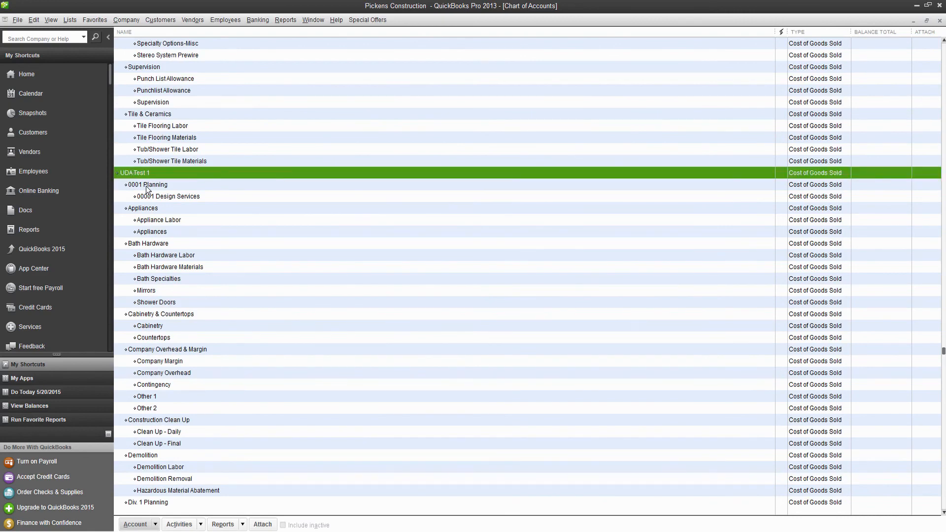
{"action": "left_click", "coordinate": [137, 185]}
{"action": "left_click", "coordinate": [146, 196]}
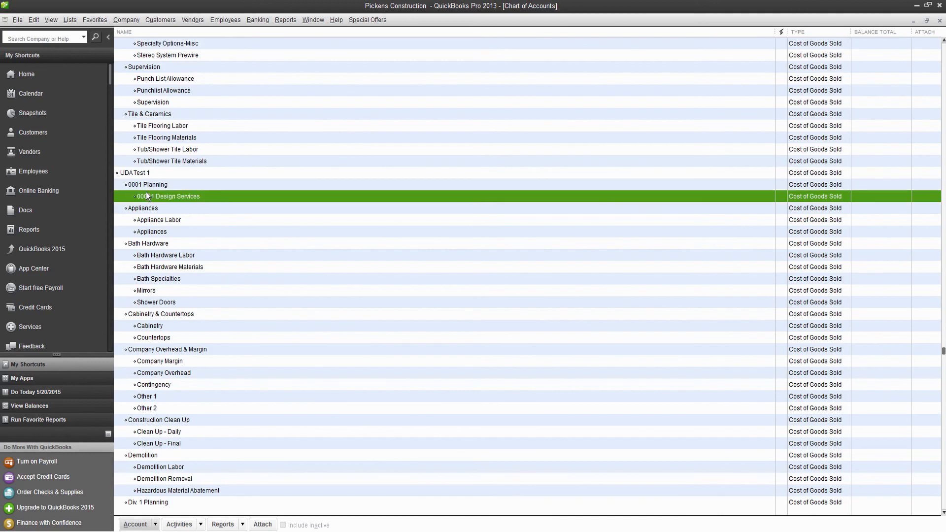
{"action": "left_click", "coordinate": [138, 209]}
{"action": "left_click", "coordinate": [138, 220]}
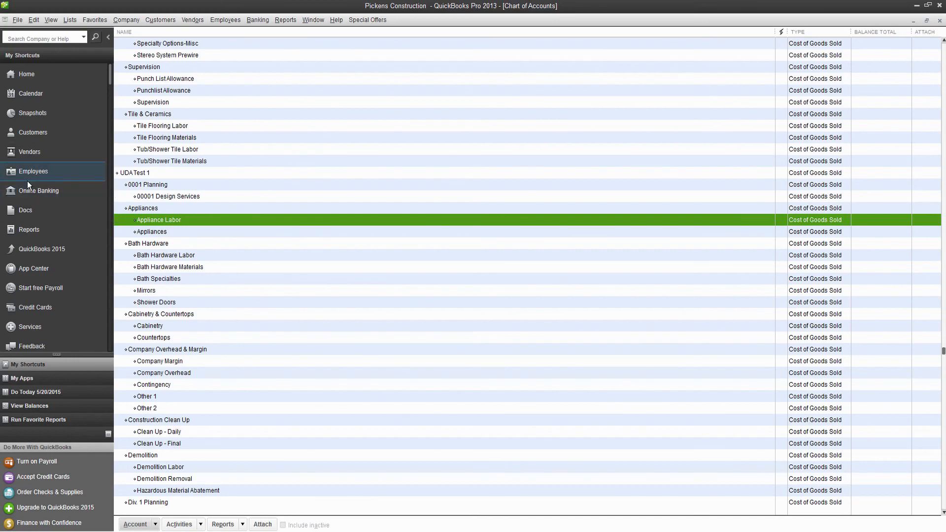
{"action": "left_click", "coordinate": [43, 135]}
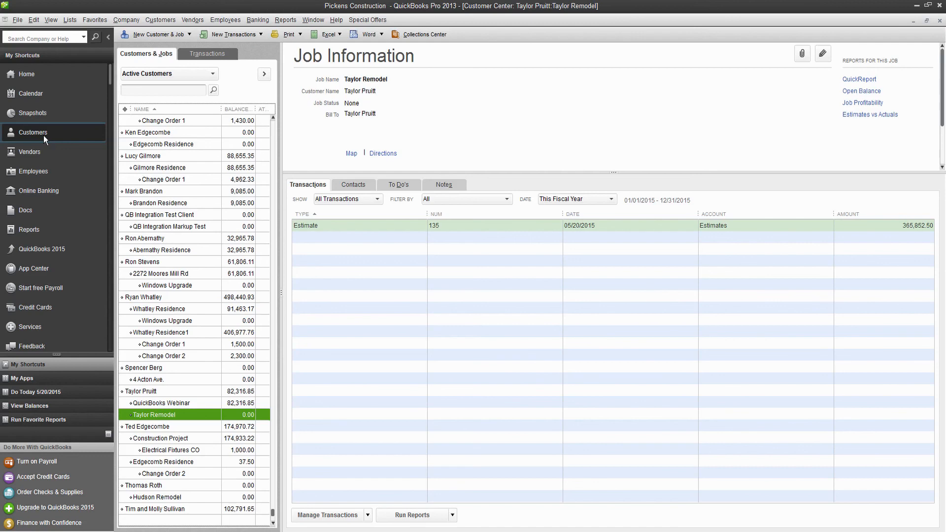
Open Taylor Remodel's estimate 135 and start an invoice from it.
{"action": "double_click", "coordinate": [331, 228]}
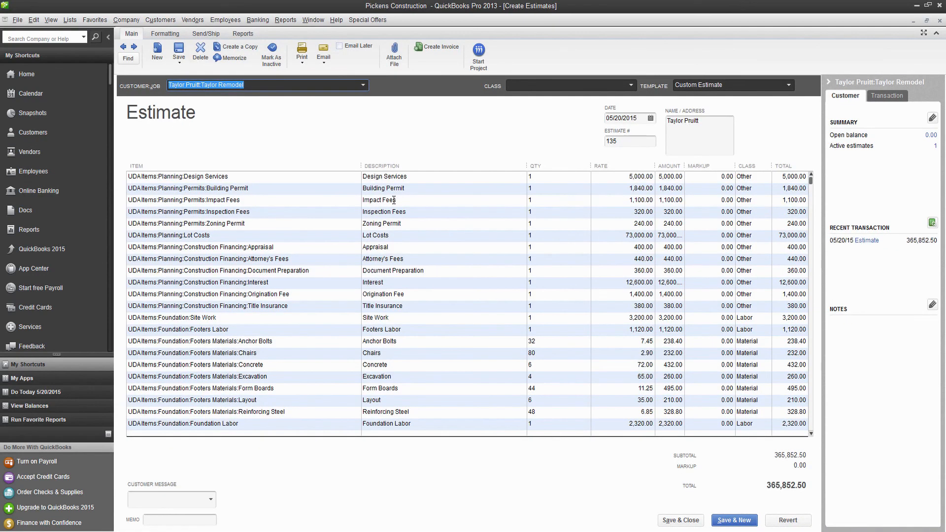
{"action": "left_click", "coordinate": [433, 45]}
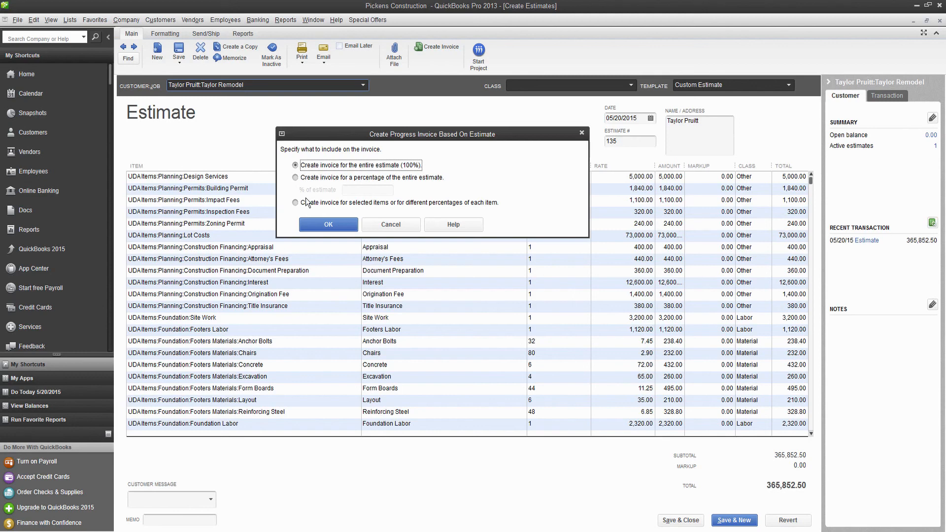
Invoice selected items at individual percentages, entering 100% for each Planning line.
{"action": "left_click", "coordinate": [296, 203]}
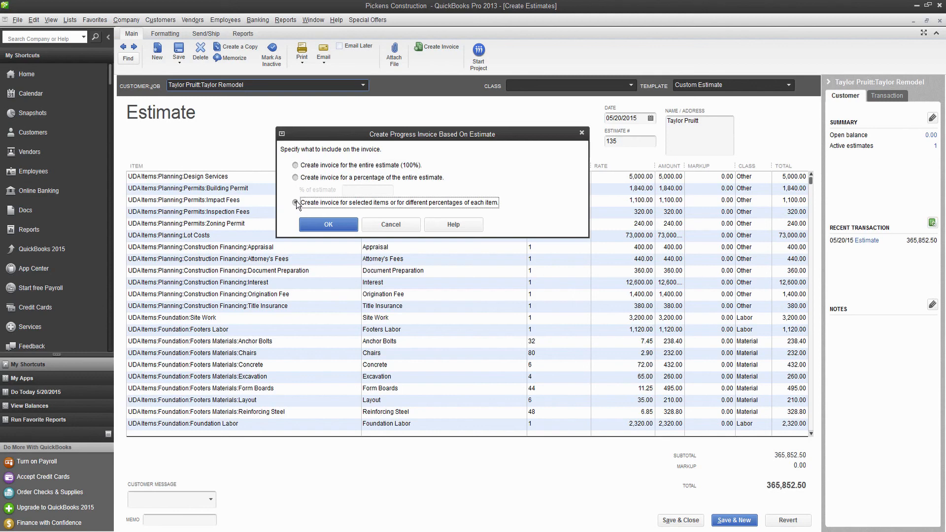
{"action": "left_click", "coordinate": [336, 224]}
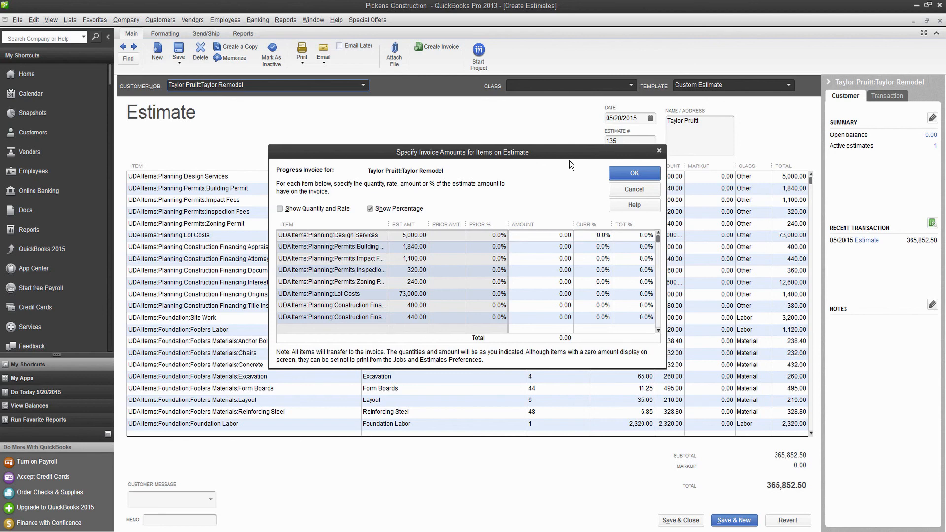
{"action": "type", "text": "100"}
{"action": "key", "text": "Down"}
{"action": "type", "text": "100"}
{"action": "key", "text": "Down"}
{"action": "type", "text": "10"}
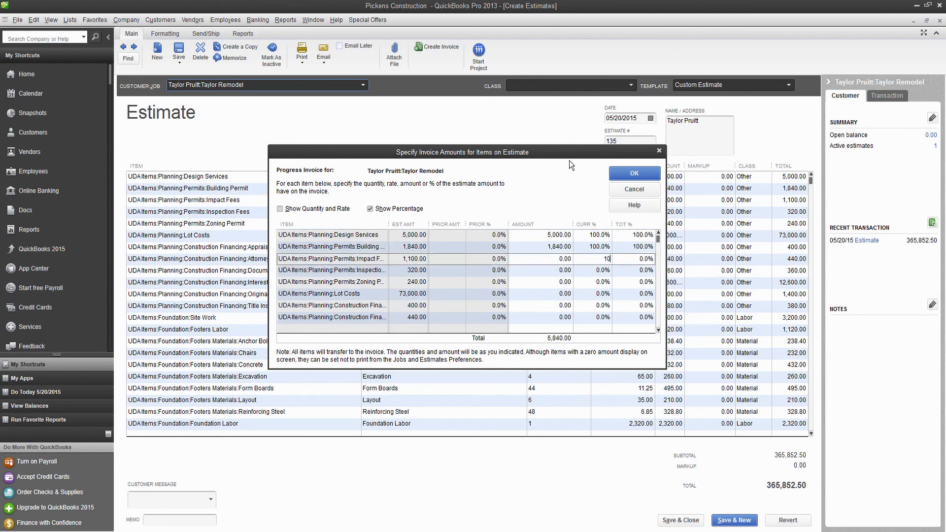
{"action": "type", "text": "0"}
{"action": "key", "text": "Down"}
{"action": "type", "text": "100"}
{"action": "key", "text": "Down"}
{"action": "type", "text": "100"}
{"action": "key", "text": "Down"}
{"action": "type", "text": "100"}
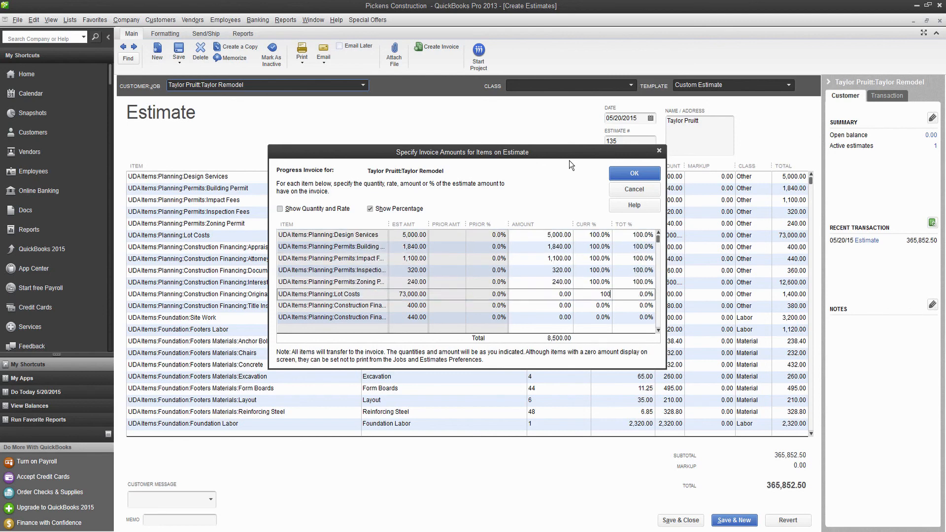
{"action": "key", "text": "Down"}
{"action": "type", "text": "100"}
{"action": "key", "text": "Down"}
{"action": "type", "text": "100"}
{"action": "key", "text": "Down"}
{"action": "type", "text": "100"}
{"action": "key", "text": "Down"}
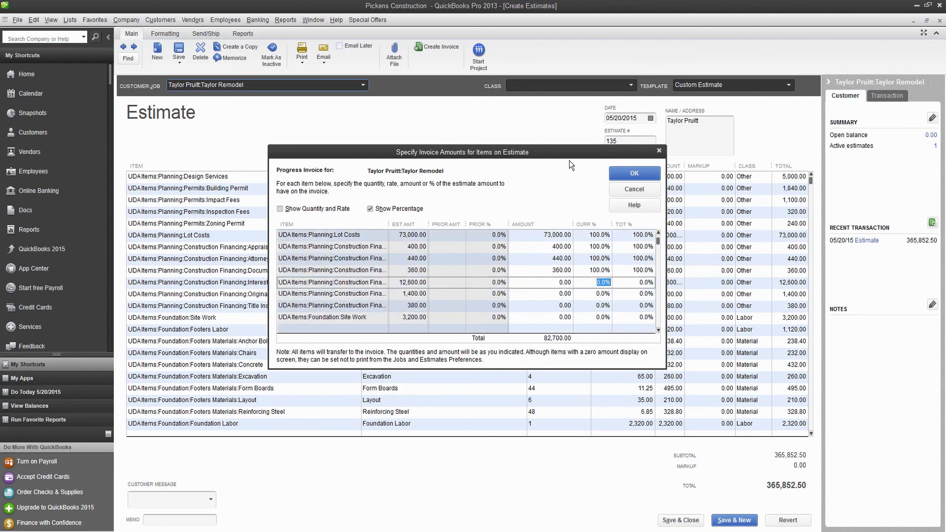
{"action": "type", "text": "100"}
{"action": "key", "text": "Down"}
{"action": "type", "text": "100"}
{"action": "key", "text": "Down"}
{"action": "type", "text": "100"}
{"action": "key", "text": "Down"}
{"action": "type", "text": "10"}
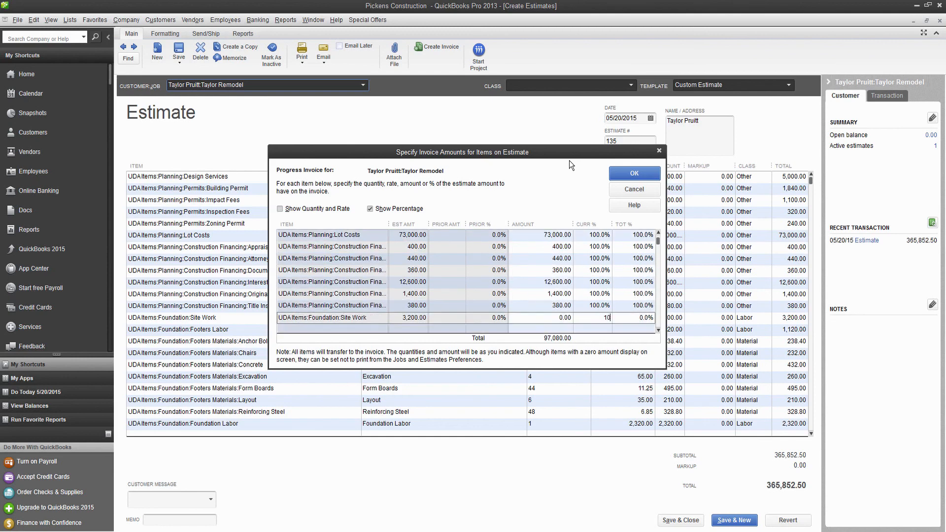
{"action": "type", "text": "0"}
{"action": "key", "text": "Return"}
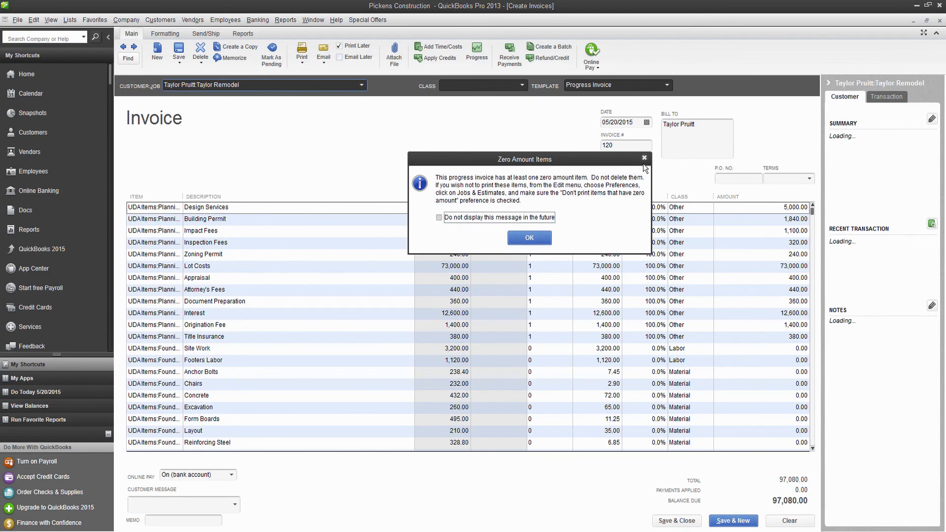
Save progress invoice 120 for 97,080.00, skipping the spelling check, and minimize QuickBooks.
{"action": "left_click", "coordinate": [644, 159]}
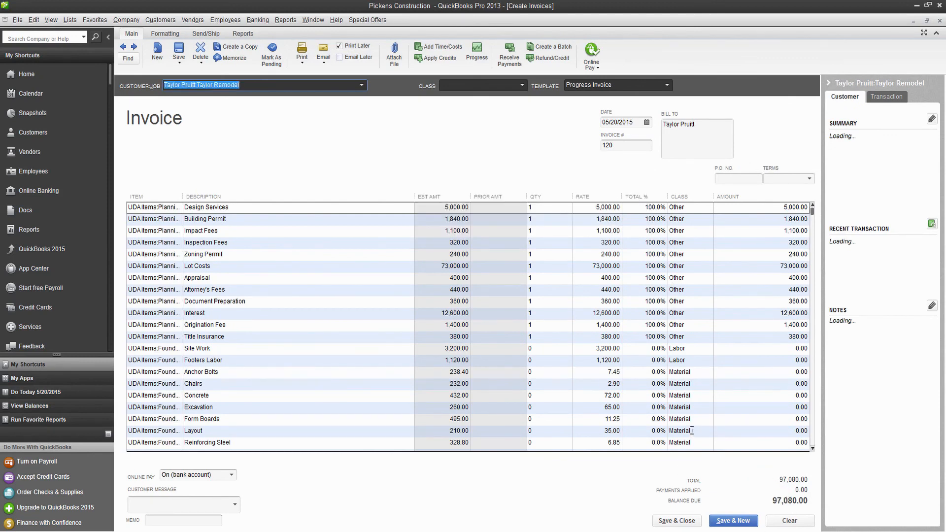
{"action": "left_click", "coordinate": [676, 521]}
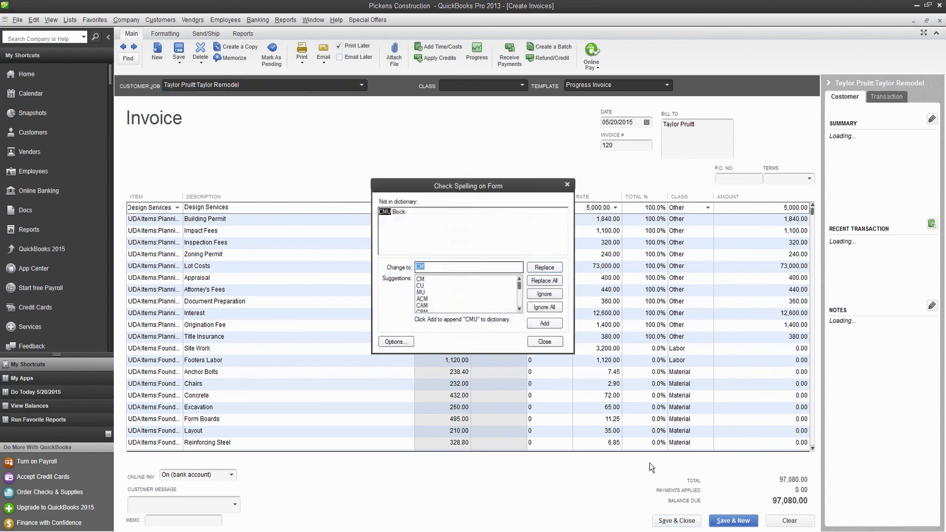
{"action": "left_click", "coordinate": [560, 344]}
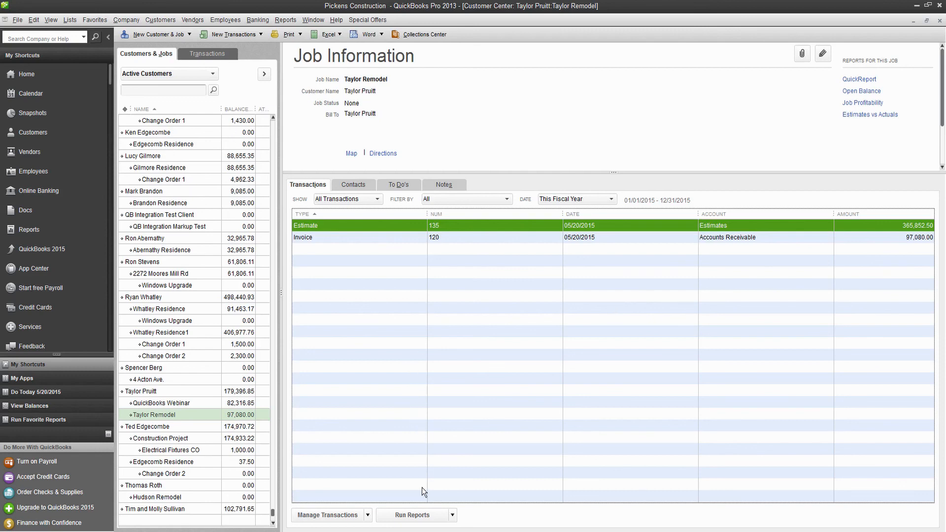
{"action": "left_click", "coordinate": [427, 531]}
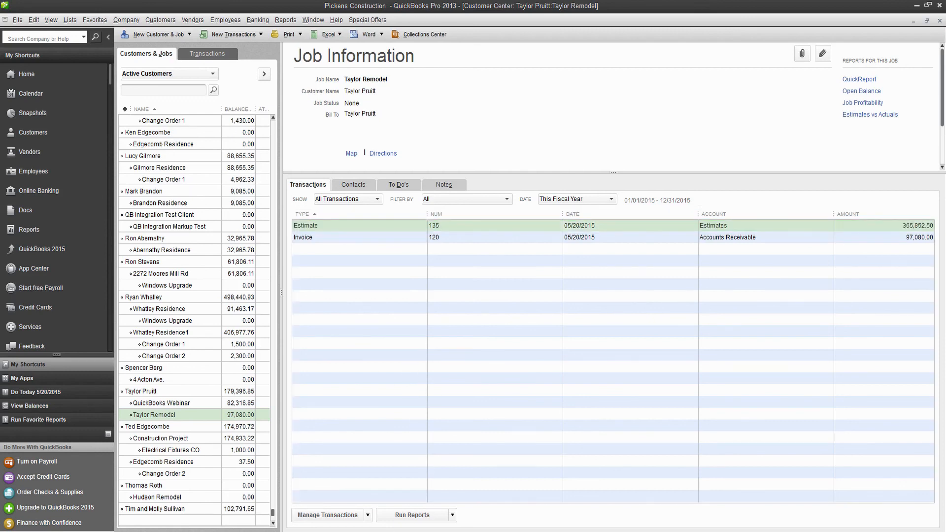
{"action": "left_click", "coordinate": [916, 6]}
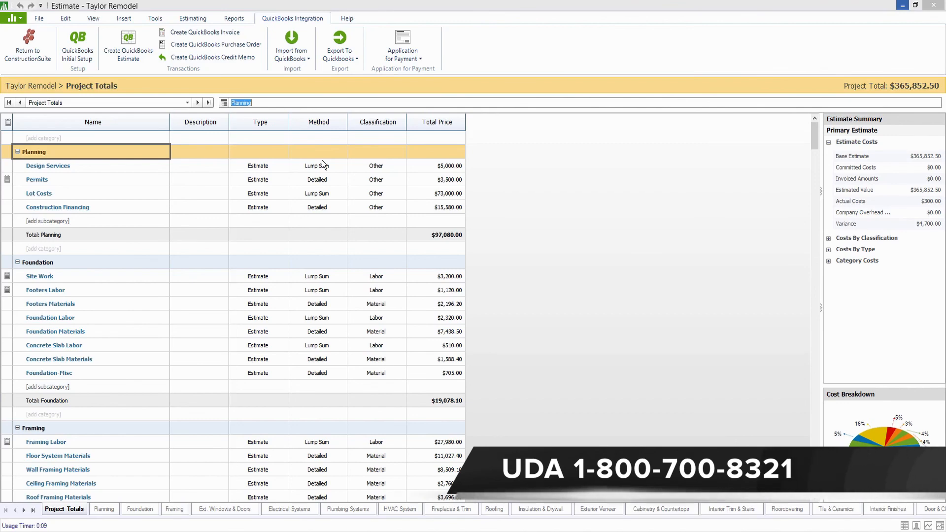
Start a QuickBooks invoice from the estimate billing 30 percent of the estimate.
{"action": "left_click", "coordinate": [230, 33]}
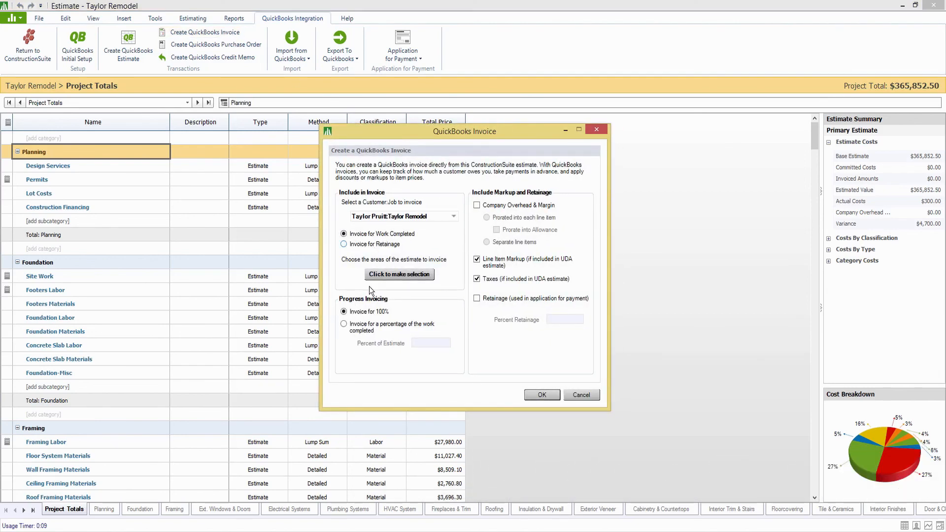
{"action": "left_click", "coordinate": [345, 325]}
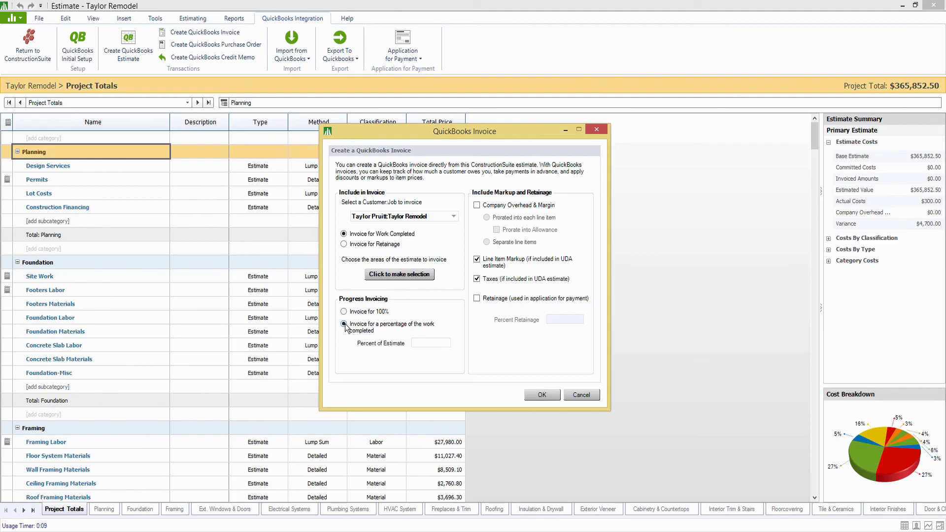
{"action": "left_click", "coordinate": [431, 342]}
{"action": "type", "text": "30"}
Limit it to Planning, Foundation and Framing, try retainage, then cancel without invoicing.
{"action": "left_click", "coordinate": [399, 274]}
{"action": "left_click", "coordinate": [370, 171]}
{"action": "left_click", "coordinate": [370, 180]}
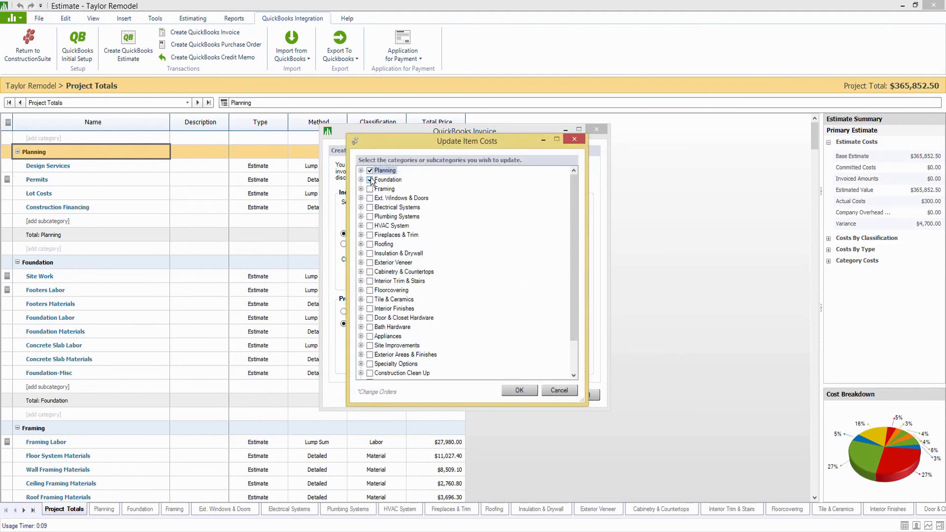
{"action": "left_click", "coordinate": [370, 189]}
{"action": "left_click", "coordinate": [519, 390]}
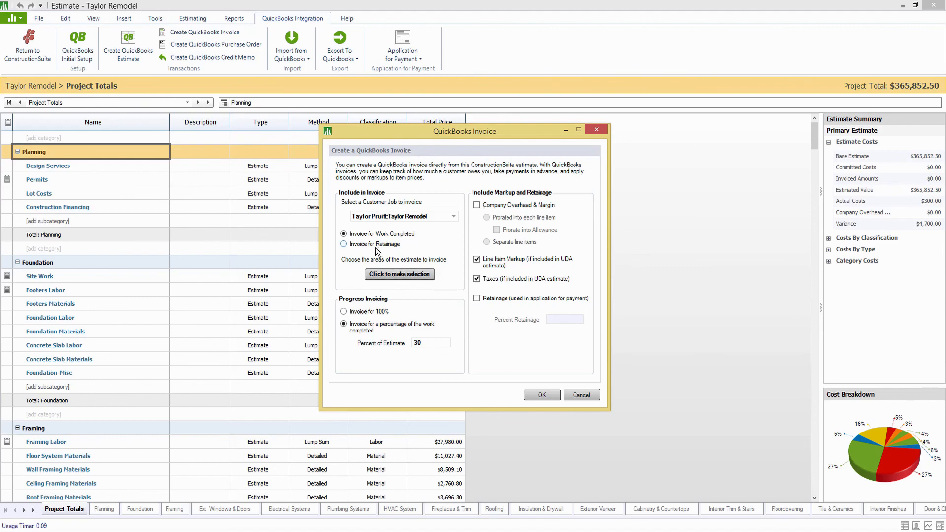
{"action": "left_click", "coordinate": [344, 245]}
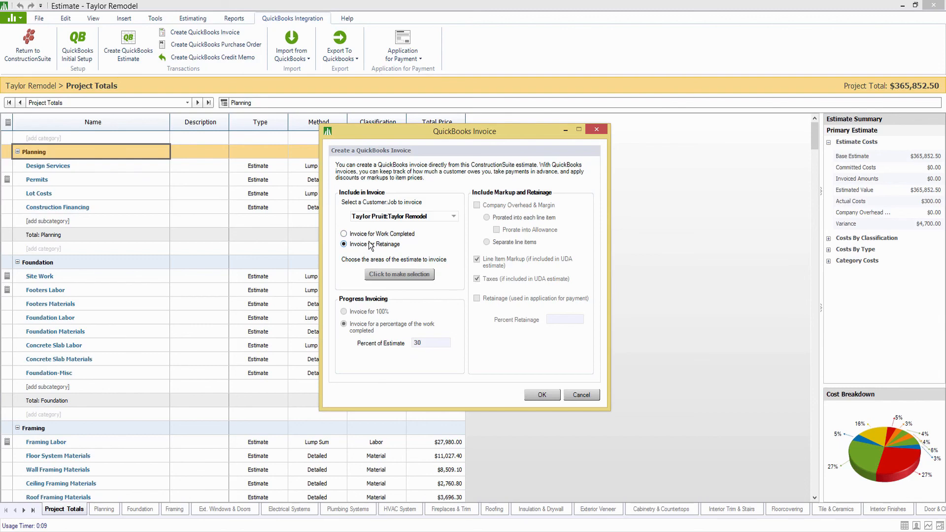
{"action": "left_click", "coordinate": [581, 394]}
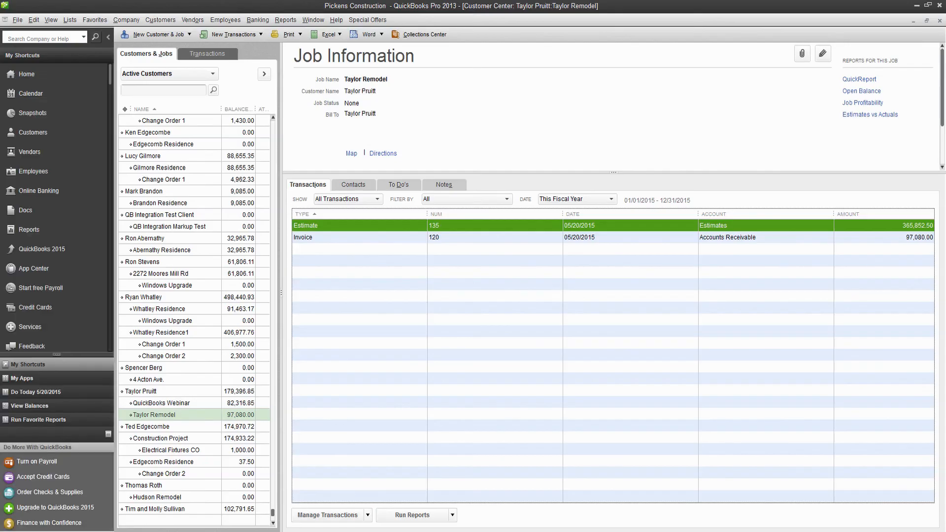
Import invoiced amounts for all invoice types from QuickBooks, then view the Planning sheet.
{"action": "left_click", "coordinate": [393, 240]}
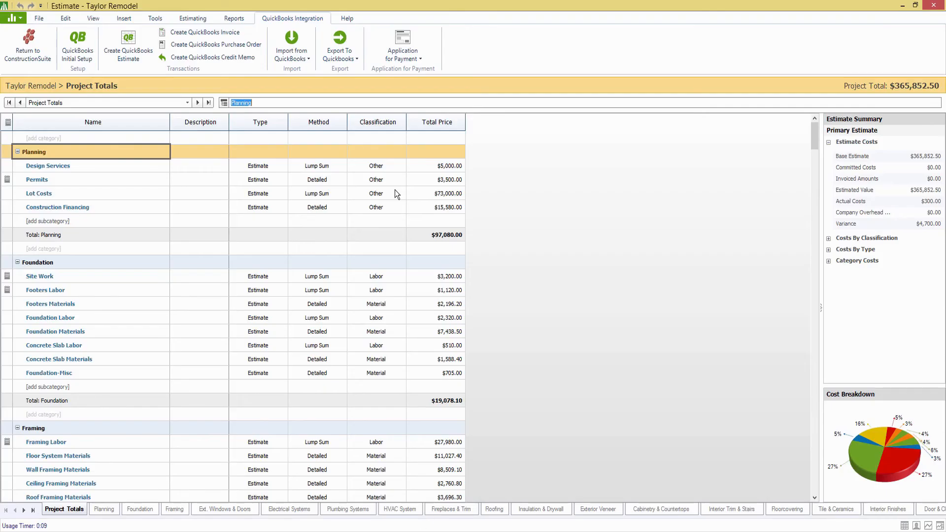
{"action": "left_click", "coordinate": [295, 54]}
{"action": "left_click", "coordinate": [311, 94]}
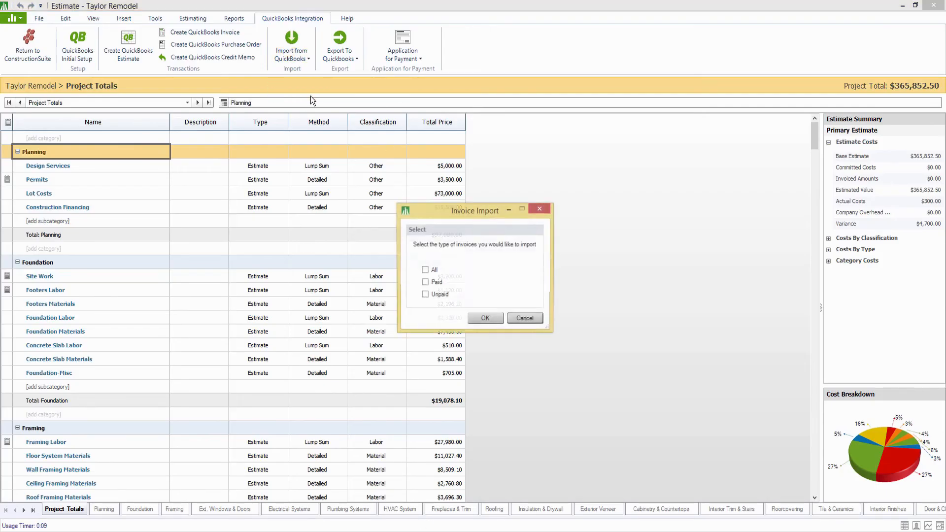
{"action": "left_click", "coordinate": [439, 270]}
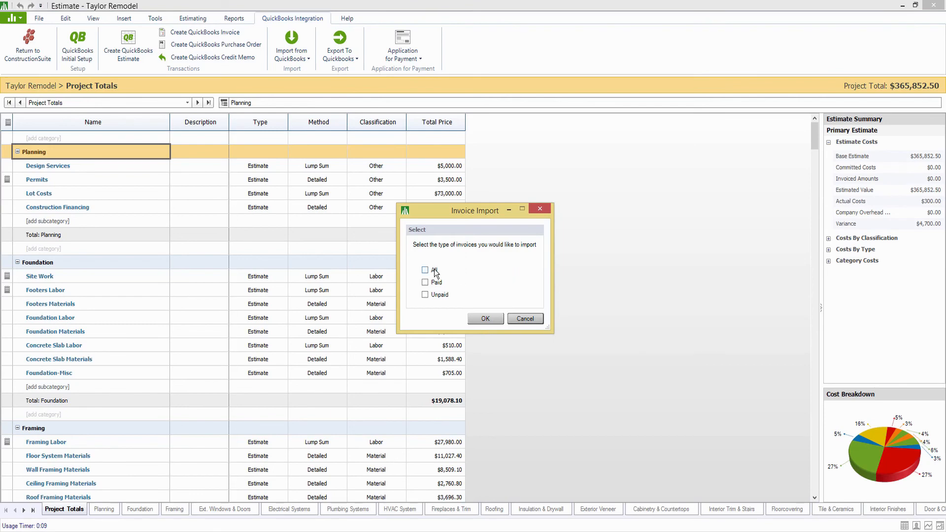
{"action": "left_click", "coordinate": [478, 318]}
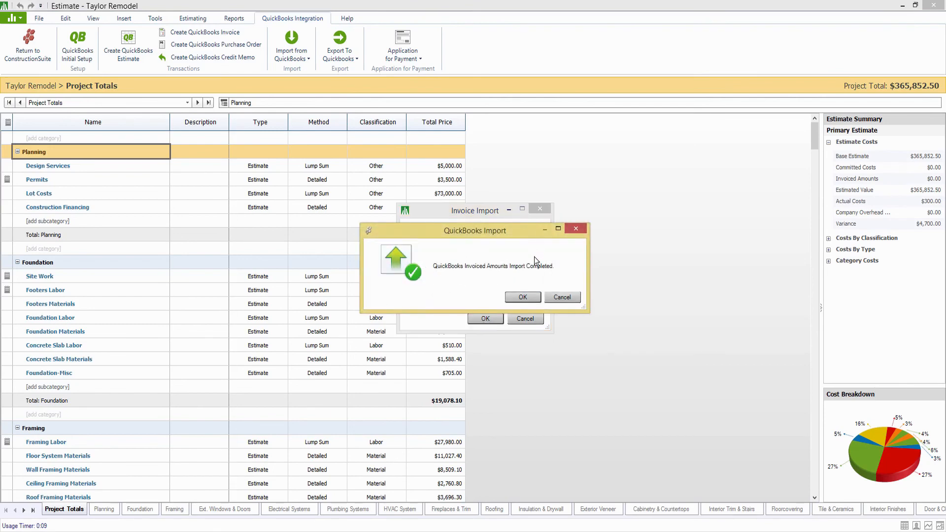
{"action": "left_click", "coordinate": [524, 300]}
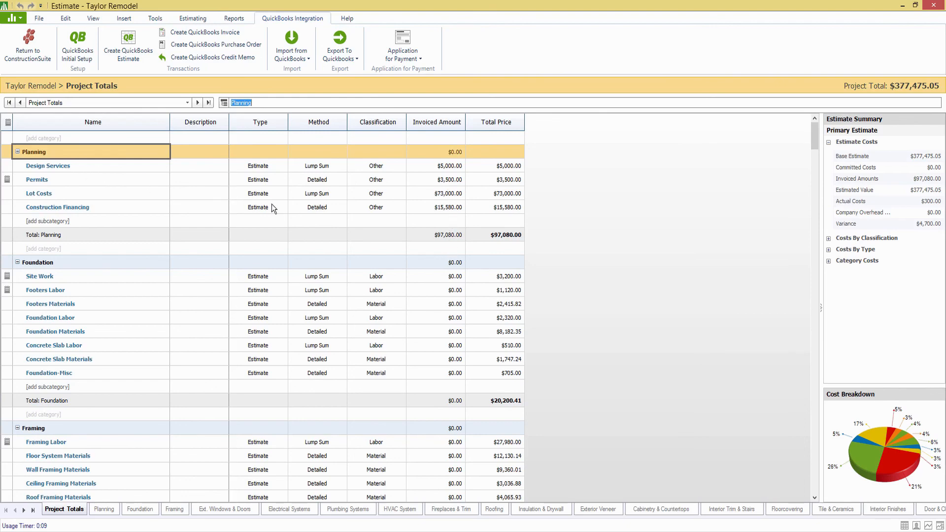
{"action": "left_click", "coordinate": [37, 155]}
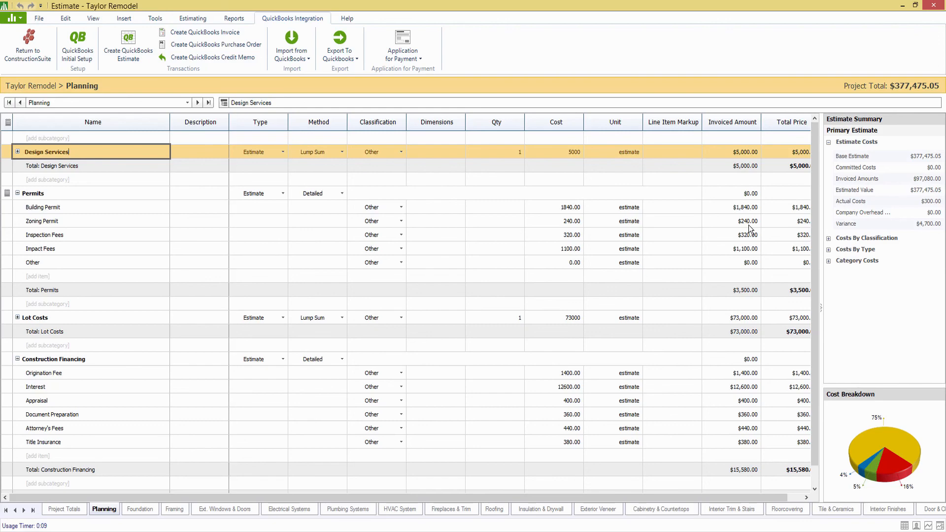
Save the Taylor Remodel estimate and return to the ConstructionSuite dashboard.
{"action": "left_click", "coordinate": [50, 21]}
{"action": "left_click", "coordinate": [134, 45]}
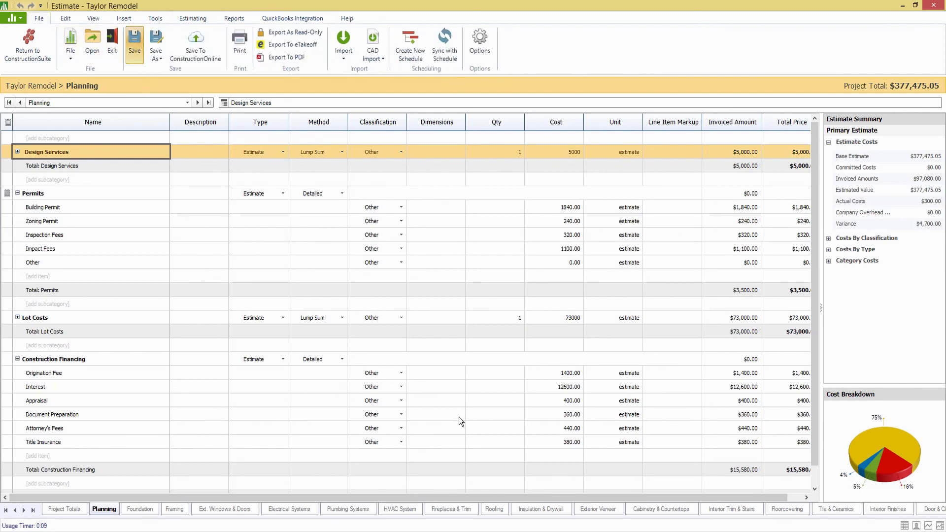
{"action": "mouse_move", "coordinate": [376, 531]}
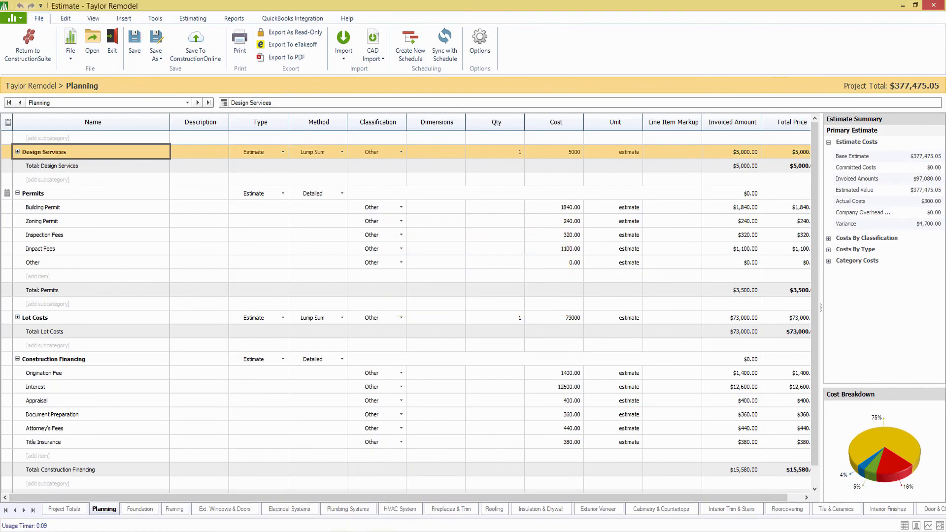
{"action": "left_click", "coordinate": [376, 531]}
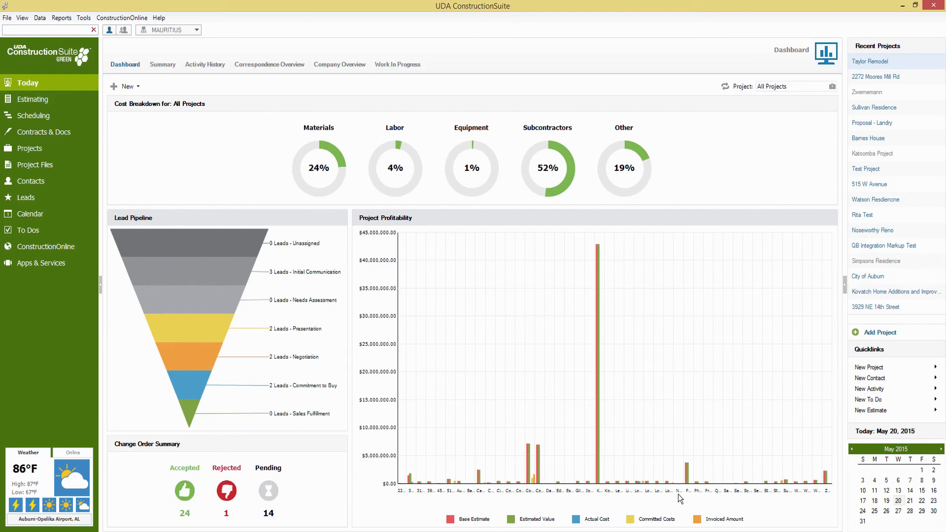
Refresh the dashboard figures, keeping the project chart on All Projects.
{"action": "left_click", "coordinate": [731, 88]}
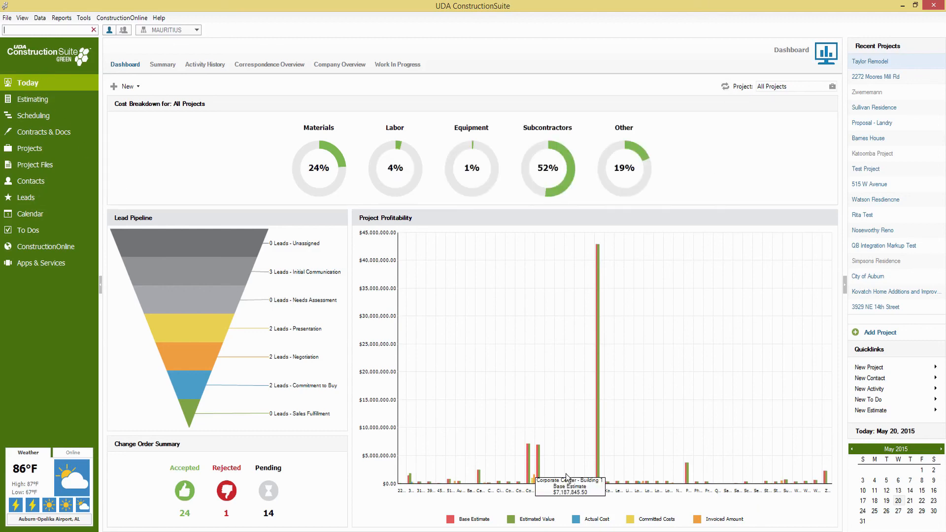
{"action": "mouse_move", "coordinate": [725, 490]}
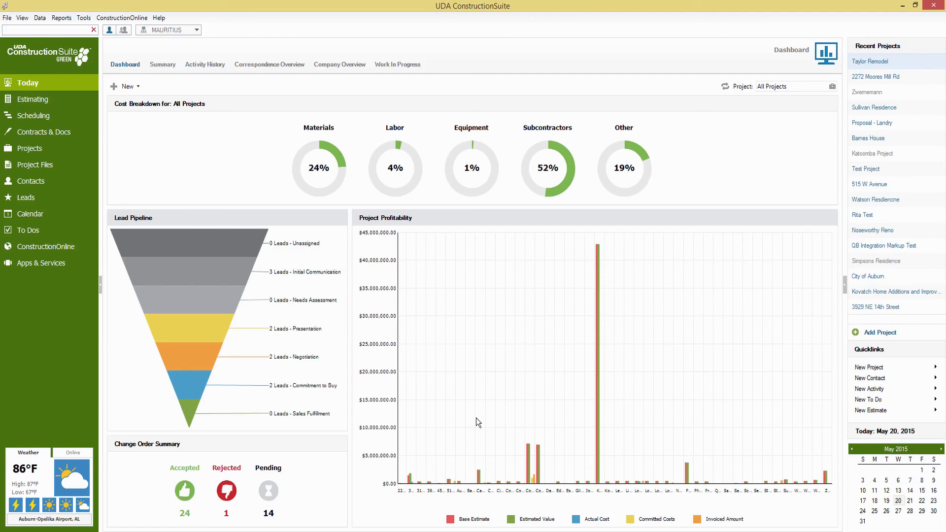
{"action": "left_click", "coordinate": [833, 86]}
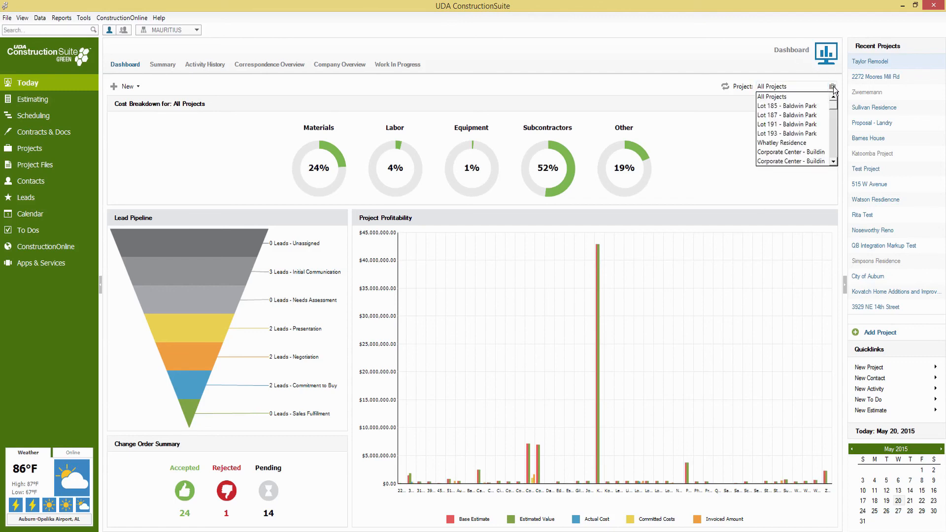
{"action": "left_click", "coordinate": [832, 87]}
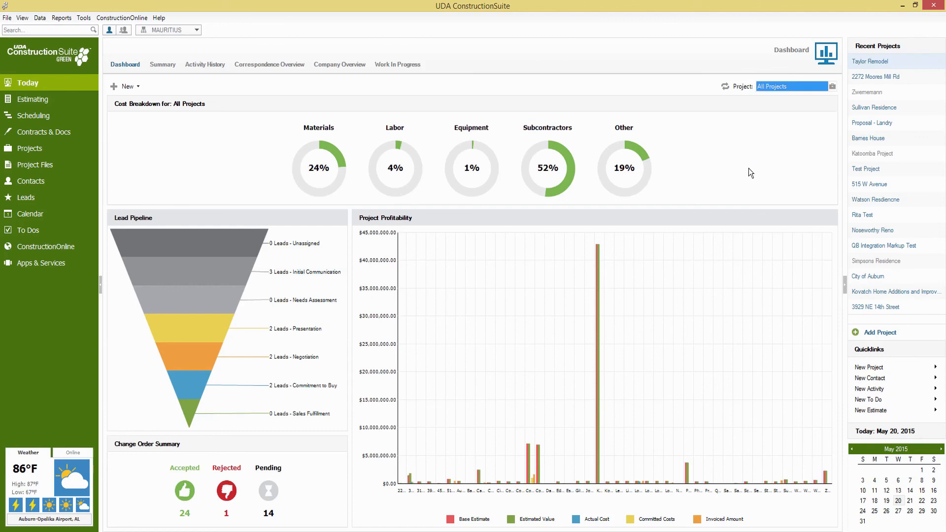
Show the Projects list and bring up, then dismiss, the Taylor Remodel actions menu.
{"action": "left_click", "coordinate": [33, 148]}
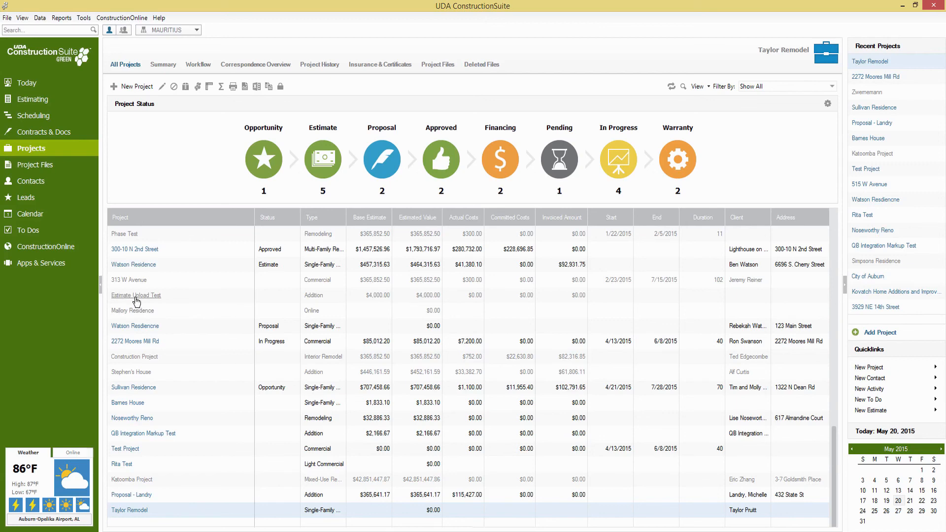
{"action": "right_click", "coordinate": [128, 514]}
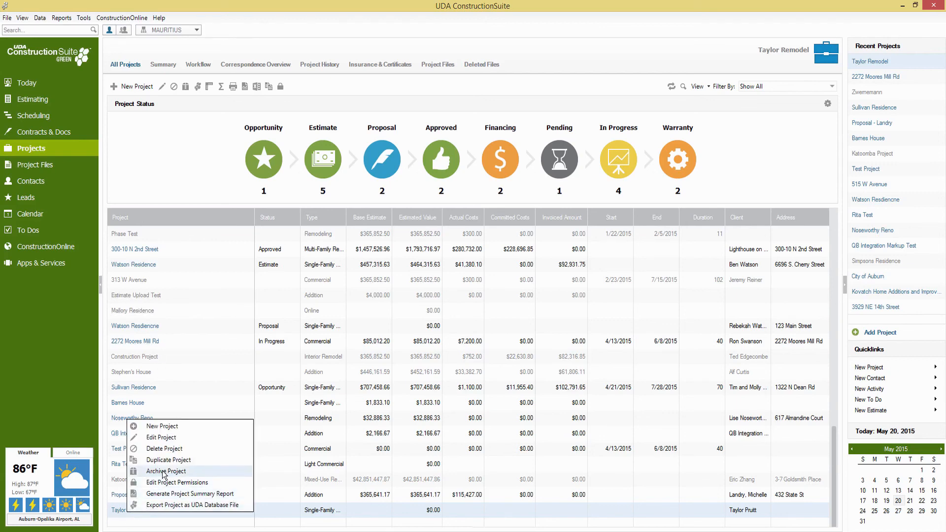
{"action": "left_click", "coordinate": [62, 360]}
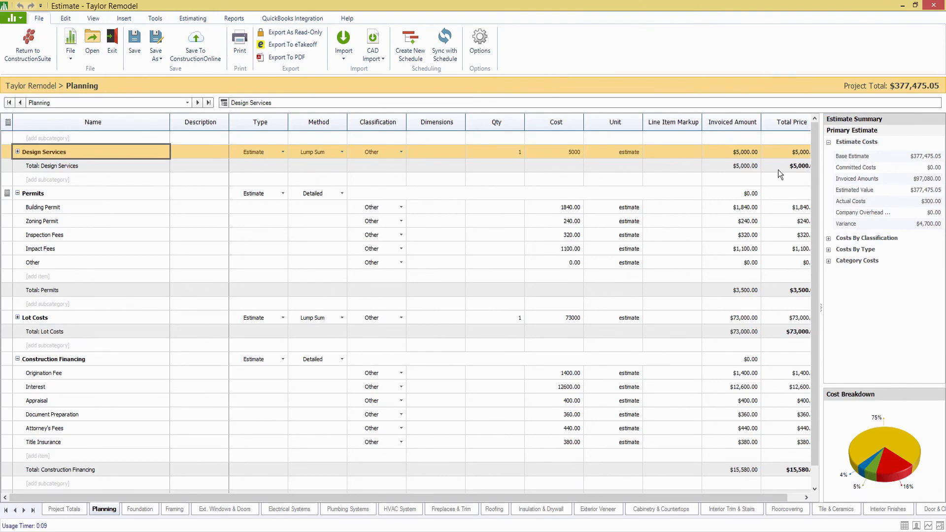
Launch the Application for Payment wizard from the QuickBooks Integration commands.
{"action": "left_click_drag", "start_coordinate": [544, 500], "coordinate": [603, 499]}
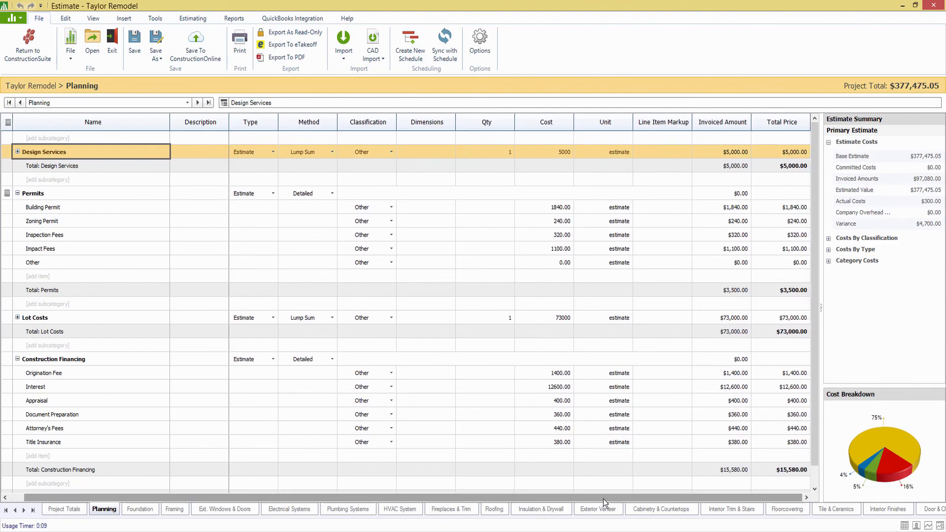
{"action": "left_click", "coordinate": [278, 18]}
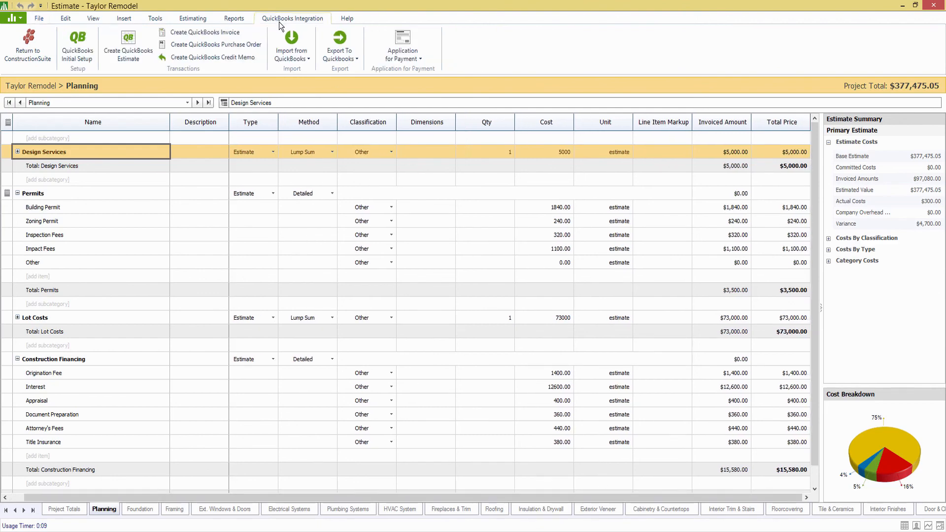
{"action": "left_click", "coordinate": [413, 59]}
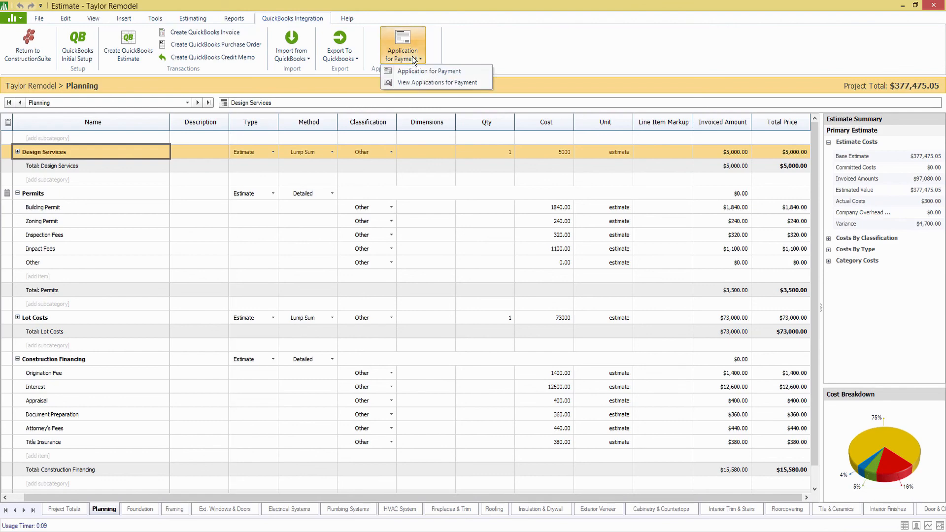
{"action": "left_click", "coordinate": [438, 49]}
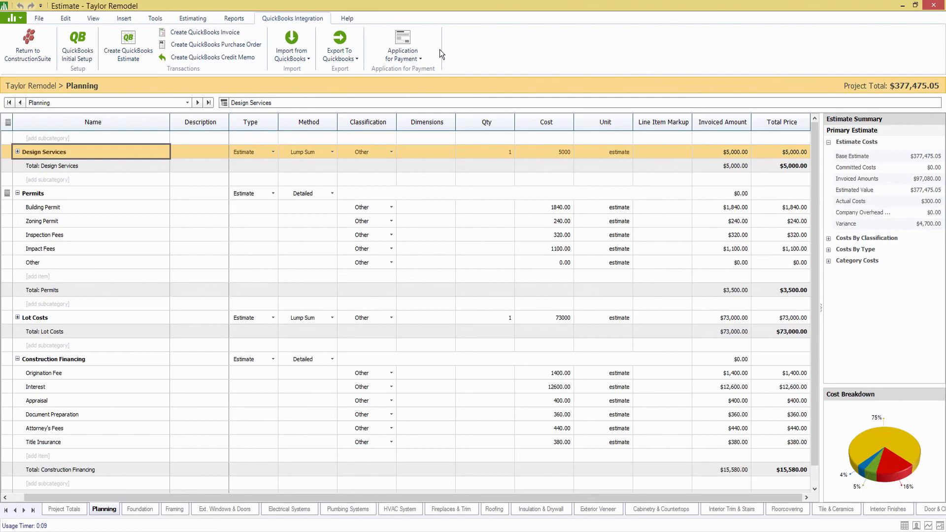
{"action": "left_click", "coordinate": [416, 55]}
{"action": "left_click", "coordinate": [418, 72]}
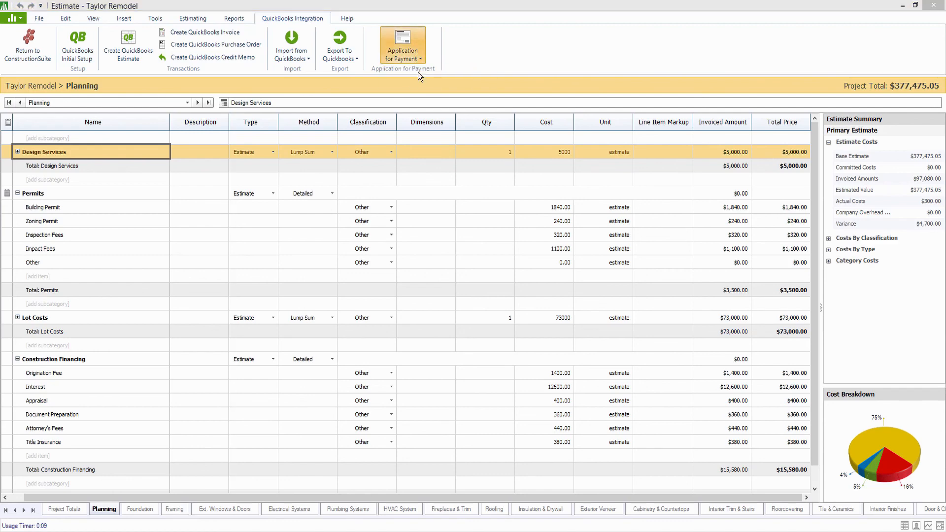
{"action": "left_click_drag", "start_coordinate": [481, 152], "coordinate": [476, 130]}
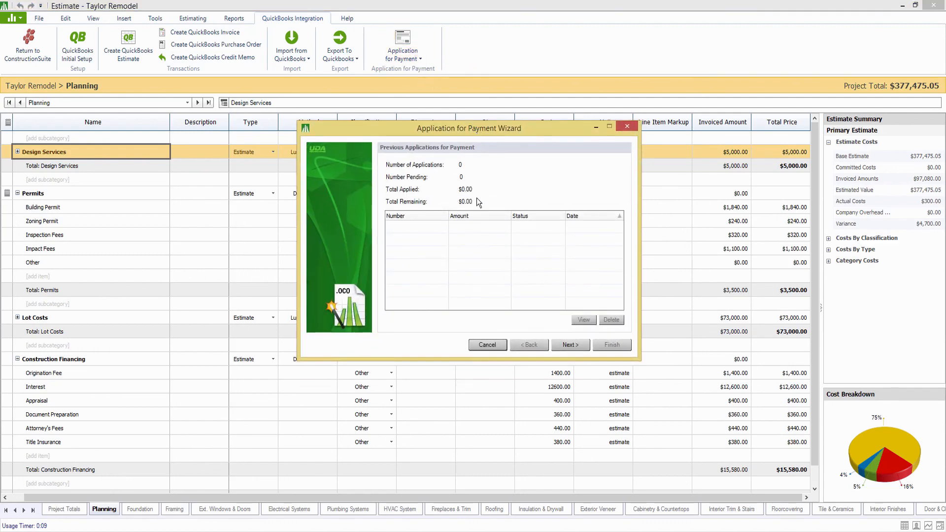
Begin application for payment 1 and reach the QuickBooks invoice list, enlarging the wizard.
{"action": "left_click", "coordinate": [571, 345]}
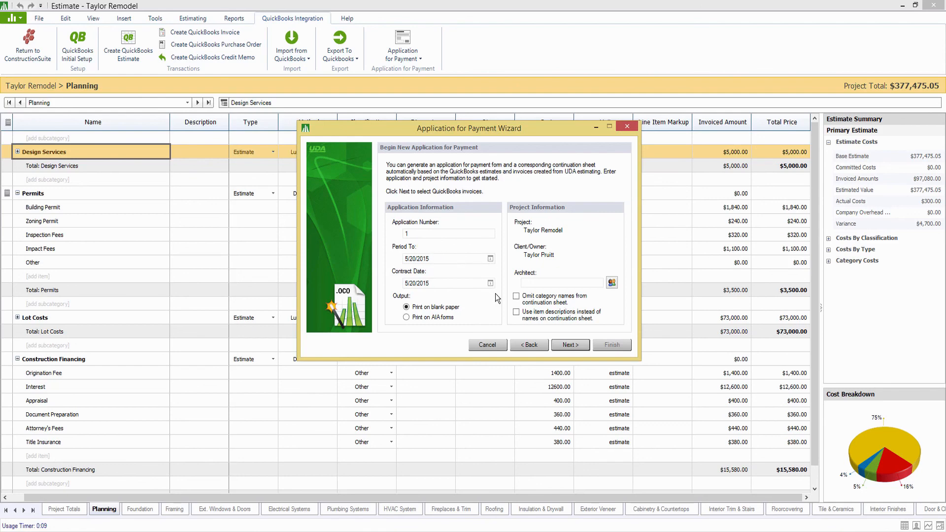
{"action": "left_click", "coordinate": [569, 345]}
{"action": "left_click_drag", "start_coordinate": [478, 140], "coordinate": [461, 134]}
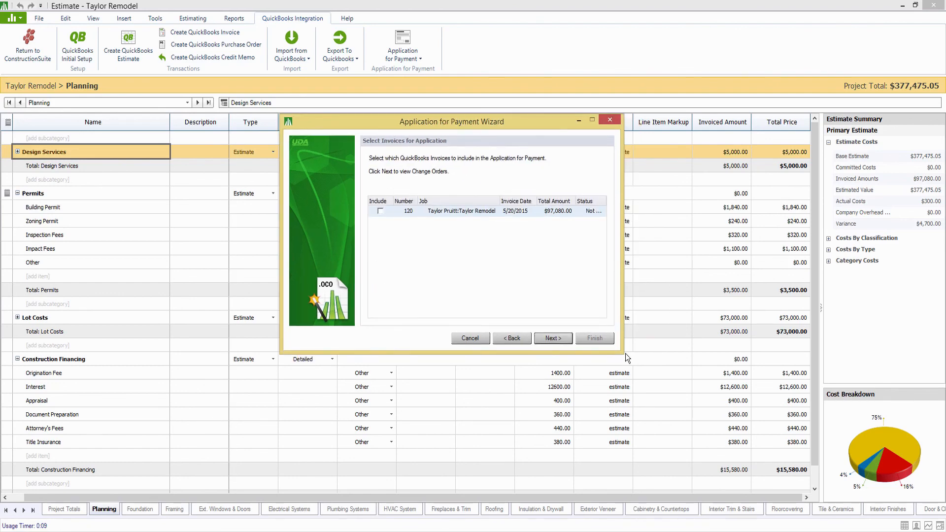
{"action": "left_click_drag", "start_coordinate": [624, 354], "coordinate": [799, 430]}
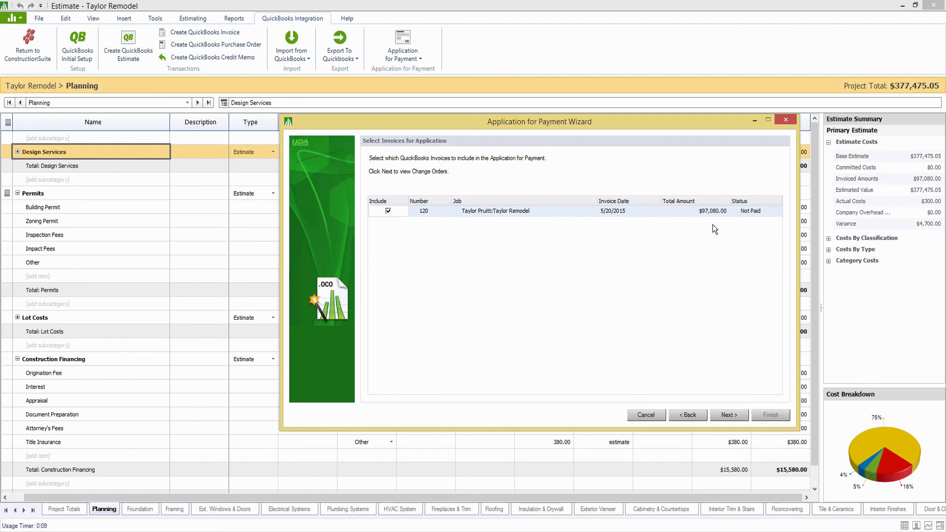
Skip change orders and stored materials, generate the application, and open it in Excel.
{"action": "left_click", "coordinate": [729, 414]}
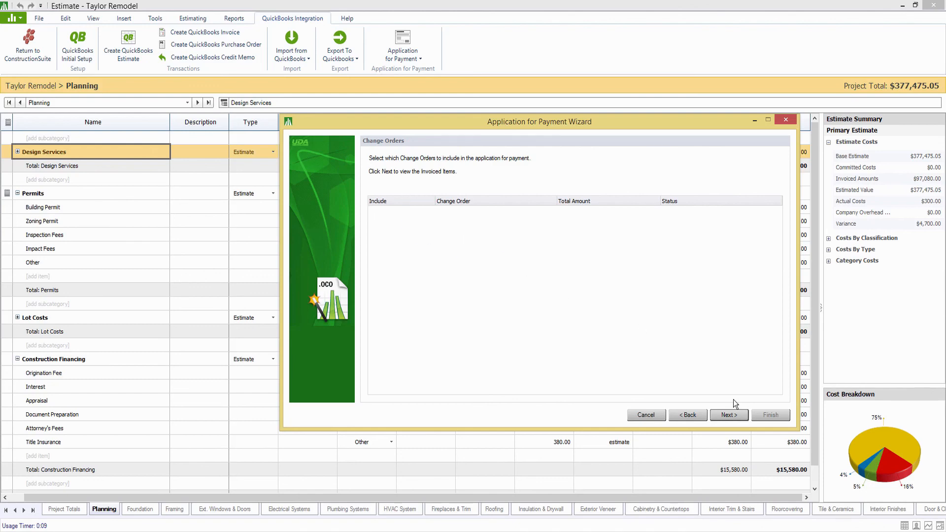
{"action": "left_click", "coordinate": [722, 413]}
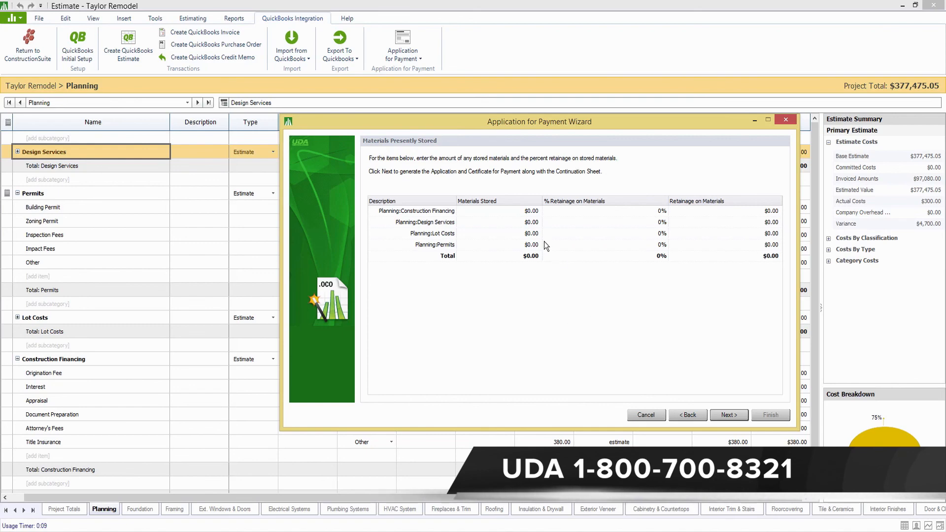
{"action": "left_click", "coordinate": [739, 417]}
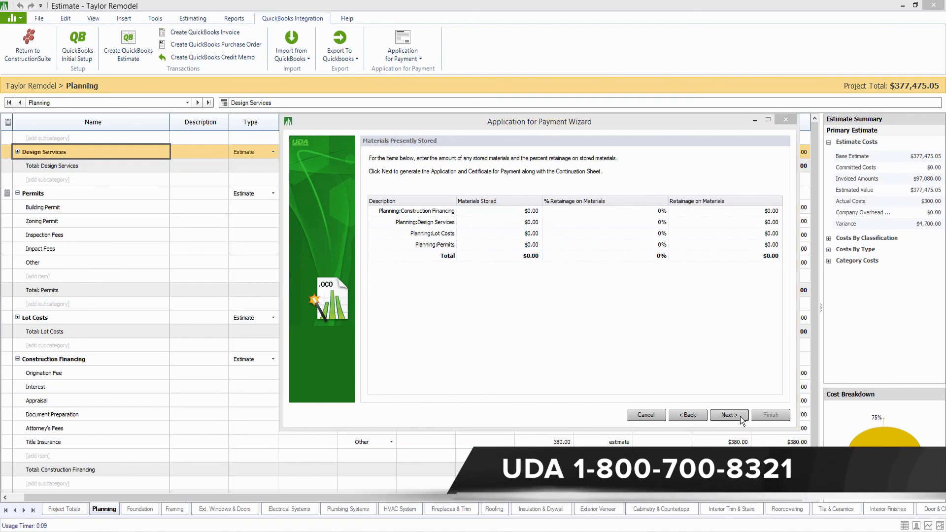
{"action": "left_click", "coordinate": [453, 224]}
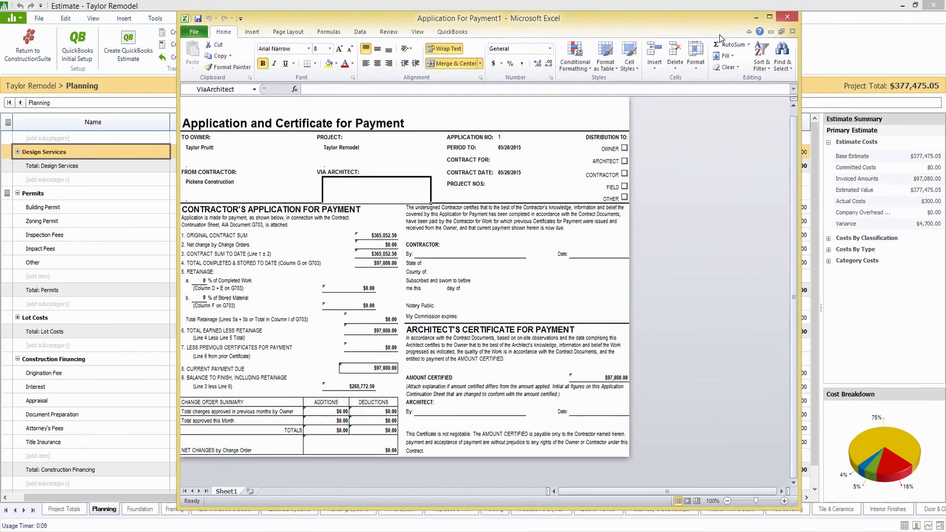
Maximize the certificate, check the Line 6 $97,080.00 amount, then switch to Continuation Sheet1.
{"action": "left_click", "coordinate": [767, 17]}
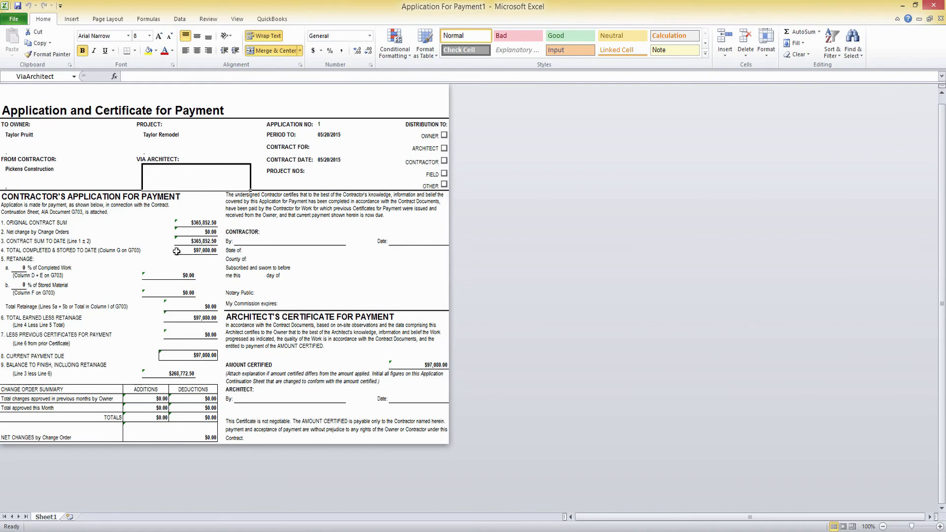
{"action": "left_click", "coordinate": [186, 320]}
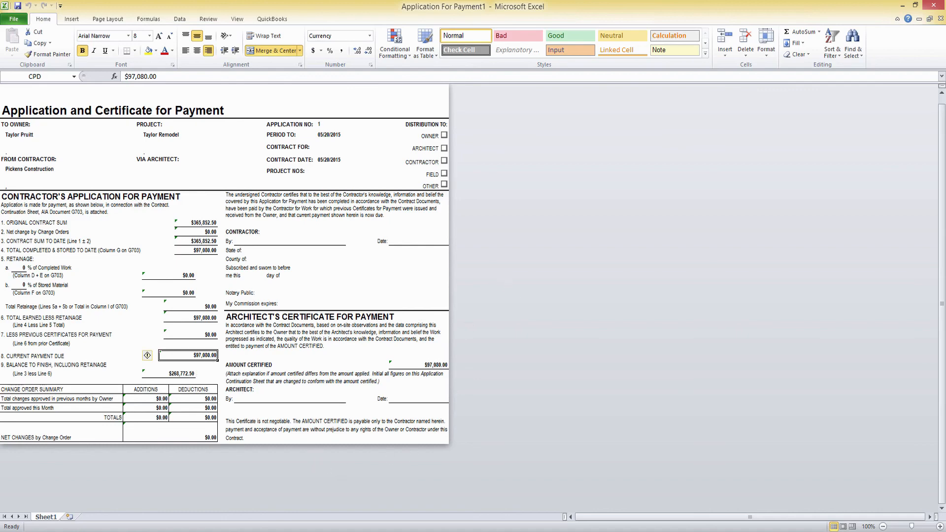
{"action": "mouse_move", "coordinate": [436, 531]}
{"action": "left_click", "coordinate": [417, 501]}
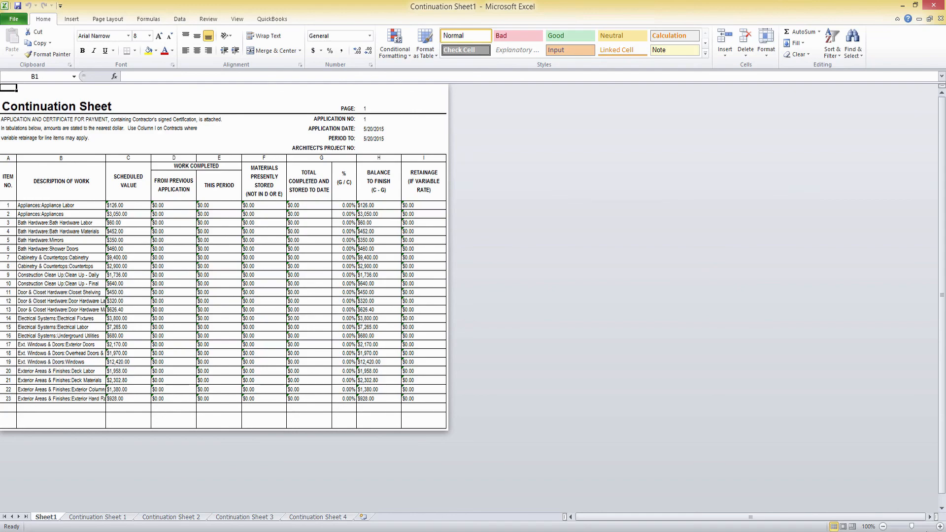
Zoom in and page through Continuation Sheets 2, 3 and 4, ending on items 96–104.
{"action": "left_click", "coordinate": [918, 527]}
{"action": "scroll", "coordinate": [639, 441], "scroll_direction": "down", "scroll_amount": 2}
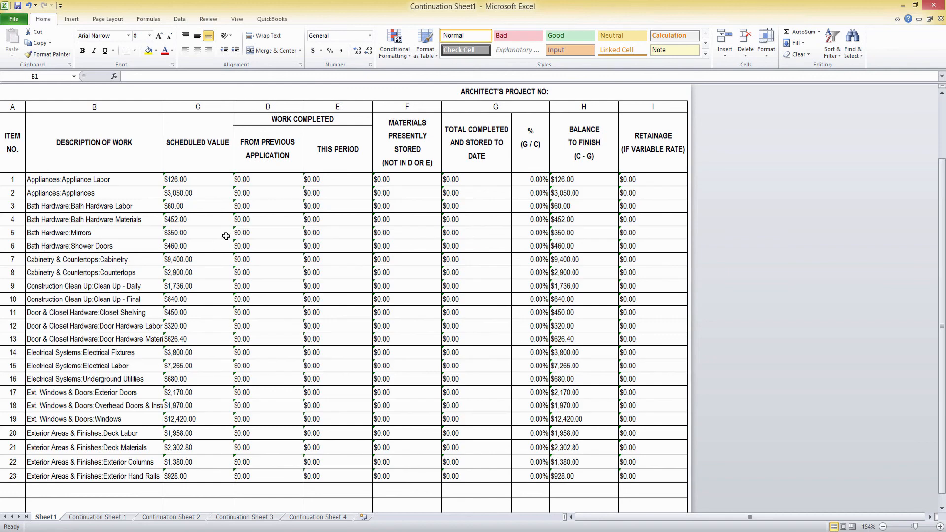
{"action": "left_click", "coordinate": [169, 520]}
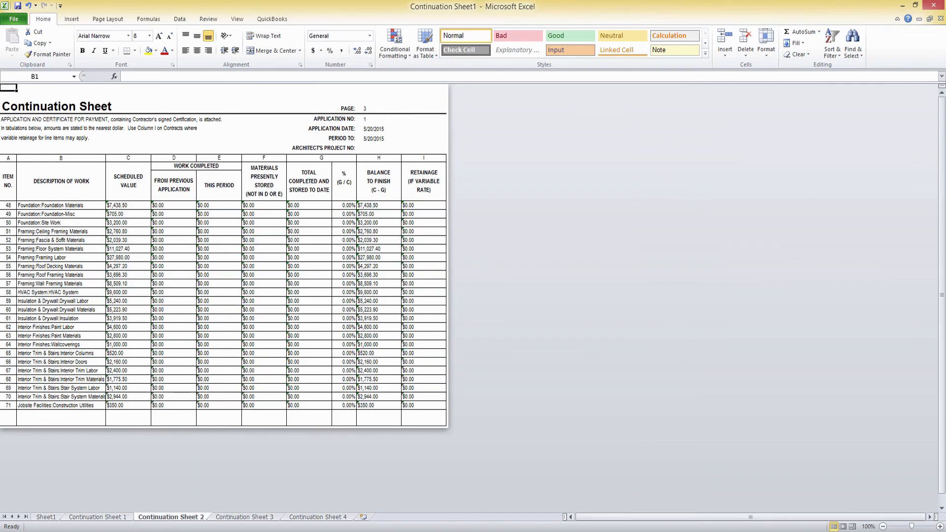
{"action": "left_click", "coordinate": [224, 518]}
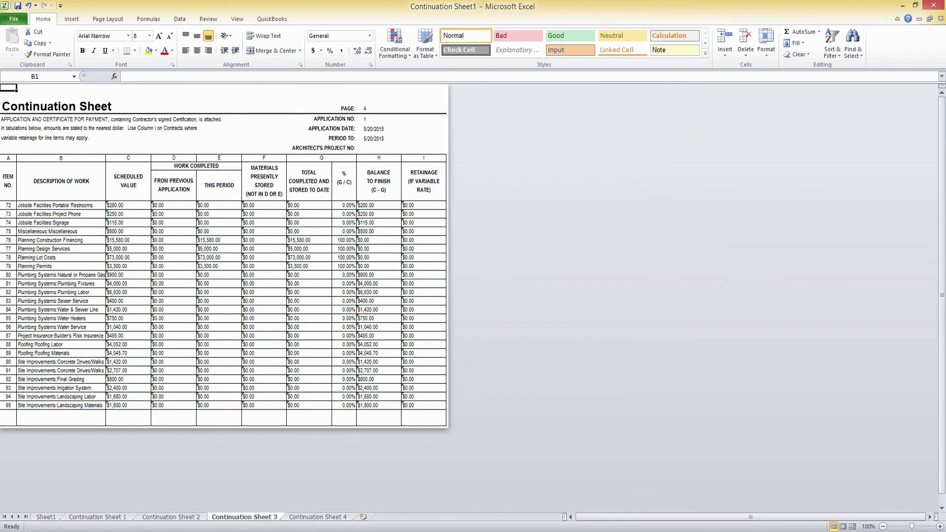
{"action": "left_click_drag", "start_coordinate": [911, 527], "coordinate": [917, 527]}
{"action": "scroll", "coordinate": [398, 259], "scroll_direction": "down", "scroll_amount": 4}
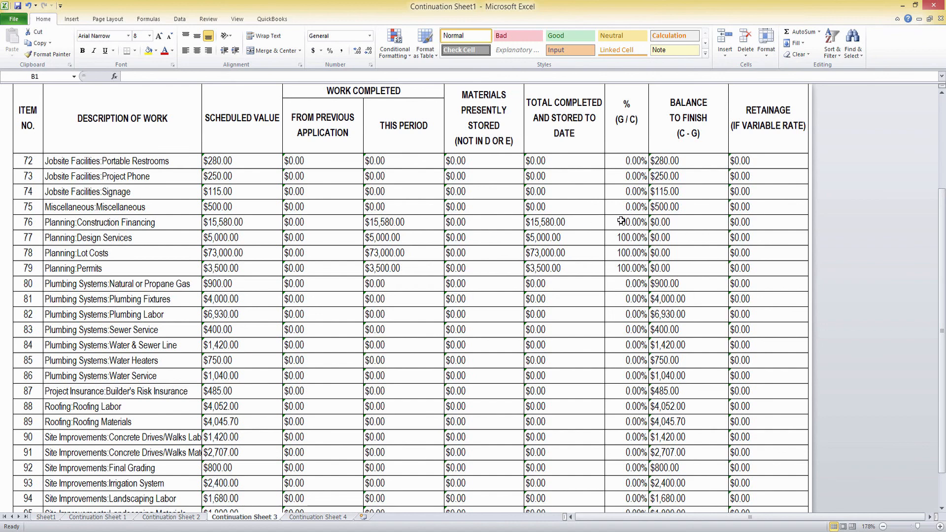
{"action": "scroll", "coordinate": [611, 273], "scroll_direction": "down", "scroll_amount": 1}
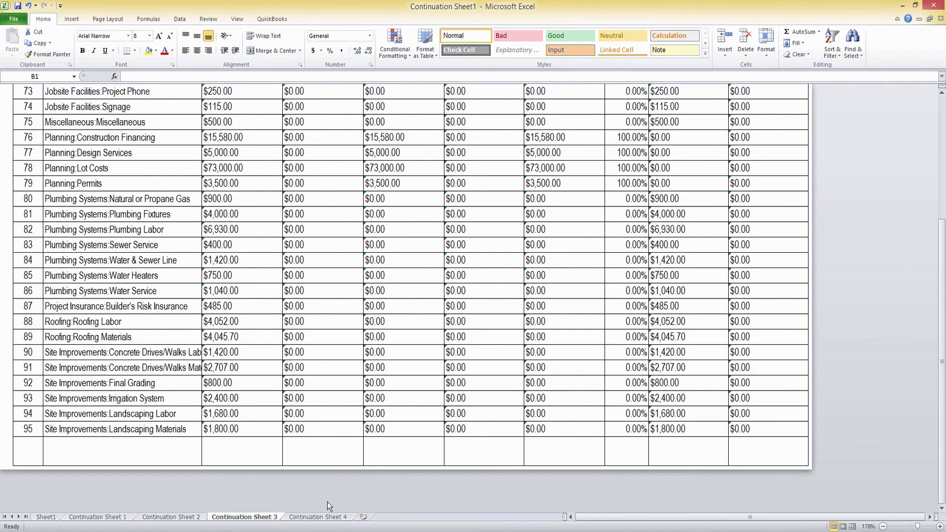
{"action": "left_click", "coordinate": [318, 517]}
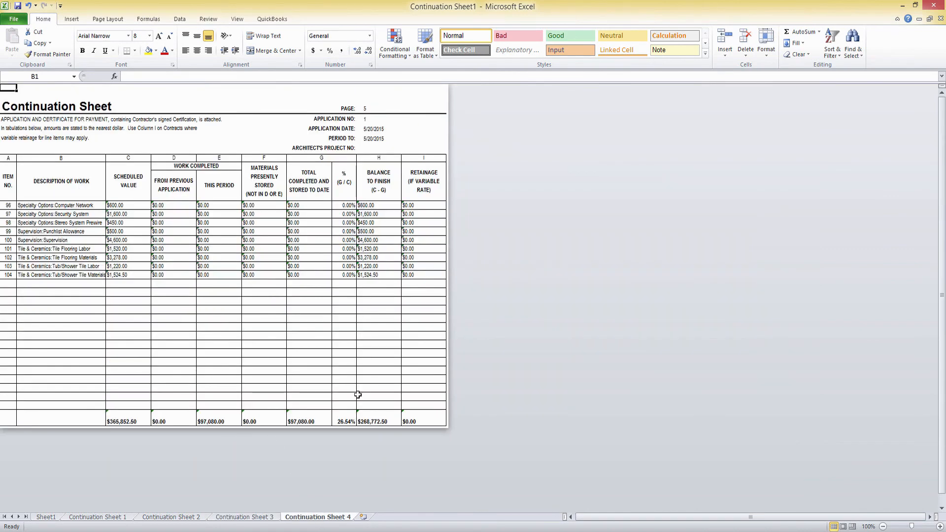
Check the totals ($365,852.50, $97,080.00, 26.54%, $268,772.50), then close Continuation Sheet1.
{"action": "left_click_drag", "start_coordinate": [912, 527], "coordinate": [916, 527]}
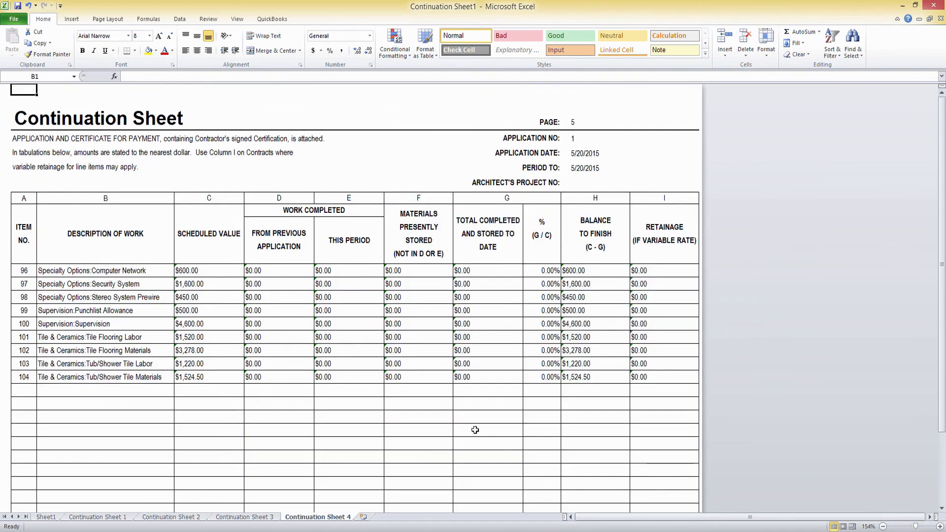
{"action": "scroll", "coordinate": [475, 430], "scroll_direction": "down", "scroll_amount": 4}
{"action": "scroll", "coordinate": [344, 449], "scroll_direction": "up", "scroll_amount": 1}
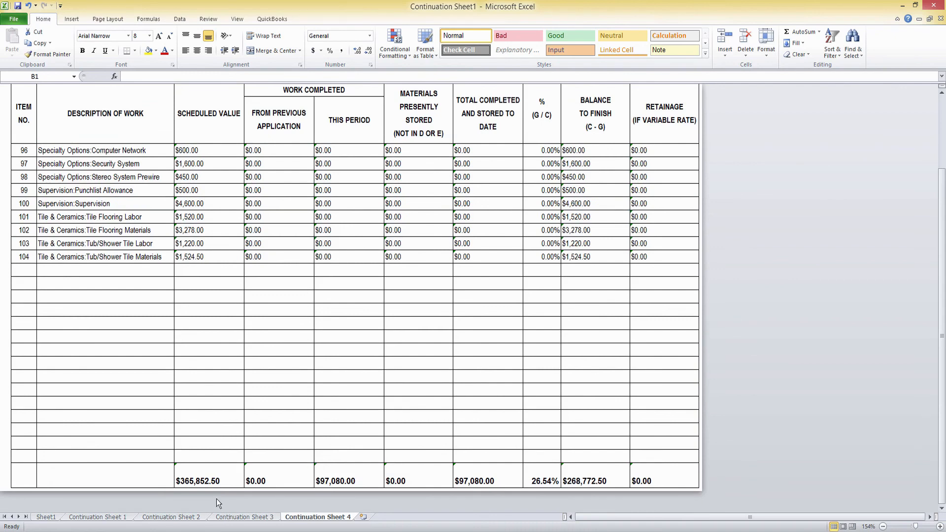
{"action": "left_click", "coordinate": [204, 479]}
{"action": "left_click", "coordinate": [323, 477]}
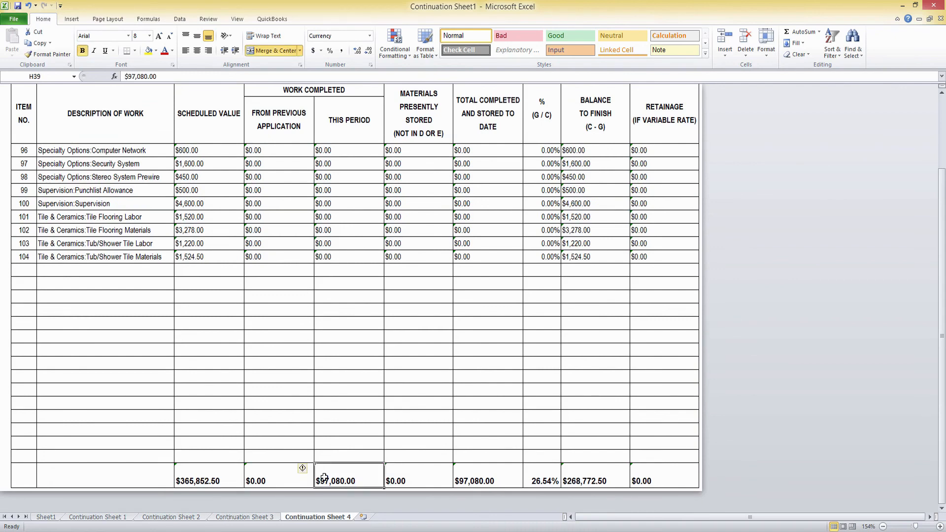
{"action": "left_click", "coordinate": [485, 478]}
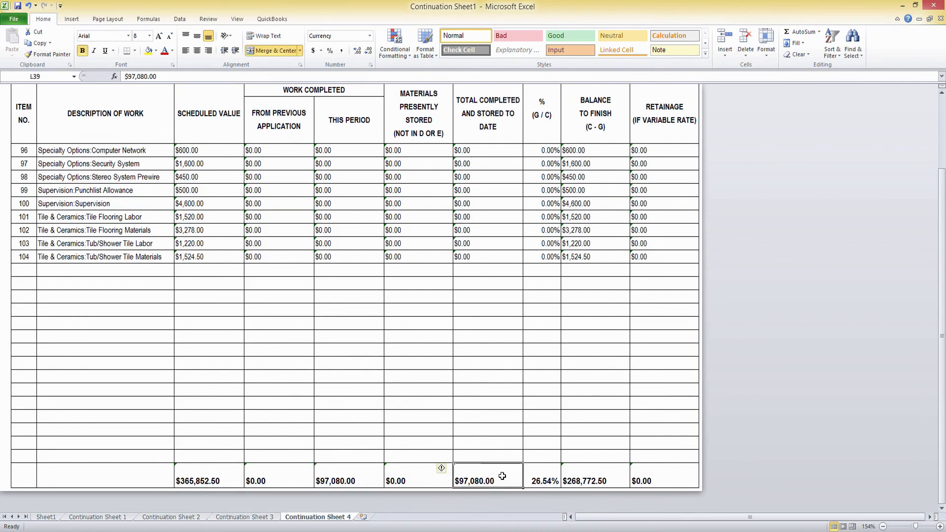
{"action": "left_click", "coordinate": [546, 476]}
{"action": "left_click", "coordinate": [589, 476]}
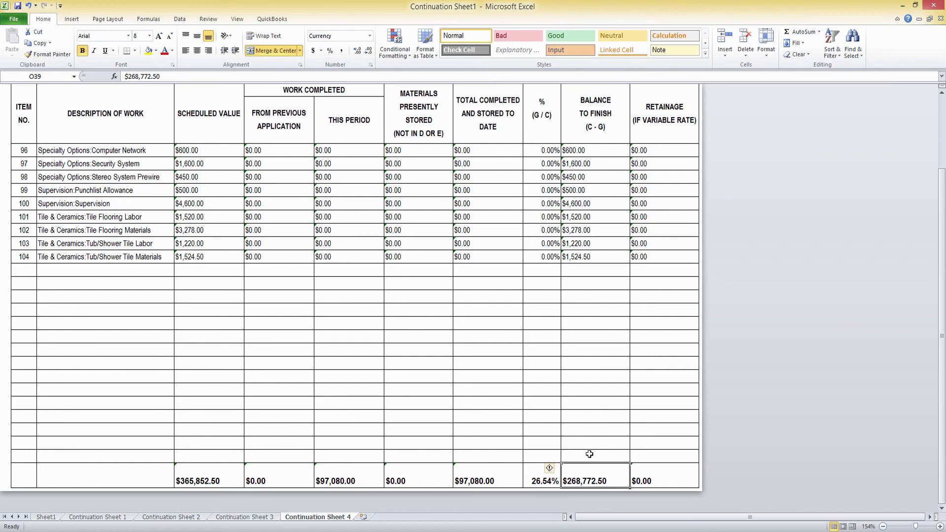
{"action": "left_click", "coordinate": [939, 4]}
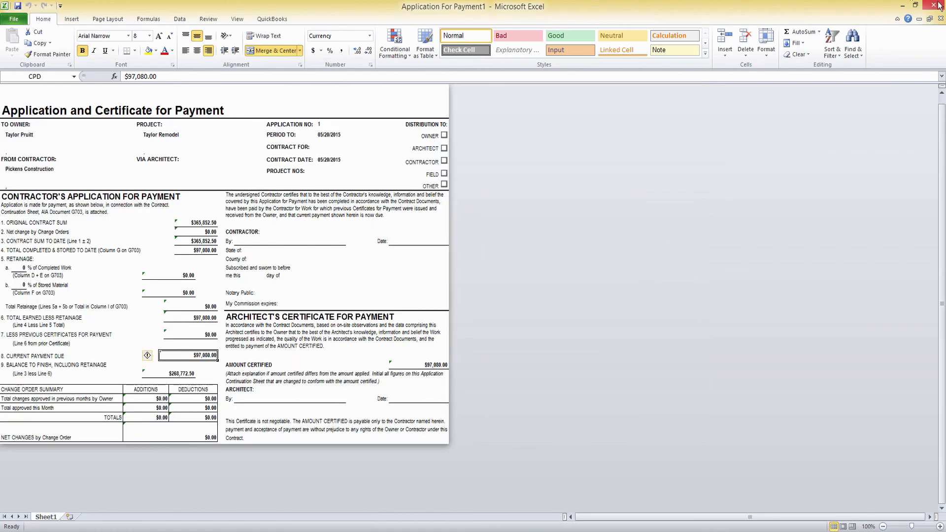
Close Excel, finish the wizard saving Application For Payment1 and Continuation Sheet1, then view Framing.
{"action": "left_click", "coordinate": [938, 4]}
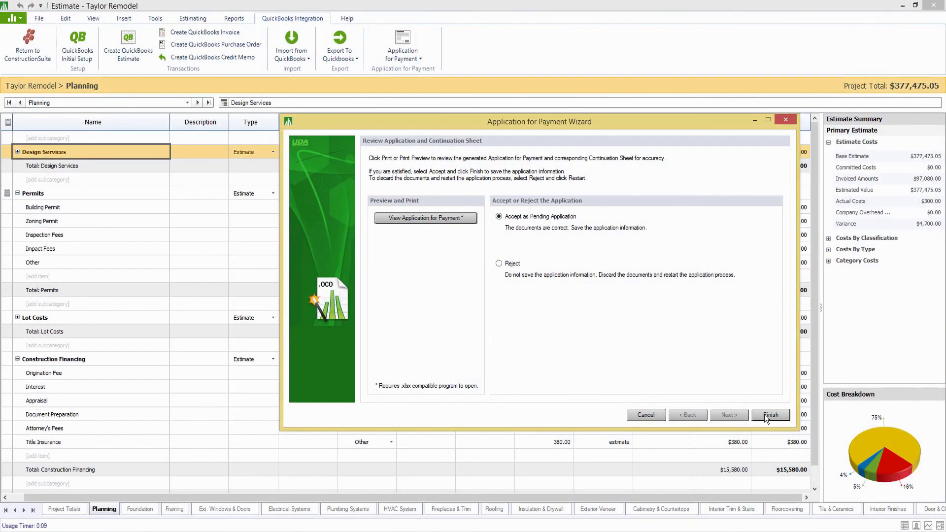
{"action": "left_click", "coordinate": [766, 417]}
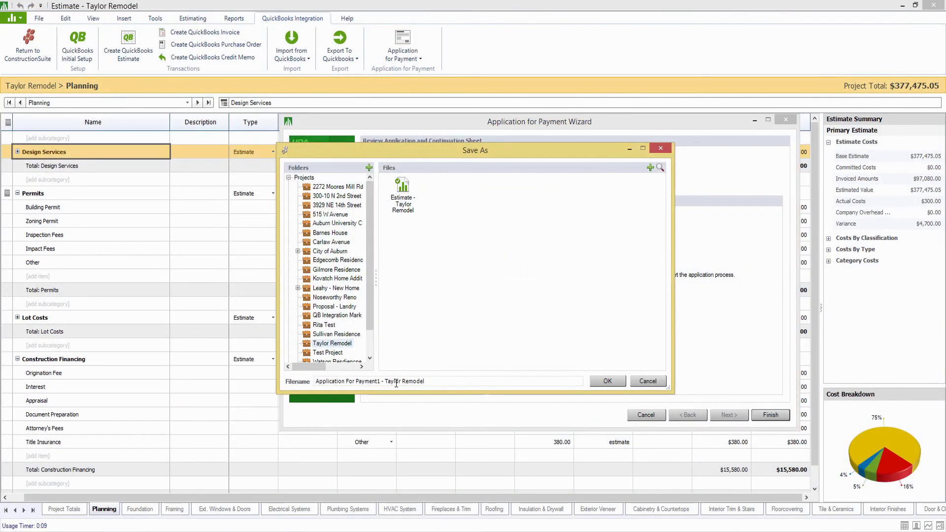
{"action": "left_click", "coordinate": [594, 383]}
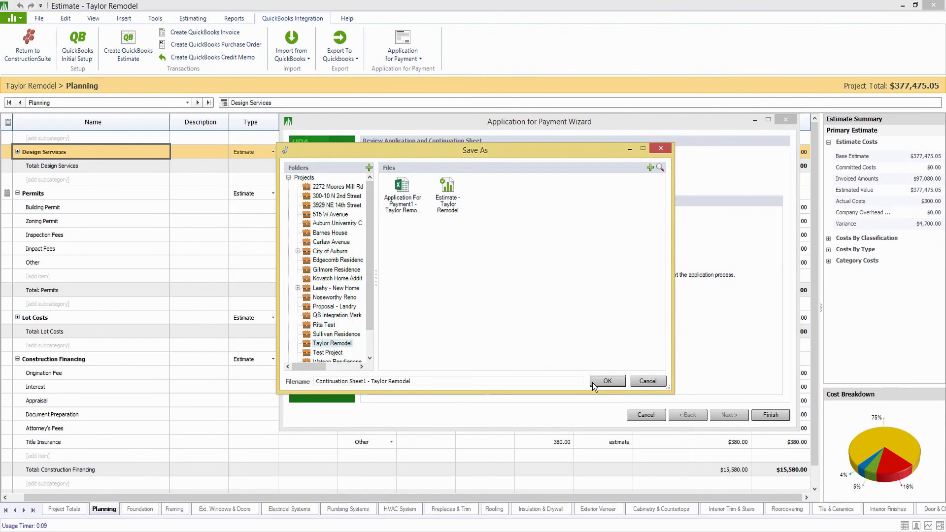
{"action": "left_click", "coordinate": [595, 383]}
{"action": "left_click", "coordinate": [515, 308]}
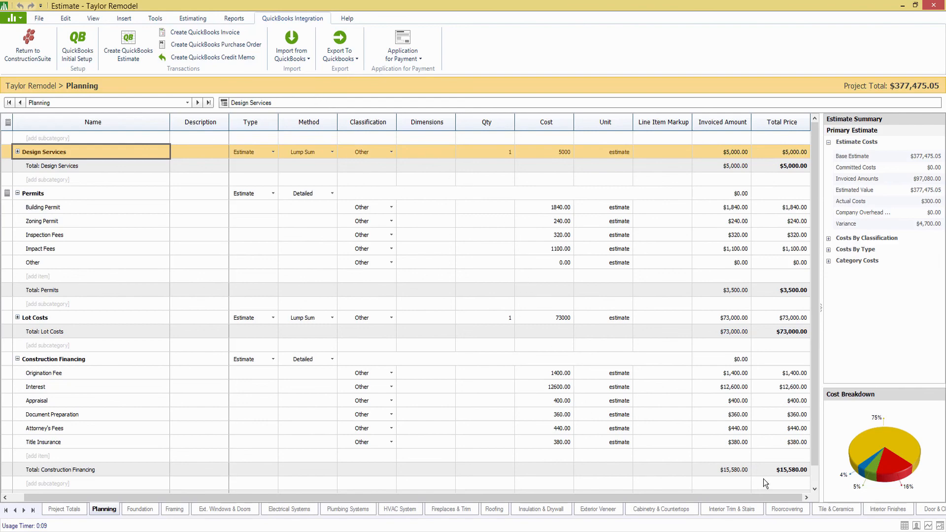
{"action": "left_click", "coordinate": [413, 428]}
{"action": "left_click", "coordinate": [173, 509]}
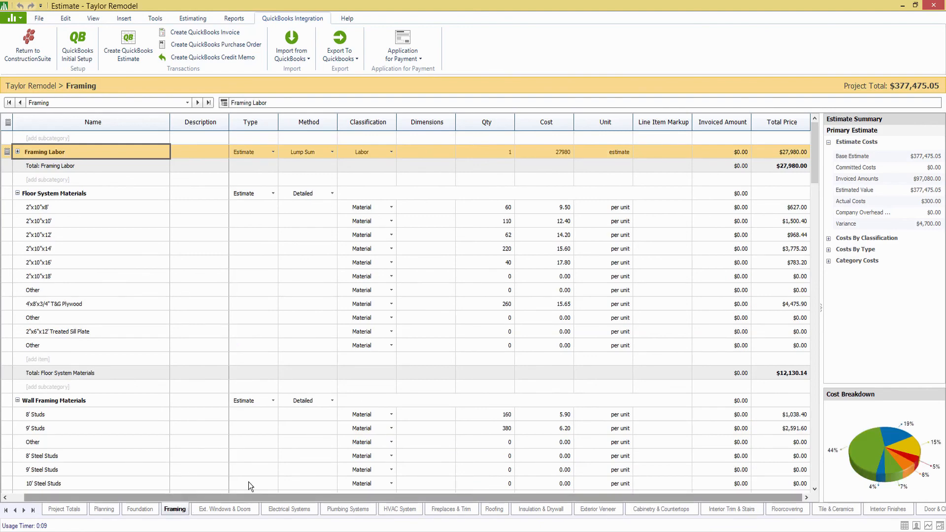
Switch the Framing grid to Status, Resource and Contact Group columns, then glance at Vendor Reports.
{"action": "left_click", "coordinate": [928, 526]}
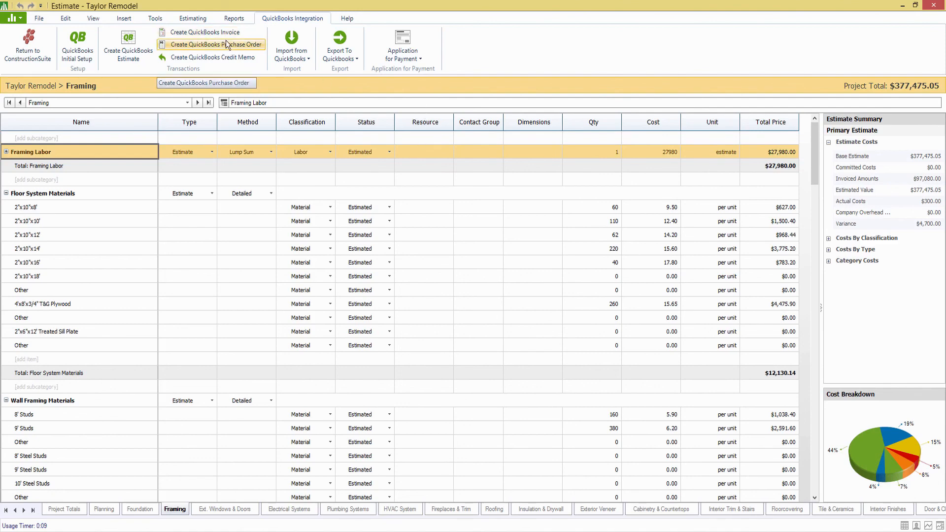
{"action": "left_click", "coordinate": [234, 18]}
{"action": "left_click", "coordinate": [182, 57]}
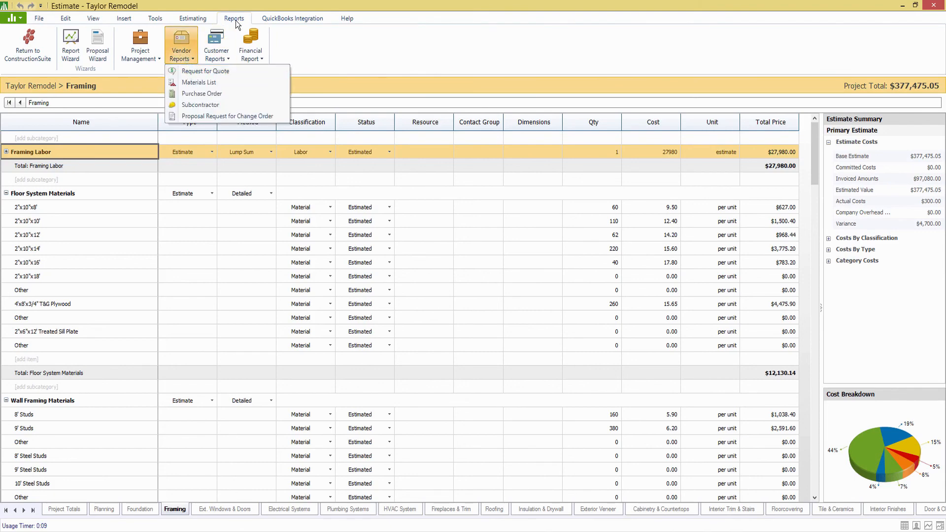
{"action": "left_click", "coordinate": [270, 20]}
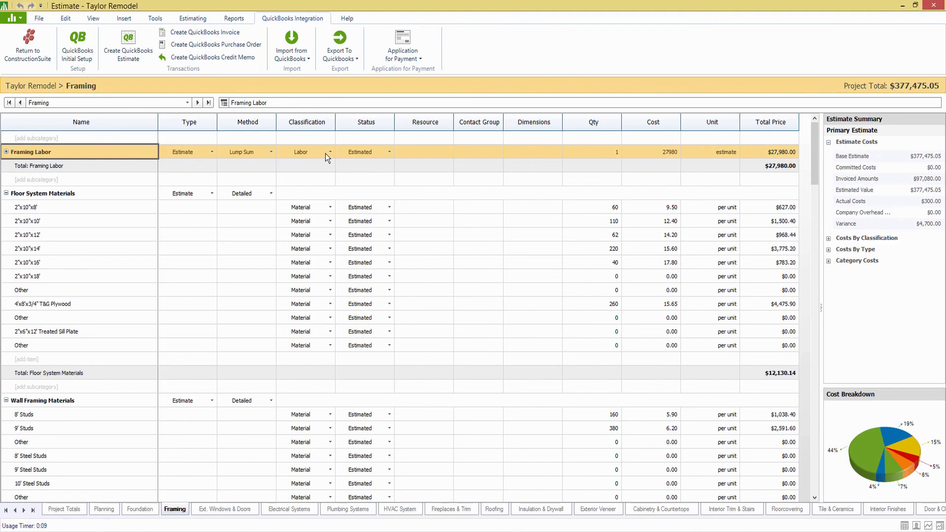
{"action": "left_click", "coordinate": [423, 207]}
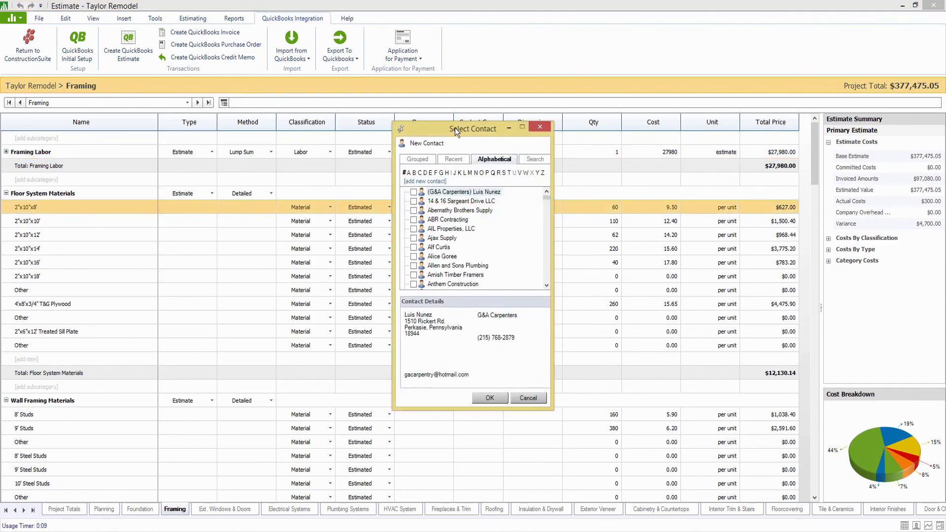
{"action": "left_click_drag", "start_coordinate": [455, 129], "coordinate": [515, 128]}
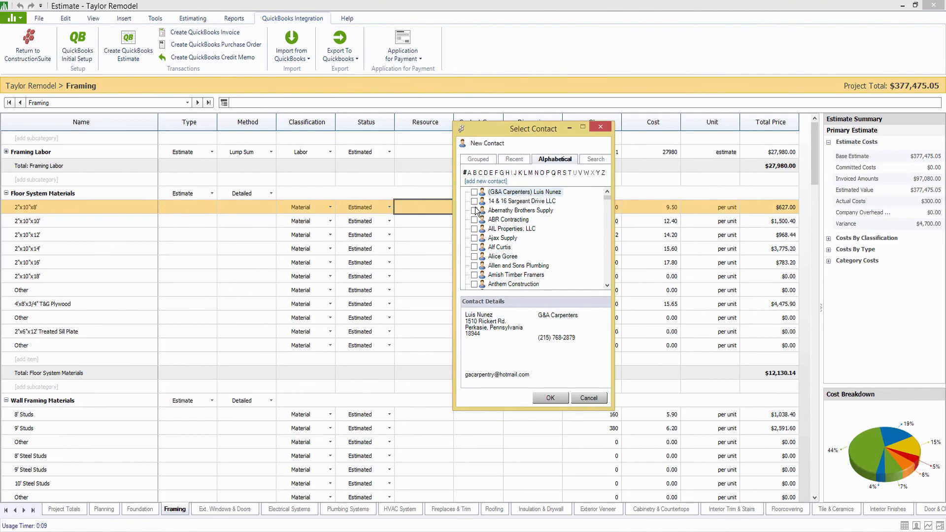
{"action": "left_click", "coordinate": [481, 239]}
{"action": "left_click", "coordinate": [474, 238]}
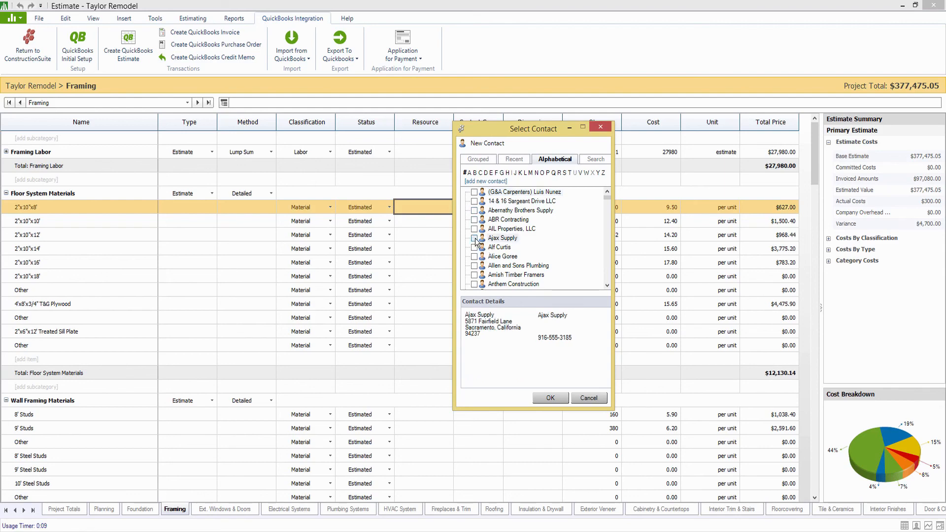
{"action": "left_click", "coordinate": [551, 398]}
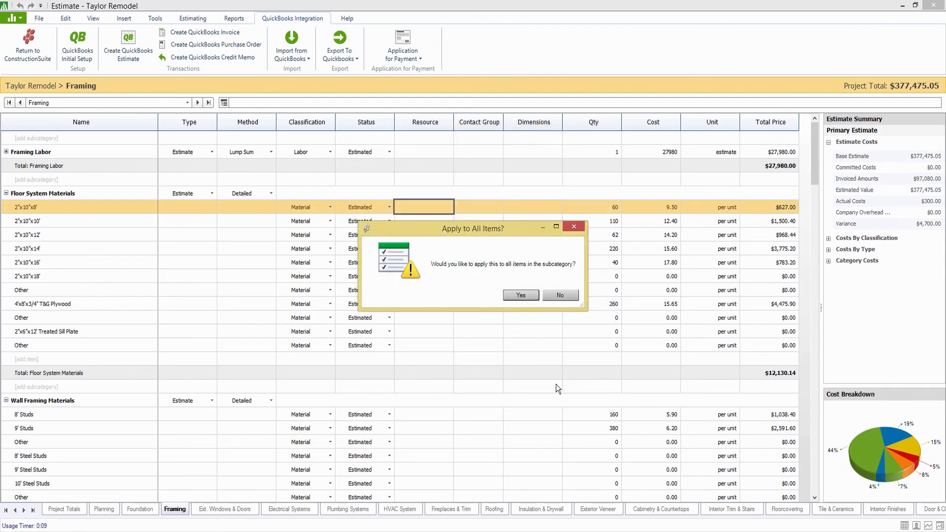
{"action": "left_click", "coordinate": [521, 295]}
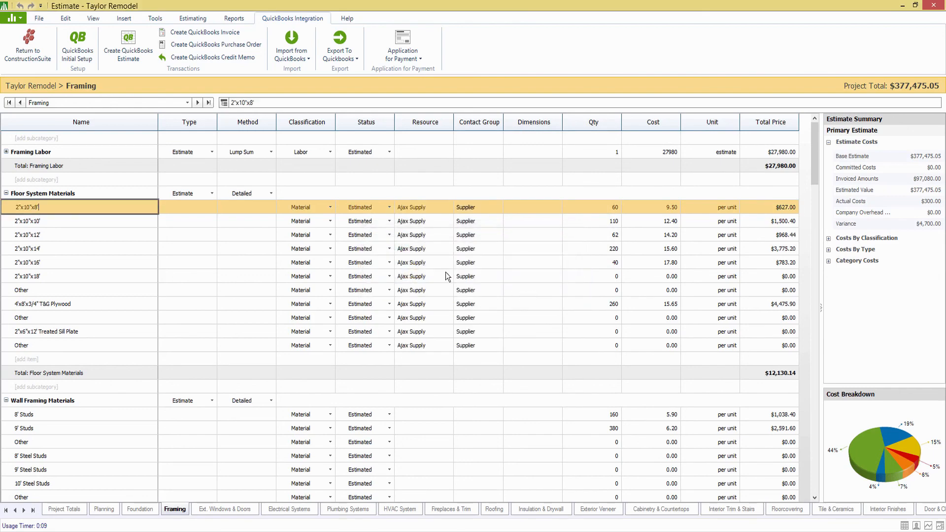
{"action": "scroll", "coordinate": [433, 317], "scroll_direction": "down", "scroll_amount": 2}
{"action": "left_click", "coordinate": [433, 331]}
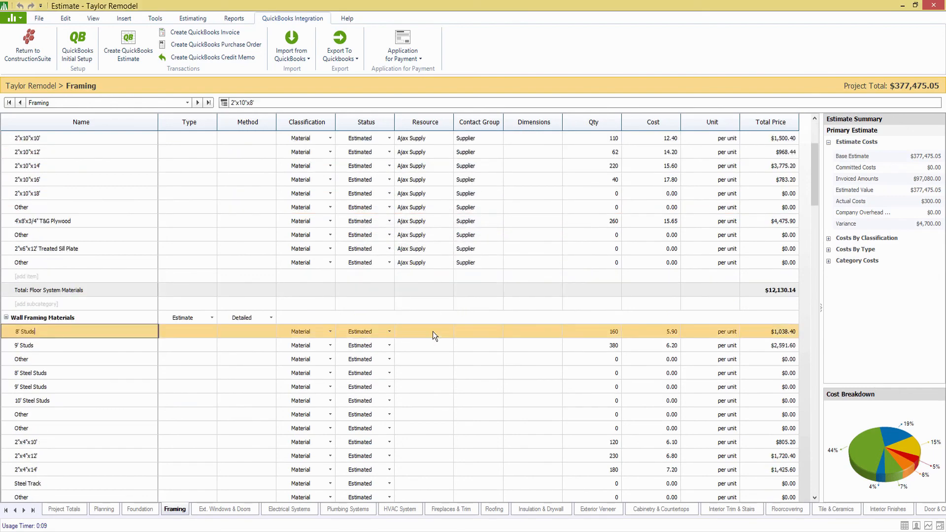
{"action": "left_click", "coordinate": [433, 331]}
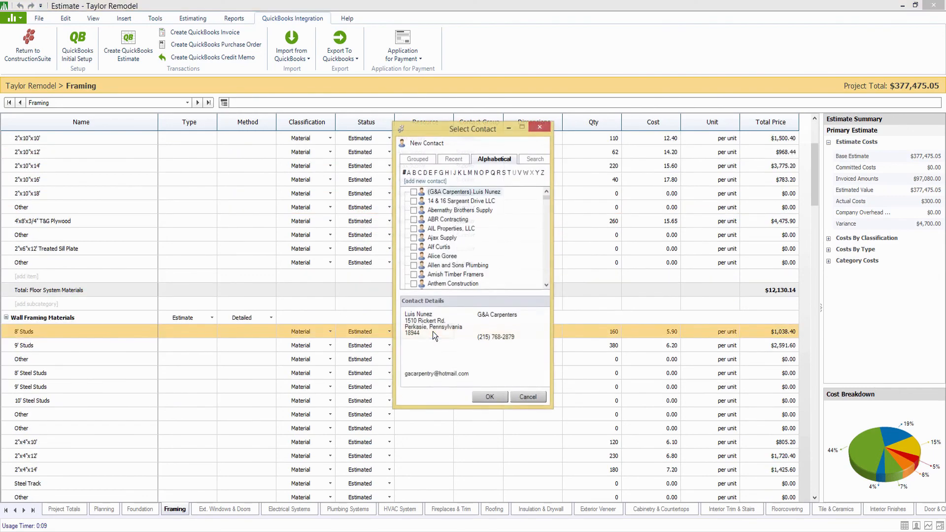
{"action": "left_click", "coordinate": [414, 238]}
{"action": "left_click", "coordinate": [487, 398]}
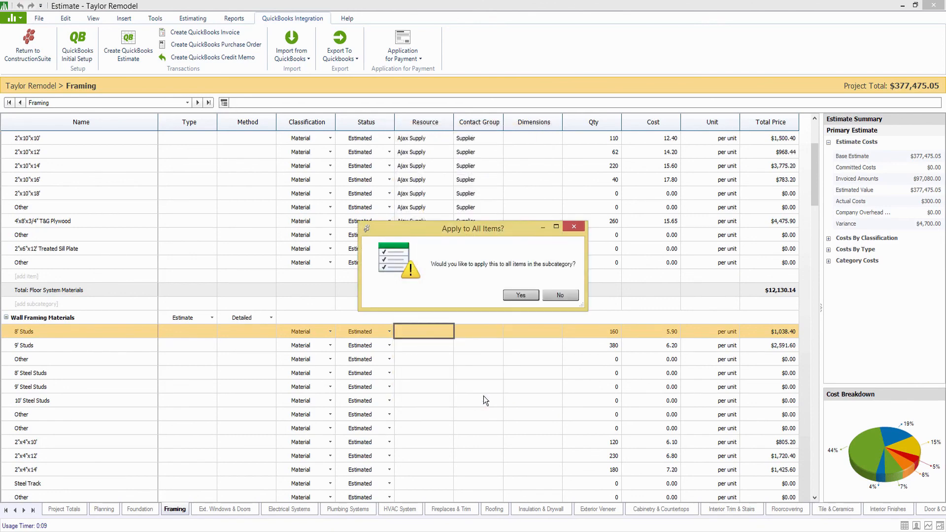
{"action": "left_click", "coordinate": [520, 295]}
{"action": "scroll", "coordinate": [476, 328], "scroll_direction": "up", "scroll_amount": 2}
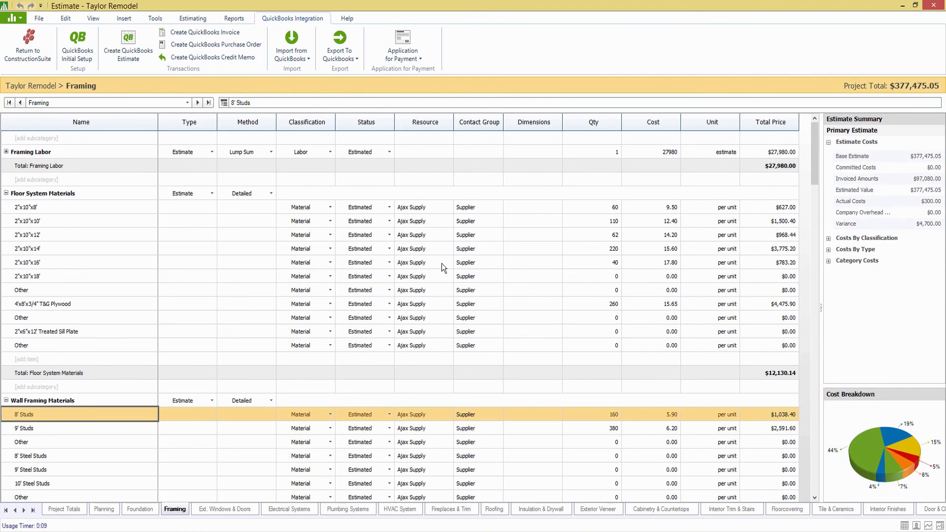
{"action": "scroll", "coordinate": [404, 301], "scroll_direction": "down", "scroll_amount": 4}
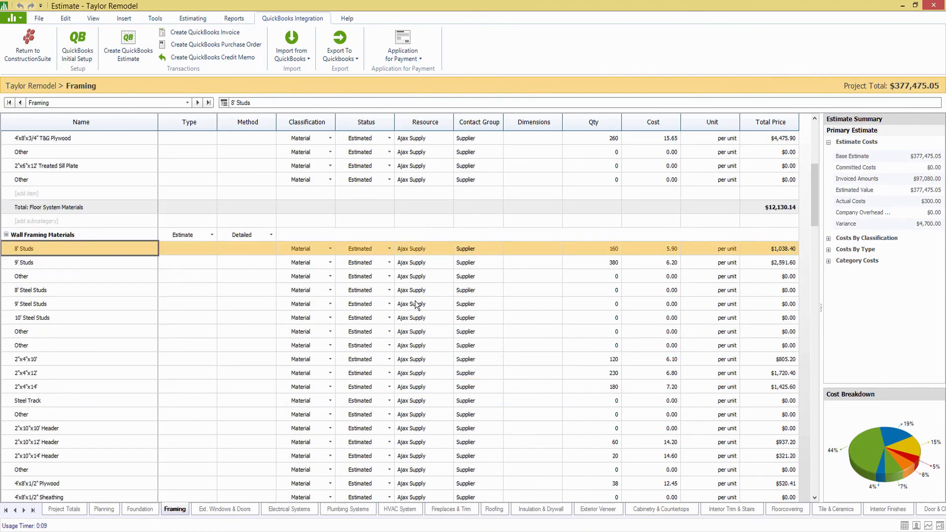
{"action": "scroll", "coordinate": [416, 304], "scroll_direction": "up", "scroll_amount": 2}
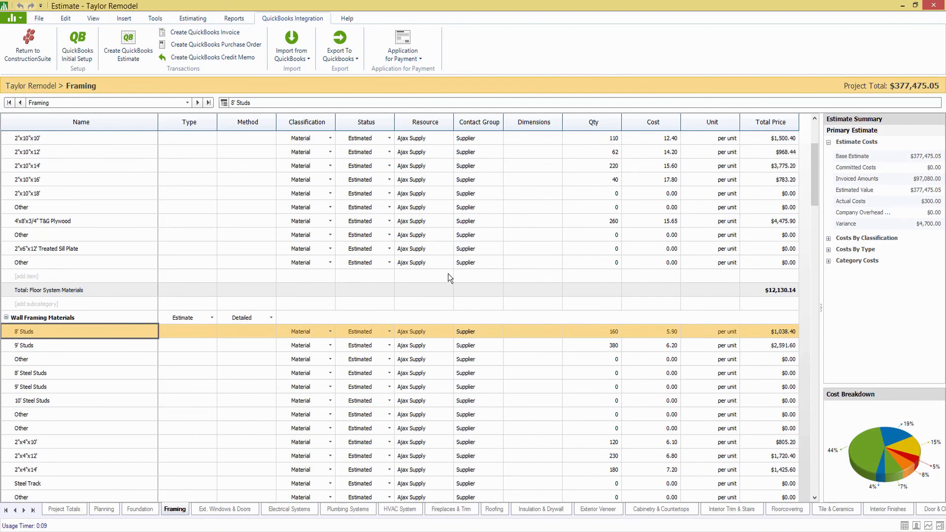
{"action": "scroll", "coordinate": [432, 288], "scroll_direction": "up", "scroll_amount": 2}
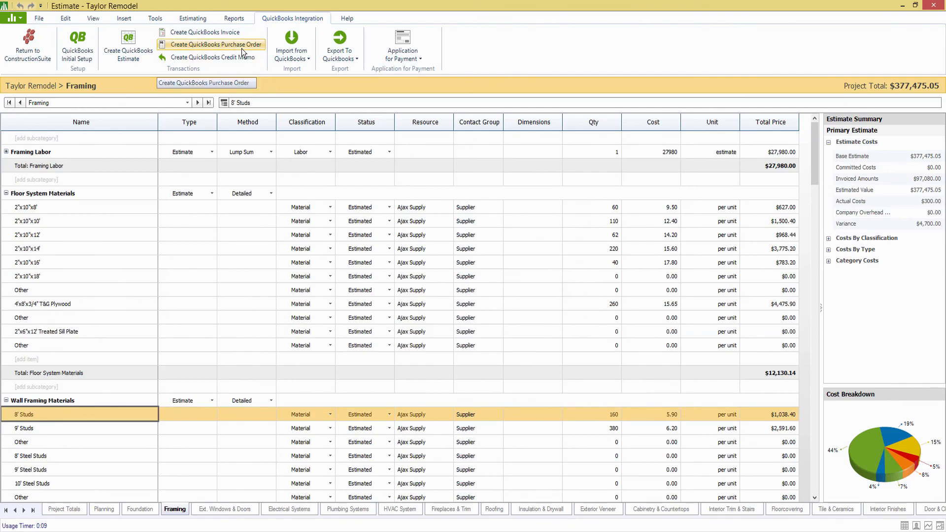
Start a QuickBooks purchase order from the estimate, filtered to the resource Ajax Supply.
{"action": "left_click", "coordinate": [242, 49]}
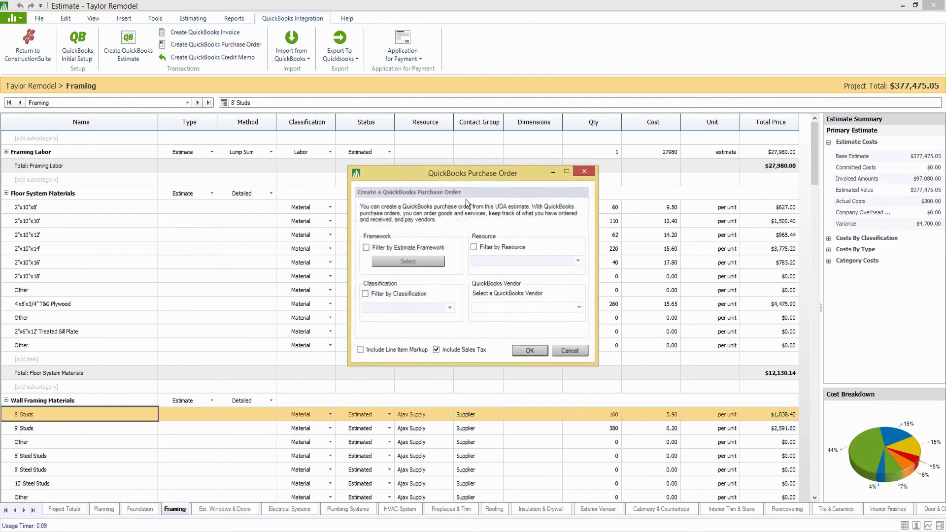
{"action": "left_click", "coordinate": [478, 247]}
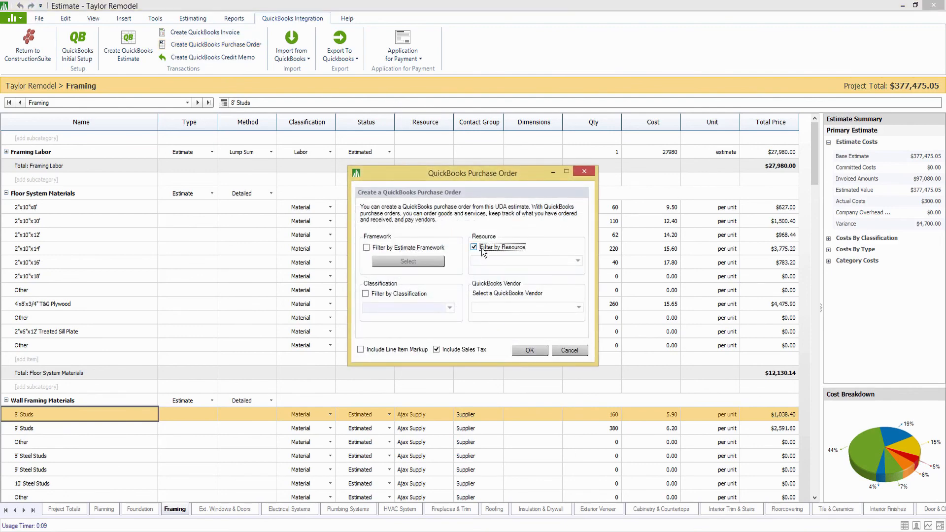
{"action": "left_click", "coordinate": [554, 262]}
{"action": "left_click", "coordinate": [494, 272]}
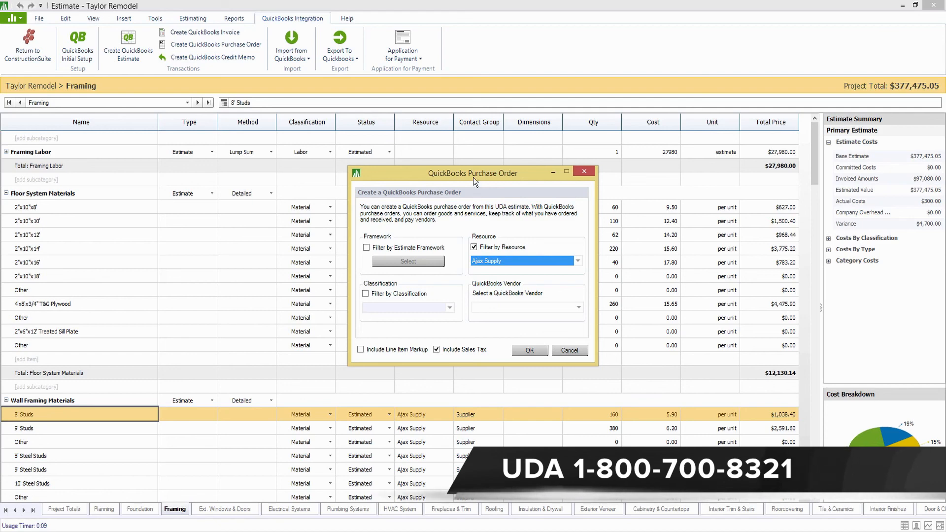
{"action": "left_click_drag", "start_coordinate": [474, 175], "coordinate": [561, 136]}
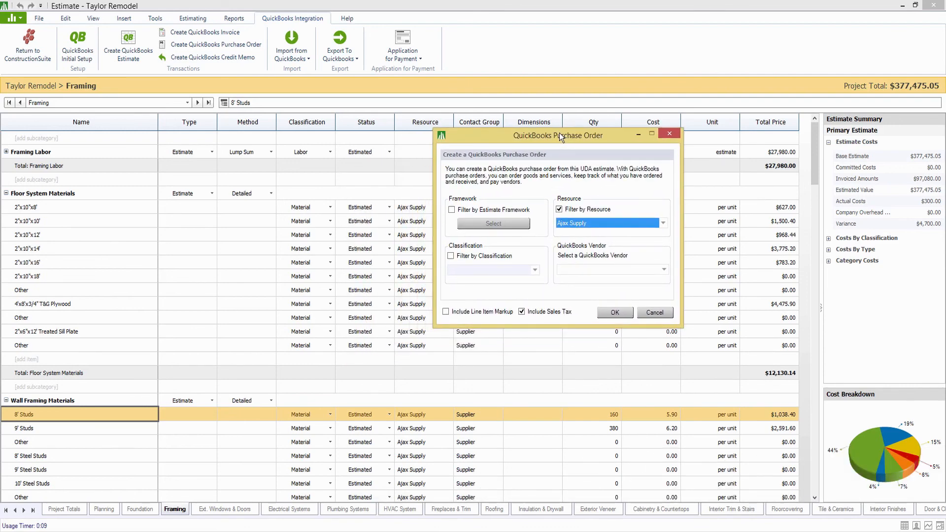
Add a Framing estimate-framework filter and turn on classification filtering.
{"action": "left_click", "coordinate": [451, 209]}
{"action": "left_click", "coordinate": [474, 226]}
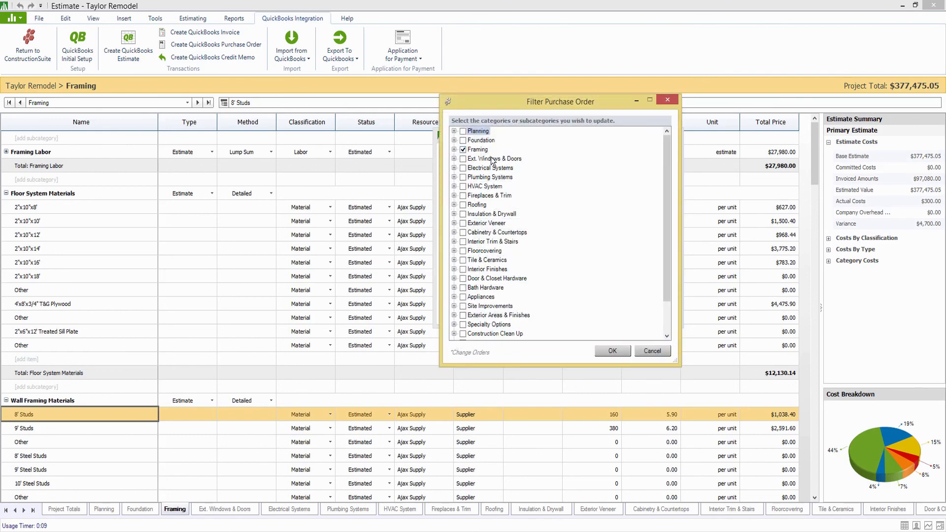
{"action": "left_click", "coordinate": [455, 149]}
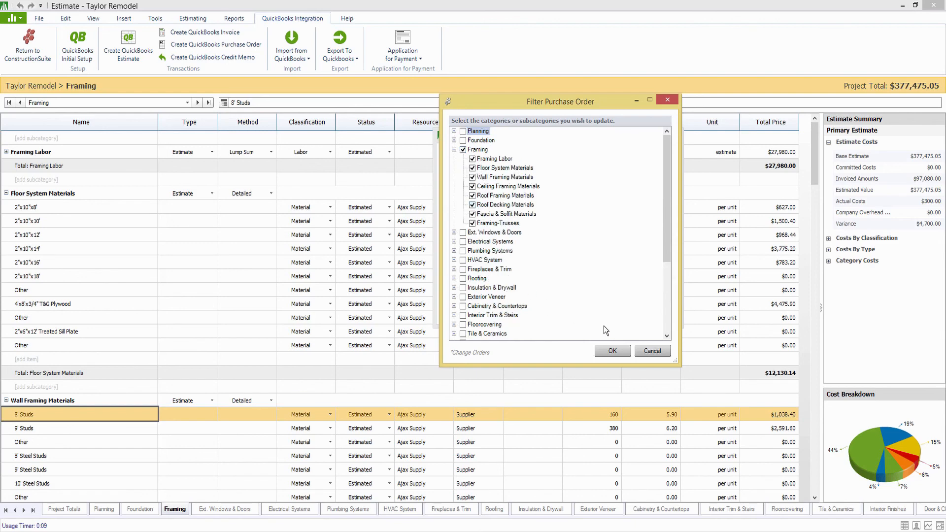
{"action": "left_click", "coordinate": [612, 351]}
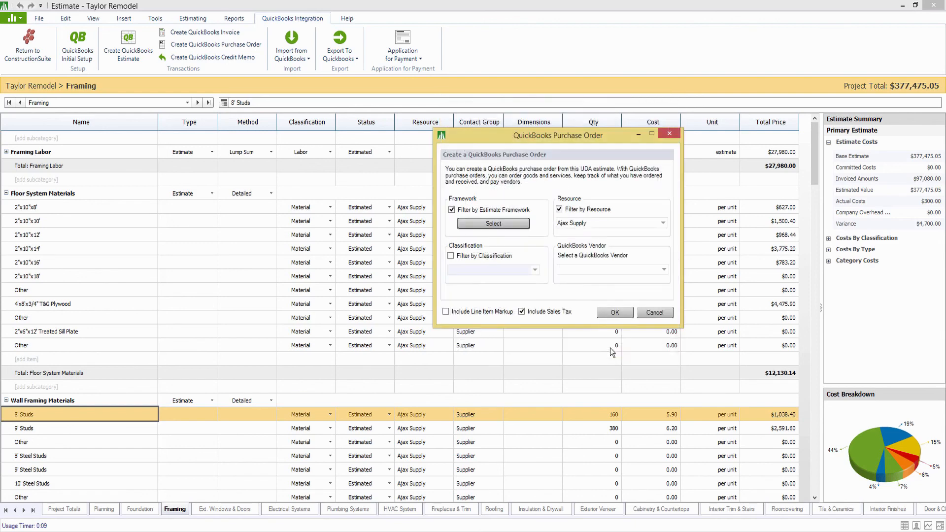
{"action": "left_click", "coordinate": [465, 257]}
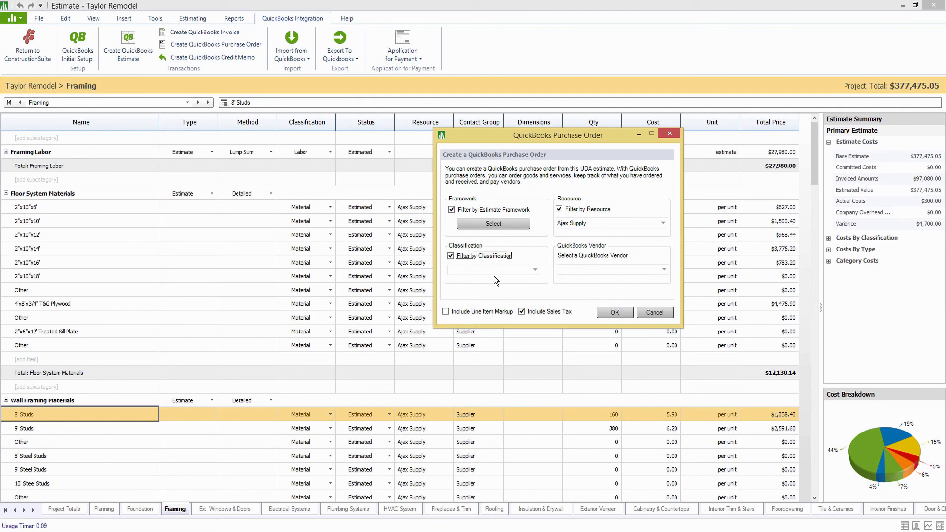
Set classification to Material and QuickBooks vendor to Ajax Supply, then create the purchase order.
{"action": "left_click", "coordinate": [493, 274]}
{"action": "left_click", "coordinate": [479, 278]}
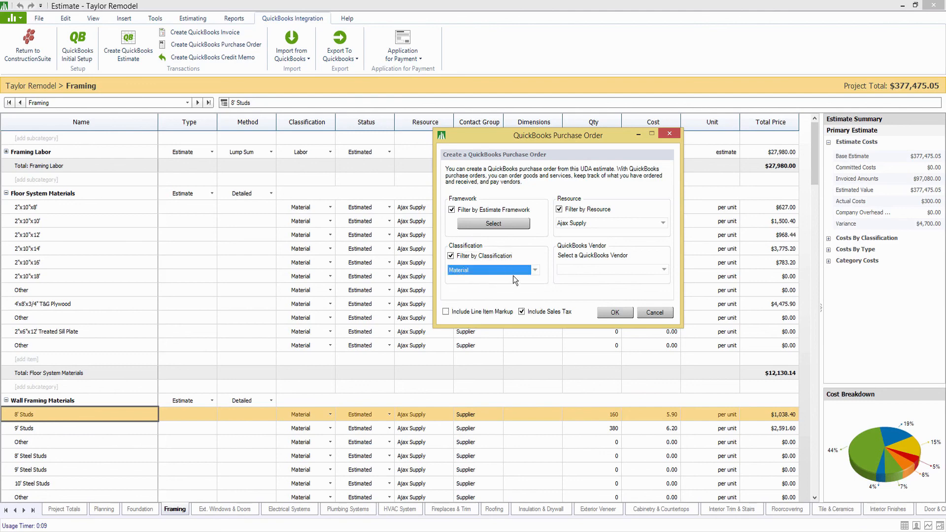
{"action": "left_click", "coordinate": [635, 276]}
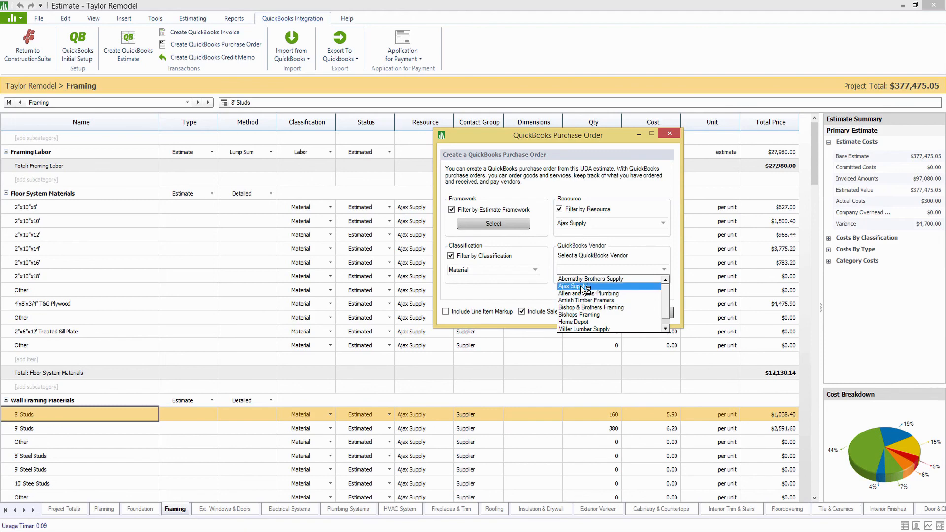
{"action": "scroll", "coordinate": [586, 310], "scroll_direction": "down", "scroll_amount": 1}
{"action": "left_click", "coordinate": [587, 330]}
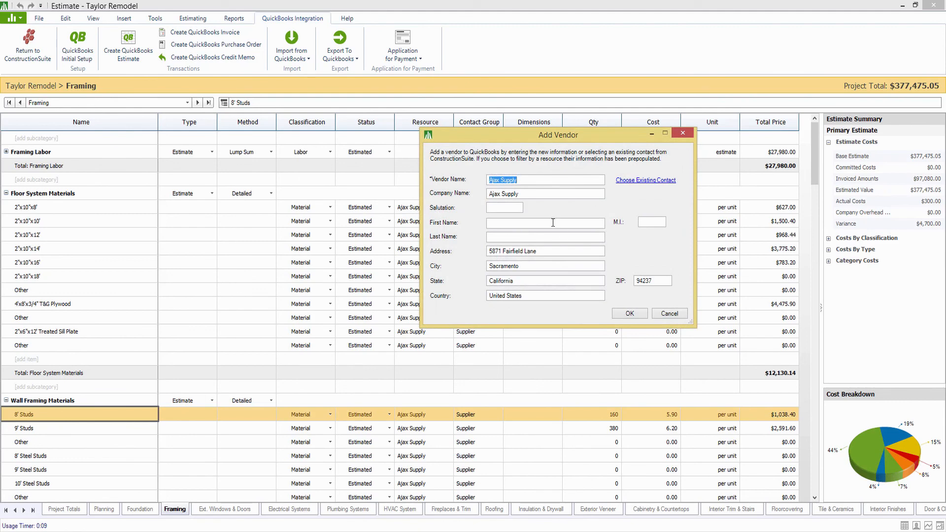
{"action": "left_click", "coordinate": [669, 316]}
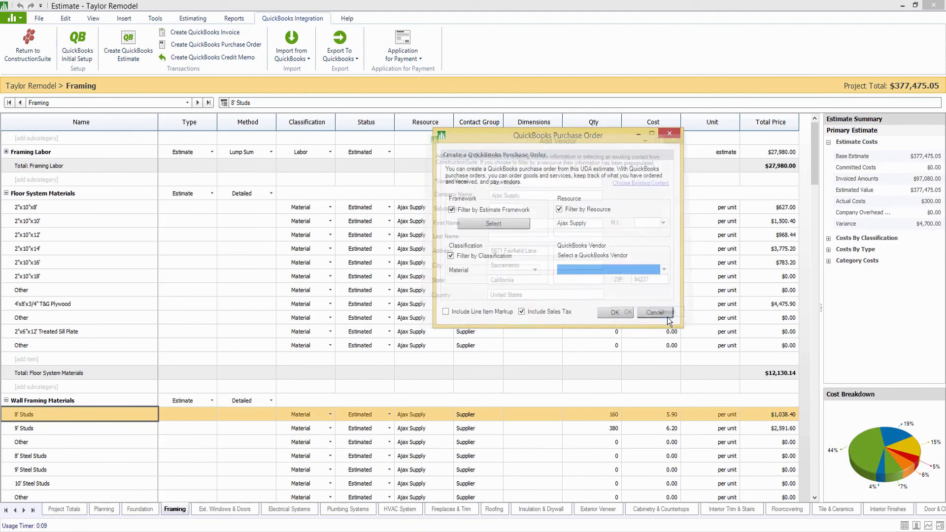
{"action": "left_click", "coordinate": [664, 270]}
{"action": "left_click", "coordinate": [576, 290]}
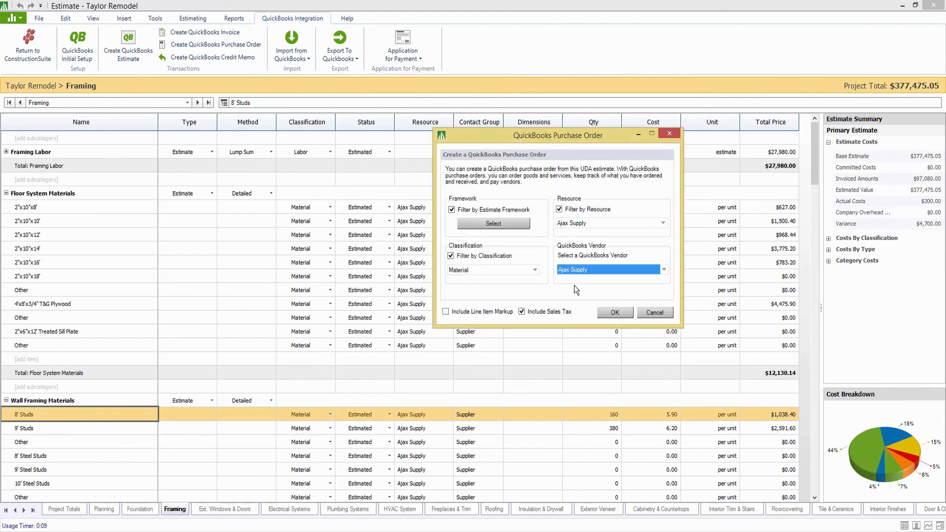
{"action": "left_click", "coordinate": [614, 313]}
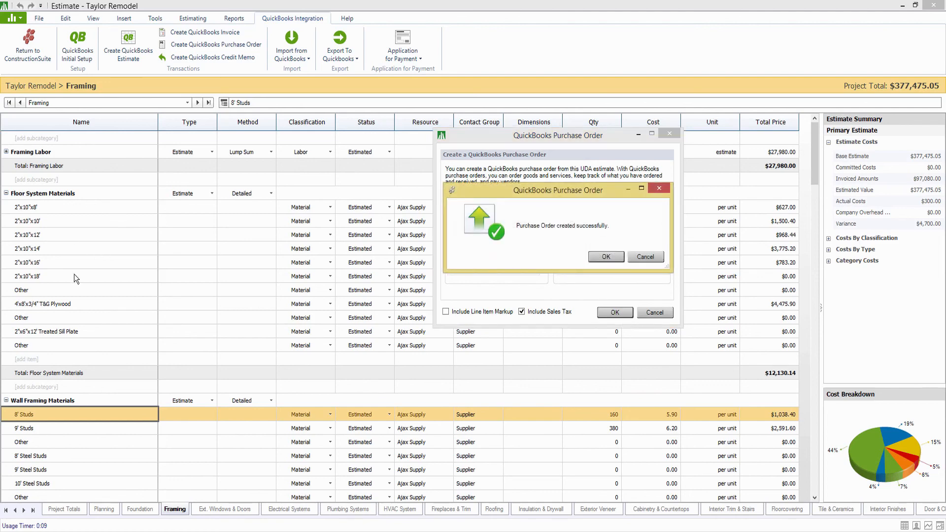
{"action": "left_click", "coordinate": [607, 257]}
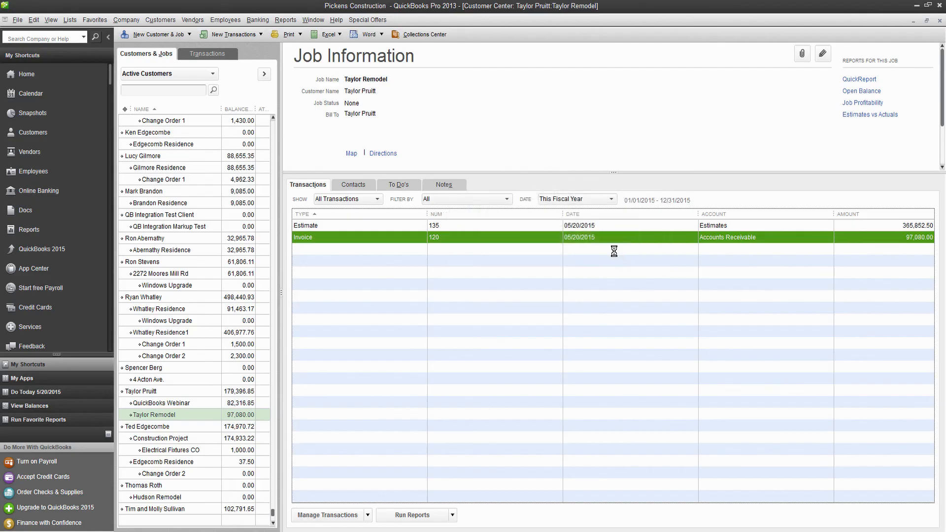
Open the new purchase order and change the 2"x10"x8' and 2"x10"x10' quantities to 65 and 100.
{"action": "double_click", "coordinate": [612, 250]}
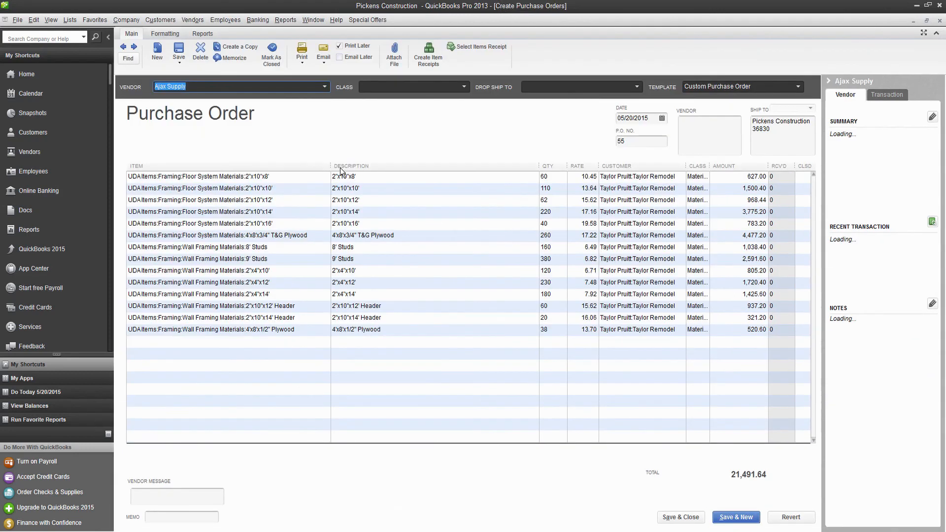
{"action": "left_click_drag", "start_coordinate": [331, 166], "coordinate": [346, 166]}
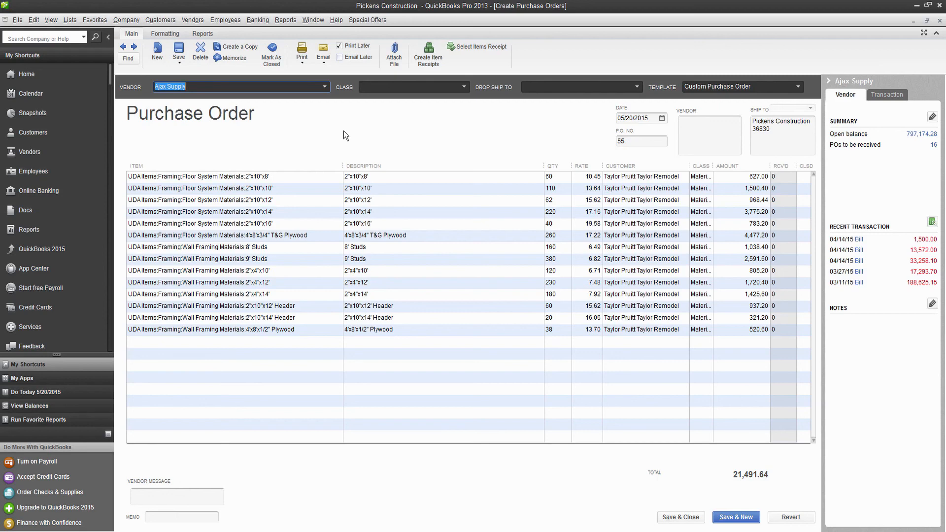
{"action": "left_click_drag", "start_coordinate": [544, 164], "coordinate": [472, 162]}
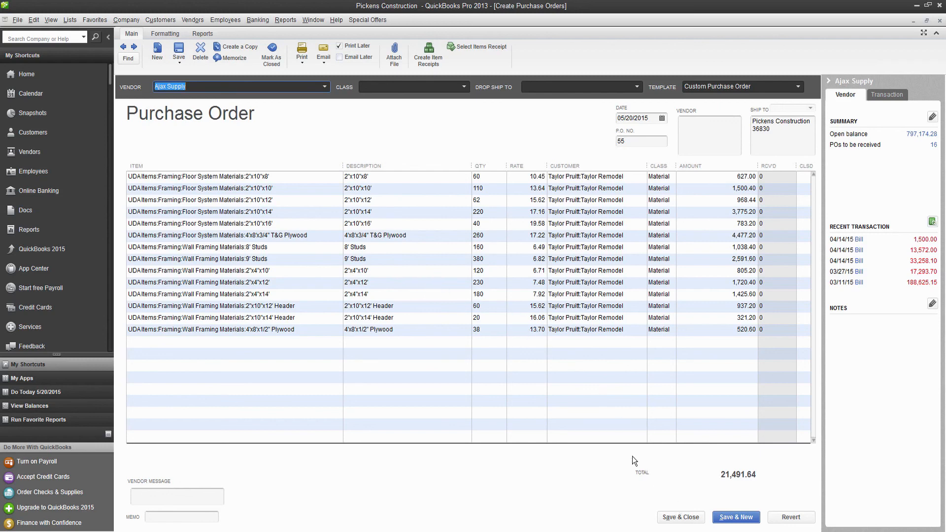
{"action": "left_click", "coordinate": [480, 176]}
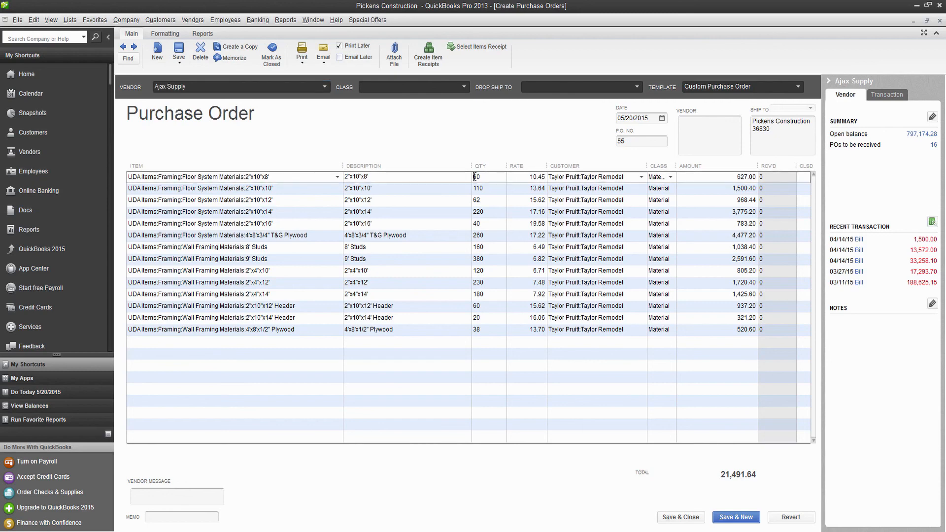
{"action": "double_click", "coordinate": [475, 176]}
{"action": "type", "text": "65"}
{"action": "left_click", "coordinate": [488, 189]}
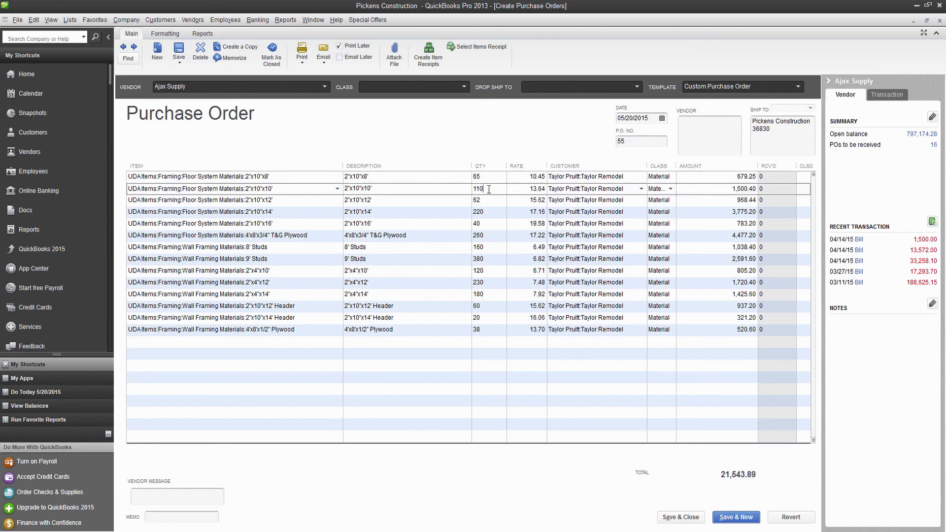
{"action": "double_click", "coordinate": [489, 189]}
{"action": "type", "text": "100"}
Change the 2"x10"x16' rate to 20.00 and the plywood rate to 16.50.
{"action": "double_click", "coordinate": [538, 224]}
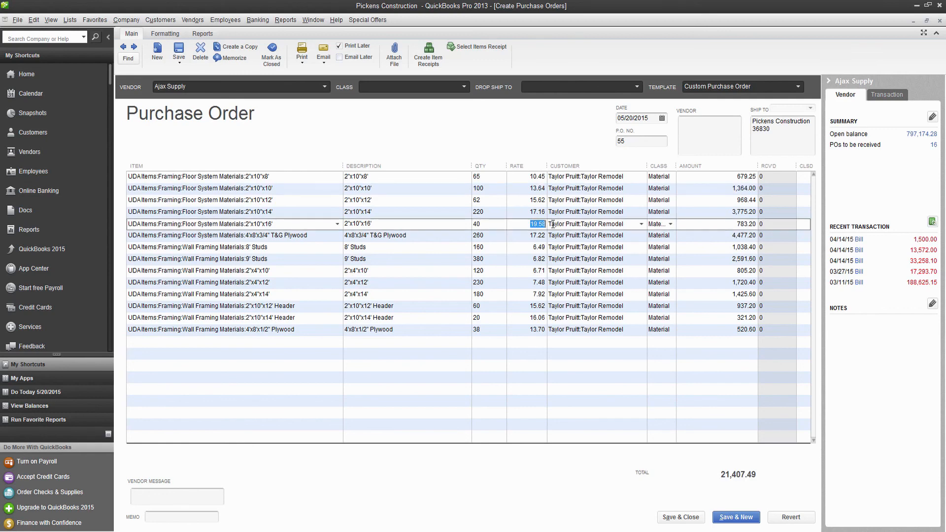
{"action": "type", "text": "20"}
{"action": "left_click", "coordinate": [517, 233]}
{"action": "key", "text": "Return"}
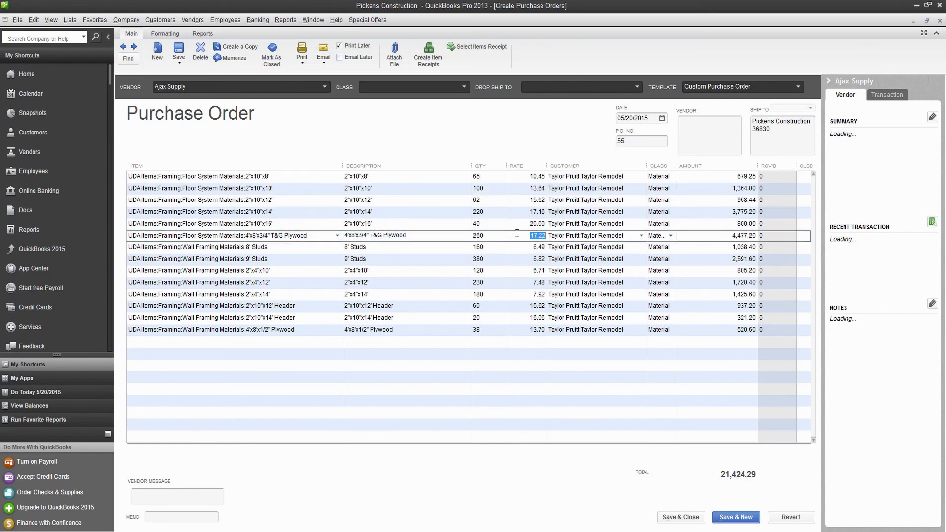
{"action": "type", "text": "16.50"}
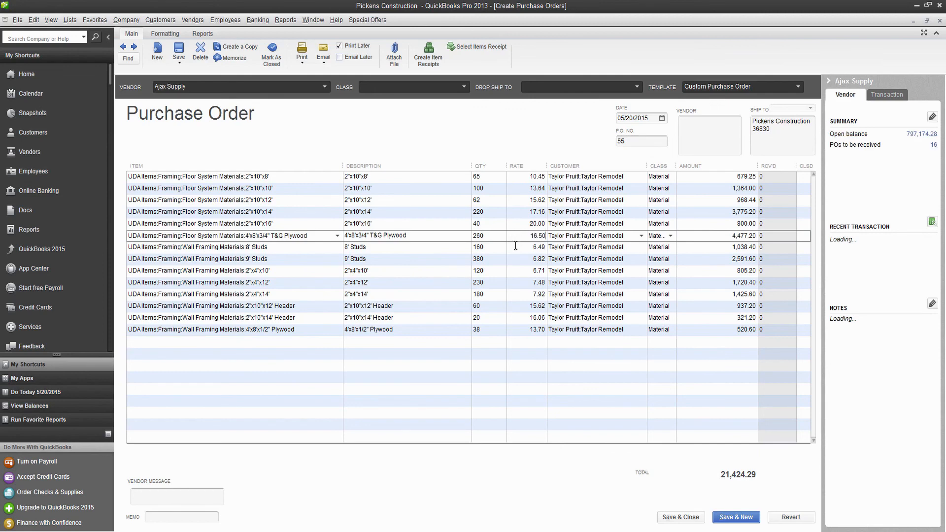
{"action": "left_click", "coordinate": [516, 247]}
{"action": "key", "text": "Return"}
Set the 2"x4"x14' quantity to 175 and save purchase order 55 at 21,197.49.
{"action": "left_click", "coordinate": [469, 294]}
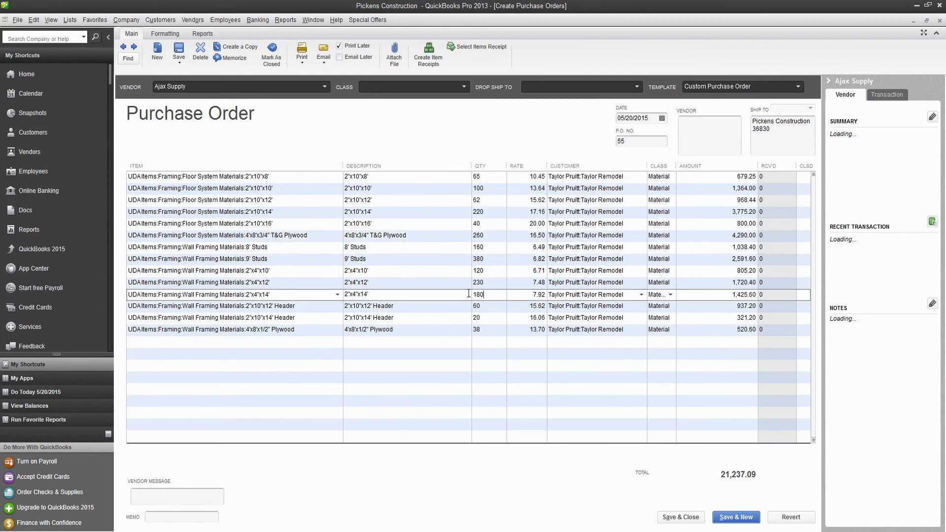
{"action": "double_click", "coordinate": [469, 294]}
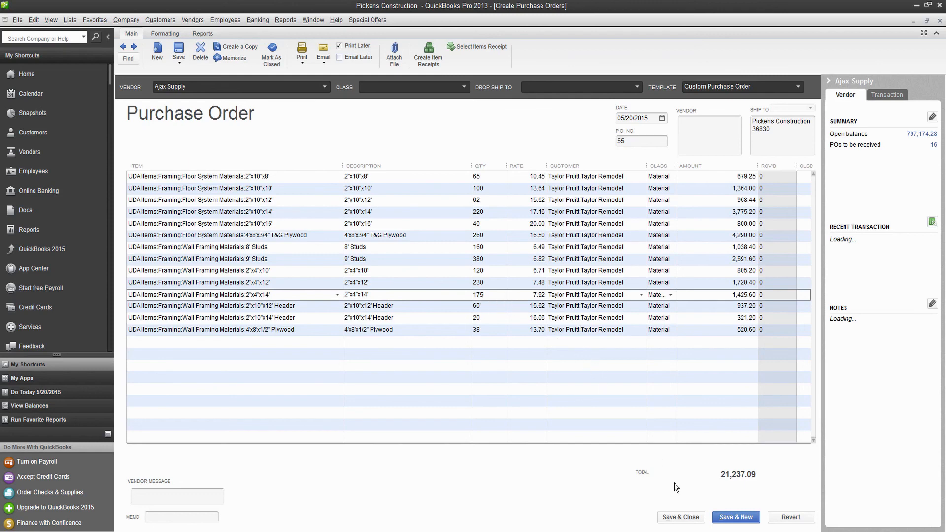
{"action": "left_click", "coordinate": [682, 518]}
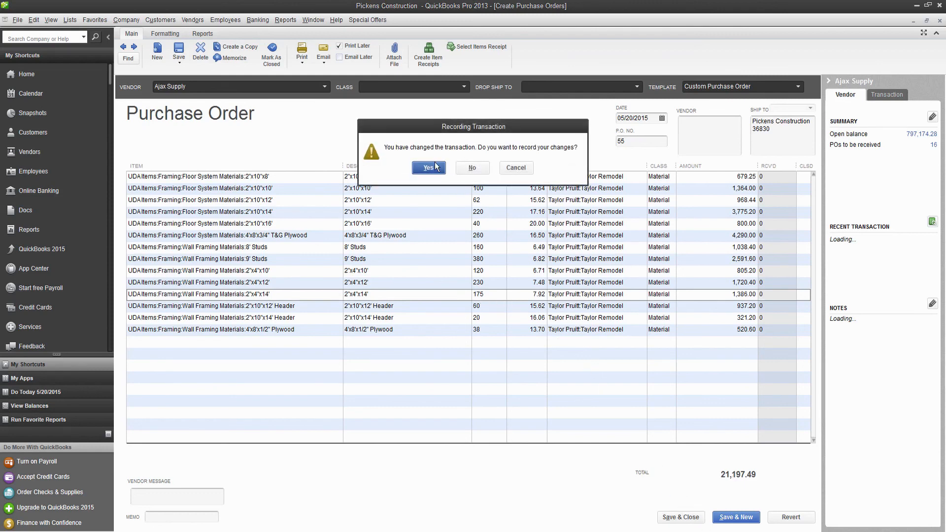
{"action": "key", "text": "Return"}
{"action": "left_click", "coordinate": [555, 341]}
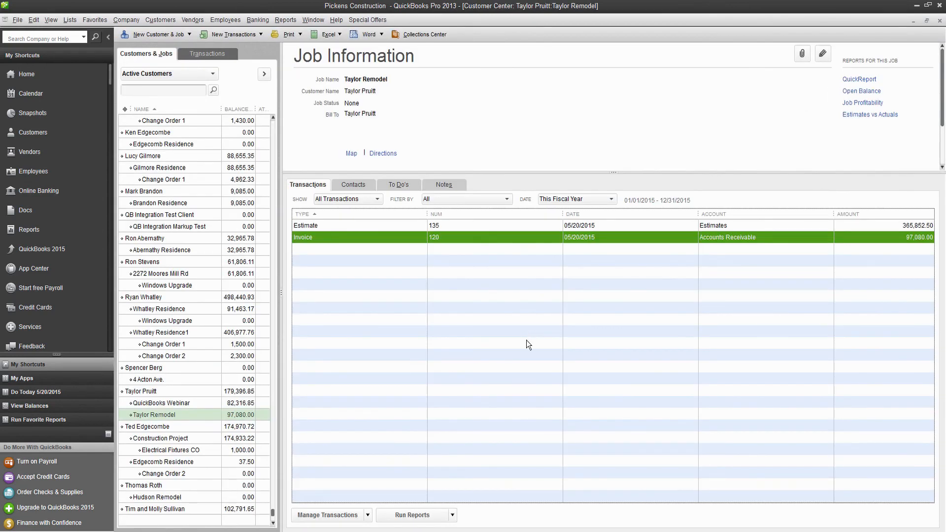
Enter a new Ajax Supply bill and fill it from open purchase order 55.
{"action": "left_click", "coordinate": [196, 20]}
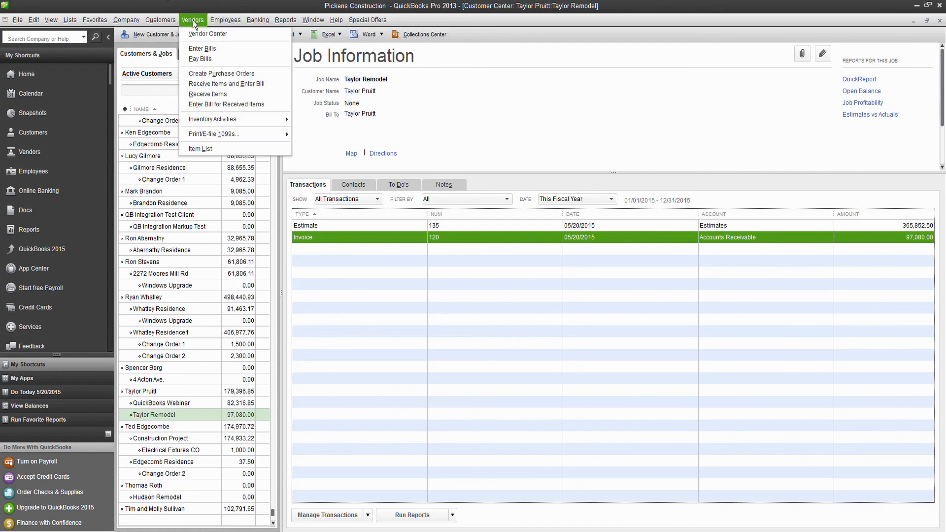
{"action": "left_click", "coordinate": [190, 45]}
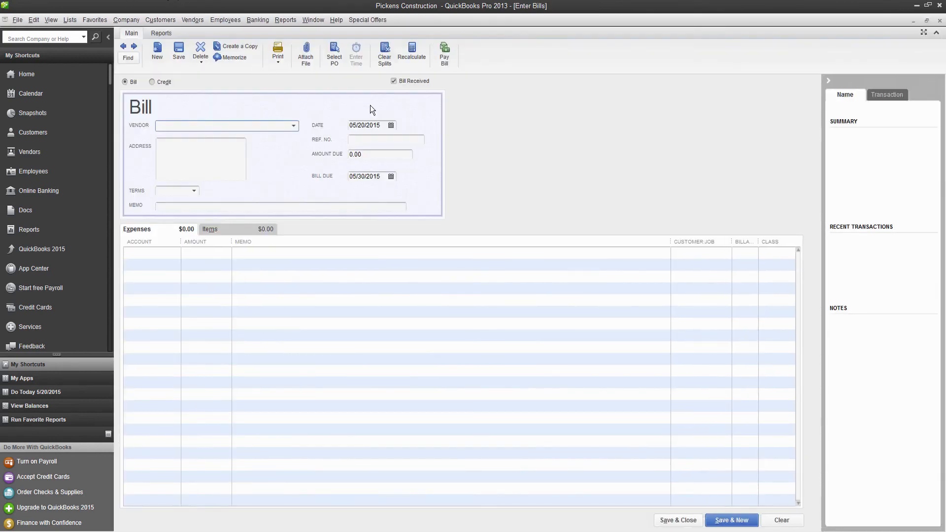
{"action": "left_click", "coordinate": [295, 126]}
{"action": "left_click", "coordinate": [178, 175]}
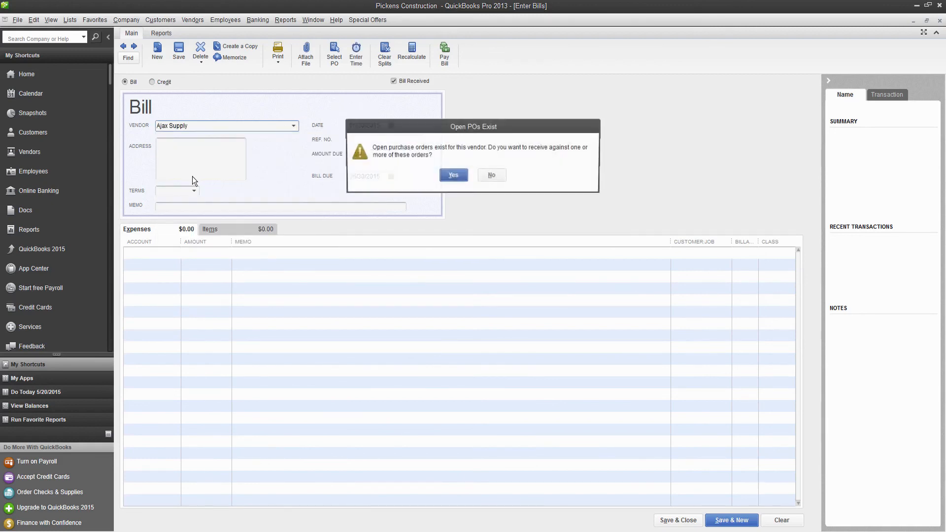
{"action": "left_click", "coordinate": [449, 177]}
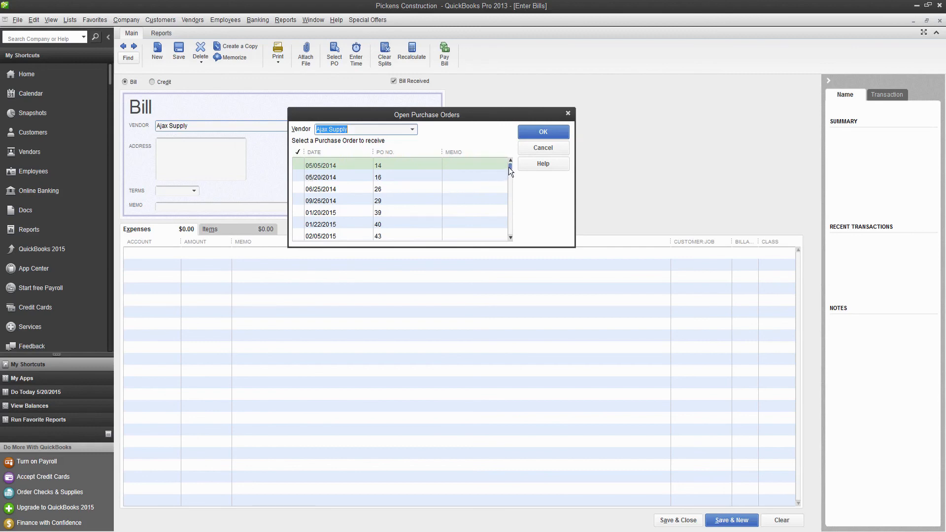
{"action": "left_click_drag", "start_coordinate": [509, 169], "coordinate": [510, 243]}
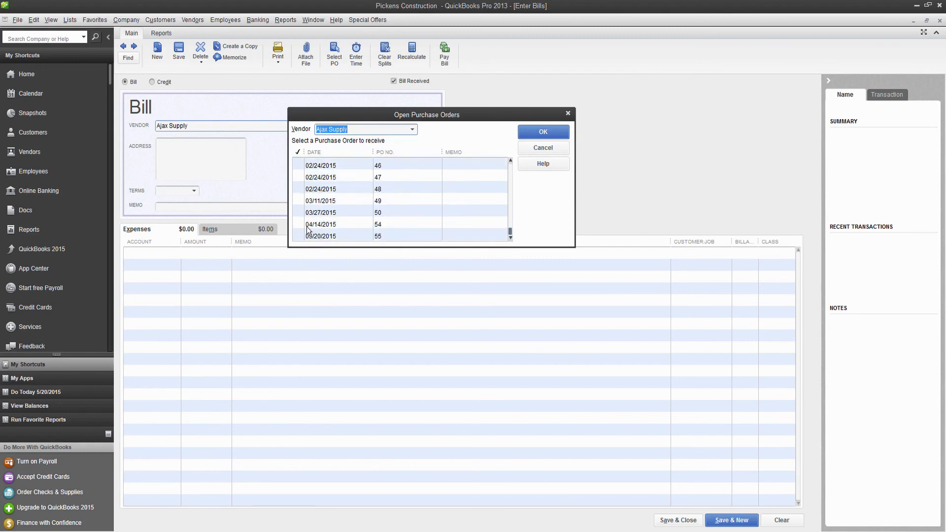
{"action": "left_click", "coordinate": [300, 236]}
{"action": "left_click", "coordinate": [551, 129]}
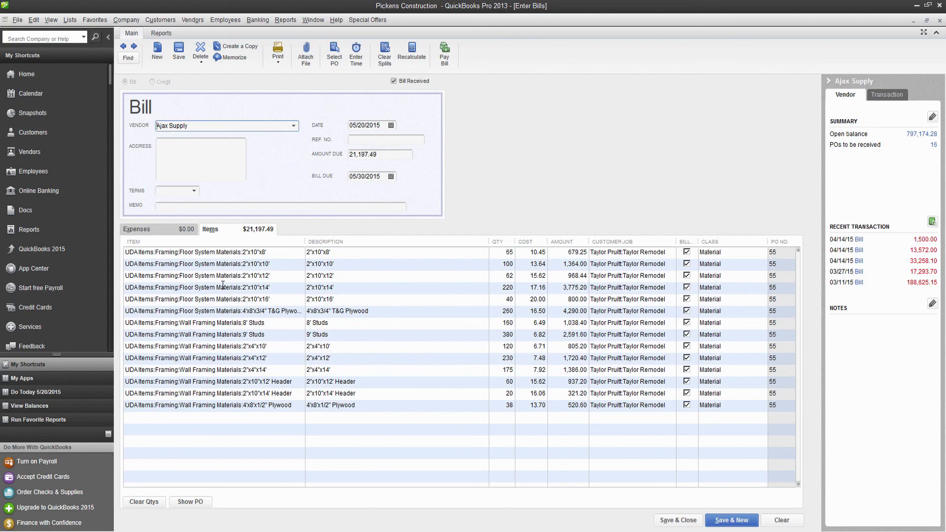
Keep 4'x8'x1/2" Plywood on the last line and save the 21,197.49 bill.
{"action": "left_click", "coordinate": [298, 405]}
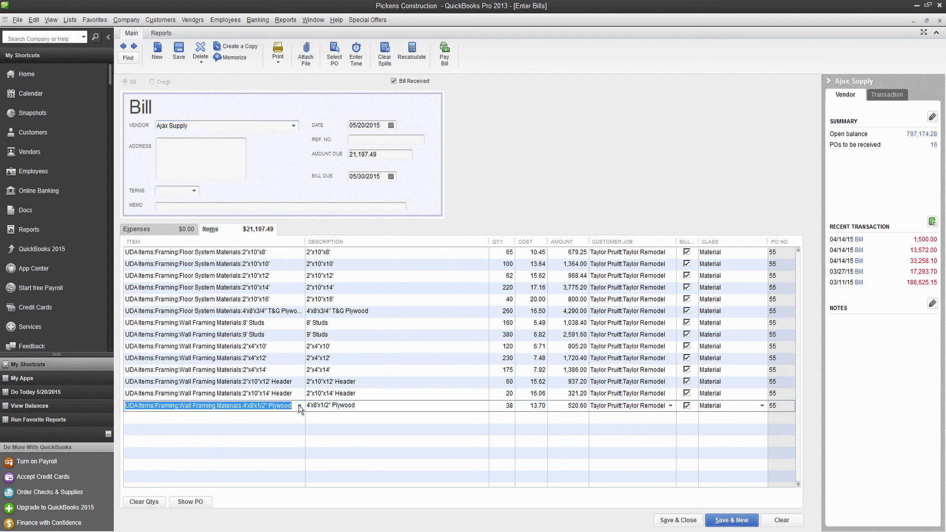
{"action": "left_click", "coordinate": [299, 405]}
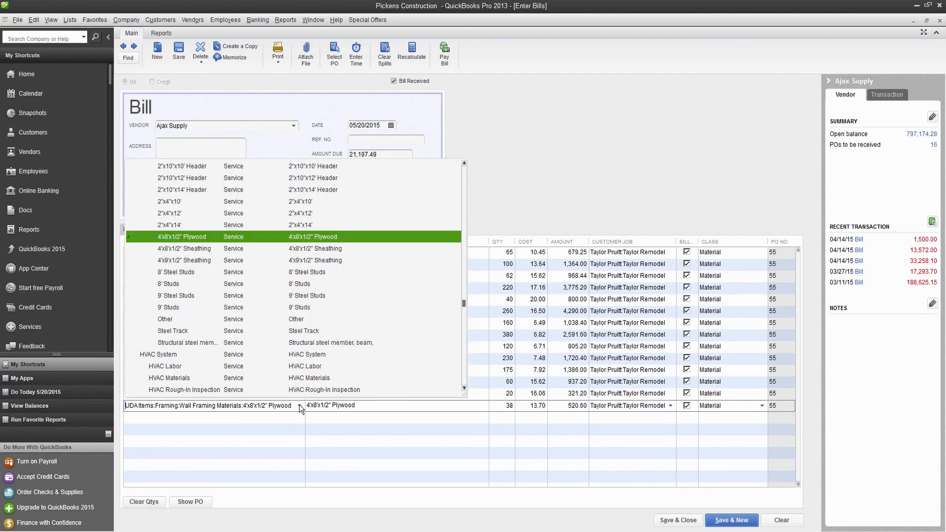
{"action": "left_click", "coordinate": [183, 236]}
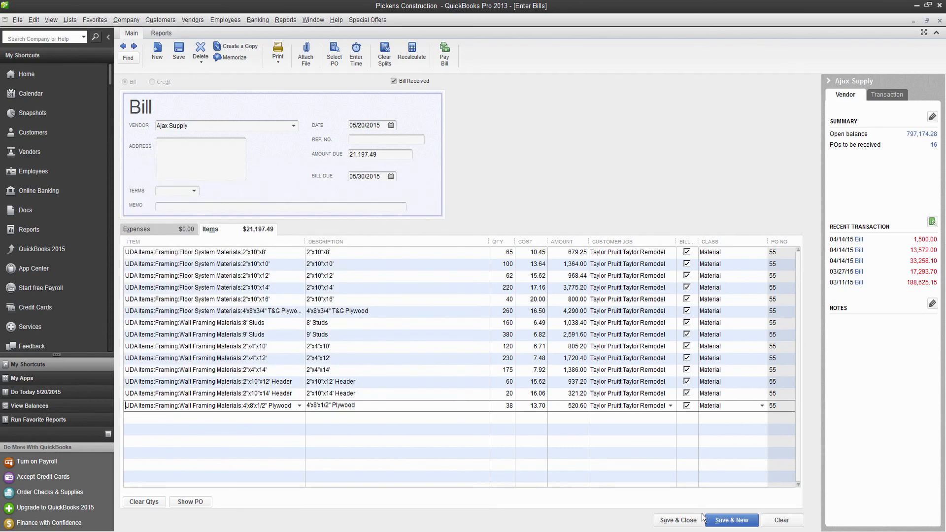
{"action": "left_click", "coordinate": [680, 519]}
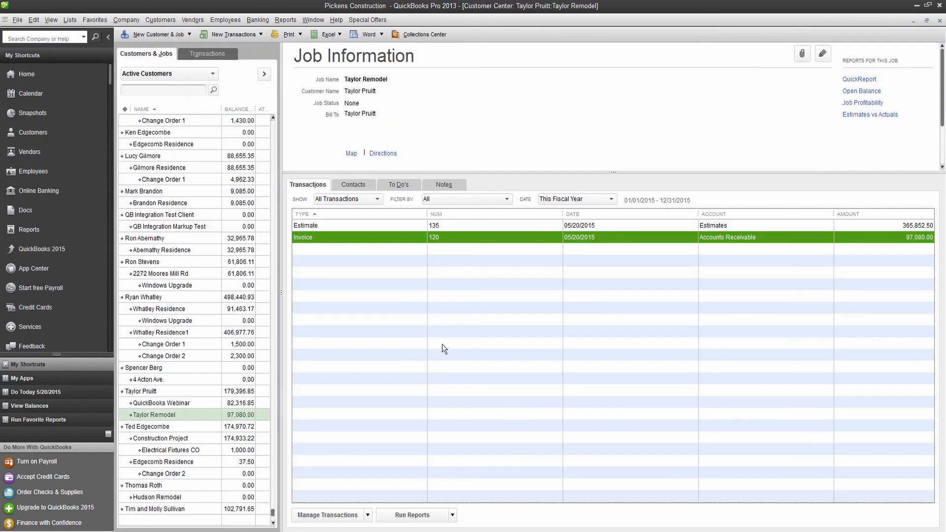
Import QuickBooks committed costs from all purchase orders into the Taylor Remodel estimate.
{"action": "left_click", "coordinate": [435, 531]}
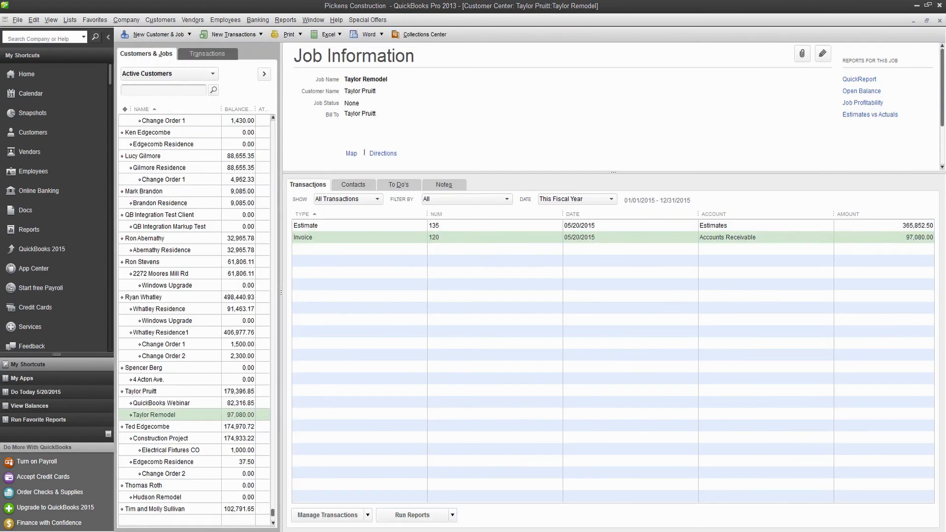
{"action": "left_click", "coordinate": [916, 5]}
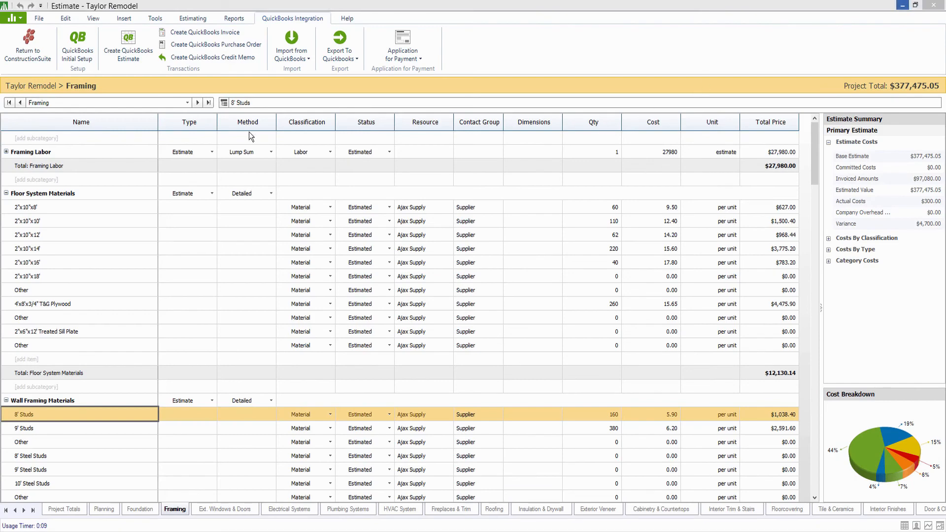
{"action": "left_click", "coordinate": [291, 52]}
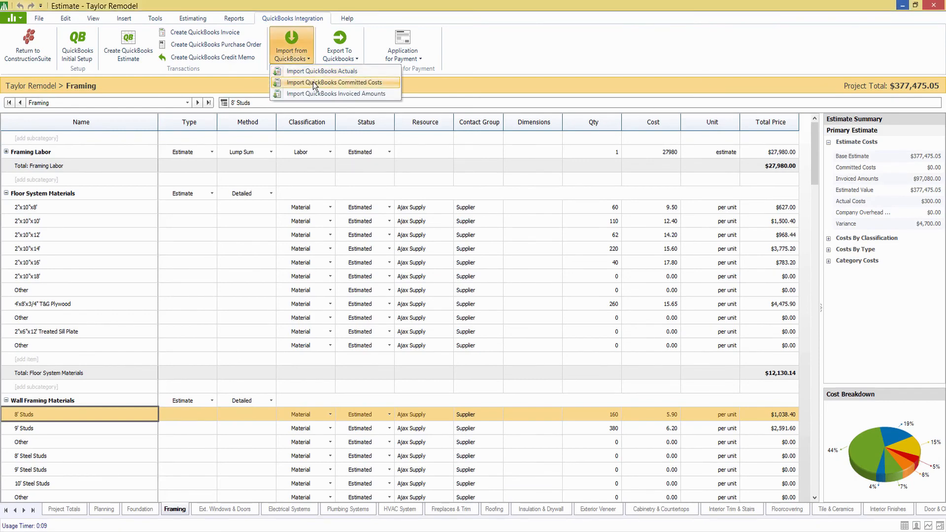
{"action": "left_click", "coordinate": [313, 87]}
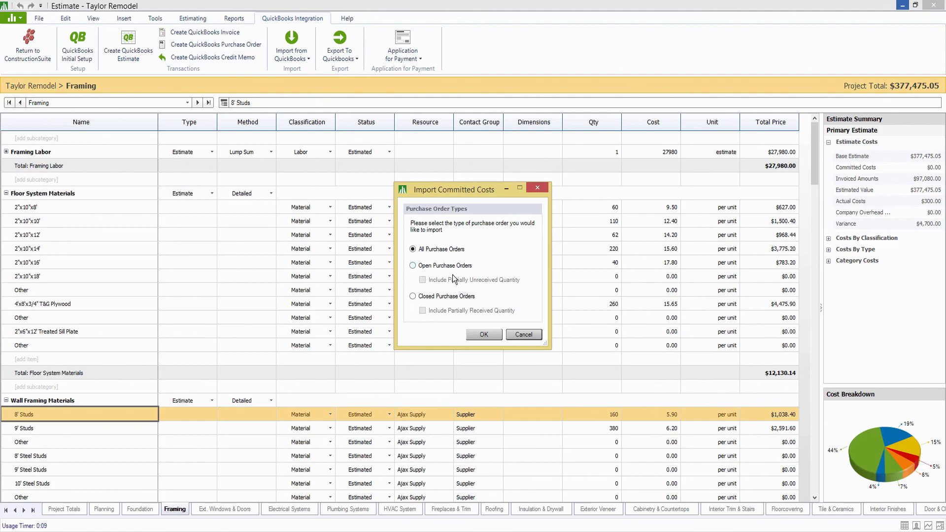
{"action": "left_click", "coordinate": [485, 336]}
{"action": "left_click", "coordinate": [515, 294]}
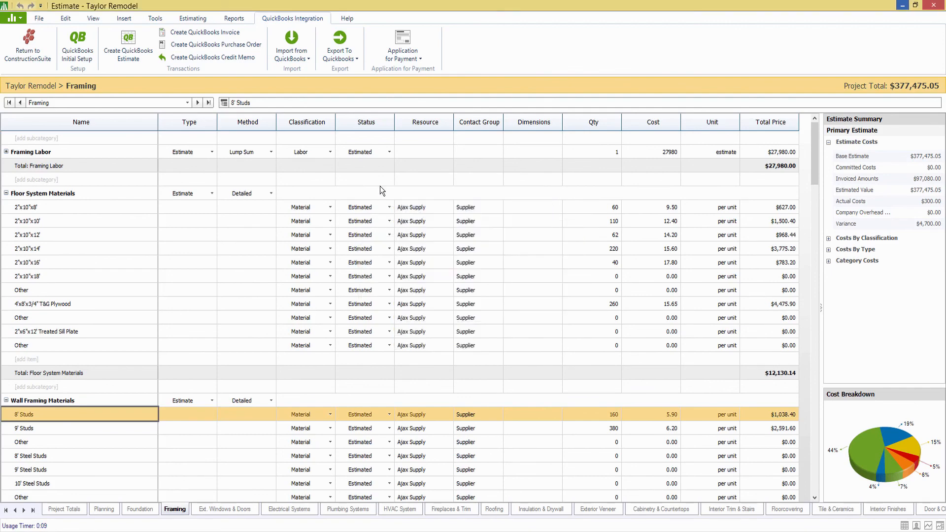
Import QuickBooks actuals from all checks and bills.
{"action": "left_click", "coordinate": [300, 55]}
{"action": "left_click", "coordinate": [311, 71]}
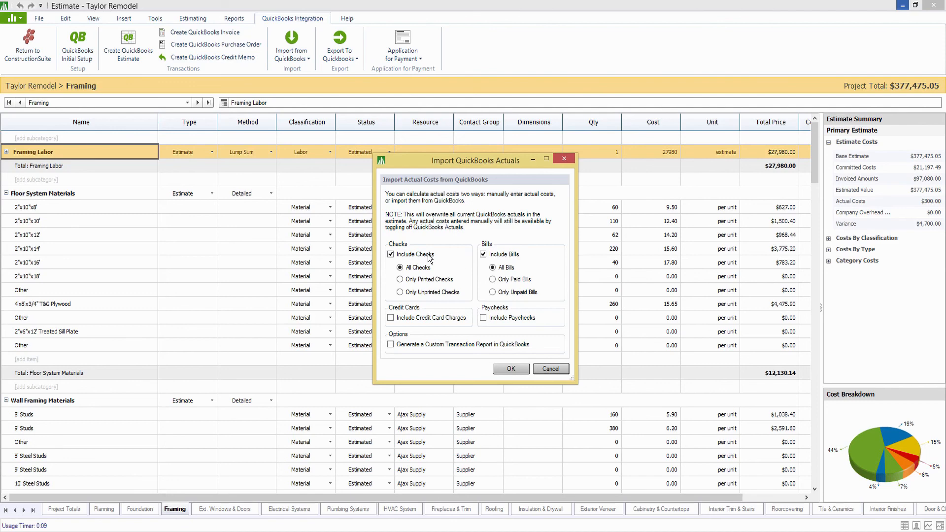
{"action": "left_click", "coordinate": [511, 370]}
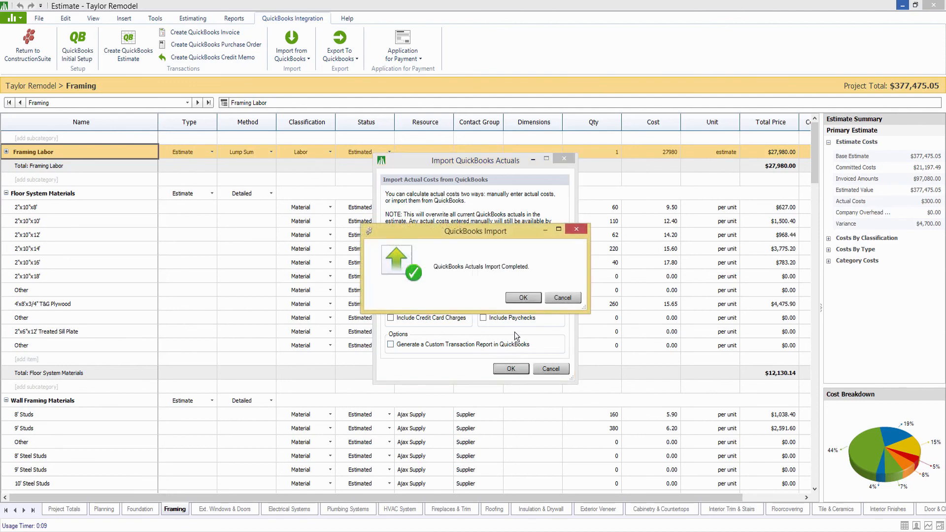
{"action": "left_click", "coordinate": [525, 297]}
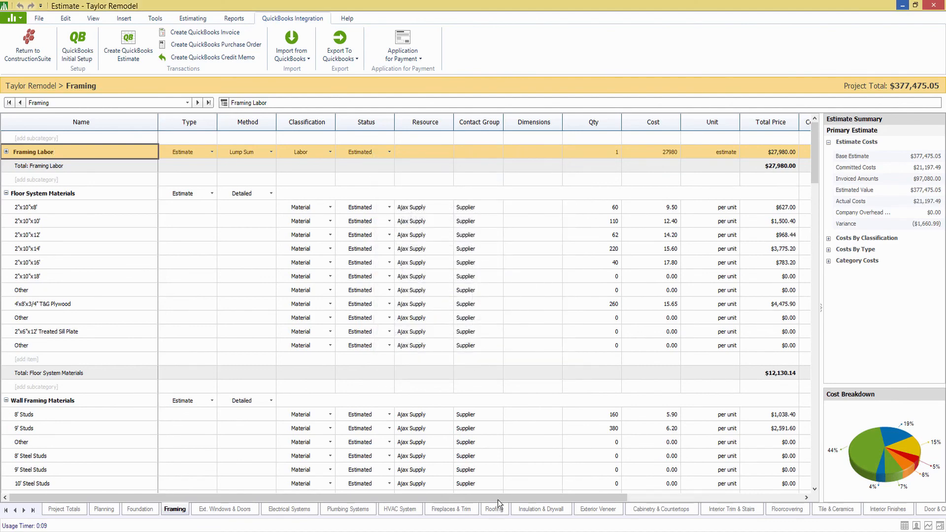
Scroll the Framing grid to the Committed Costs, QB Actual and Variance columns, then view Project Totals.
{"action": "left_click_drag", "start_coordinate": [501, 497], "coordinate": [673, 498]}
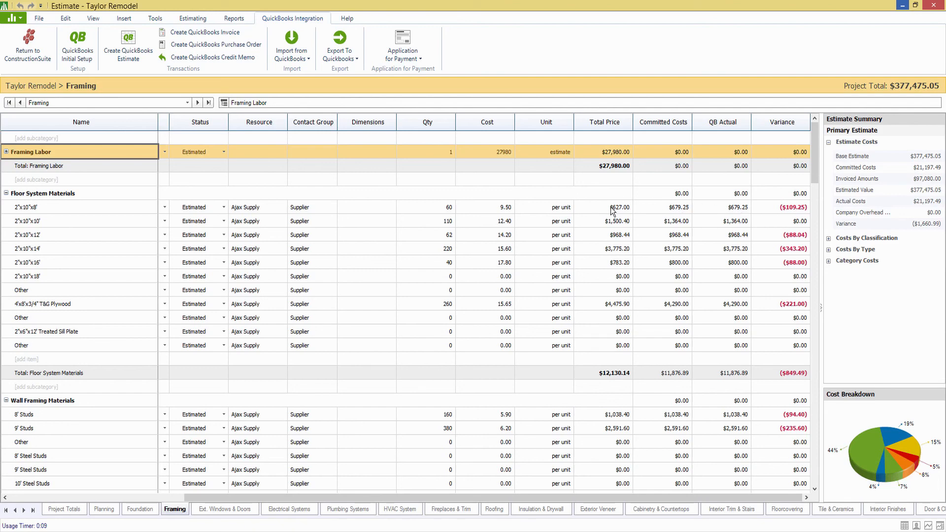
{"action": "left_click", "coordinate": [928, 526]}
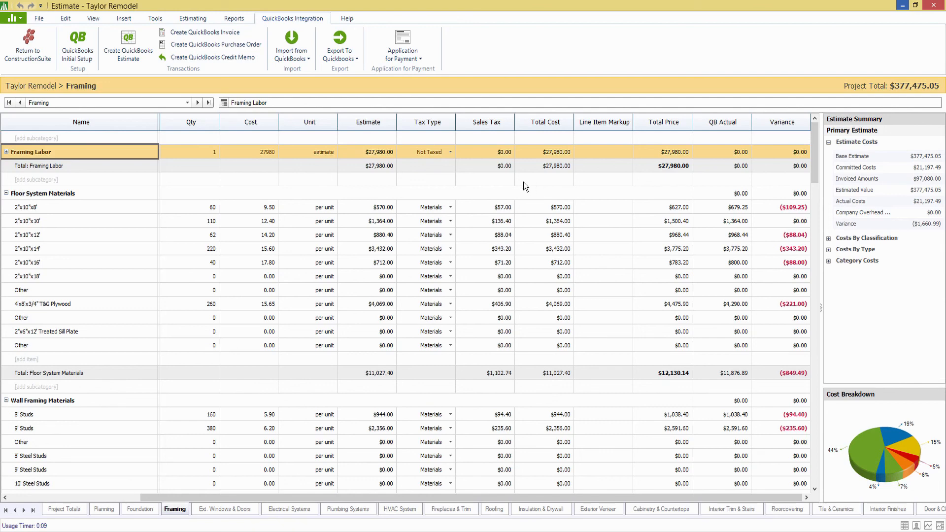
{"action": "left_click", "coordinate": [72, 509]}
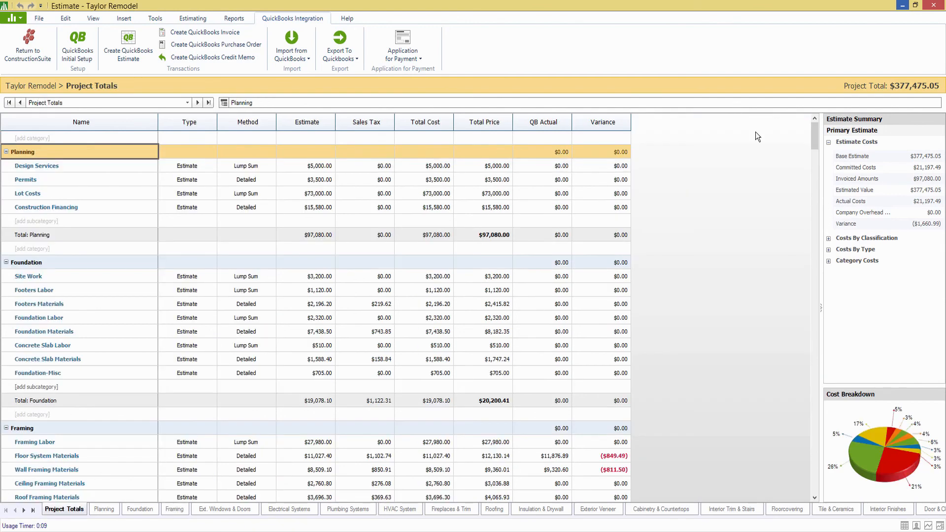
Scroll to the Project Total row showing $21,197.49 QB actuals and a ($1,660.99) variance.
{"action": "left_click_drag", "start_coordinate": [815, 129], "coordinate": [809, 487]}
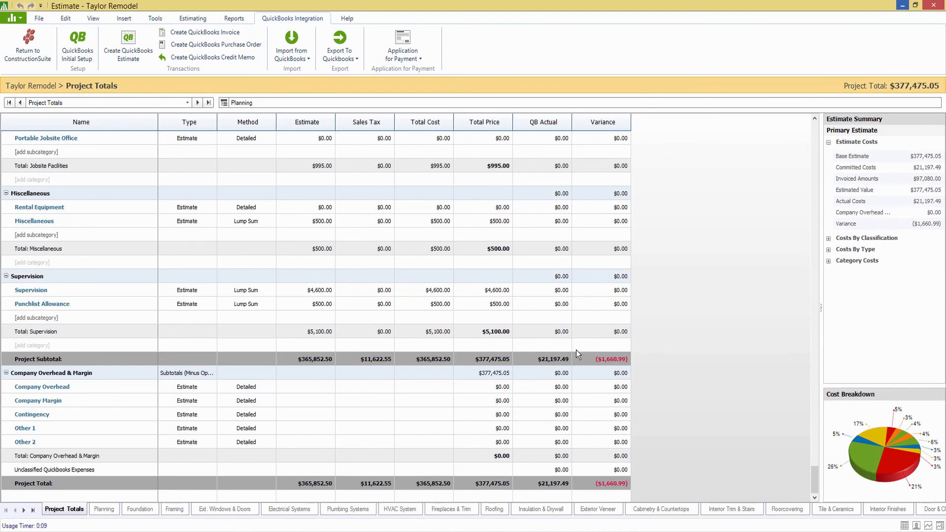
{"action": "left_click", "coordinate": [154, 18]}
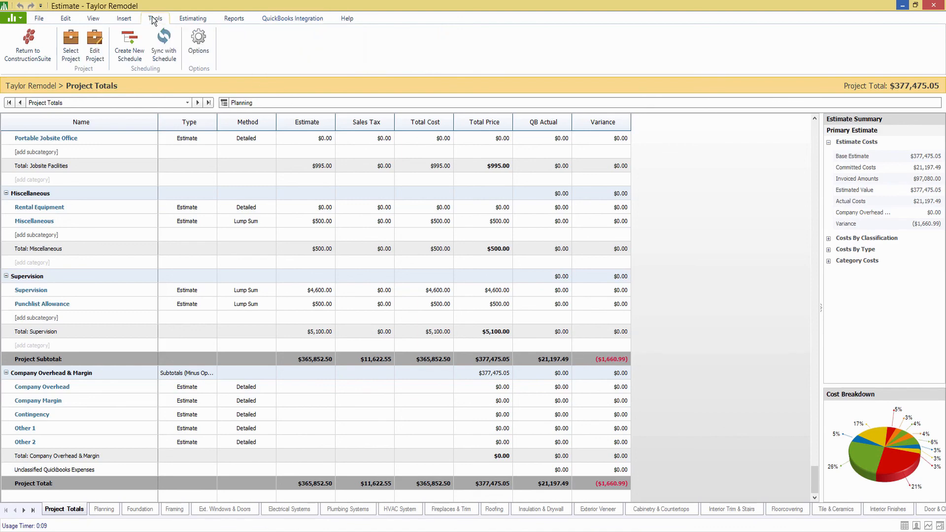
Uncheck Use Line Item Variance in Estimate Options so the project variance reads $344,655.01.
{"action": "left_click", "coordinate": [198, 47]}
{"action": "left_click_drag", "start_coordinate": [425, 158], "coordinate": [294, 117]}
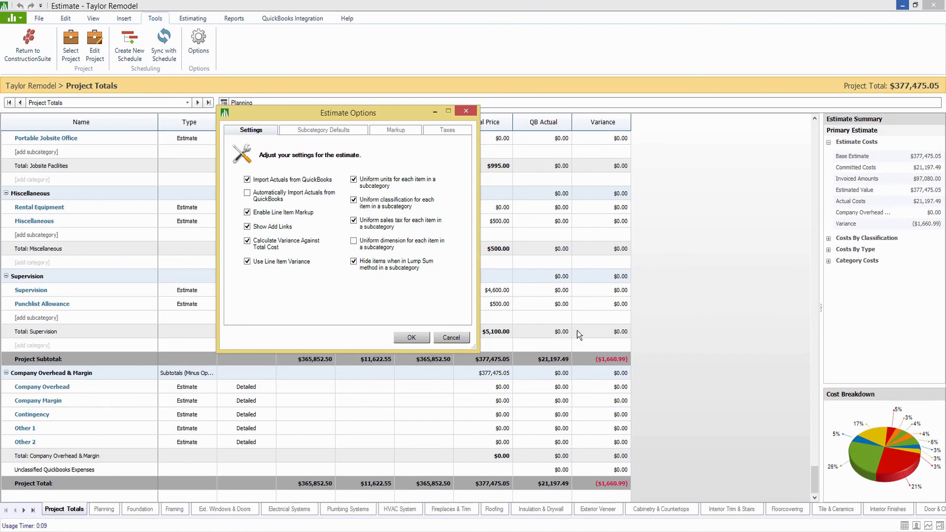
{"action": "left_click_drag", "start_coordinate": [419, 119], "coordinate": [270, 137]}
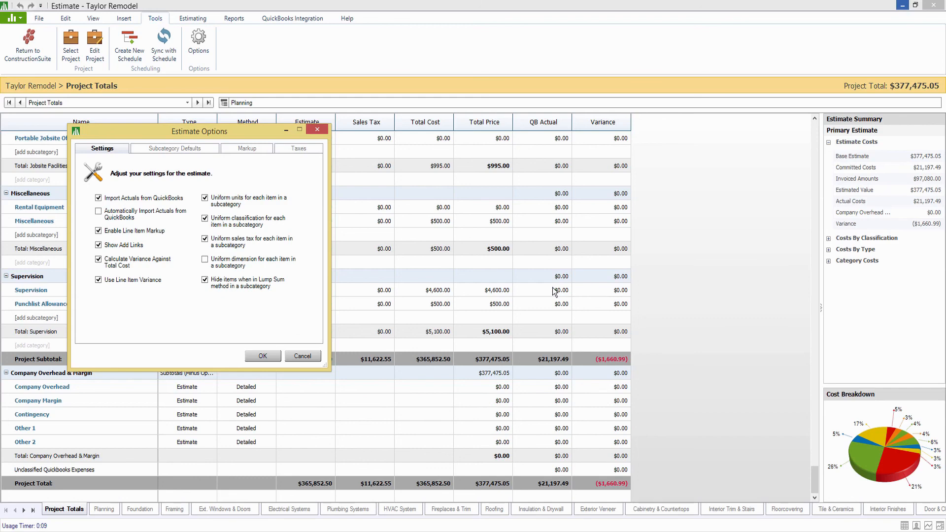
{"action": "left_click", "coordinate": [99, 280]}
{"action": "left_click", "coordinate": [256, 353]}
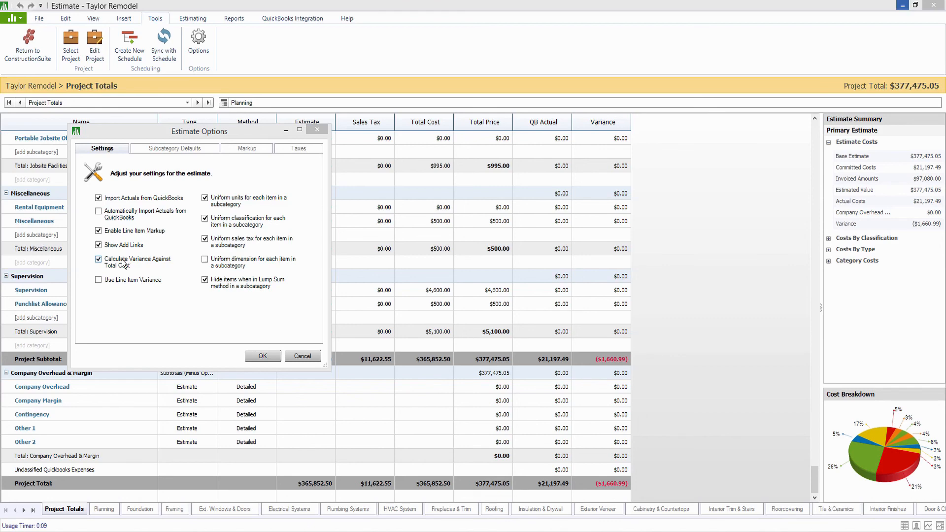
{"action": "left_click", "coordinate": [267, 356]}
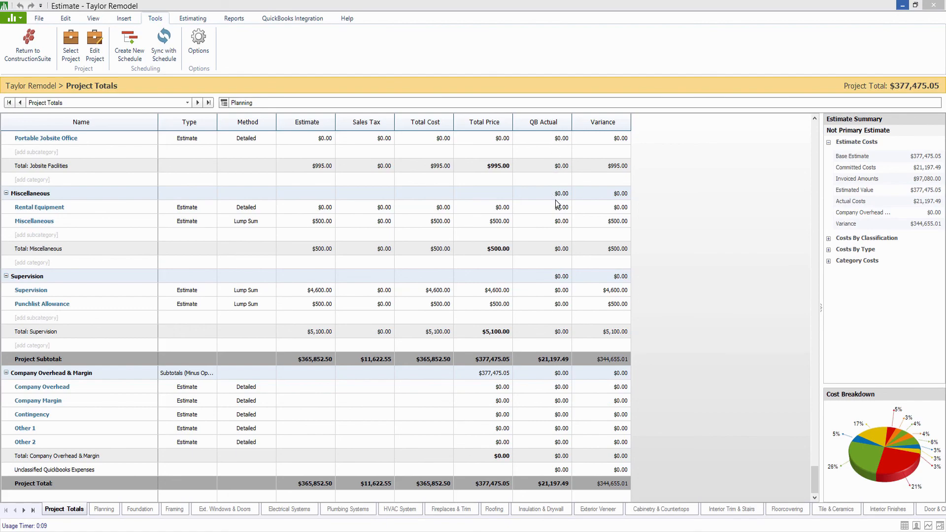
Scroll back up Project Totals and save the Taylor Remodel estimate with File > Save.
{"action": "left_click_drag", "start_coordinate": [817, 481], "coordinate": [821, 143]}
{"action": "scroll", "coordinate": [750, 240], "scroll_direction": "down", "scroll_amount": 3}
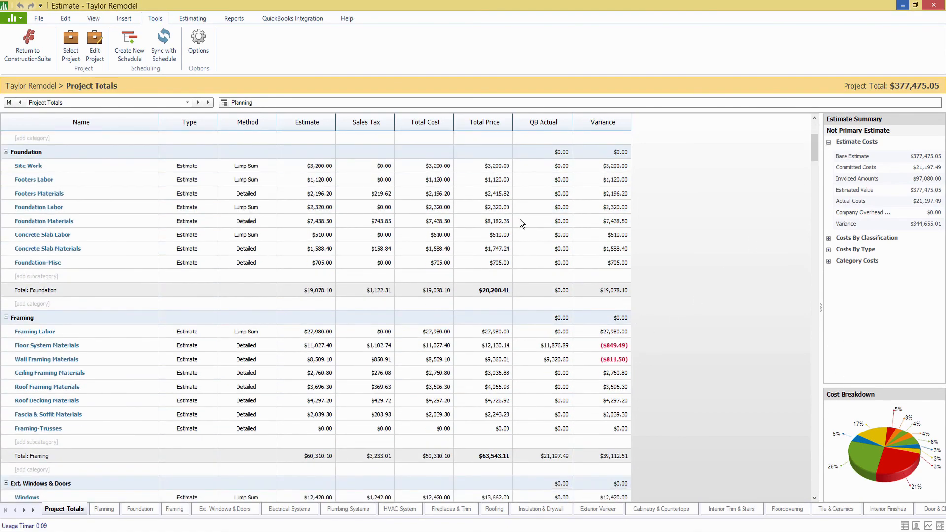
{"action": "left_click", "coordinate": [41, 19]}
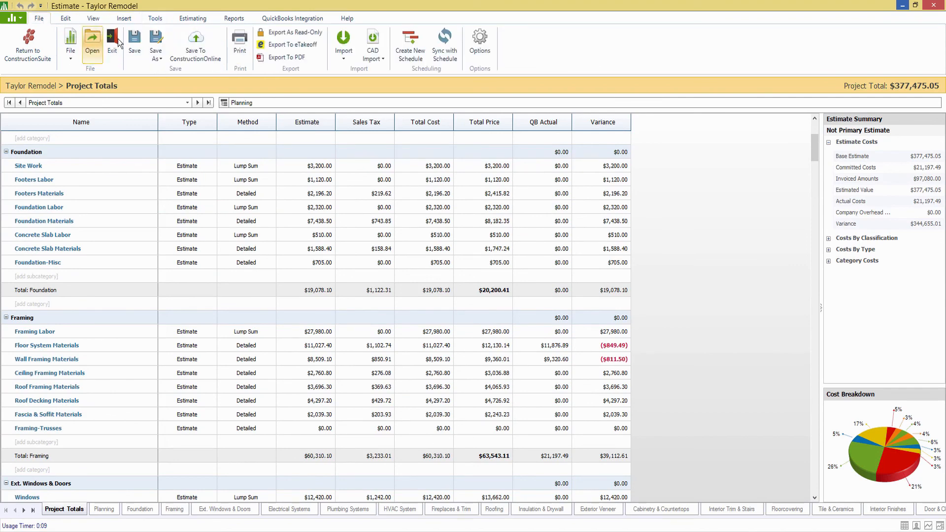
{"action": "left_click", "coordinate": [134, 43]}
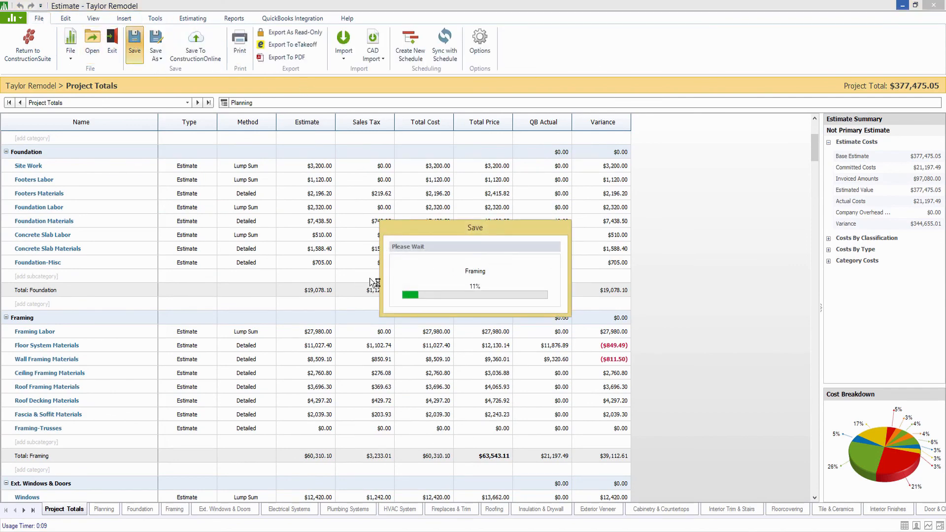
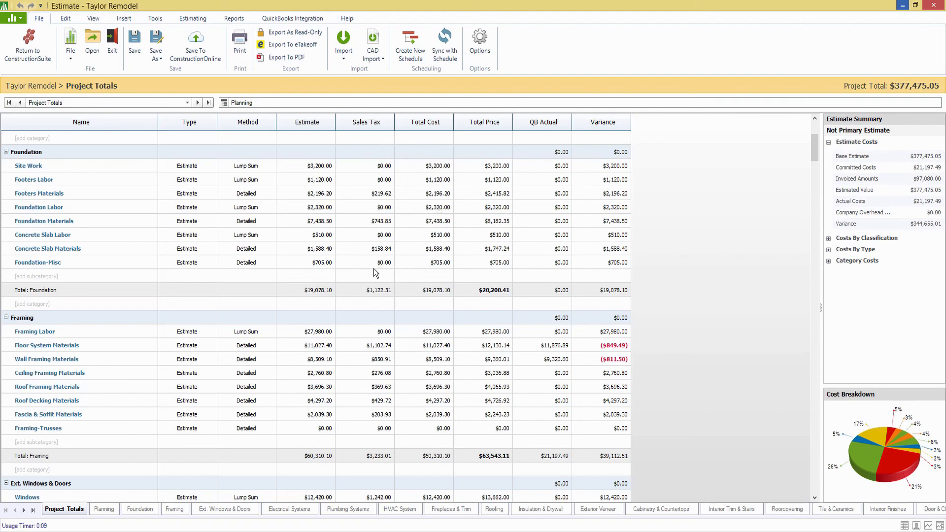
Try editing the Permits total cost directly and dismiss the cannot-be-edited warning.
{"action": "scroll", "coordinate": [392, 230], "scroll_direction": "up", "scroll_amount": 3}
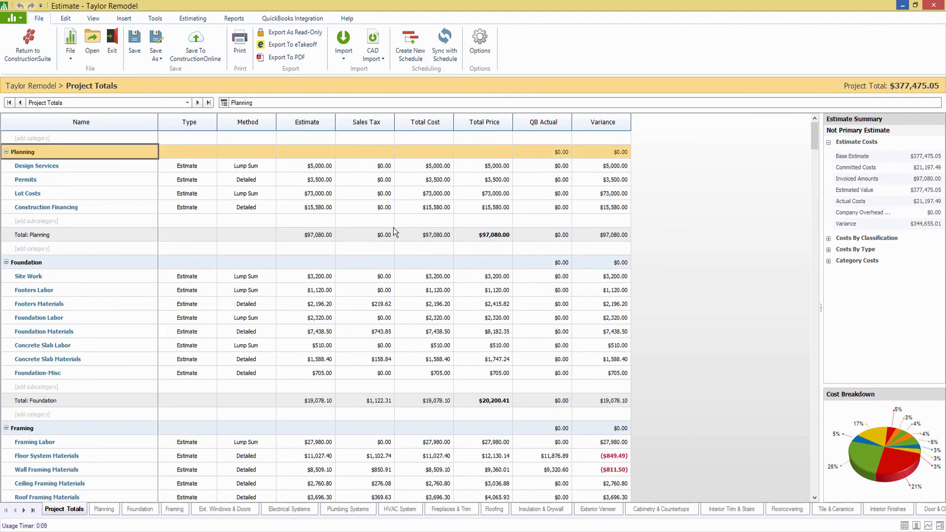
{"action": "double_click", "coordinate": [421, 178]}
{"action": "left_click", "coordinate": [578, 227]}
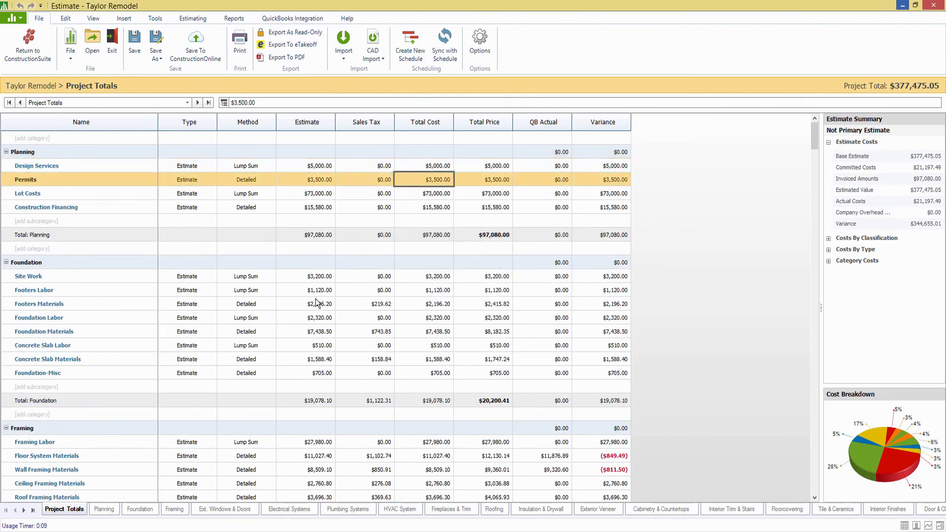
Open the Plumbing Systems sheet and set Plumbing Fixtures' type to Change Order.
{"action": "scroll", "coordinate": [327, 306], "scroll_direction": "down", "scroll_amount": 5}
{"action": "scroll", "coordinate": [359, 278], "scroll_direction": "down", "scroll_amount": 5}
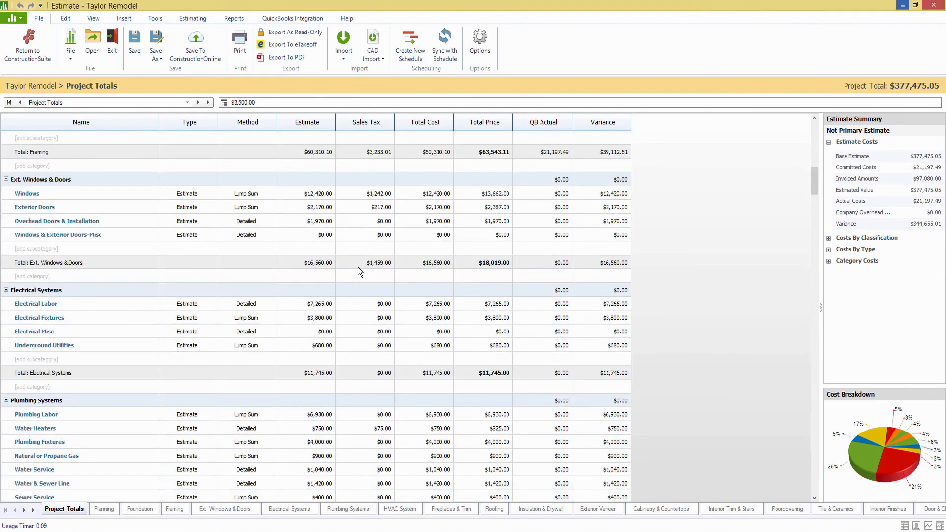
{"action": "scroll", "coordinate": [356, 274], "scroll_direction": "down", "scroll_amount": 4}
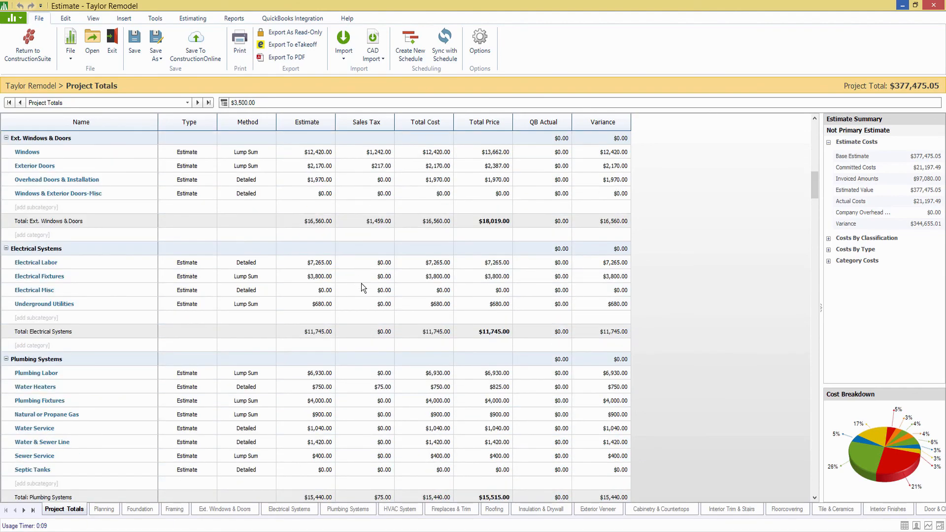
{"action": "double_click", "coordinate": [44, 235]}
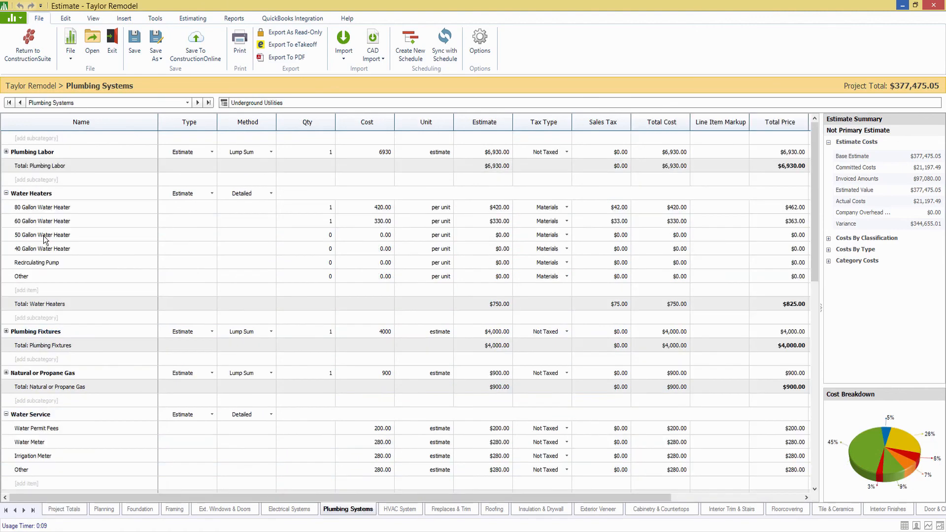
{"action": "scroll", "coordinate": [227, 311], "scroll_direction": "down", "scroll_amount": 1}
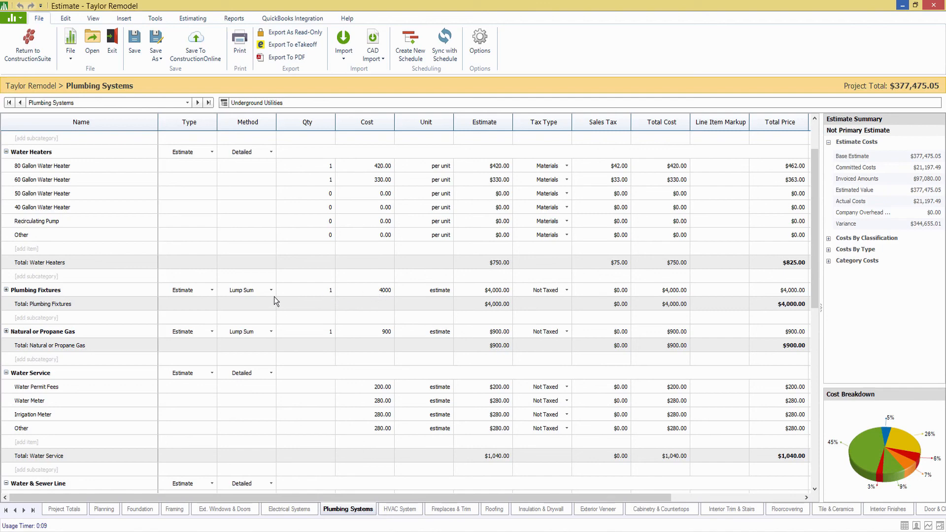
{"action": "left_click", "coordinate": [205, 289]}
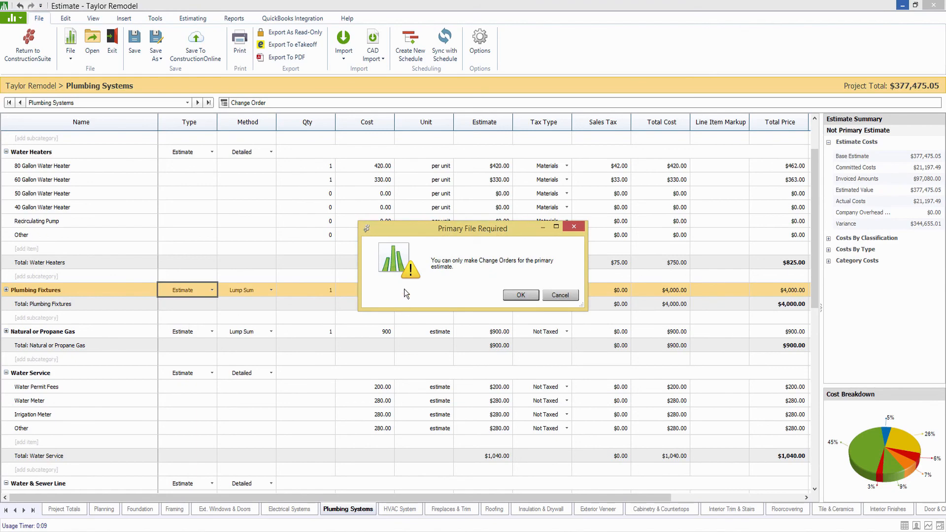
Save As over 'Estimate - Taylor Remodel' with Primary File checked, replacing the existing file.
{"action": "left_click", "coordinate": [516, 294]}
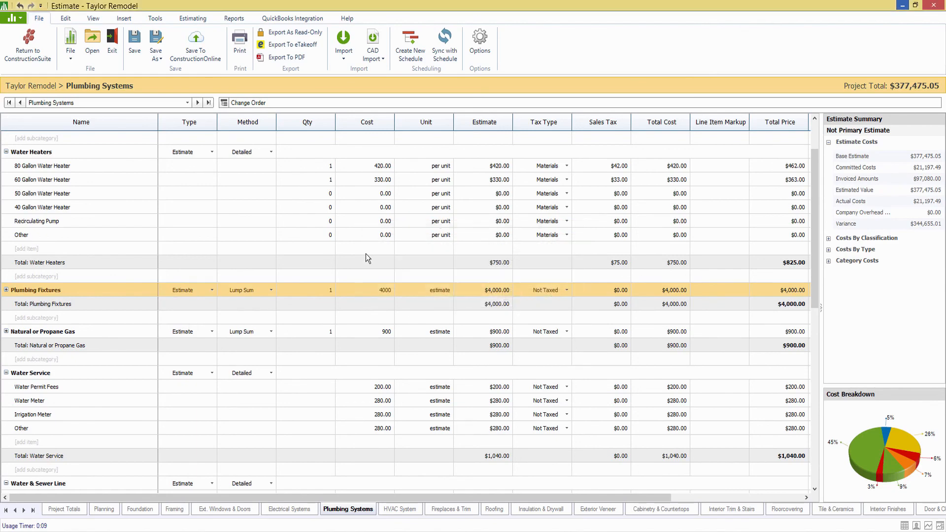
{"action": "left_click", "coordinate": [156, 53]}
{"action": "left_click", "coordinate": [176, 72]}
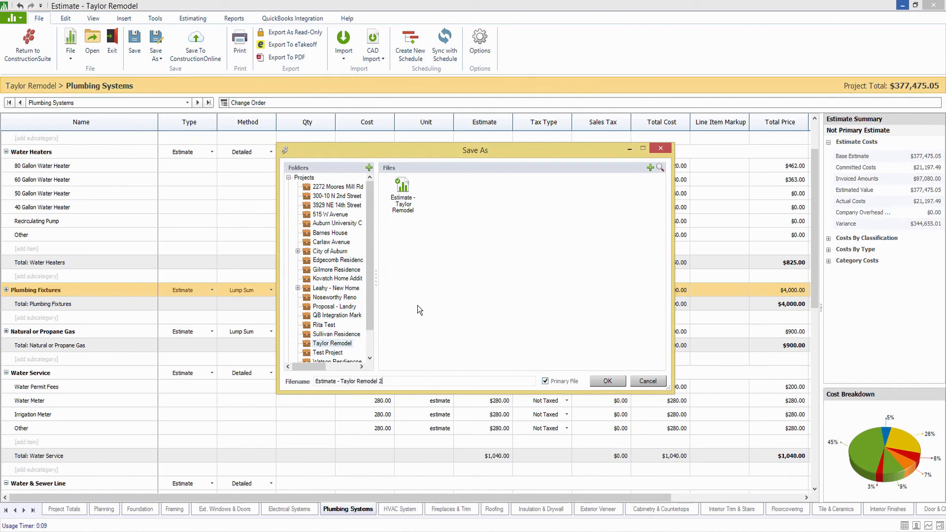
{"action": "left_click", "coordinate": [402, 201]}
{"action": "left_click", "coordinate": [607, 381]}
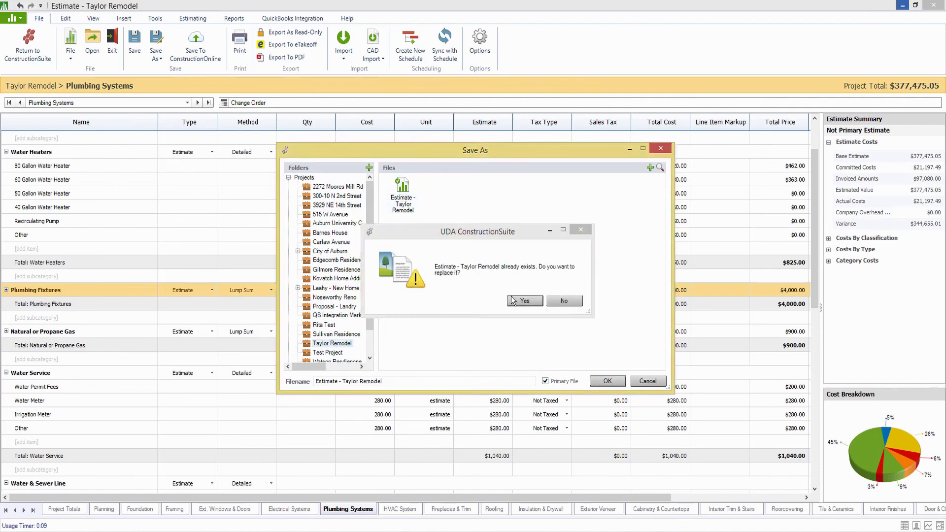
{"action": "left_click", "coordinate": [510, 297]}
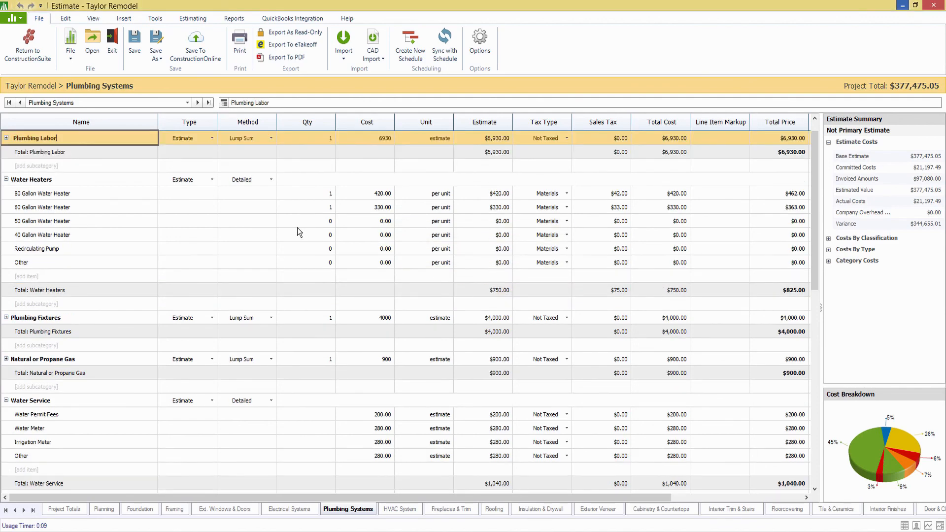
Make the Plumbing Fixtures row a new change order named 'Plumbing Fixtures CO'.
{"action": "scroll", "coordinate": [297, 227], "scroll_direction": "up", "scroll_amount": 1}
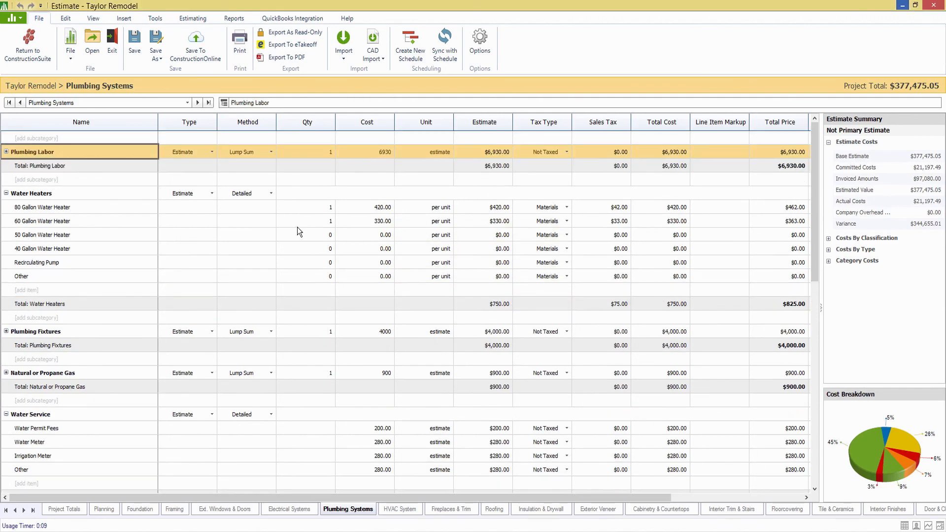
{"action": "left_click", "coordinate": [208, 329]}
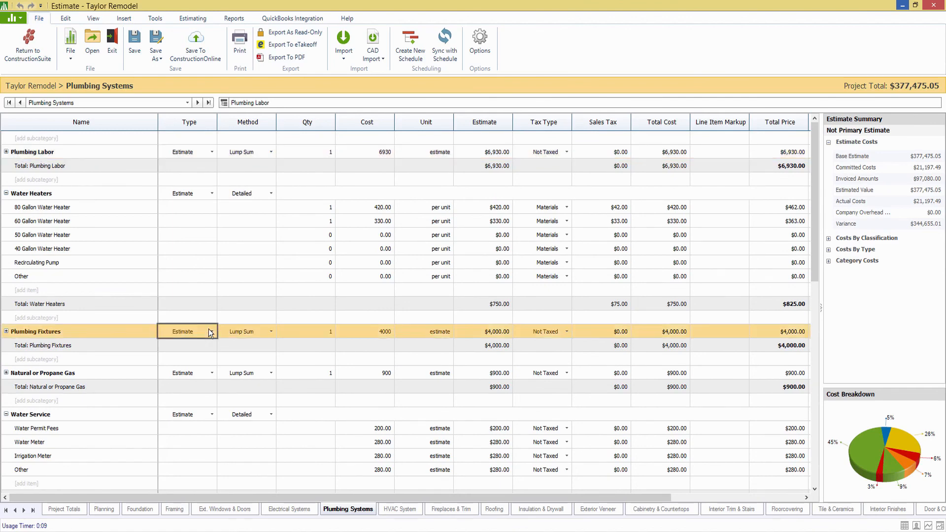
{"action": "left_click", "coordinate": [211, 330]}
{"action": "left_click", "coordinate": [182, 363]}
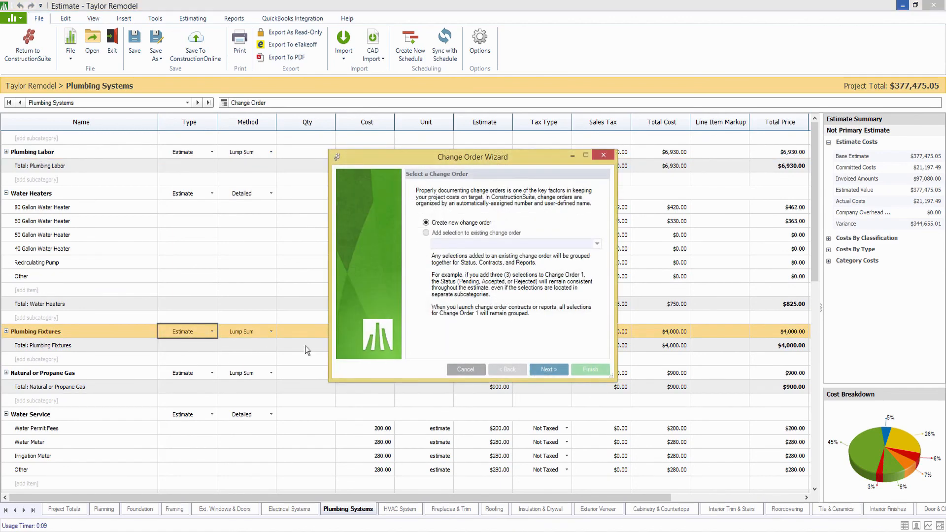
{"action": "left_click", "coordinate": [554, 370]}
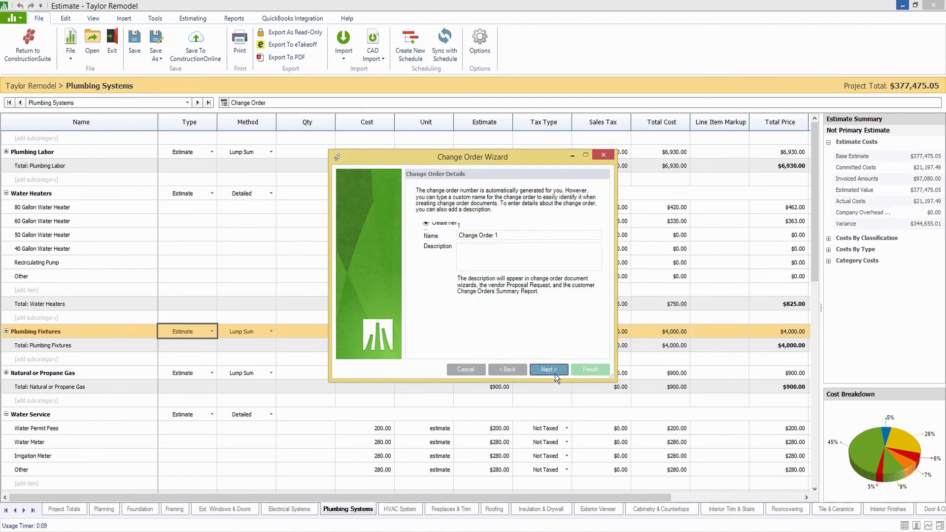
{"action": "left_click_drag", "start_coordinate": [436, 229], "coordinate": [416, 232]}
{"action": "type", "text": "Plumbing Fixtures CO"}
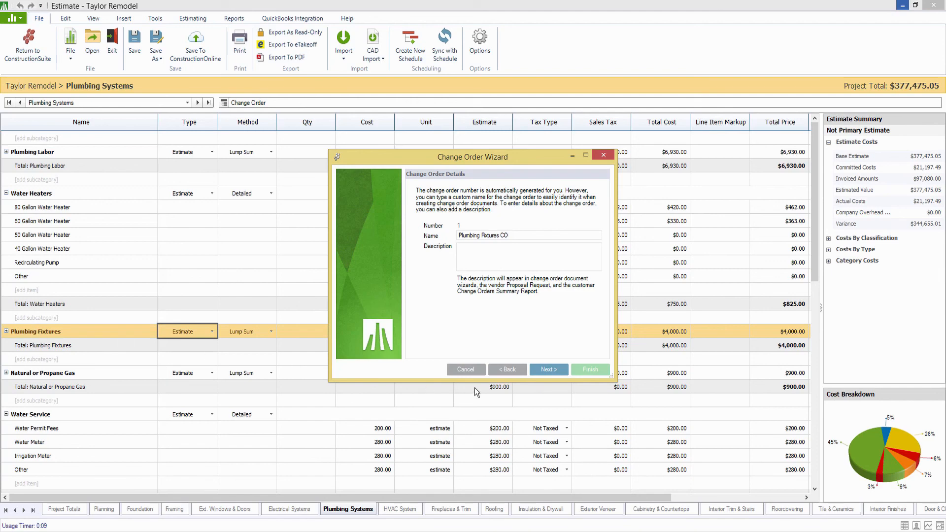
Keep Pending status and the Plumbing Systems location, finishing it as a new subcategory.
{"action": "left_click", "coordinate": [543, 368]}
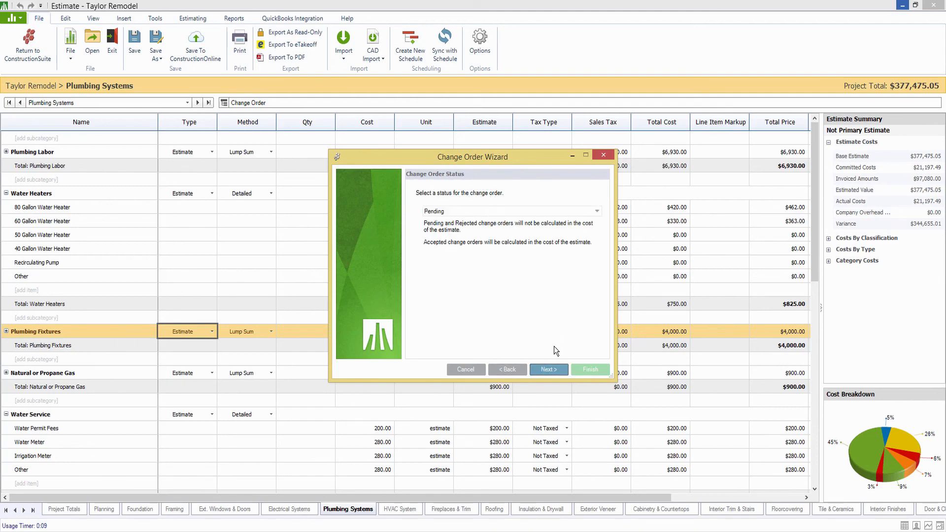
{"action": "left_click", "coordinate": [546, 369]}
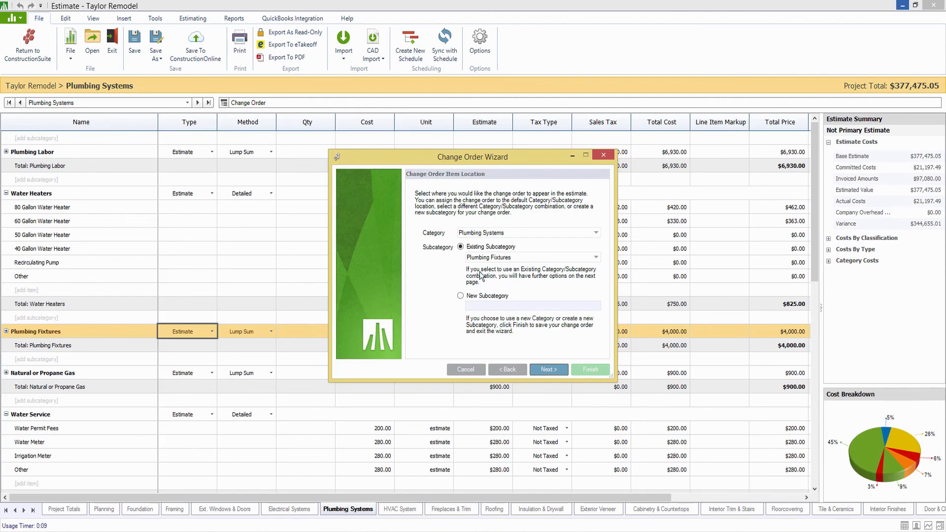
{"action": "left_click", "coordinate": [554, 369]}
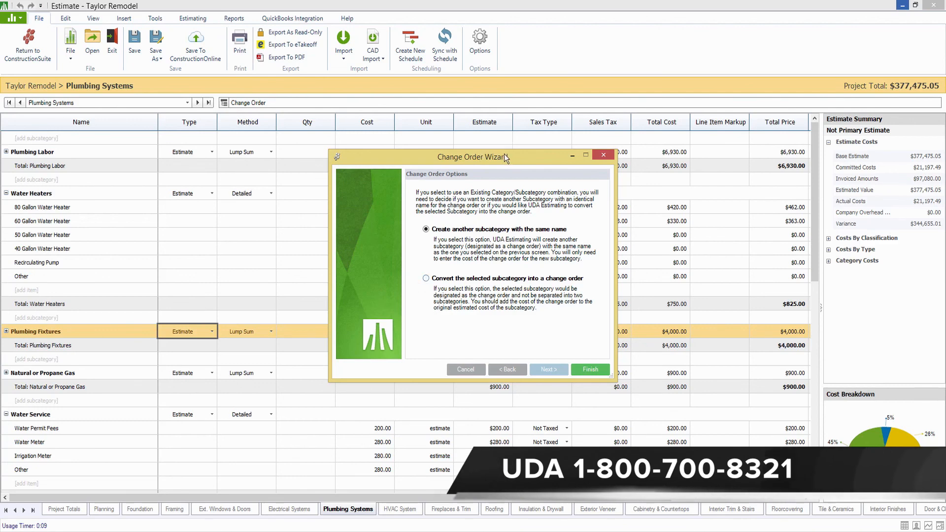
{"action": "left_click_drag", "start_coordinate": [504, 156], "coordinate": [488, 69]}
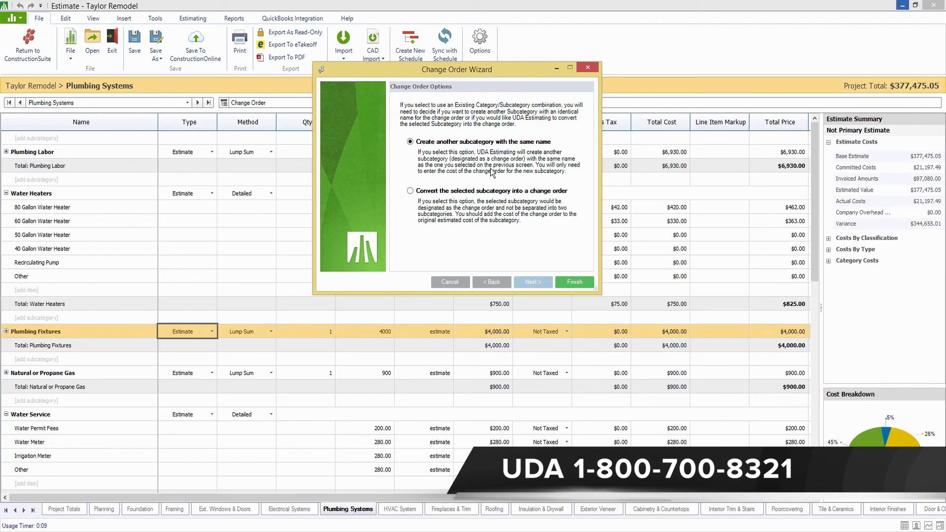
{"action": "left_click", "coordinate": [562, 282]}
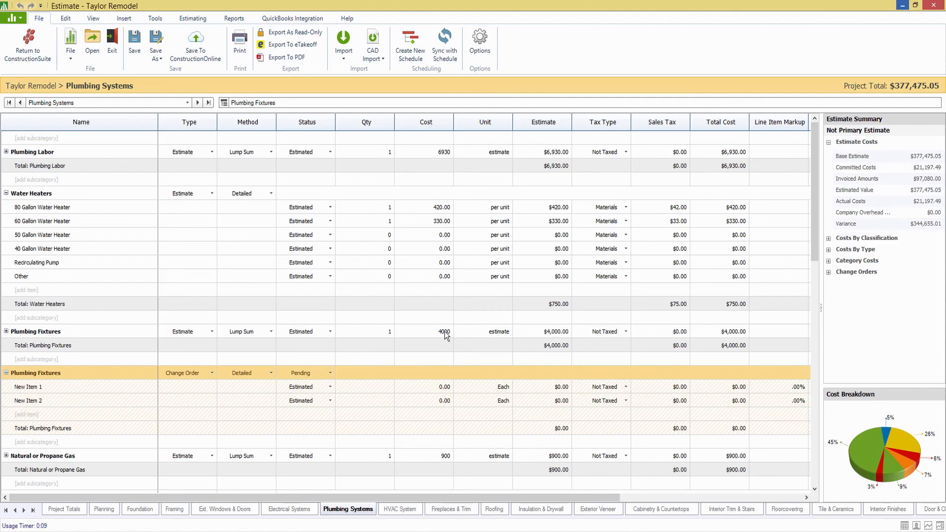
Switch the Plumbing Fixtures change order to Lump Sum with a cost of 1500.
{"action": "left_click", "coordinate": [155, 327]}
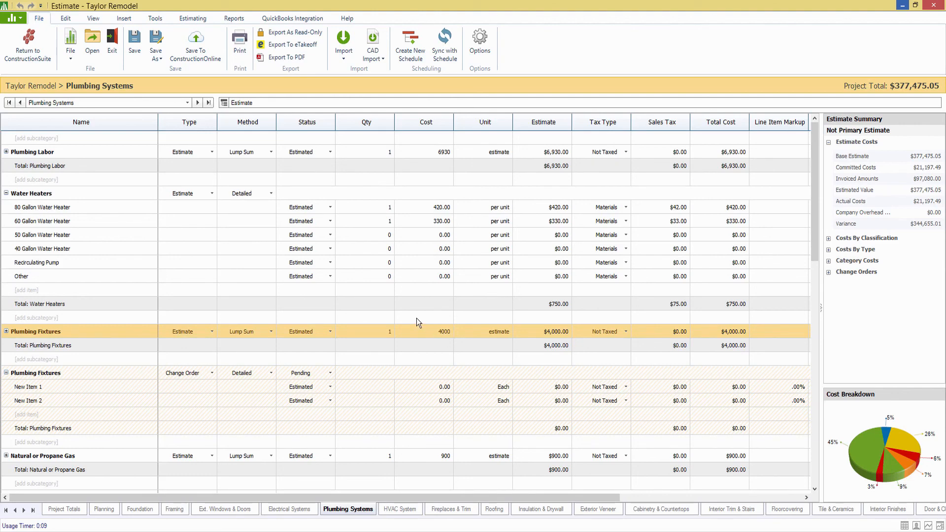
{"action": "left_click", "coordinate": [268, 375]}
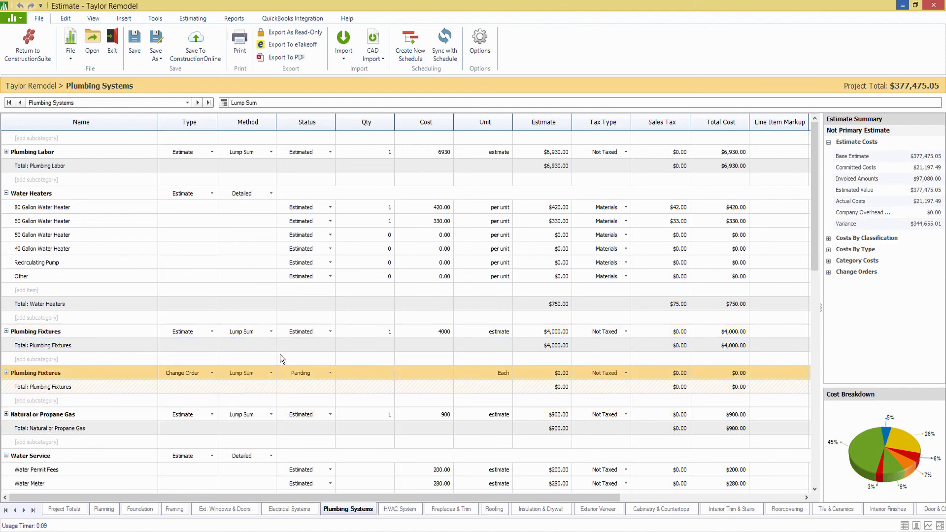
{"action": "left_click", "coordinate": [453, 373]}
{"action": "type", "text": "1500"}
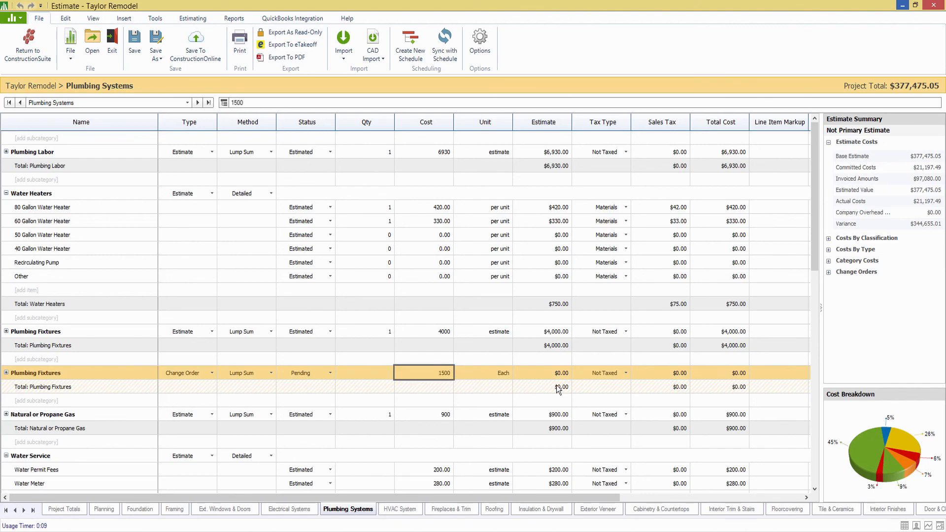
{"action": "left_click", "coordinate": [381, 376]}
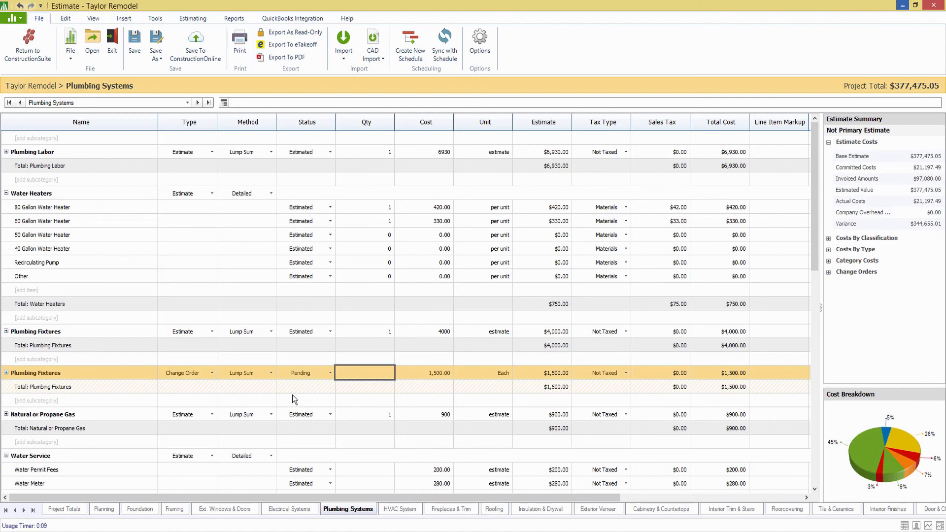
{"action": "left_click", "coordinate": [347, 361]}
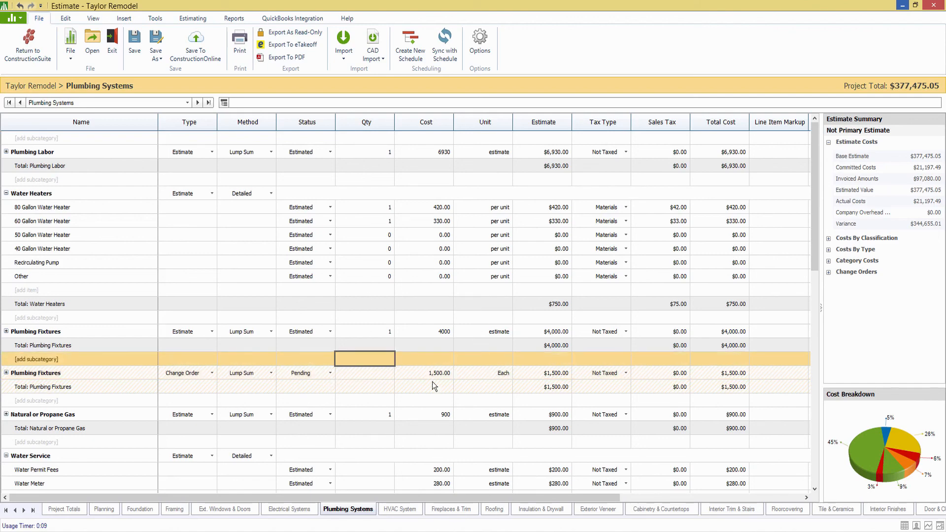
{"action": "left_click", "coordinate": [234, 19]}
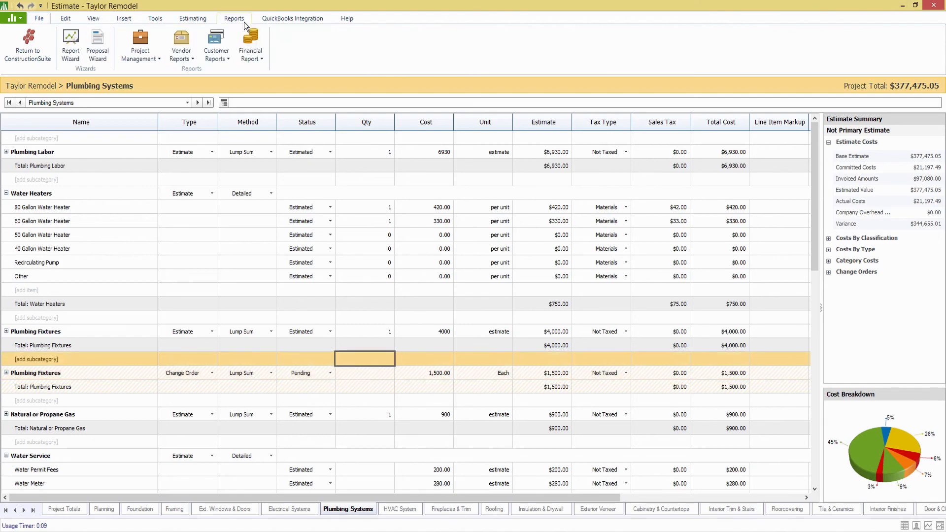
On the QuickBooks Integration tab, change the change order's Status to Accepted.
{"action": "left_click", "coordinate": [227, 58]}
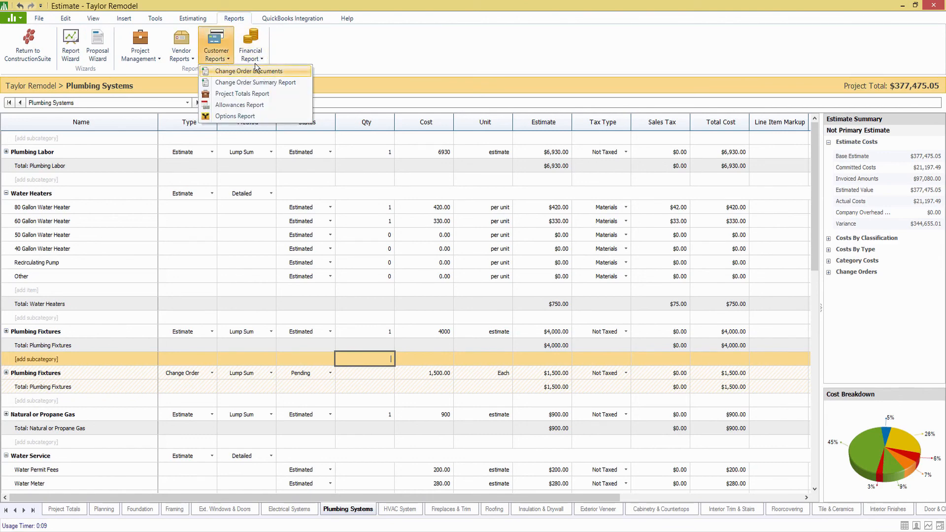
{"action": "left_click", "coordinate": [234, 19]}
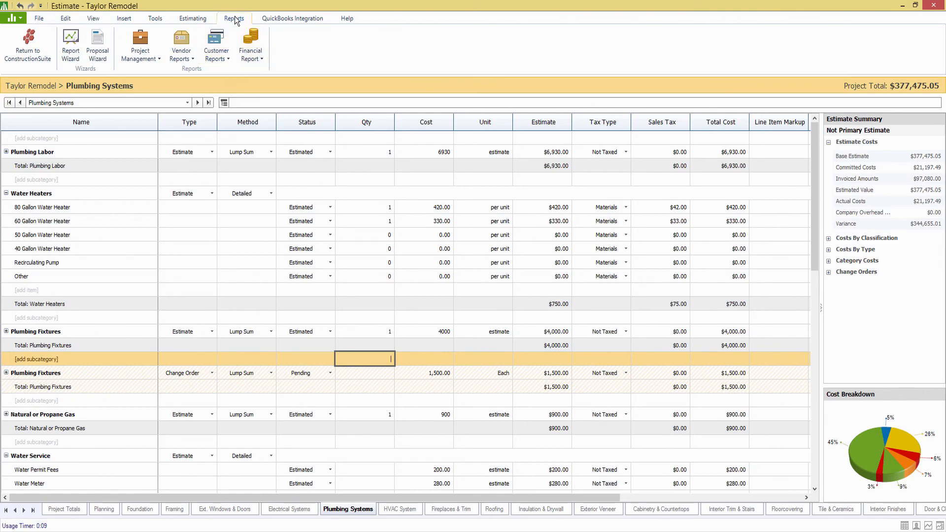
{"action": "left_click", "coordinate": [262, 19]}
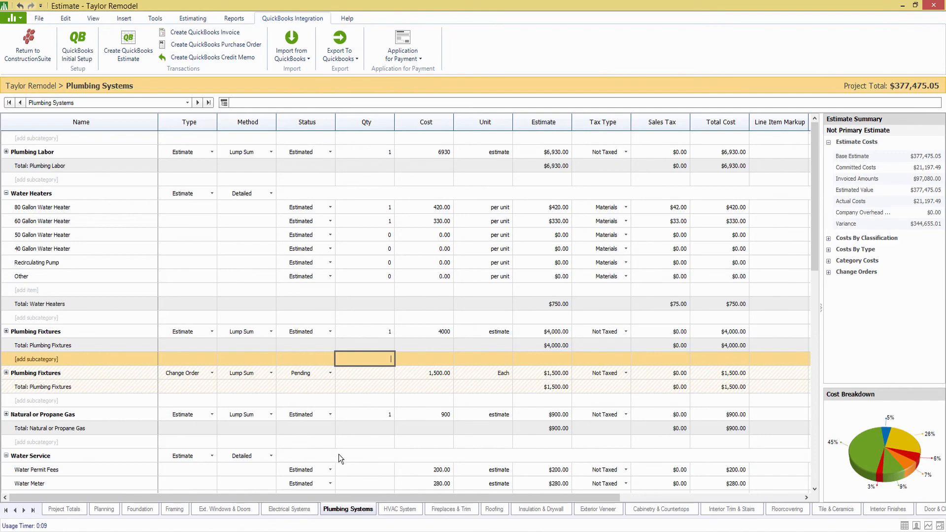
{"action": "left_click", "coordinate": [329, 370]}
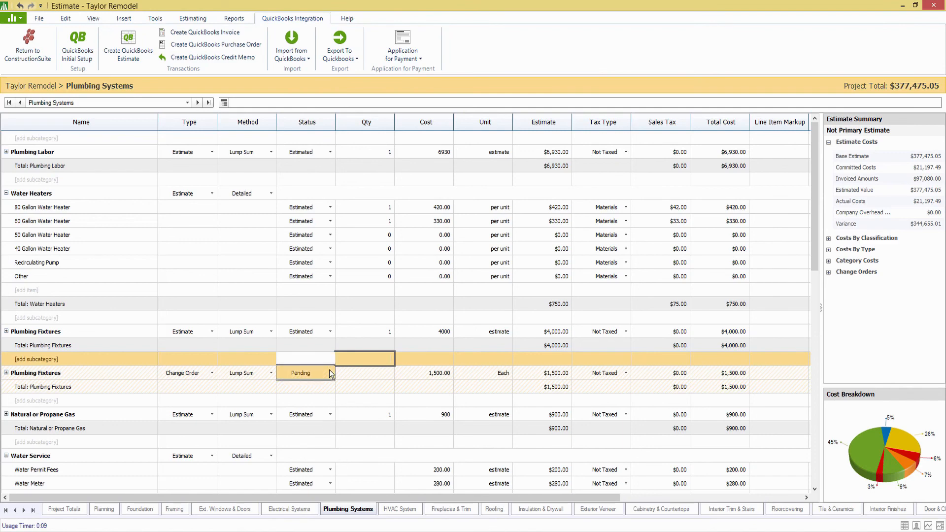
{"action": "left_click", "coordinate": [329, 371]}
{"action": "left_click", "coordinate": [294, 391]}
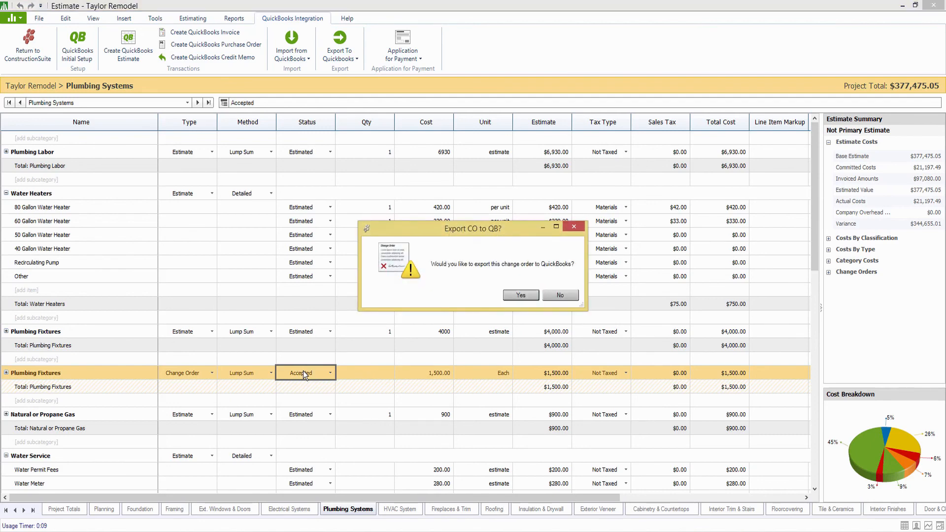
Export the change order to QuickBooks as an Entire Workbook estimate and bring it forward.
{"action": "left_click", "coordinate": [520, 296]}
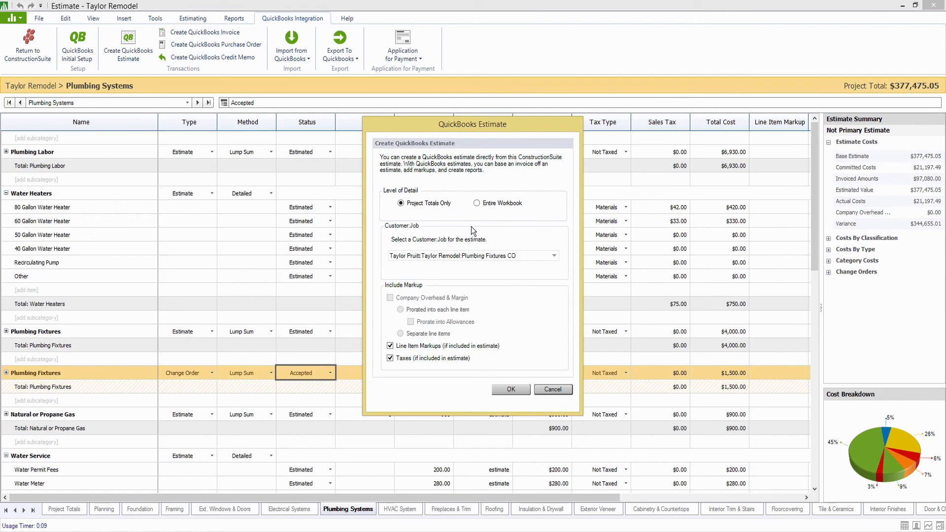
{"action": "left_click_drag", "start_coordinate": [477, 128], "coordinate": [467, 129]}
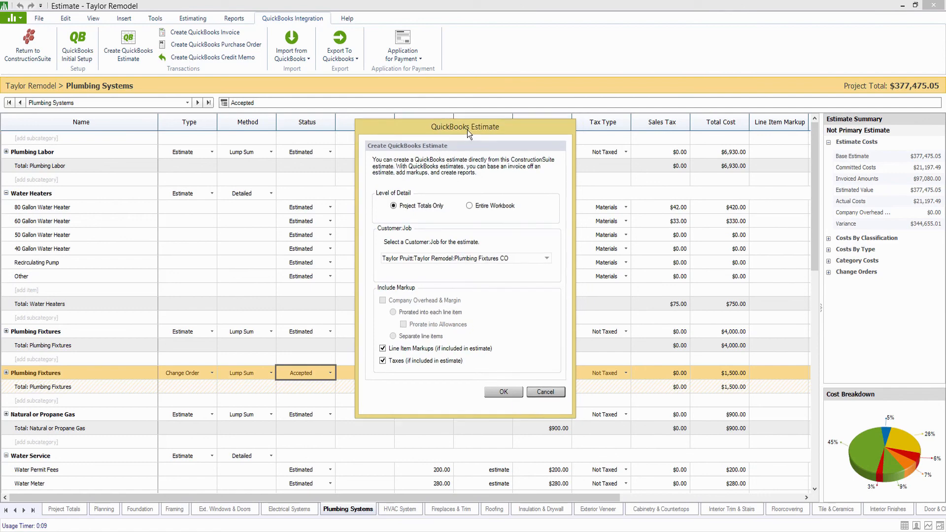
{"action": "left_click", "coordinate": [469, 206]}
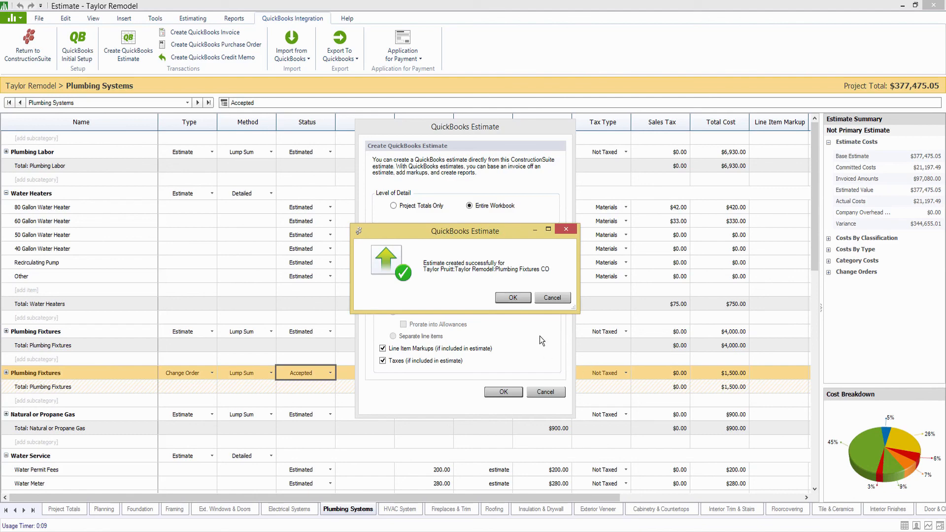
{"action": "left_click_drag", "start_coordinate": [501, 240], "coordinate": [803, 228]}
{"action": "left_click", "coordinate": [517, 120]}
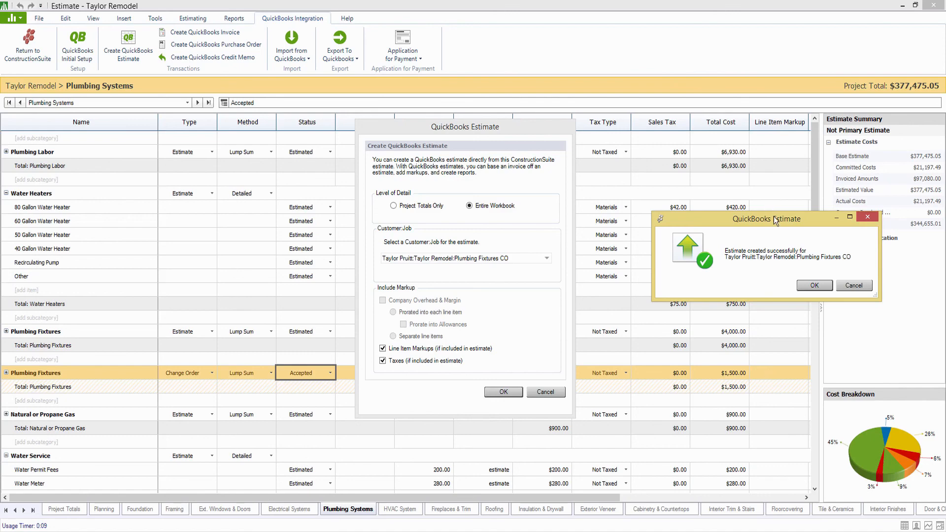
{"action": "left_click_drag", "start_coordinate": [773, 216], "coordinate": [479, 264]}
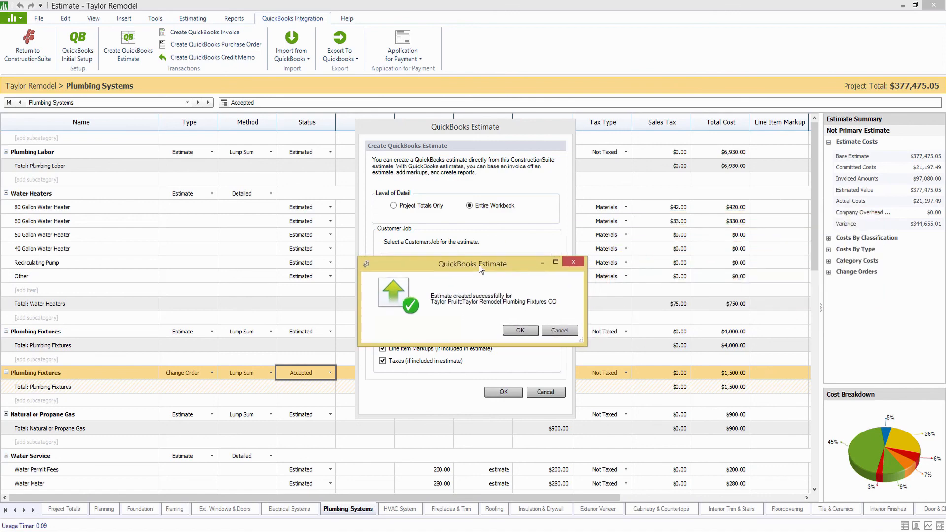
{"action": "left_click", "coordinate": [519, 329]}
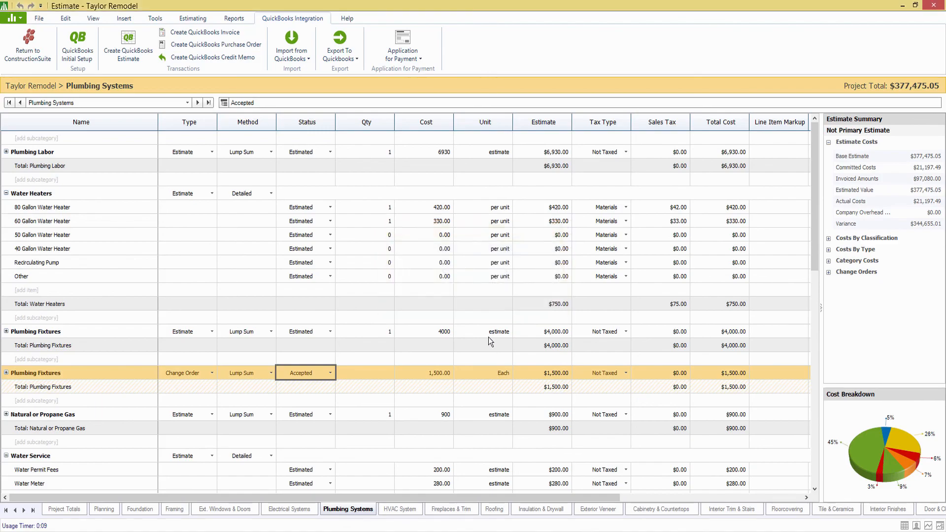
{"action": "left_click", "coordinate": [342, 531]}
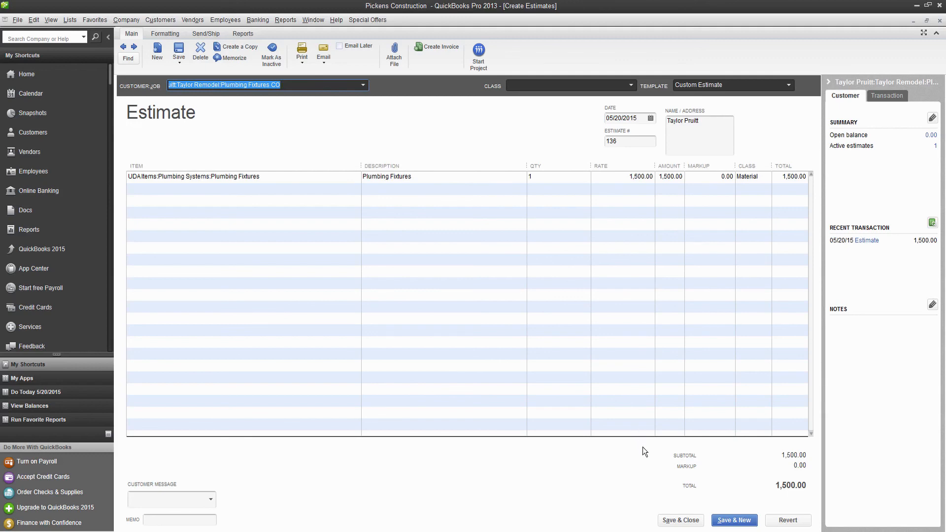
Save the new estimate and reopen estimate 136 from the Plumbing Fixtures CO job.
{"action": "left_click", "coordinate": [676, 521]}
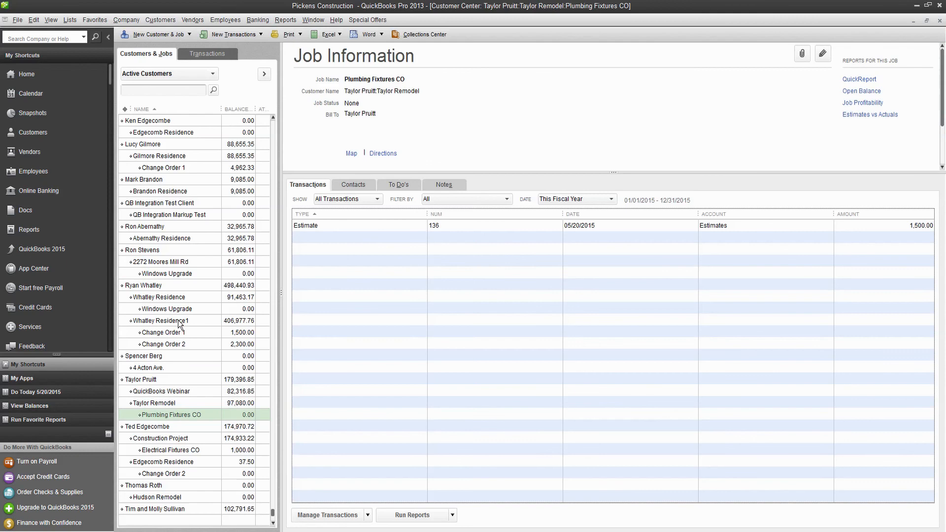
{"action": "left_click", "coordinate": [165, 404]}
{"action": "left_click", "coordinate": [172, 414]}
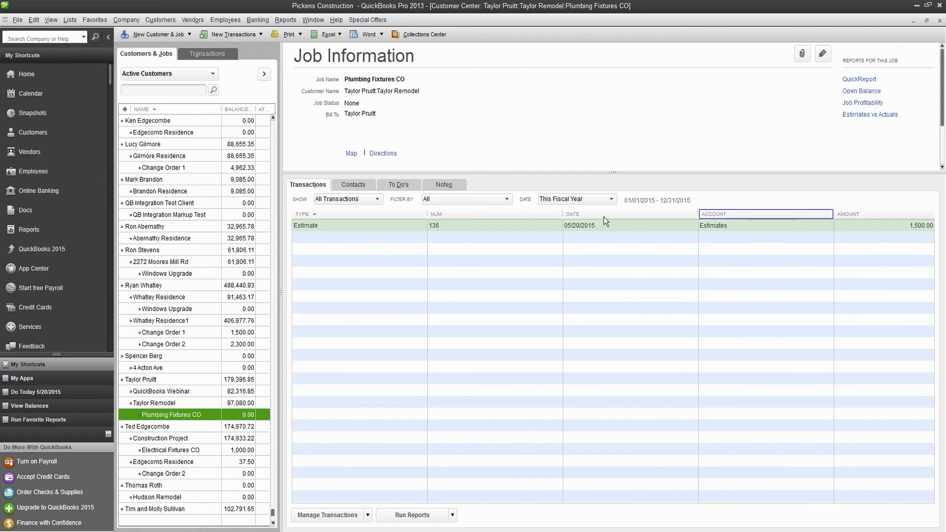
{"action": "double_click", "coordinate": [369, 225]}
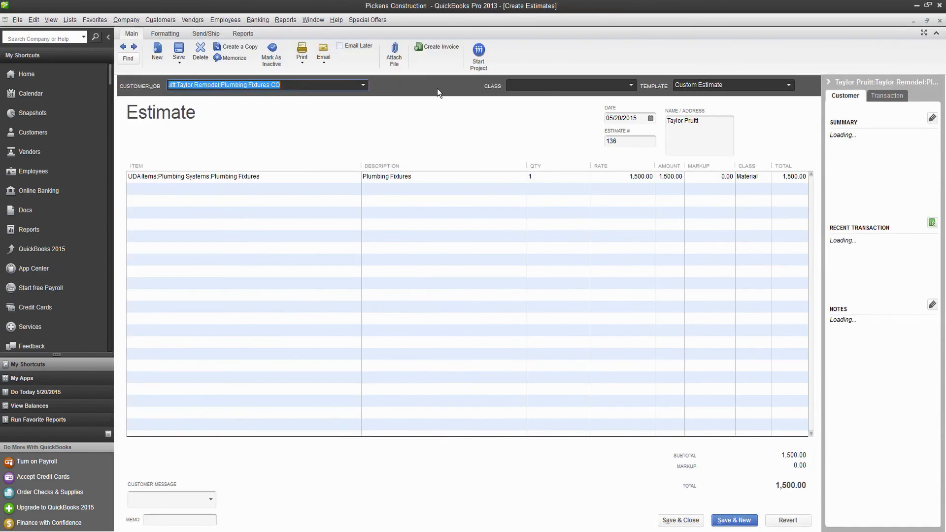
Create and save an invoice for the entire estimate (100%), then check the job's transactions.
{"action": "left_click", "coordinate": [451, 46]}
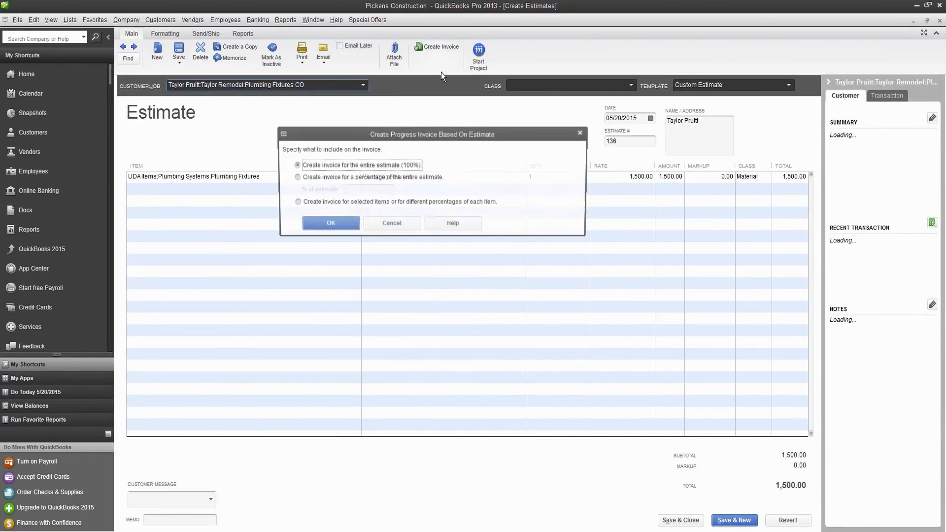
{"action": "left_click", "coordinate": [321, 224]}
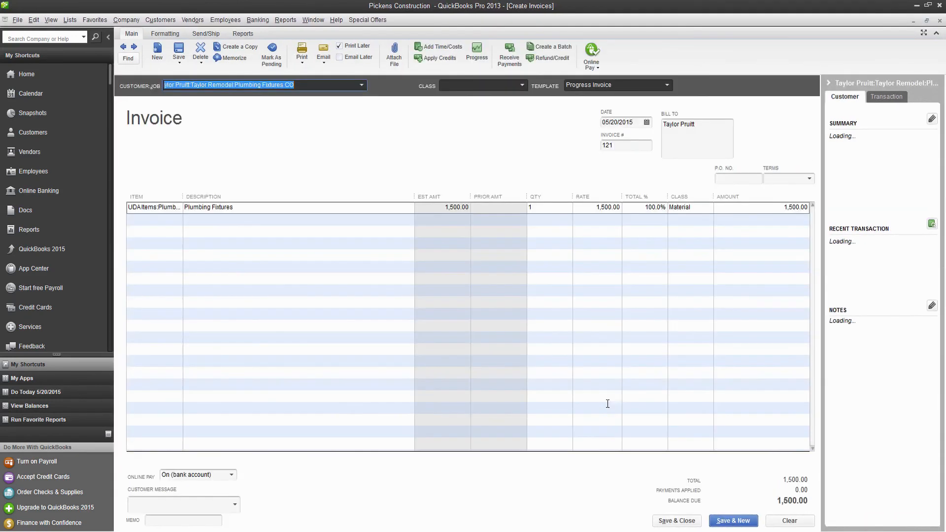
{"action": "left_click", "coordinate": [687, 521]}
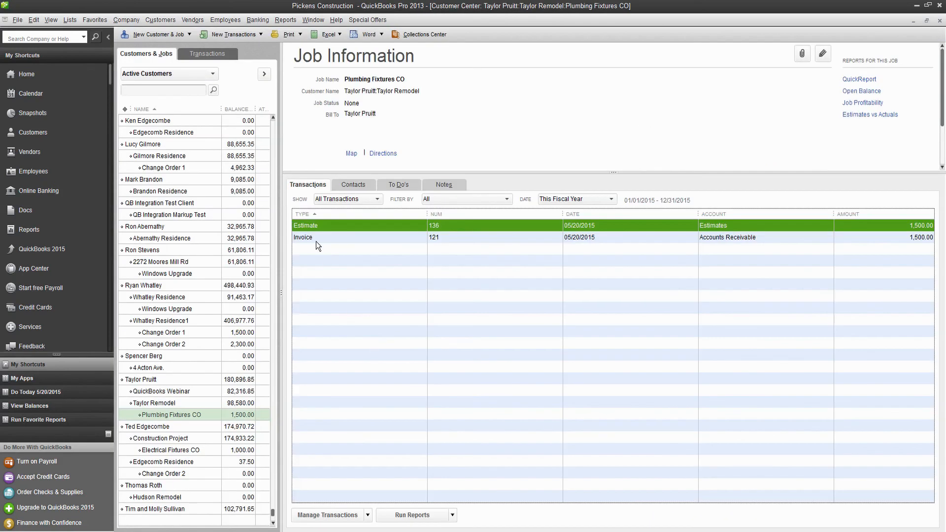
{"action": "left_click", "coordinate": [315, 241]}
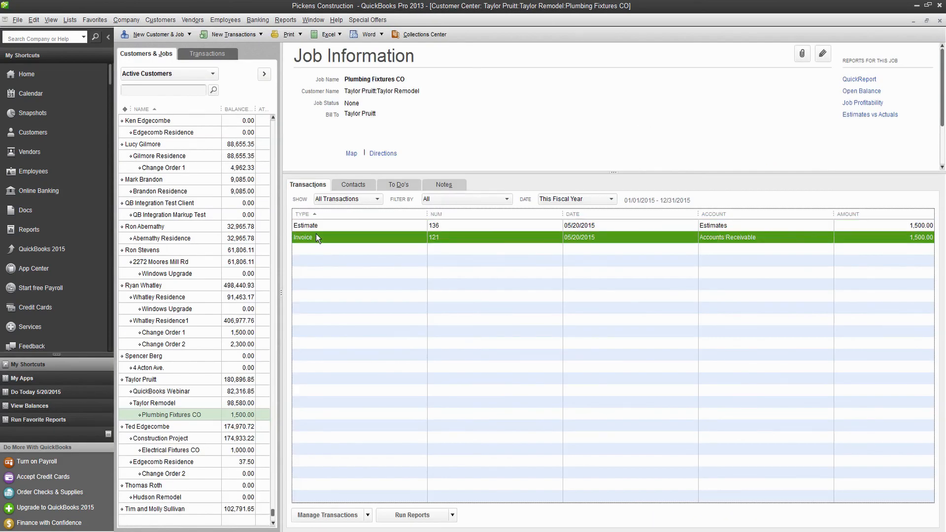
{"action": "left_click", "coordinate": [311, 230]}
Start a progress invoice from Taylor Remodel estimate 135, billing items at different percentages.
{"action": "left_click", "coordinate": [178, 402]}
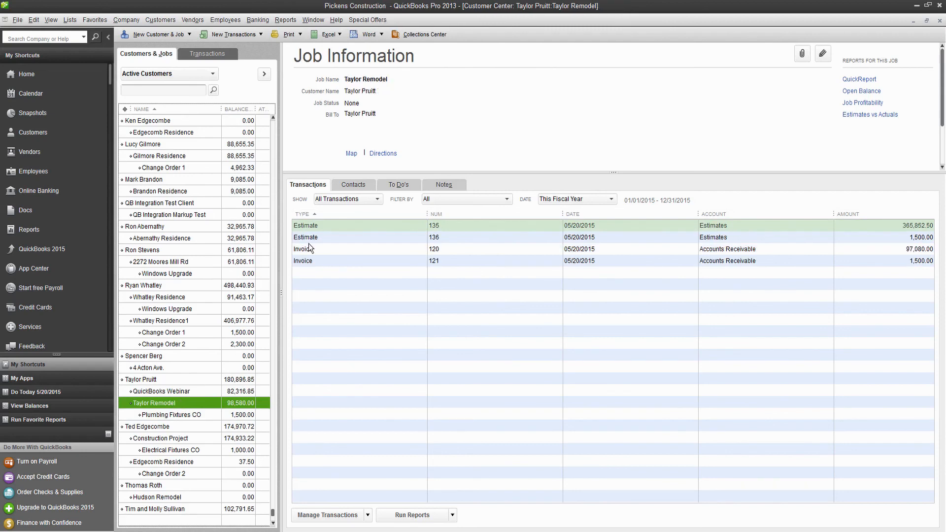
{"action": "double_click", "coordinate": [329, 227]}
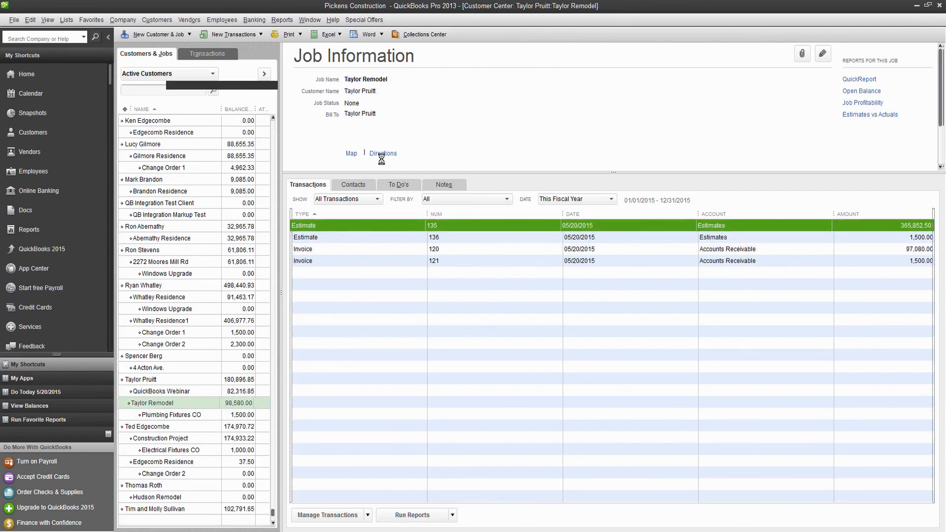
{"action": "left_click", "coordinate": [435, 48]}
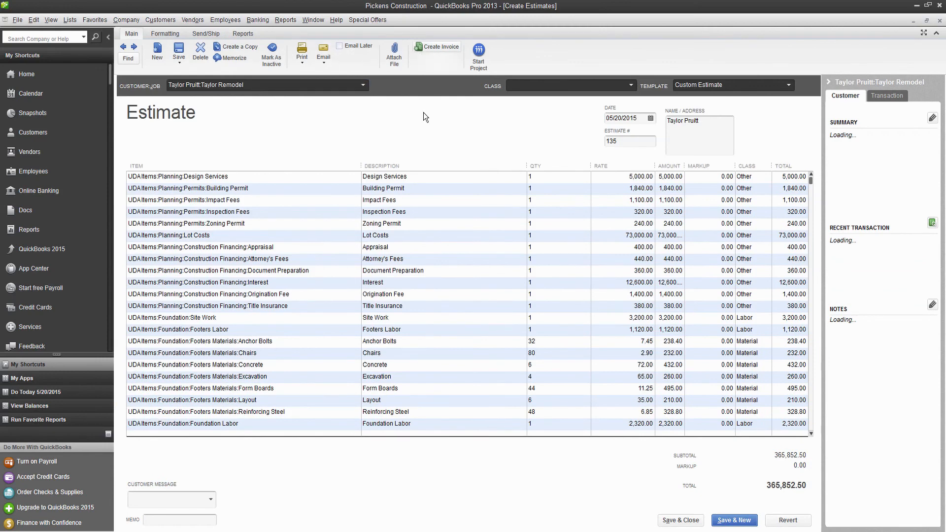
{"action": "left_click", "coordinate": [355, 203]}
{"action": "left_click", "coordinate": [333, 224]}
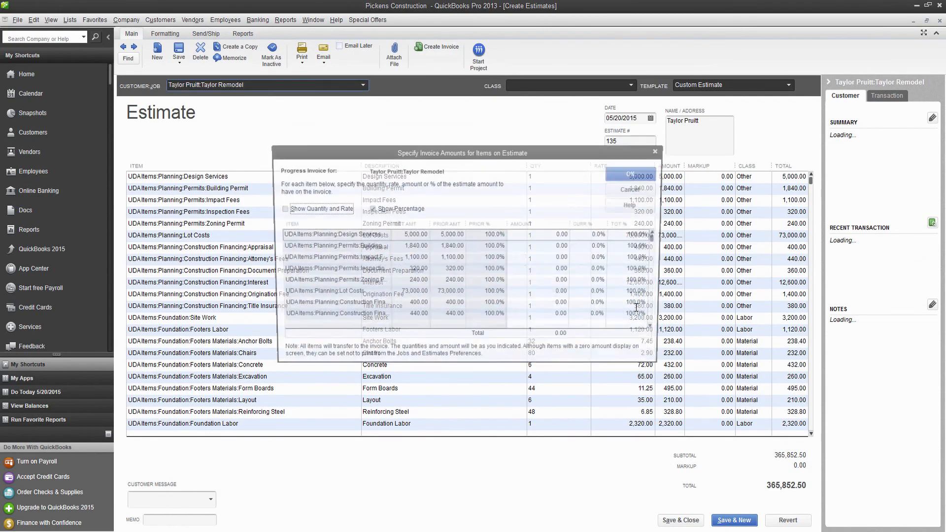
{"action": "left_click_drag", "start_coordinate": [658, 241], "coordinate": [659, 233]}
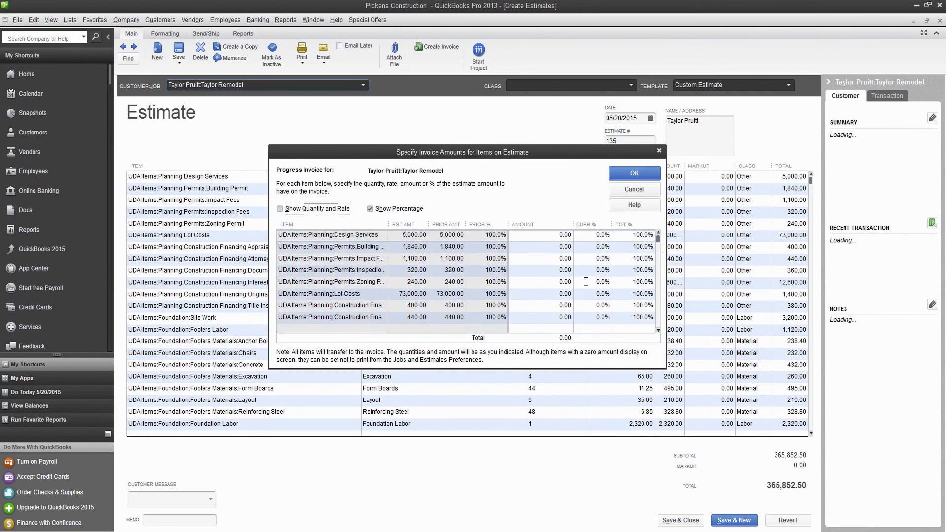
{"action": "scroll", "coordinate": [586, 281], "scroll_direction": "down", "scroll_amount": 3}
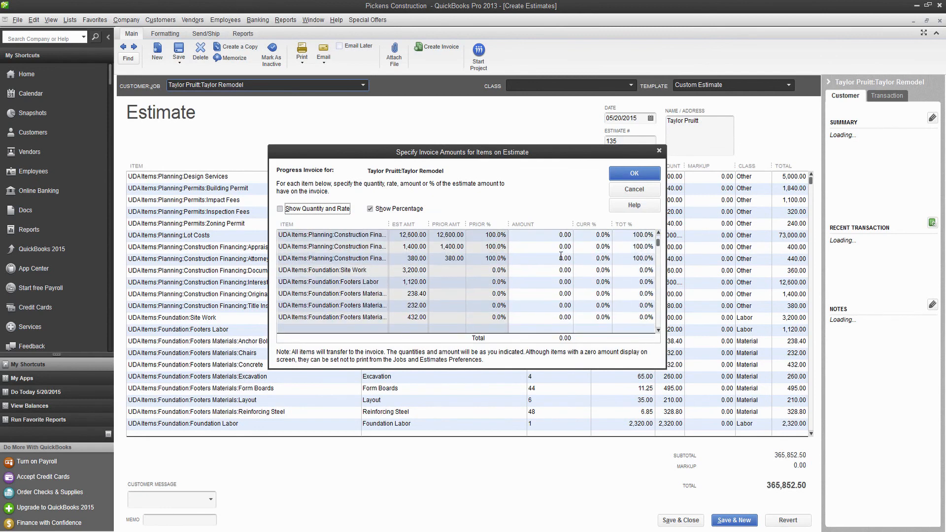
Enter Site Work 75%, Footers rows 100%, then 50, 50, 25, 75, and Foundation Labor 100%.
{"action": "left_click", "coordinate": [596, 270]}
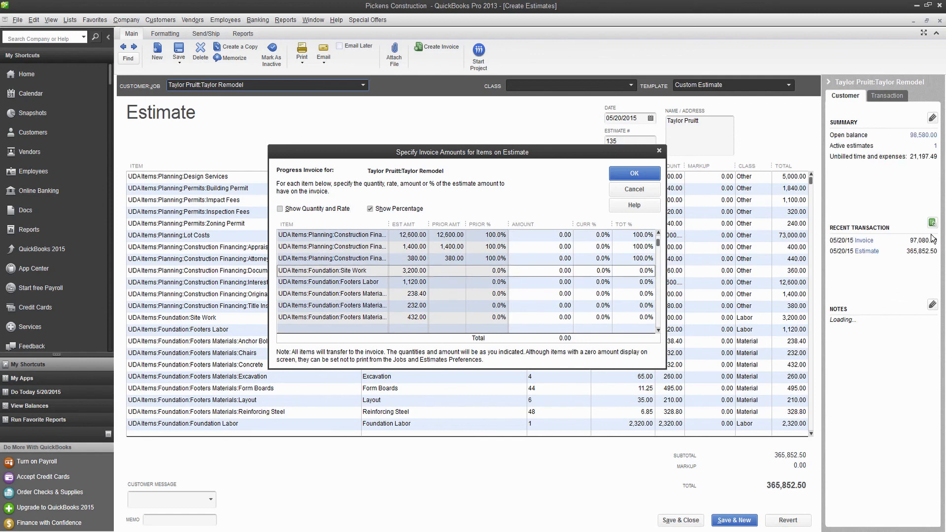
{"action": "type", "text": "750"}
{"action": "key", "text": "Tab"}
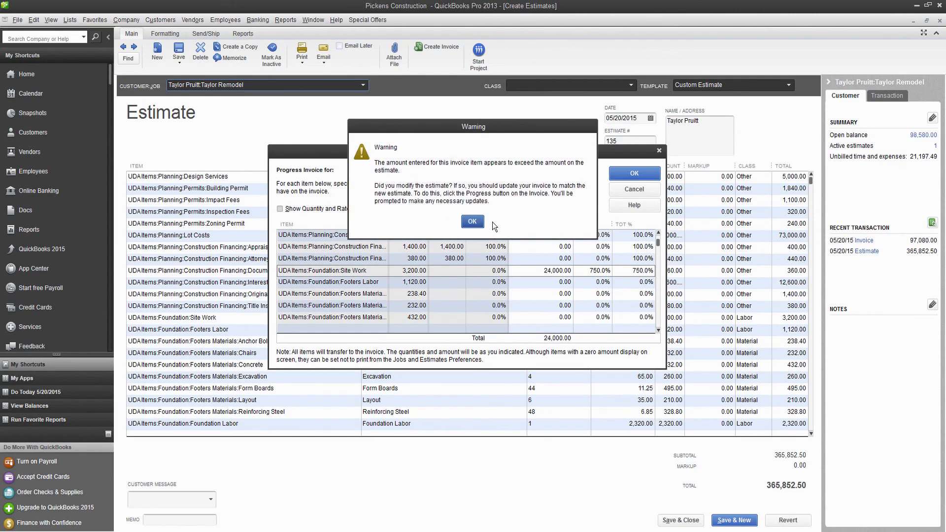
{"action": "left_click", "coordinate": [471, 222]}
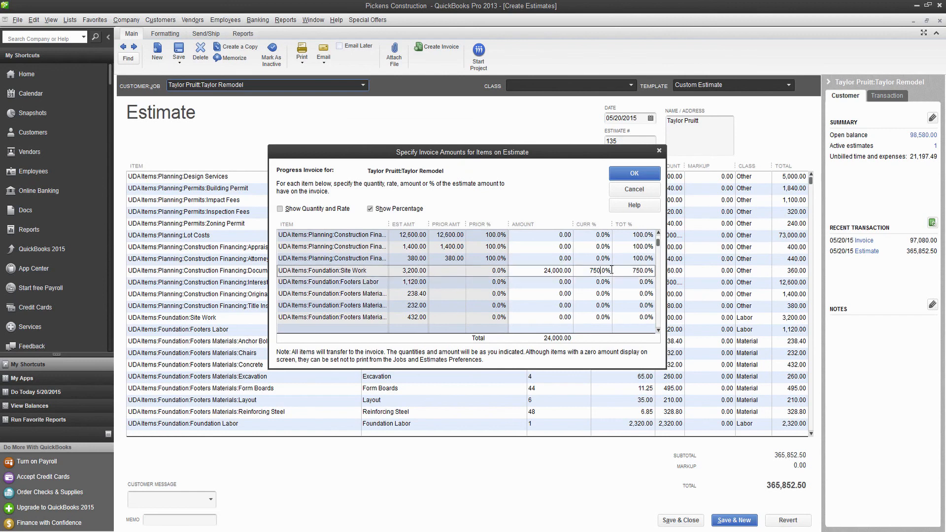
{"action": "key", "text": "Tab"}
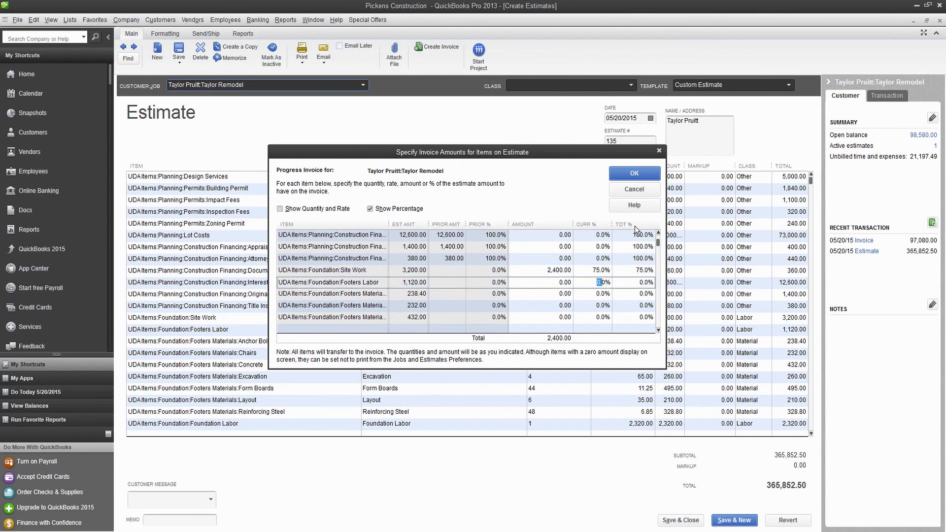
{"action": "type", "text": "1000"}
{"action": "key", "text": "Tab"}
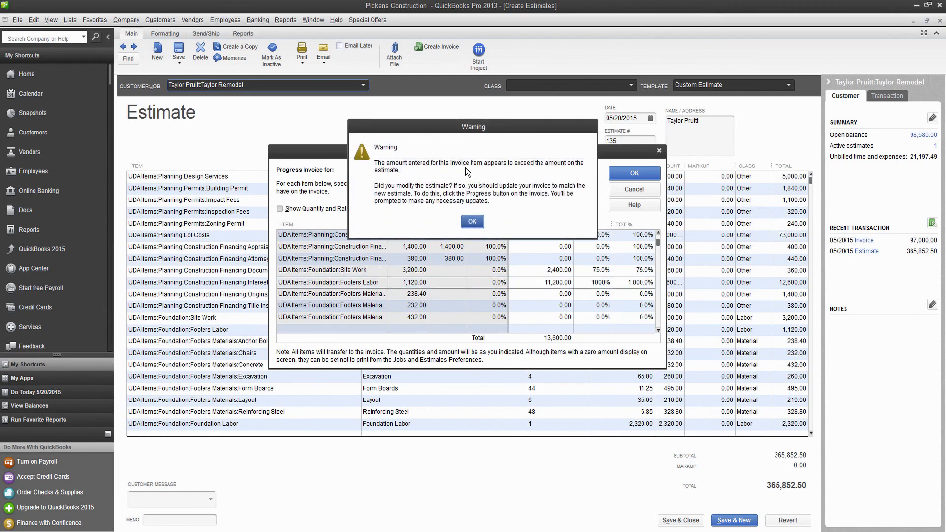
{"action": "left_click", "coordinate": [472, 222]}
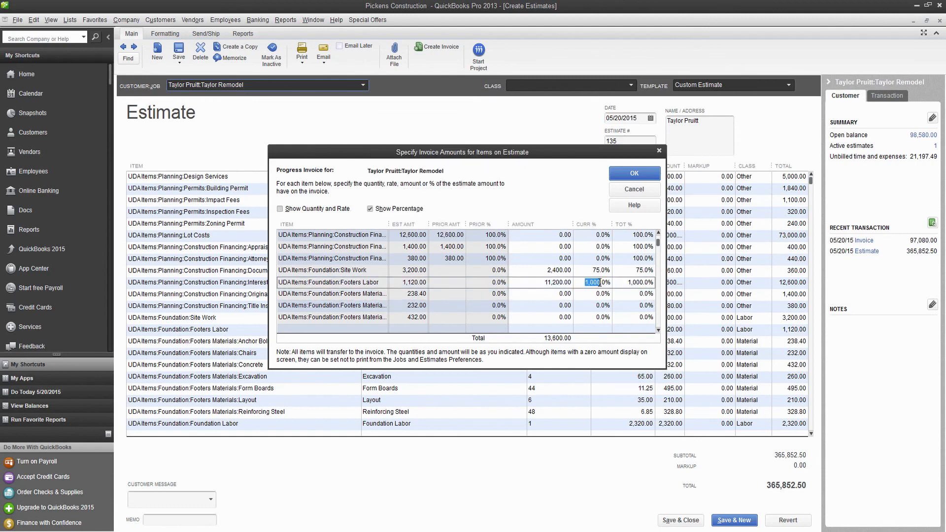
{"action": "key", "text": "BackSpace"}
{"action": "left_click", "coordinate": [600, 293]}
{"action": "type", "text": "100"}
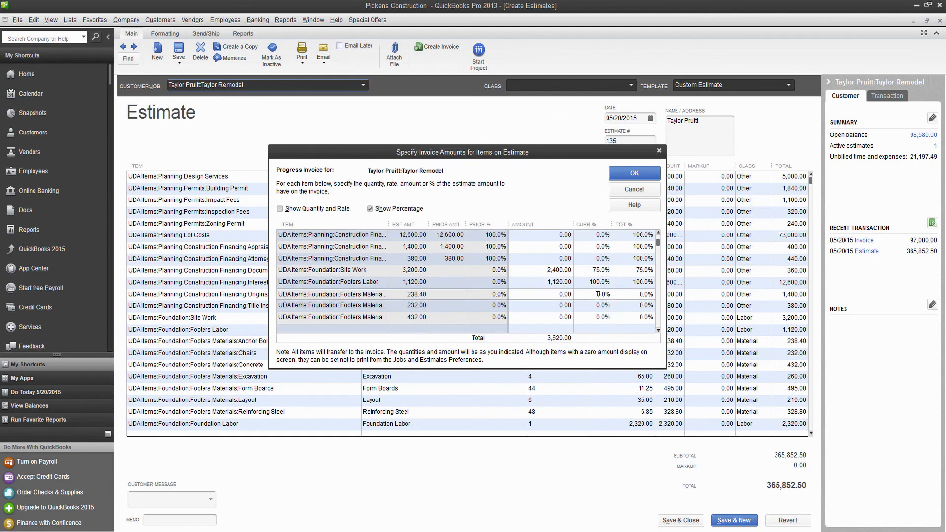
{"action": "key", "text": "Tab"}
{"action": "type", "text": "100"}
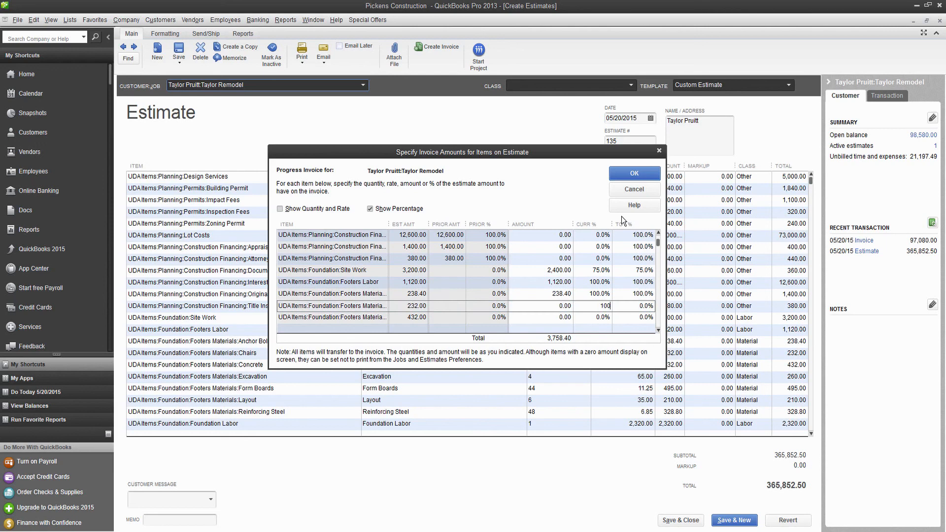
{"action": "key", "text": "Tab"}
{"action": "type", "text": "100"}
{"action": "key", "text": "Tab"}
{"action": "type", "text": "50"}
{"action": "key", "text": "Tab"}
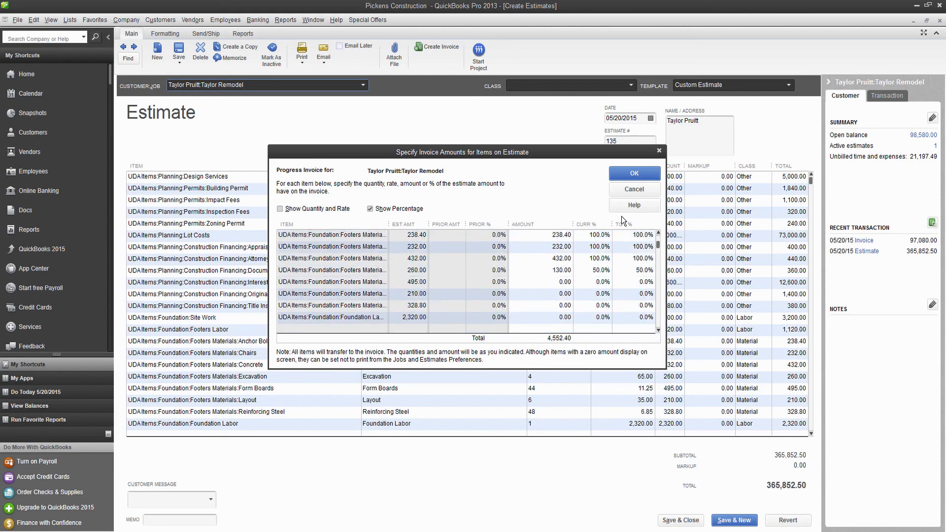
{"action": "type", "text": "50"}
{"action": "key", "text": "Tab"}
{"action": "type", "text": "25"}
{"action": "key", "text": "Tab"}
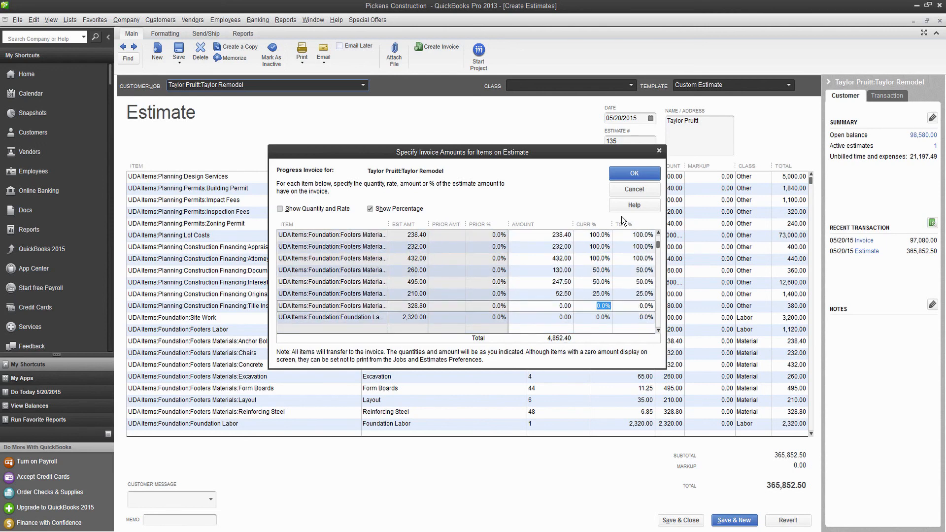
{"action": "type", "text": "75"}
{"action": "key", "text": "Tab"}
{"action": "type", "text": "100"}
{"action": "key", "text": "Tab"}
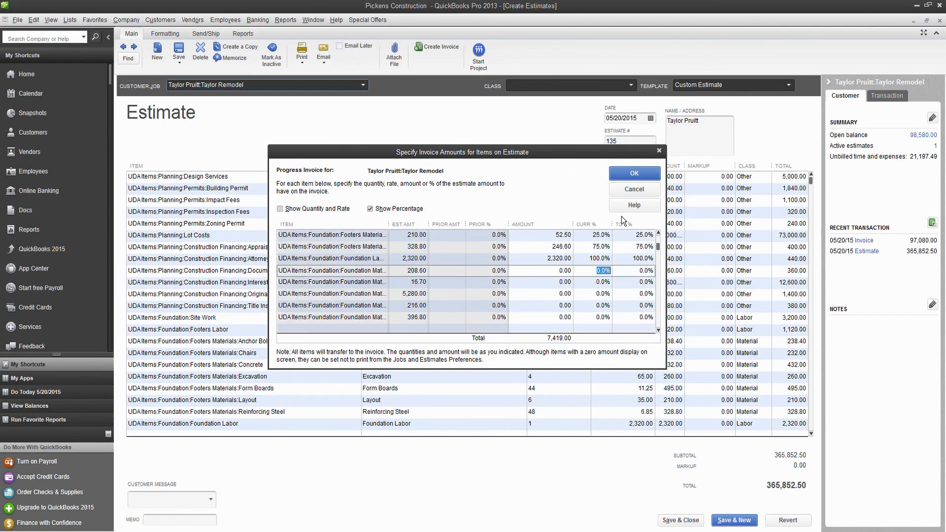
{"action": "type", "text": "100"}
{"action": "key", "text": "Tab"}
Enter the next percentages: 75.03, 50, 75, 50, then 100% for eleven further items.
{"action": "type", "text": "75.03"}
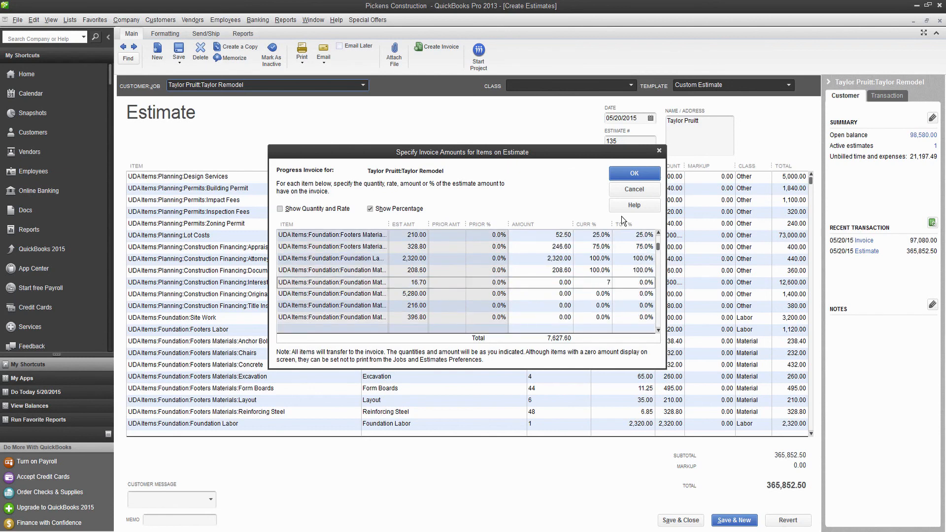
{"action": "key", "text": "Tab"}
{"action": "type", "text": "50"}
{"action": "key", "text": "Tab"}
{"action": "type", "text": "75"}
{"action": "key", "text": "Tab"}
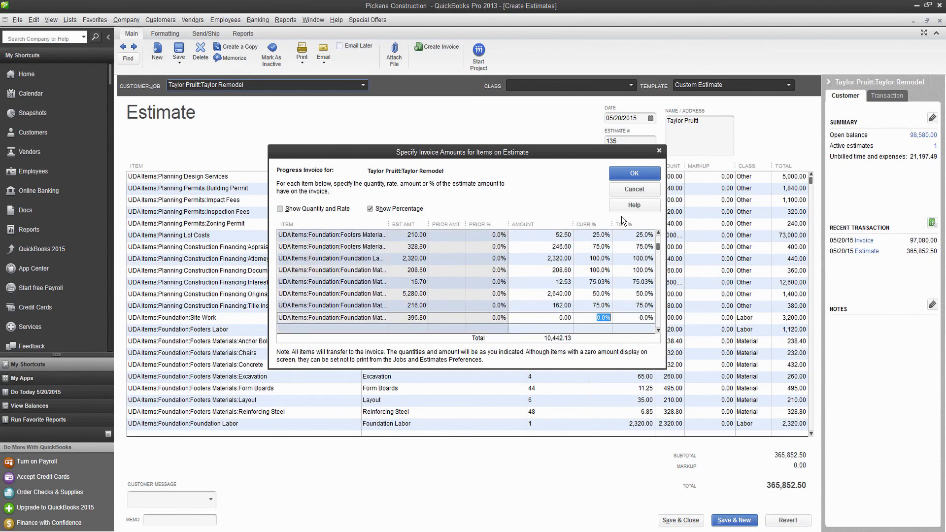
{"action": "type", "text": "50"}
{"action": "key", "text": "Tab"}
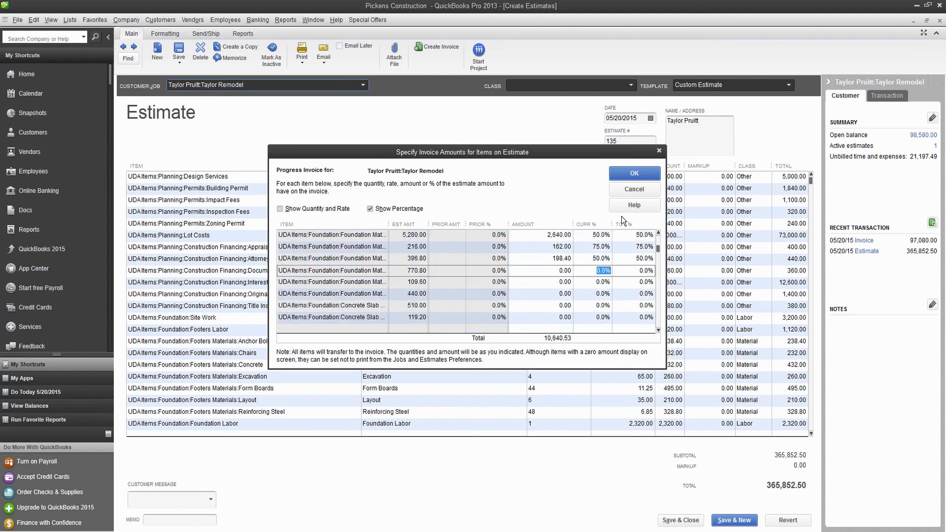
{"action": "type", "text": "100"}
{"action": "key", "text": "Tab"}
{"action": "type", "text": "100"}
{"action": "key", "text": "Tab"}
{"action": "type", "text": "100"}
{"action": "key", "text": "Tab"}
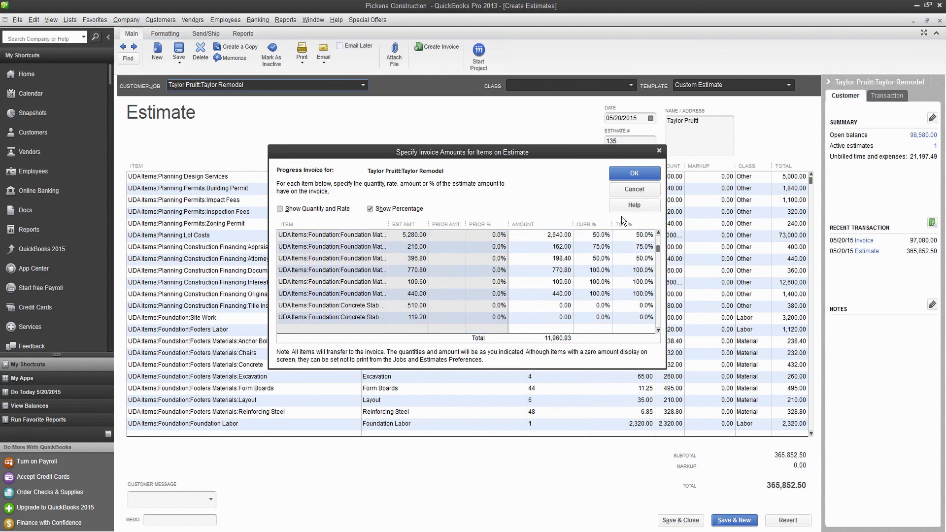
{"action": "type", "text": "100"}
{"action": "key", "text": "Tab"}
{"action": "type", "text": "100"}
{"action": "key", "text": "Tab"}
{"action": "type", "text": "100"}
{"action": "key", "text": "Tab"}
{"action": "type", "text": "100"}
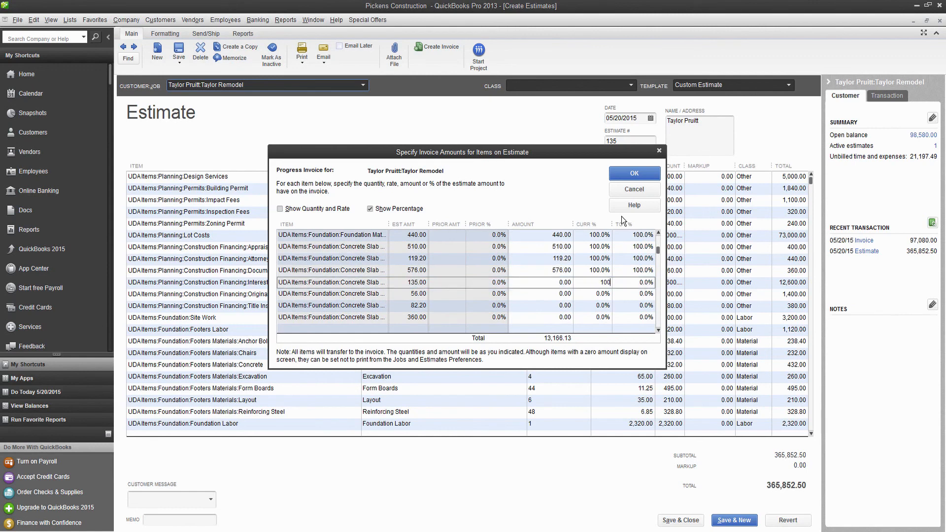
{"action": "key", "text": "Tab"}
{"action": "type", "text": "100"}
{"action": "key", "text": "Tab"}
{"action": "type", "text": "100"}
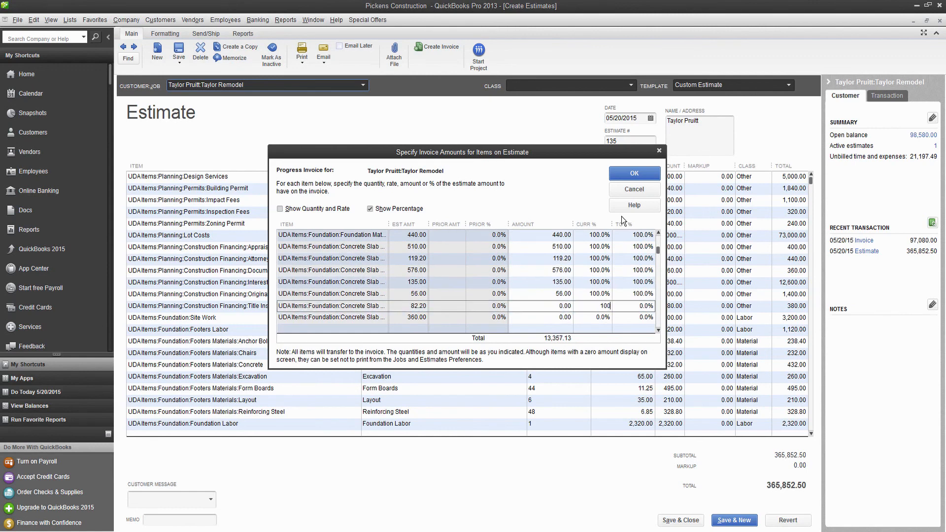
{"action": "key", "text": "Tab"}
{"action": "type", "text": "100"}
{"action": "key", "text": "Tab"}
{"action": "type", "text": "100"}
{"action": "key", "text": "Tab"}
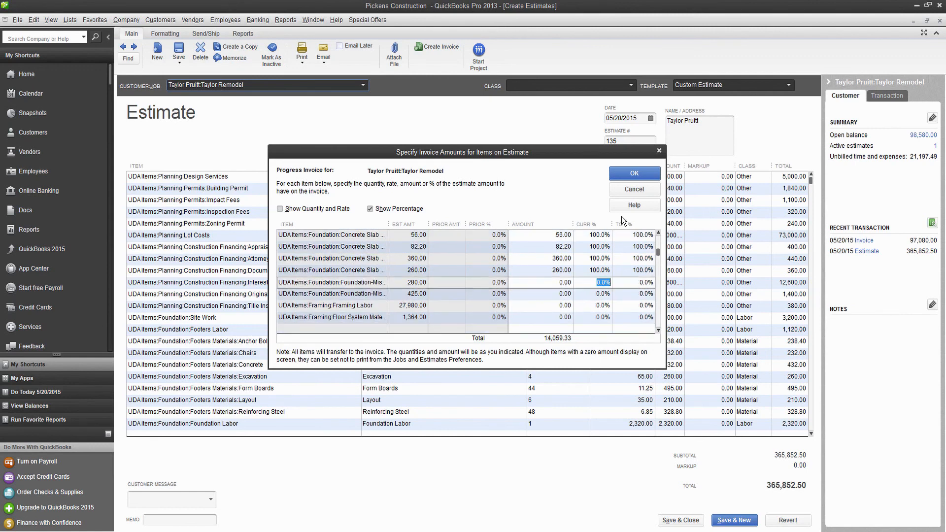
Enter 25 for Framing Labor, accept the over-estimate warning, and create the progress invoice.
{"action": "left_click", "coordinate": [596, 308]}
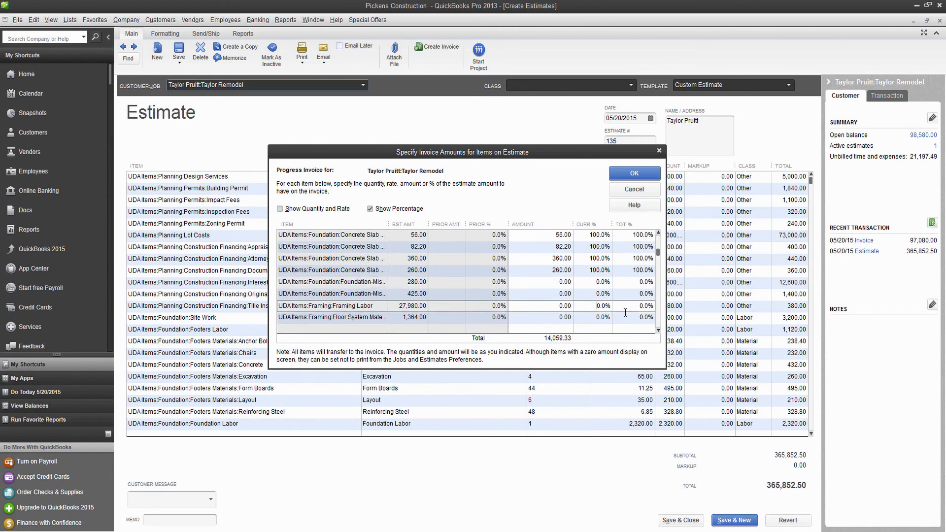
{"action": "type", "text": "25"}
{"action": "key", "text": "Tab"}
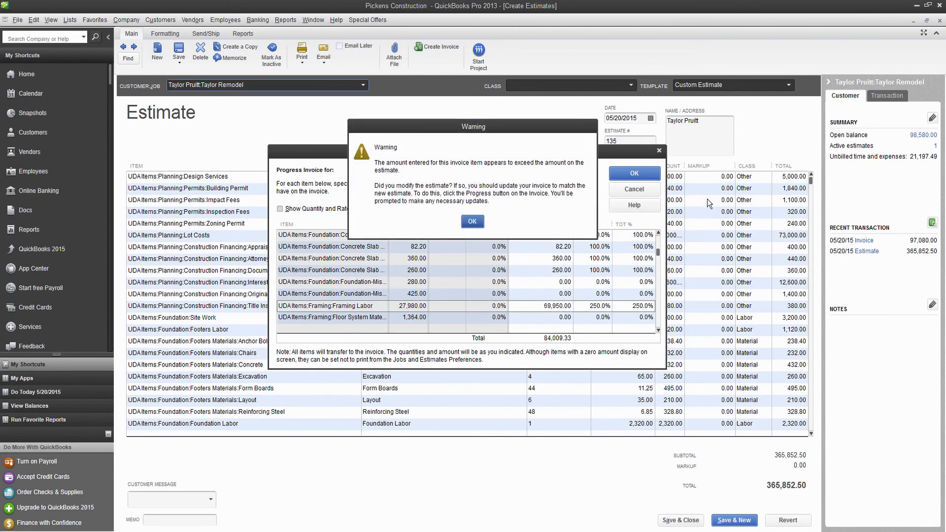
{"action": "left_click", "coordinate": [476, 227]}
{"action": "key", "text": "Return"}
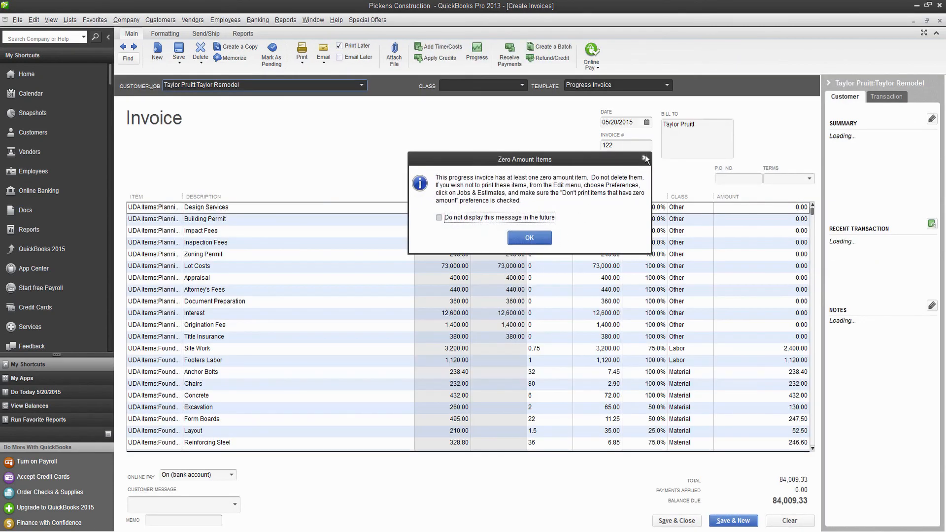
Dismiss the Zero Amount Items notice and scroll through invoice 122's line items totaling 84,009.33.
{"action": "left_click", "coordinate": [645, 157]}
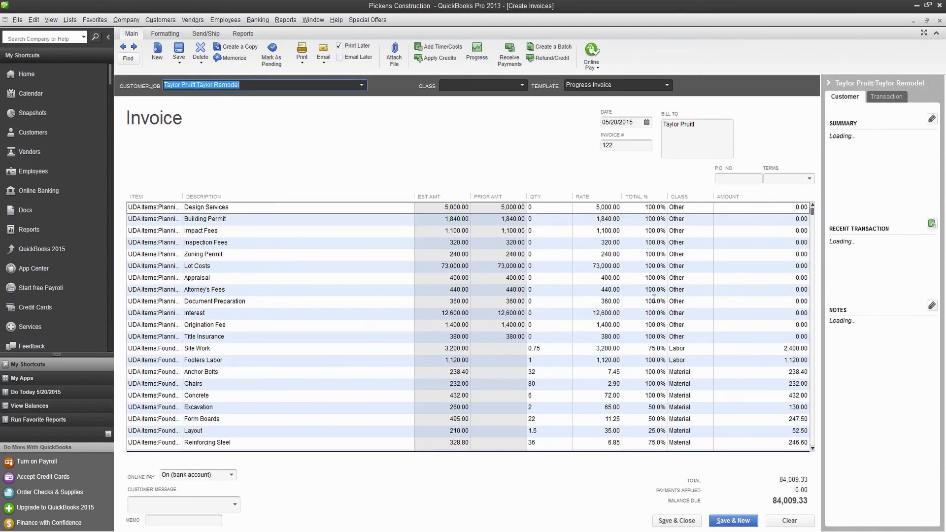
{"action": "scroll", "coordinate": [589, 305], "scroll_direction": "down", "scroll_amount": 2}
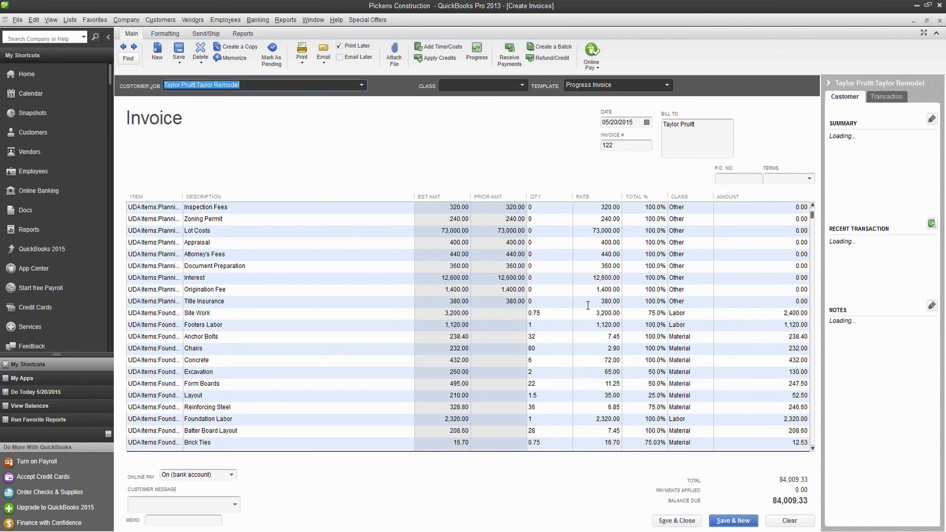
{"action": "scroll", "coordinate": [591, 304], "scroll_direction": "down", "scroll_amount": 2}
{"action": "scroll", "coordinate": [605, 314], "scroll_direction": "up", "scroll_amount": 1}
{"action": "scroll", "coordinate": [605, 314], "scroll_direction": "up", "scroll_amount": 1}
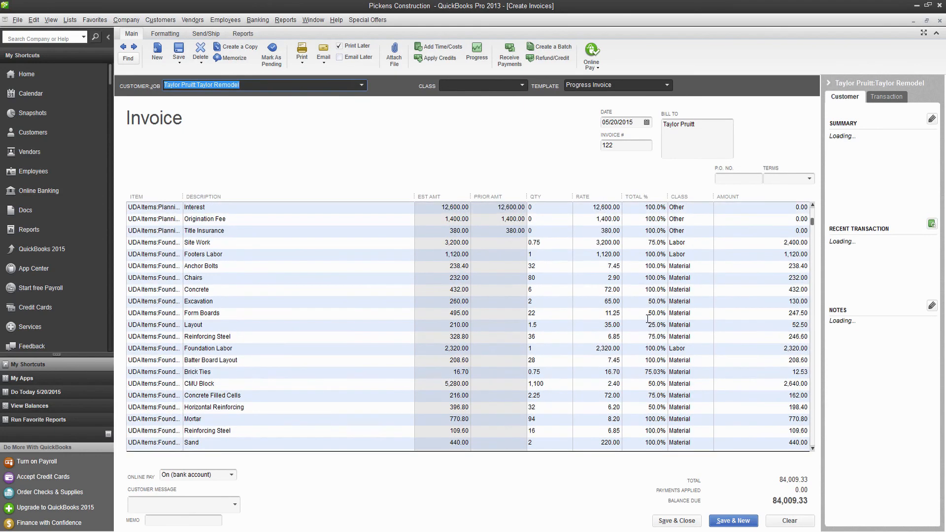
{"action": "scroll", "coordinate": [674, 348], "scroll_direction": "up", "scroll_amount": 2}
{"action": "scroll", "coordinate": [670, 362], "scroll_direction": "down", "scroll_amount": 7}
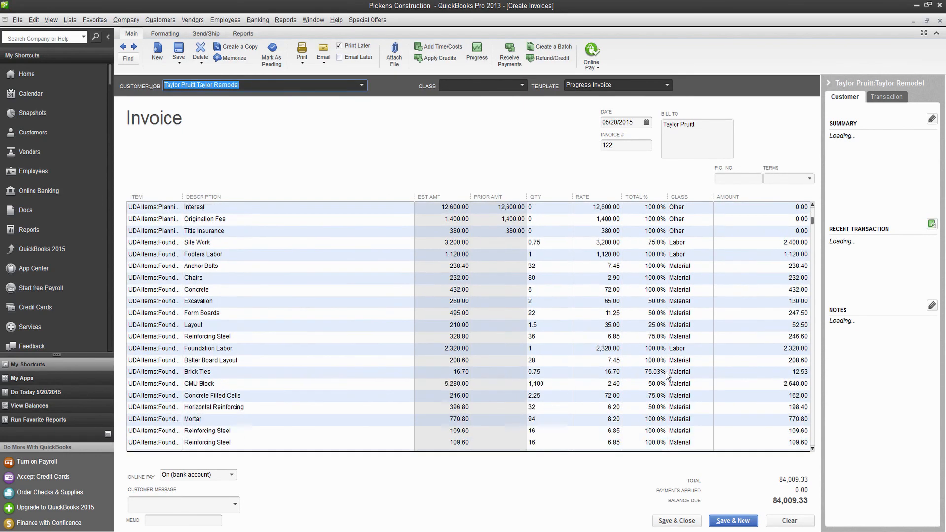
{"action": "scroll", "coordinate": [667, 375], "scroll_direction": "down", "scroll_amount": 3}
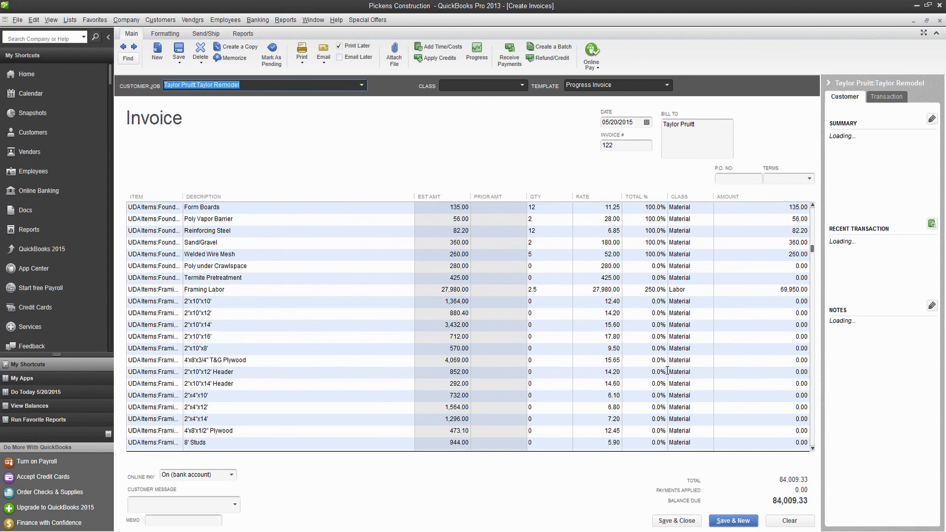
Set Framing Labor to 25% and save invoice 122 for 21,054.33, skipping the spelling check.
{"action": "left_click", "coordinate": [656, 290]}
{"action": "type", "text": "25"}
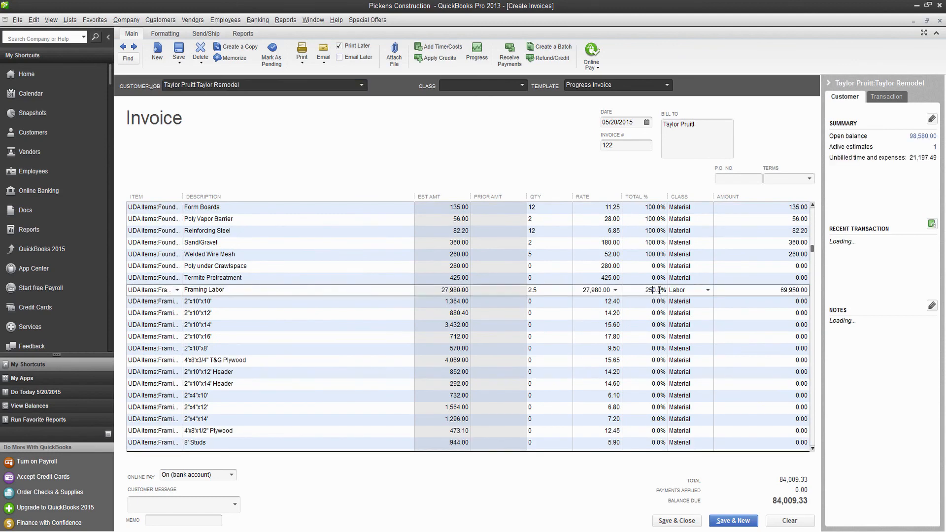
{"action": "left_click", "coordinate": [636, 302]}
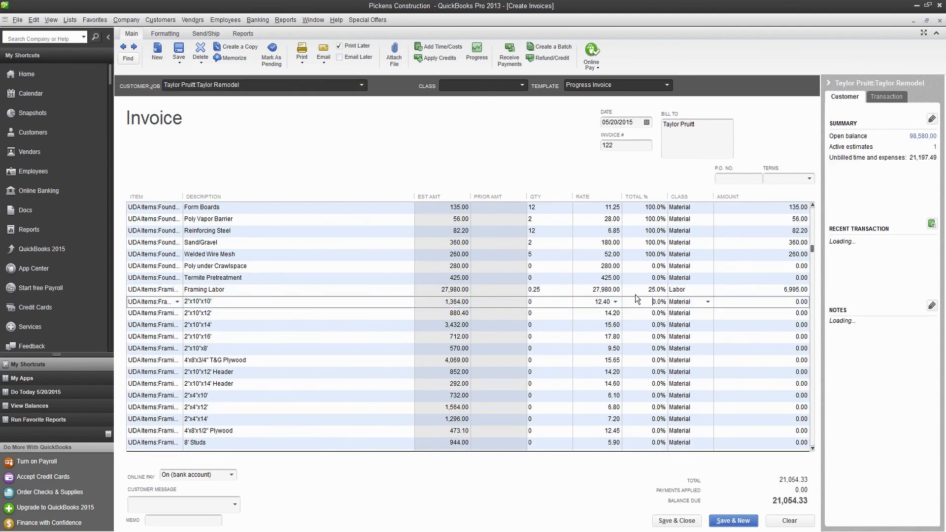
{"action": "left_click", "coordinate": [646, 289]}
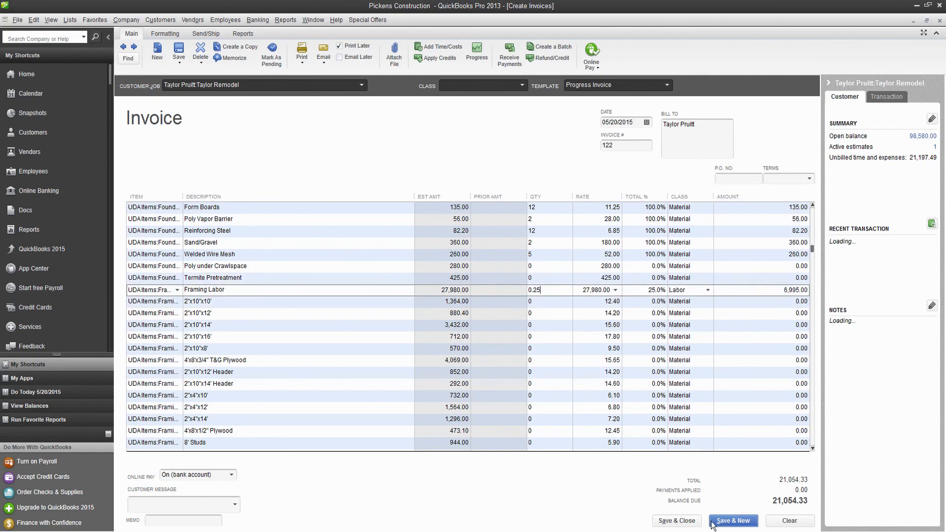
{"action": "left_click", "coordinate": [676, 520]}
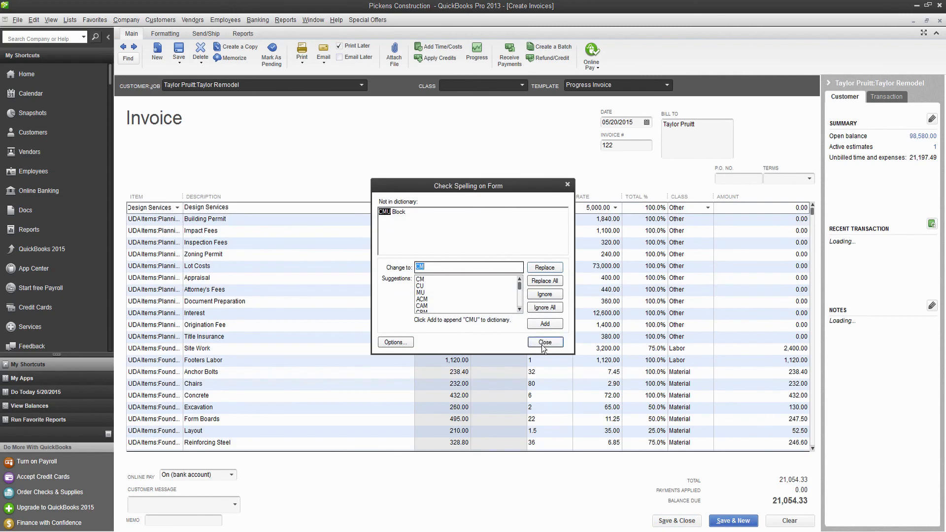
{"action": "left_click", "coordinate": [544, 342]}
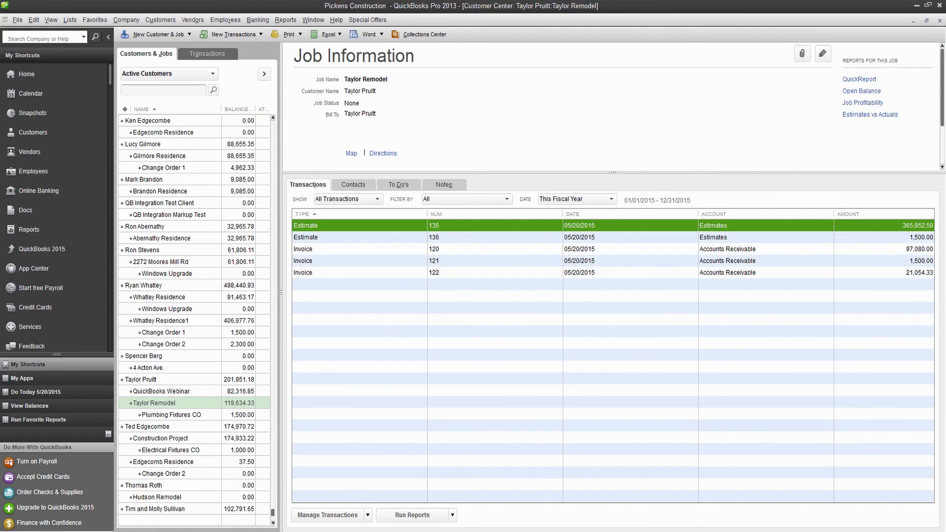
From the Taylor Remodel estimate, start a new Application for Payment (number 2) and reach invoice selection.
{"action": "mouse_move", "coordinate": [407, 531]}
{"action": "left_click", "coordinate": [414, 476]}
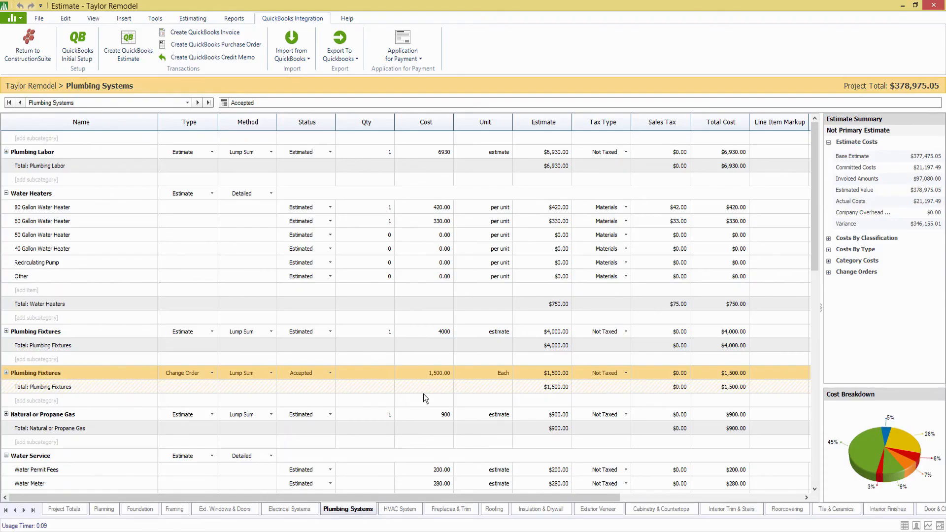
{"action": "left_click", "coordinate": [415, 51]}
{"action": "left_click", "coordinate": [425, 73]}
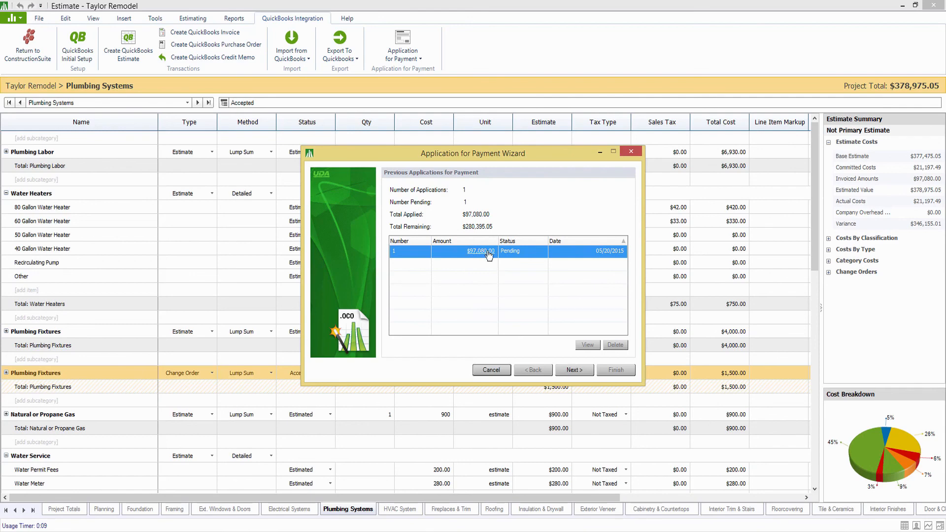
{"action": "left_click", "coordinate": [574, 375]}
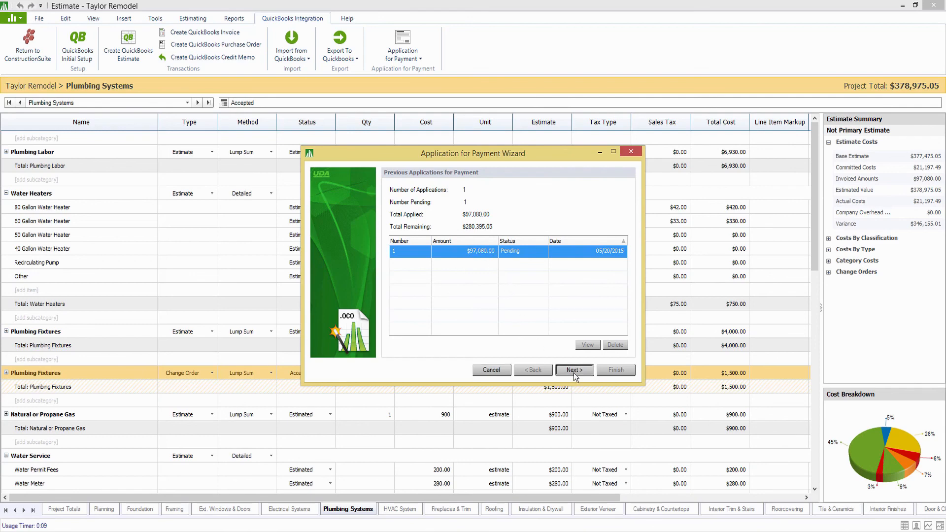
{"action": "left_click", "coordinate": [523, 299]}
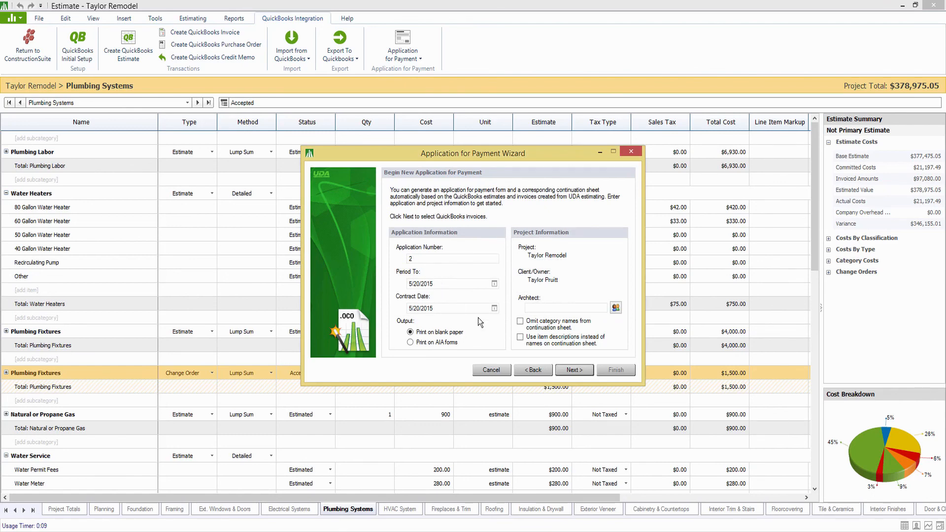
{"action": "left_click", "coordinate": [569, 371]}
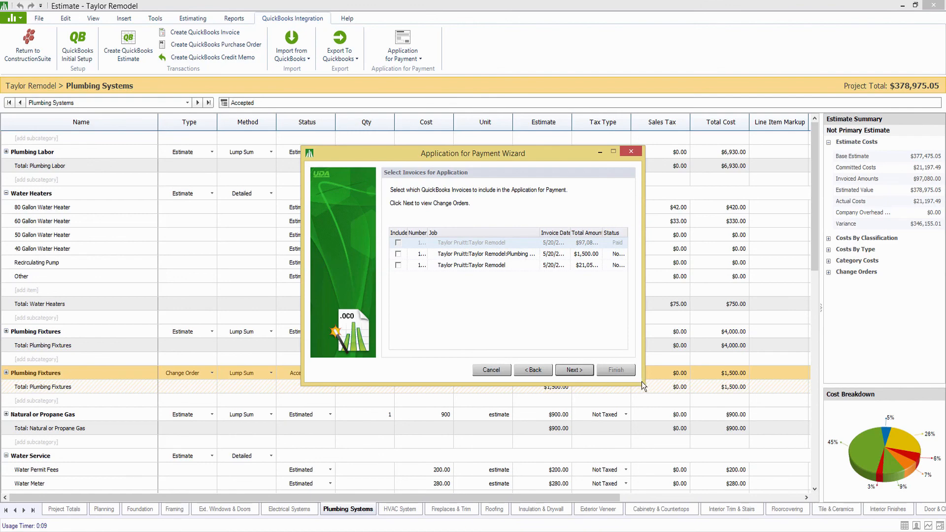
Widen the wizard, include invoices 121 and 122, and mark the $1,500.00 Plumbing Fixtures CO.
{"action": "left_click_drag", "start_coordinate": [646, 388], "coordinate": [824, 435]}
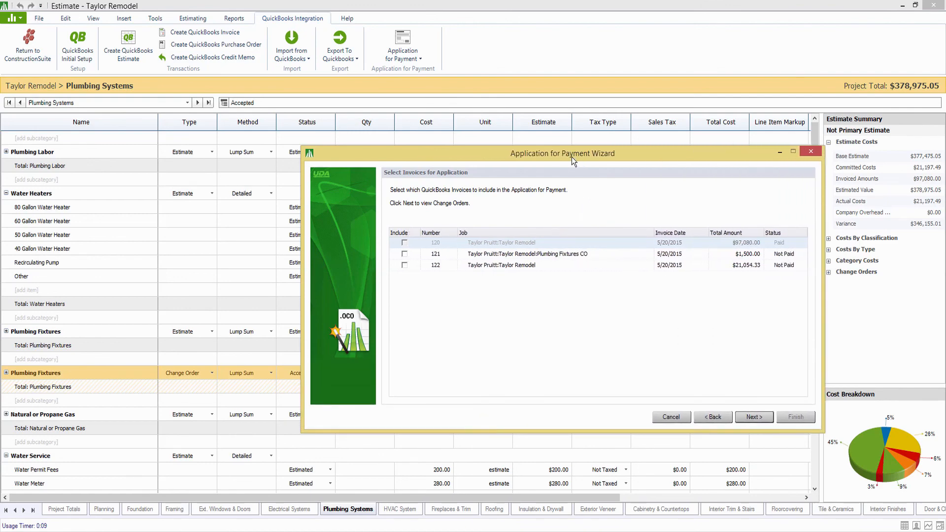
{"action": "left_click_drag", "start_coordinate": [572, 156], "coordinate": [487, 150]}
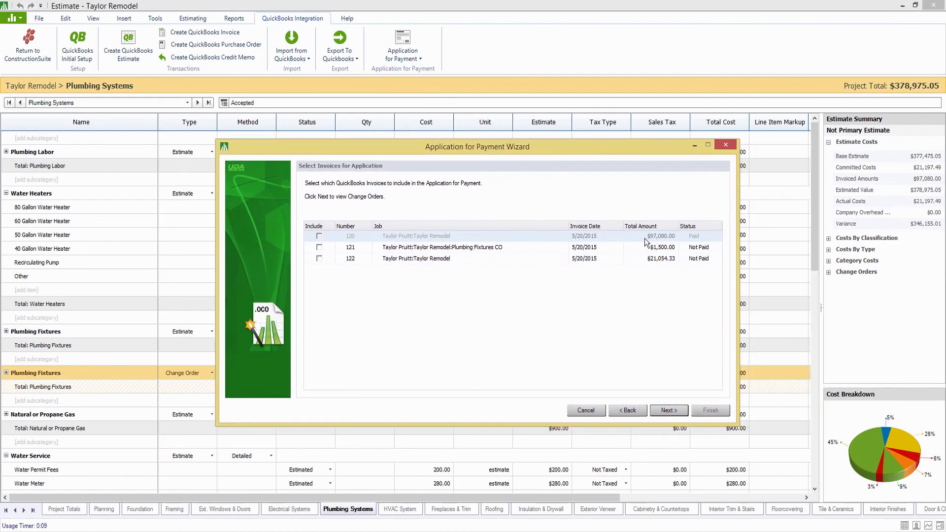
{"action": "left_click", "coordinate": [320, 248]}
{"action": "left_click", "coordinate": [319, 259]}
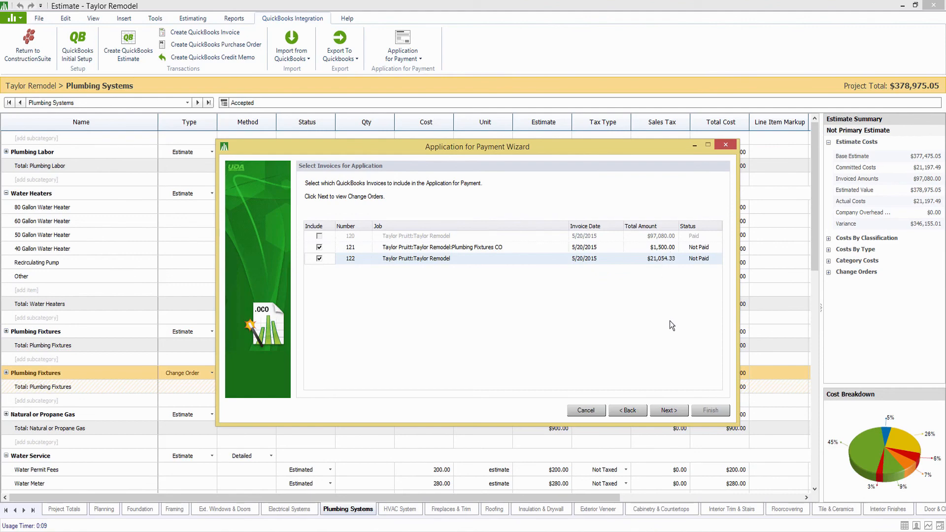
{"action": "left_click", "coordinate": [670, 410]}
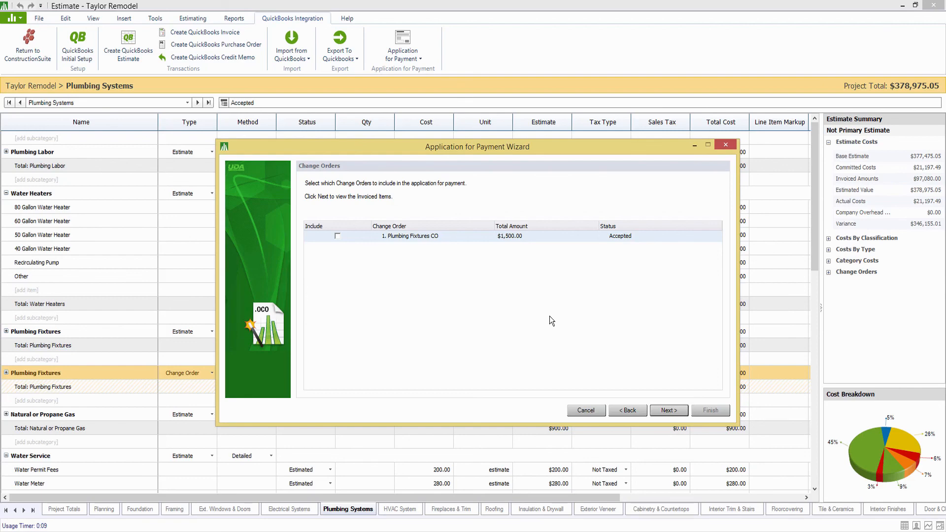
{"action": "left_click", "coordinate": [338, 236]}
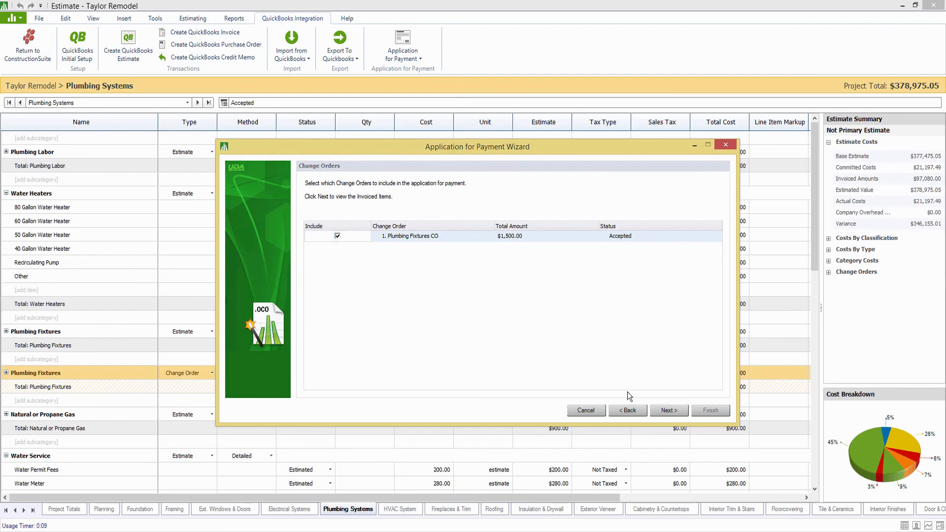
{"action": "left_click", "coordinate": [666, 413]}
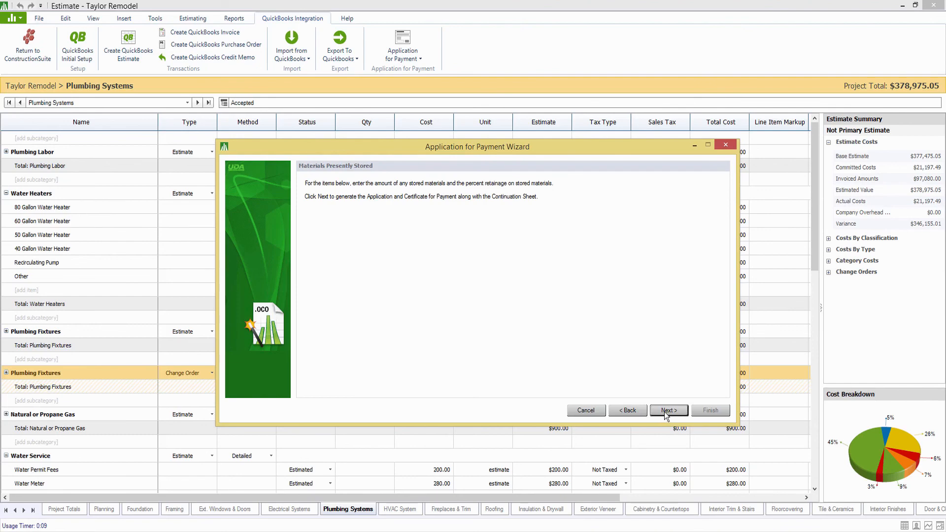
Generate Application 2 with totals for all estimates and open it in Excel showing $22,554.33 due.
{"action": "left_click", "coordinate": [666, 414]}
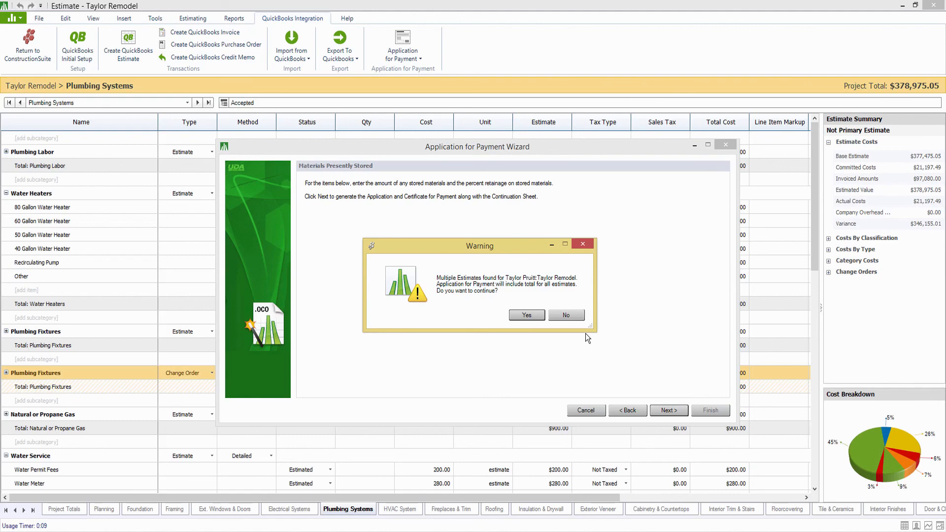
{"action": "left_click", "coordinate": [542, 317]}
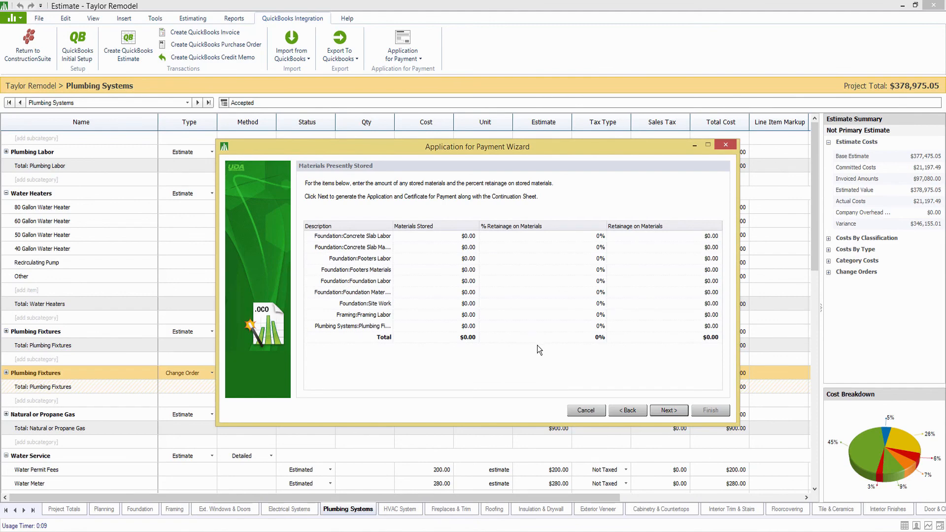
{"action": "left_click", "coordinate": [664, 411]}
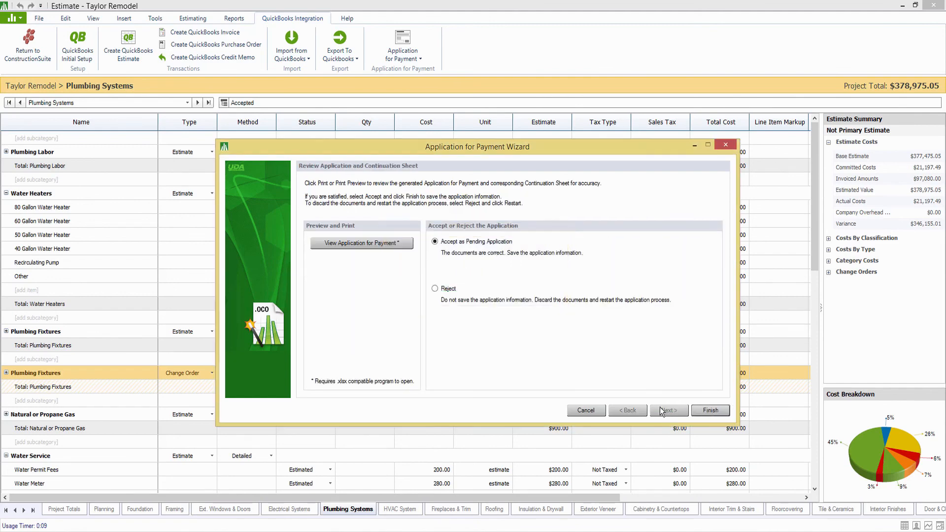
{"action": "left_click", "coordinate": [355, 244]}
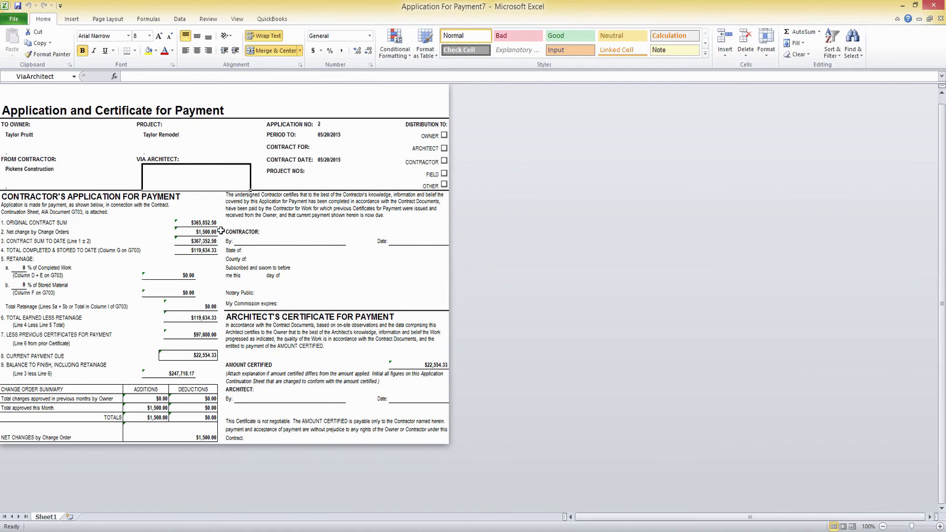
{"action": "left_click", "coordinate": [204, 232]}
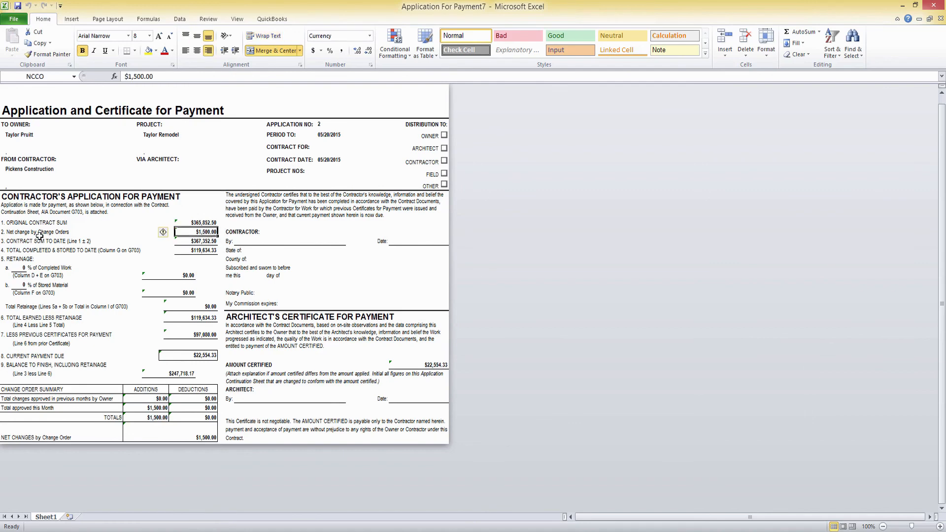
{"action": "left_click", "coordinate": [181, 242]}
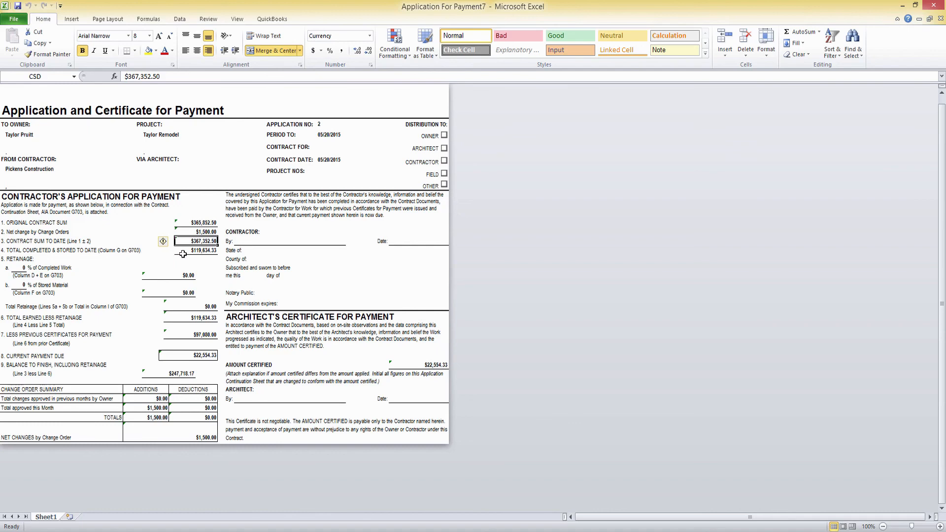
{"action": "left_click", "coordinate": [183, 251]}
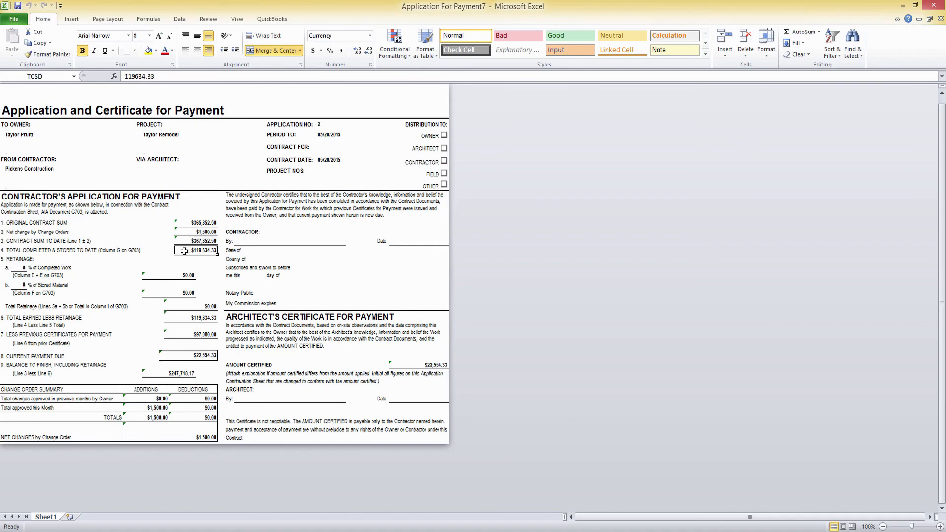
{"action": "left_click", "coordinate": [187, 336]}
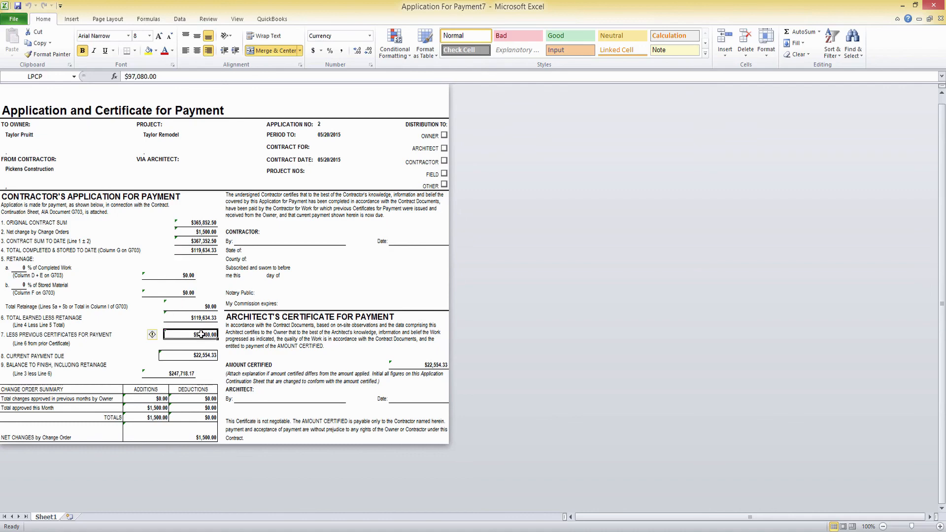
{"action": "left_click", "coordinate": [189, 355]}
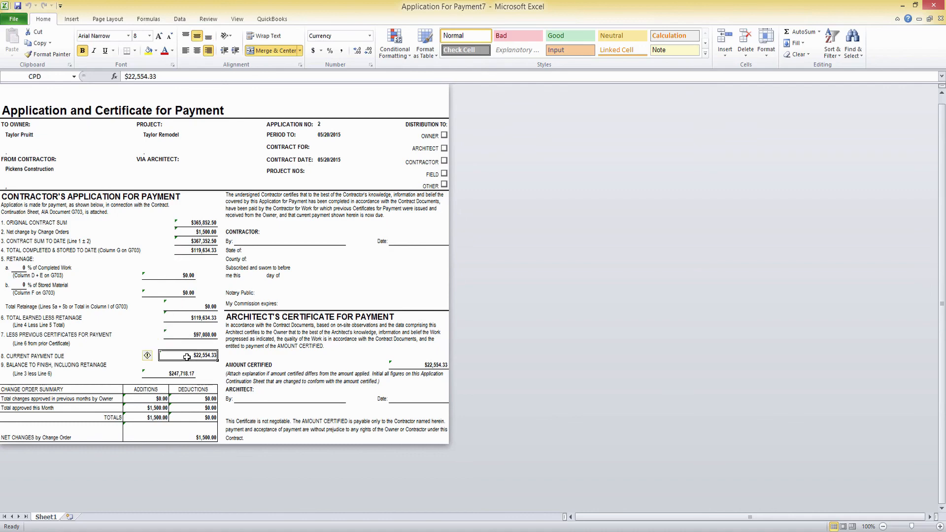
{"action": "left_click", "coordinate": [160, 374]}
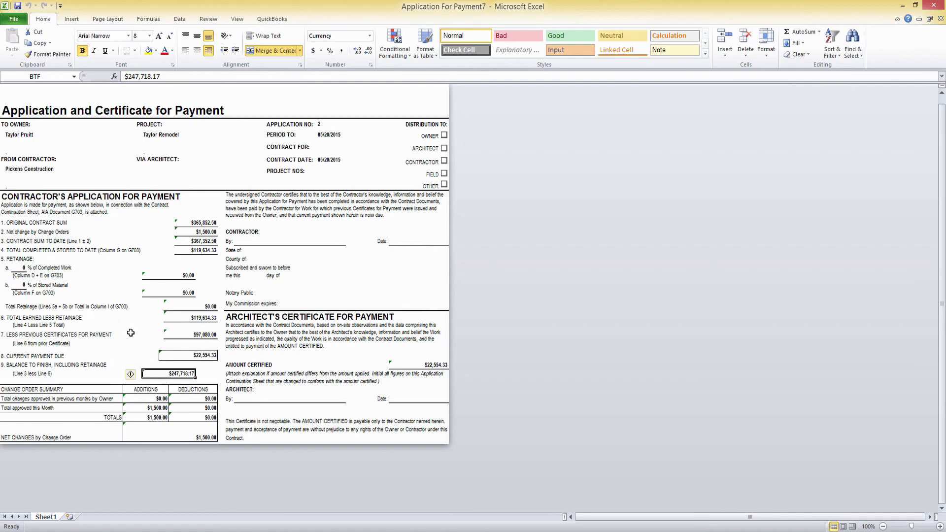
{"action": "left_click", "coordinate": [157, 410]}
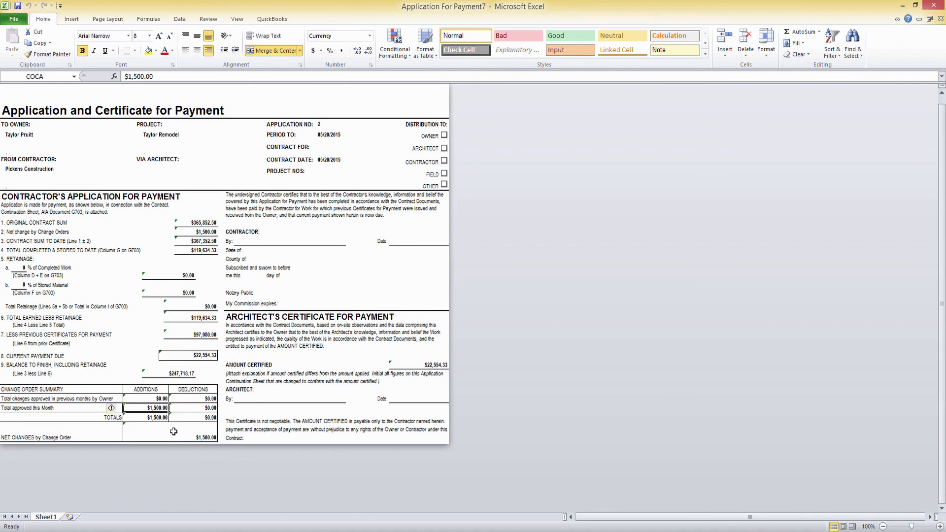
Bring up the Continuation Sheet7 workbook, zoom in, and page through Continuation Sheets 2 and 3.
{"action": "mouse_move", "coordinate": [427, 507]}
{"action": "mouse_move", "coordinate": [465, 498]}
{"action": "left_click", "coordinate": [371, 490]}
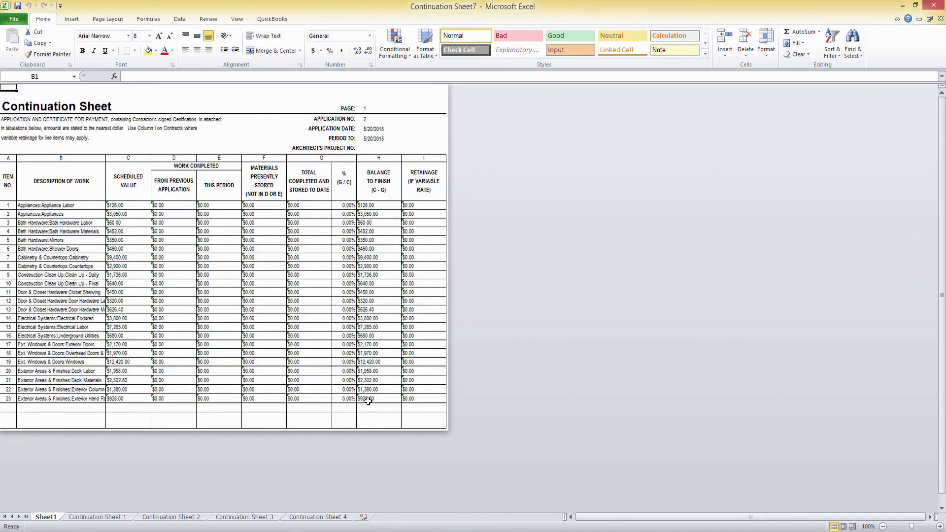
{"action": "left_click_drag", "start_coordinate": [913, 526], "coordinate": [919, 528]}
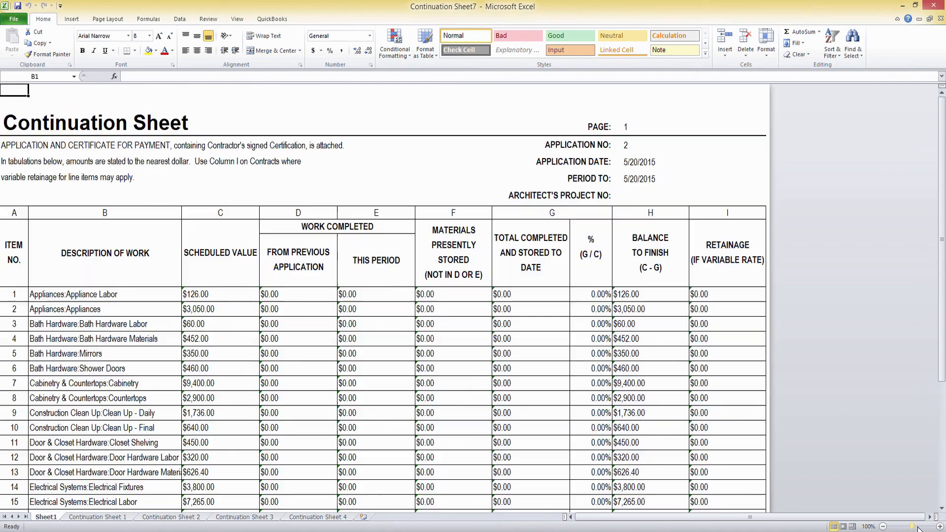
{"action": "scroll", "coordinate": [357, 340], "scroll_direction": "down", "scroll_amount": 3}
{"action": "left_click", "coordinate": [198, 519]}
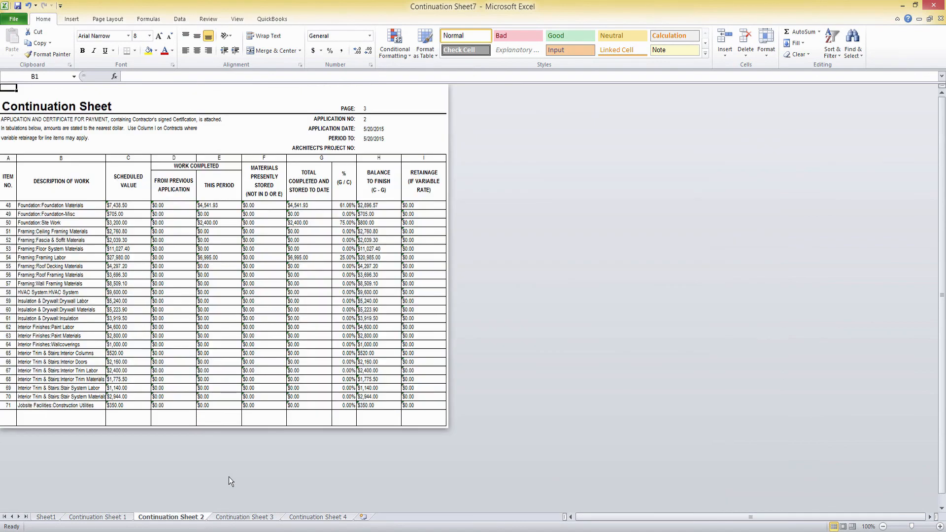
{"action": "left_click", "coordinate": [242, 518]}
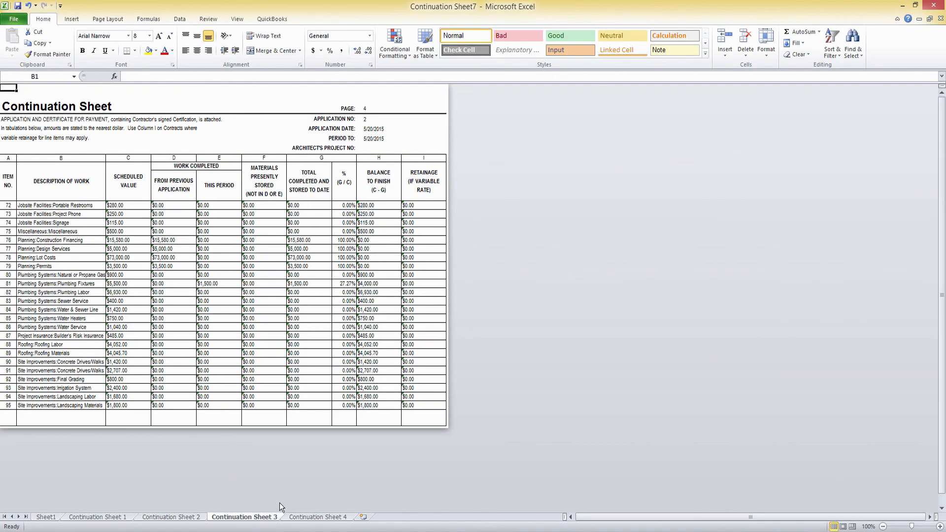
{"action": "left_click_drag", "start_coordinate": [912, 526], "coordinate": [920, 527]}
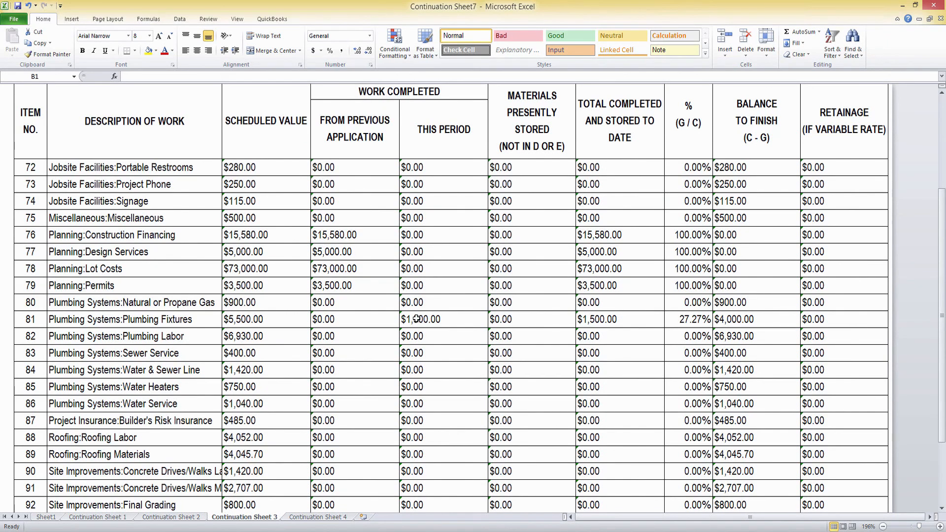
Check Foundation Materials ($2,400.00, 61.06%) and Plumbing Fixtures, review Sheet 4 totals, then close.
{"action": "left_click", "coordinate": [184, 518]}
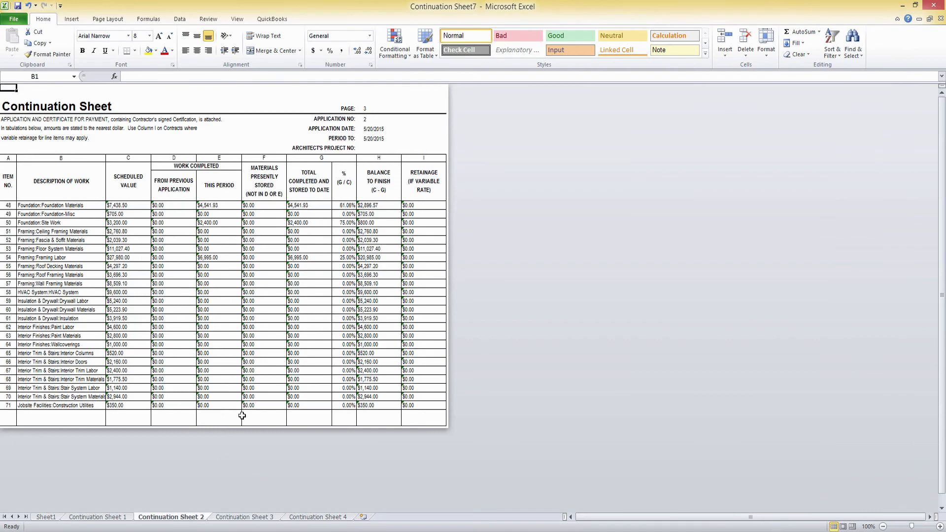
{"action": "left_click", "coordinate": [35, 205]}
{"action": "left_click", "coordinate": [224, 223]}
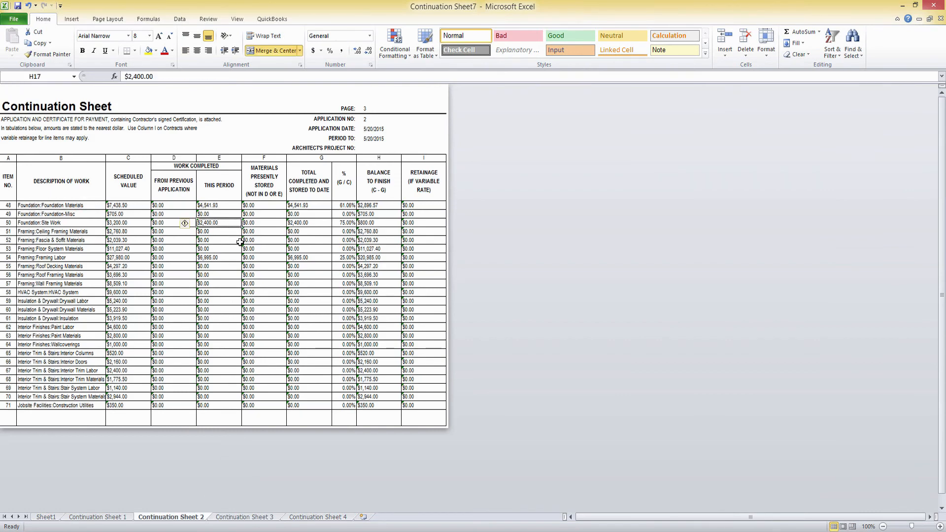
{"action": "left_click", "coordinate": [349, 206]}
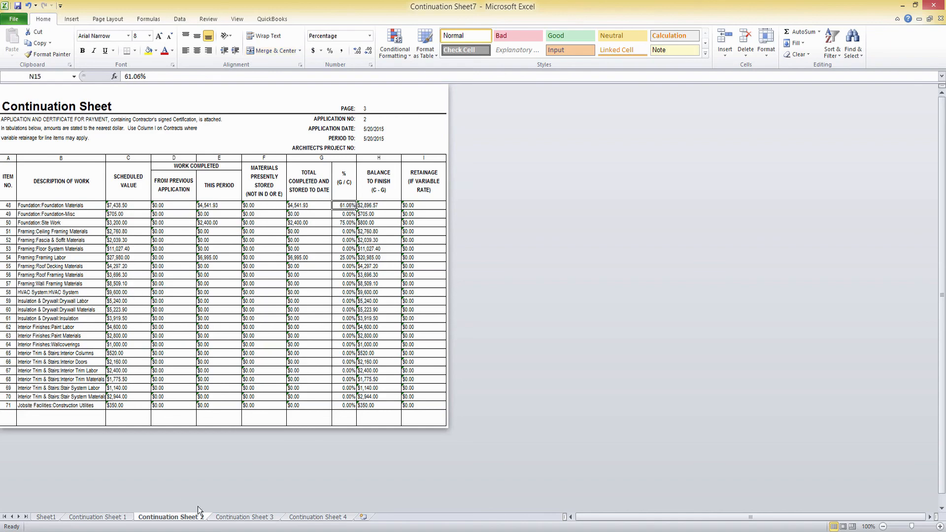
{"action": "left_click", "coordinate": [269, 518]}
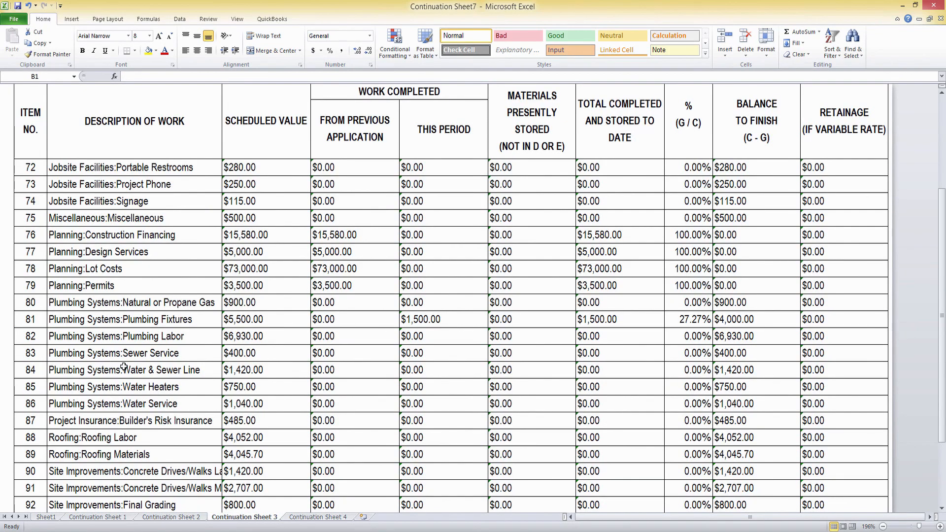
{"action": "left_click", "coordinate": [251, 320]}
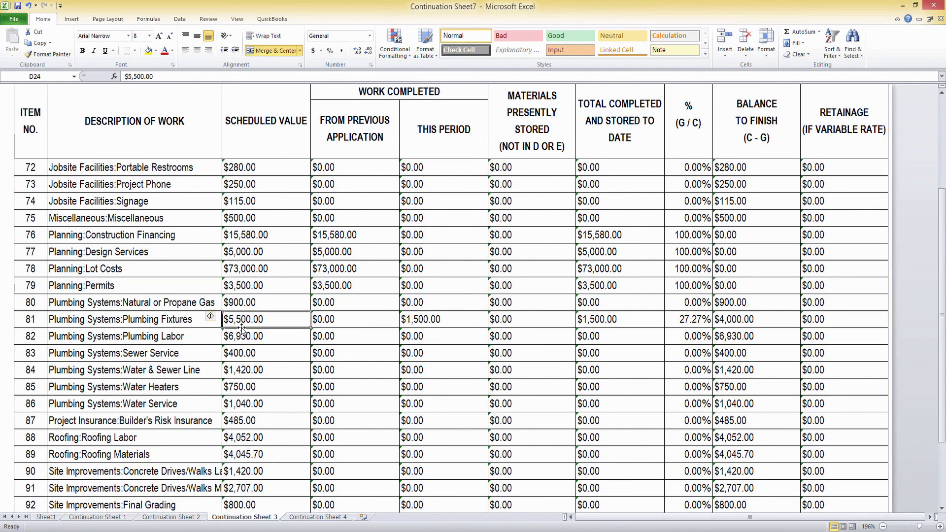
{"action": "left_click", "coordinate": [339, 518]}
{"action": "scroll", "coordinate": [296, 473], "scroll_direction": "down", "scroll_amount": 1}
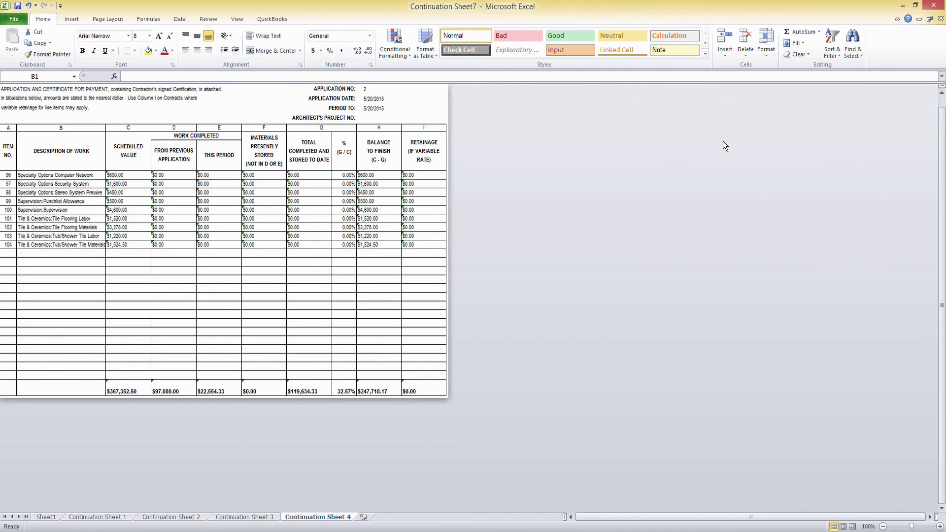
{"action": "left_click", "coordinate": [938, 6]}
Close Excel, finish the wizard as a pending application, save its documents, and confirm the recorded message.
{"action": "left_click", "coordinate": [938, 6]}
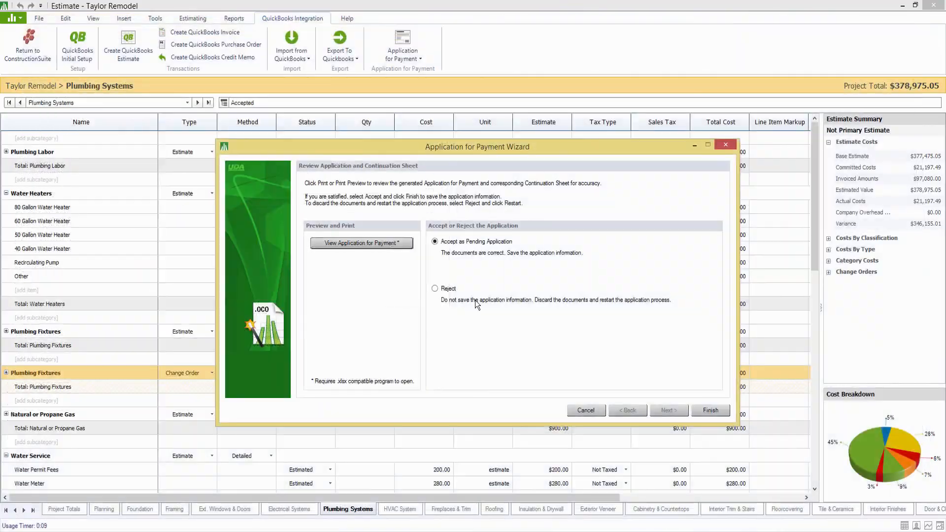
{"action": "left_click", "coordinate": [711, 411]}
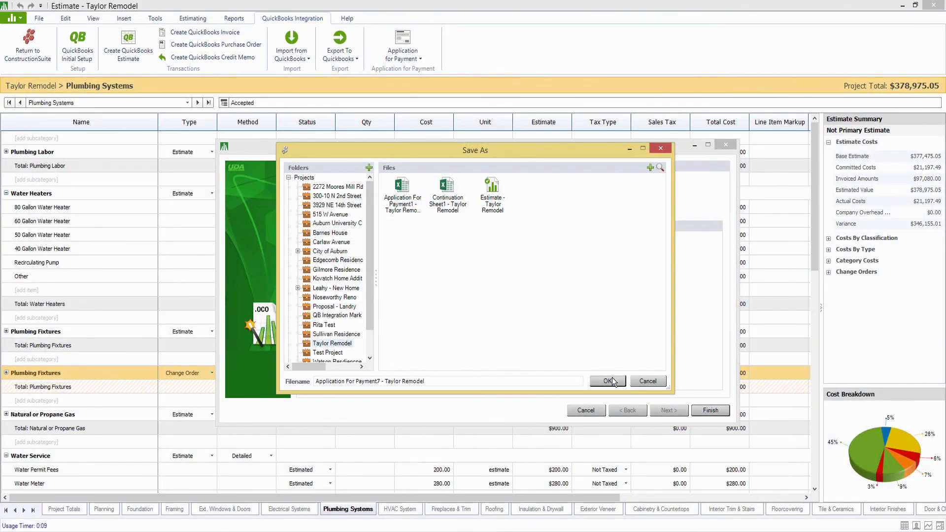
{"action": "left_click", "coordinate": [610, 380]}
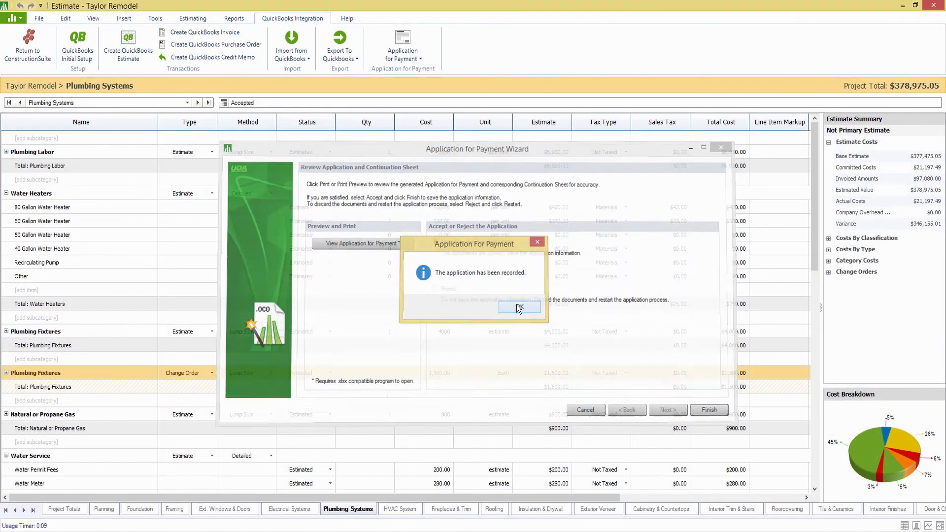
{"action": "left_click", "coordinate": [518, 308]}
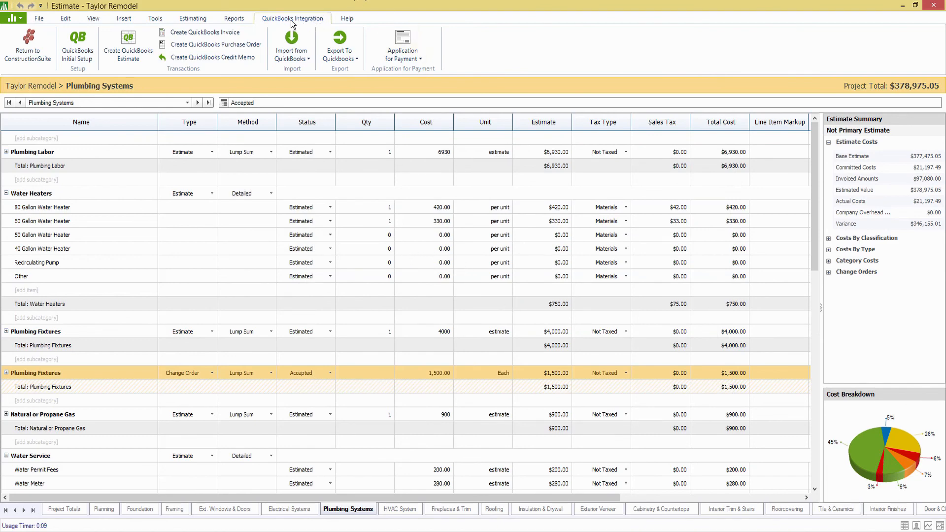
{"action": "left_click", "coordinate": [191, 18]}
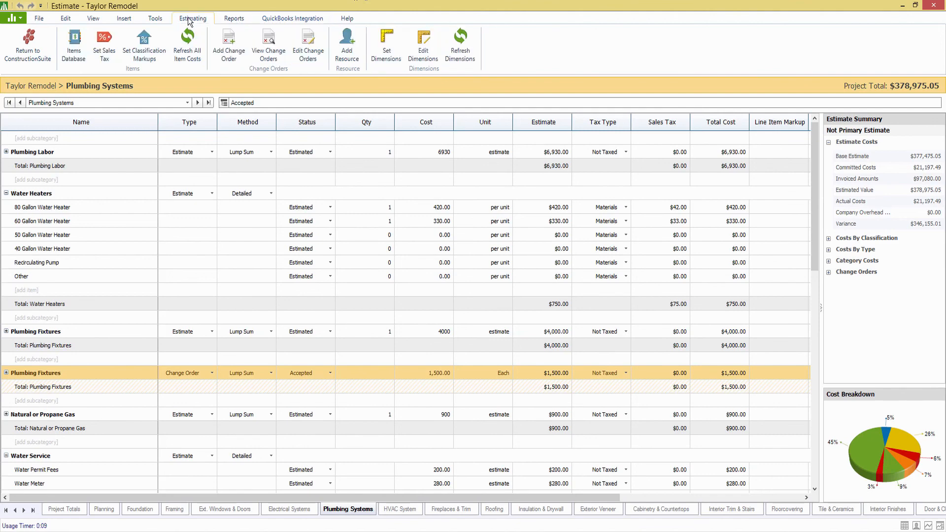
Look over the project's change orders list, then open the list of payment applications.
{"action": "left_click", "coordinate": [278, 58]}
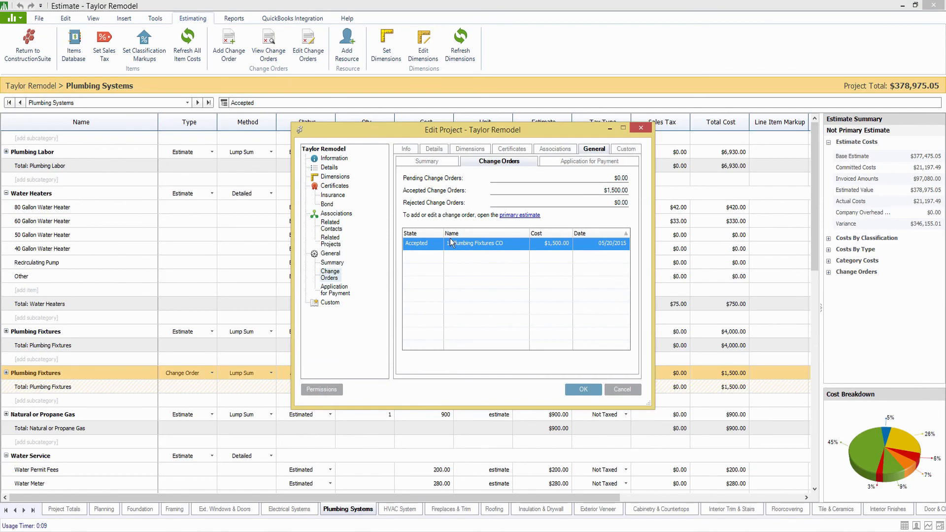
{"action": "left_click", "coordinate": [624, 389]}
{"action": "left_click", "coordinate": [292, 18]}
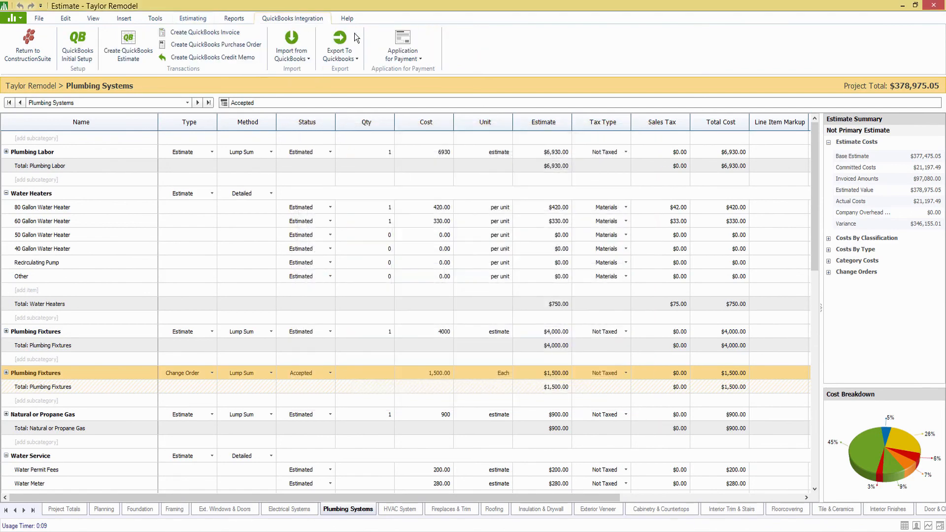
{"action": "left_click", "coordinate": [418, 62]}
{"action": "left_click", "coordinate": [416, 80]}
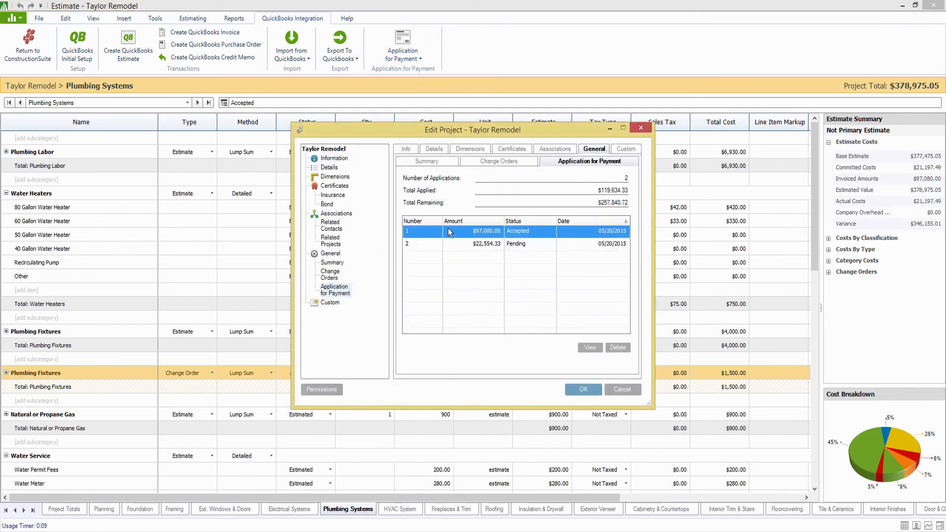
Open pending application 2 ($22,554.33) in Excel, then close both workbooks and the project details.
{"action": "left_click", "coordinate": [430, 242]}
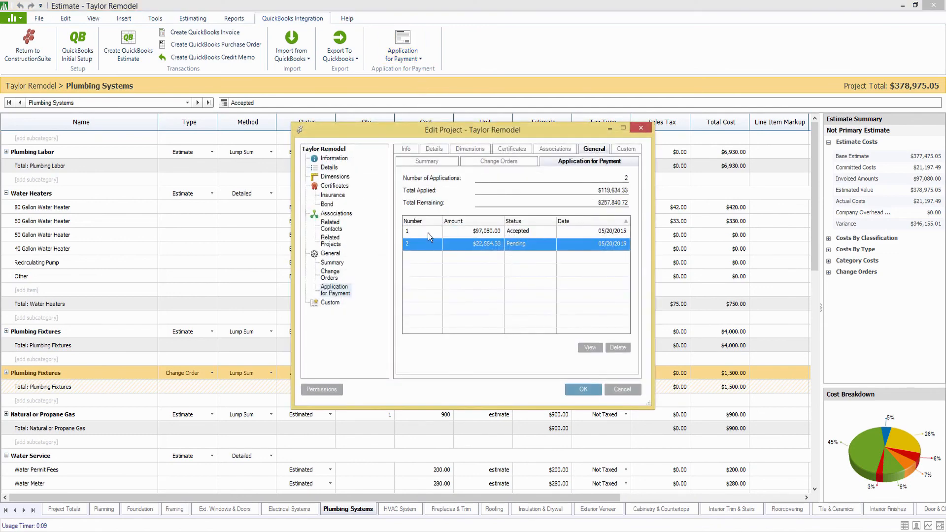
{"action": "left_click", "coordinate": [594, 348]}
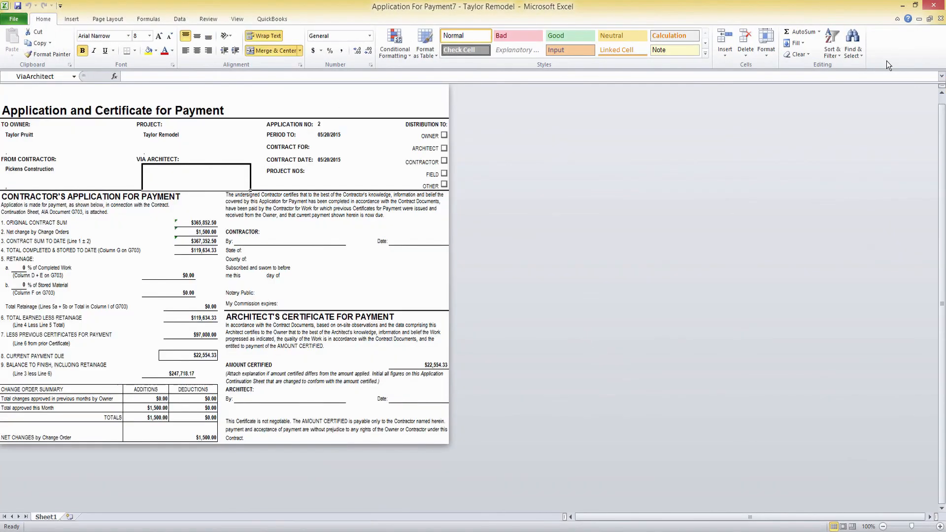
{"action": "left_click", "coordinate": [933, 5]}
{"action": "left_click", "coordinate": [934, 5]}
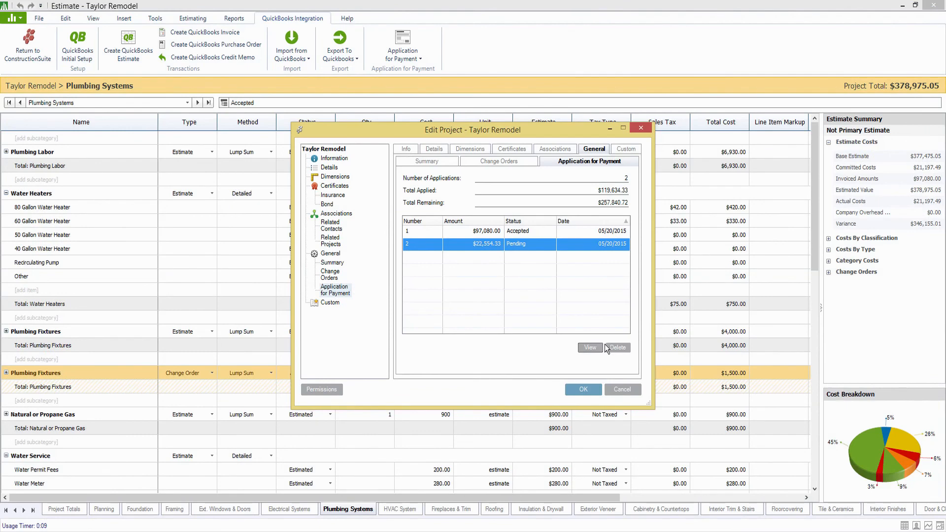
{"action": "left_click", "coordinate": [622, 389]}
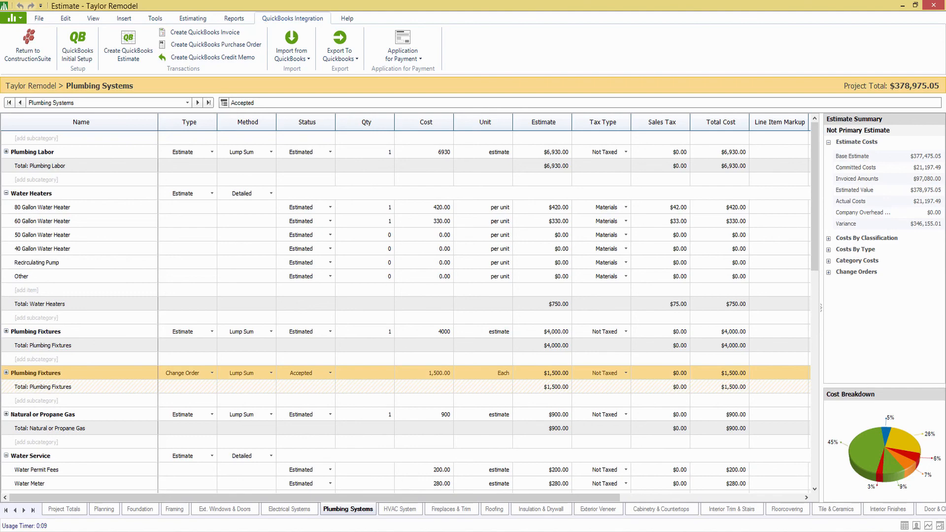
Return to the main ConstructionSuite window and open the Dashboard's Work In Progress report from Today.
{"action": "left_click", "coordinate": [393, 531]}
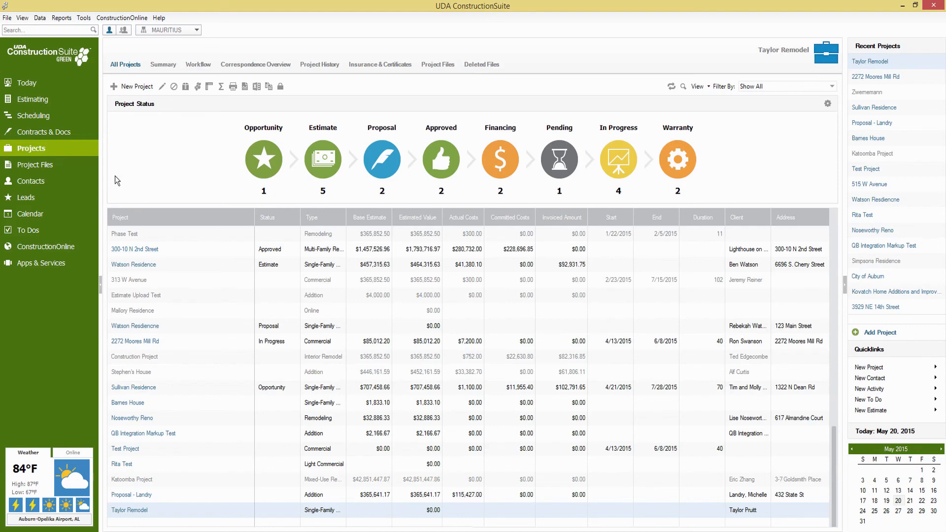
{"action": "left_click", "coordinate": [37, 82]}
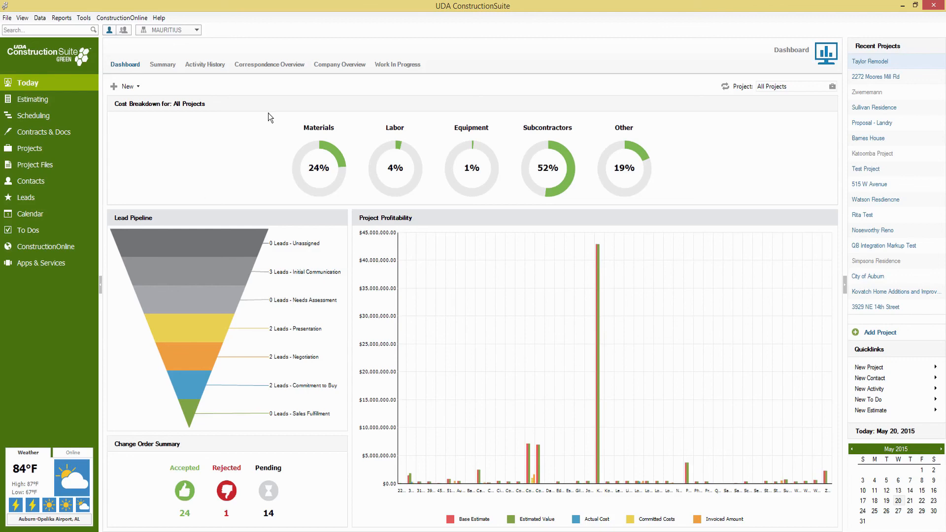
{"action": "left_click", "coordinate": [401, 66]}
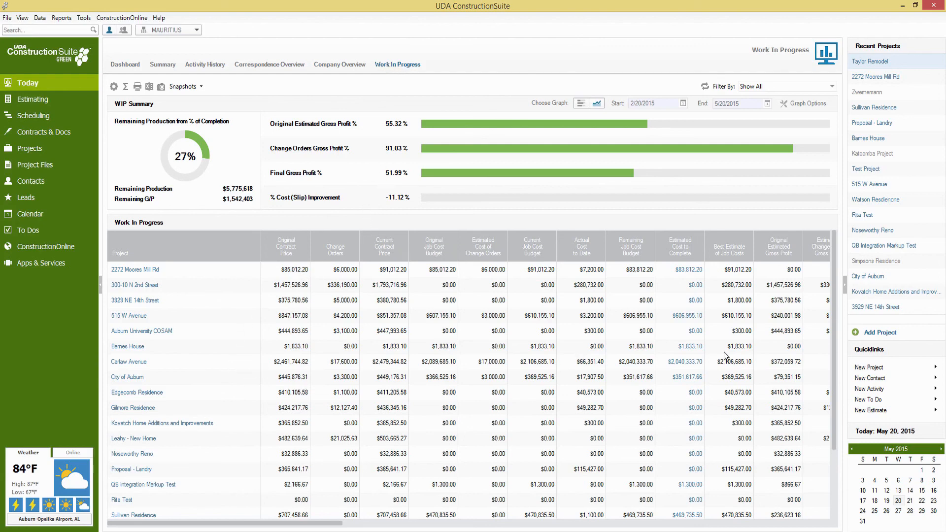
Scroll the WIP table down to the Totals row and right to the working capital columns.
{"action": "left_click_drag", "start_coordinate": [836, 327], "coordinate": [834, 430]}
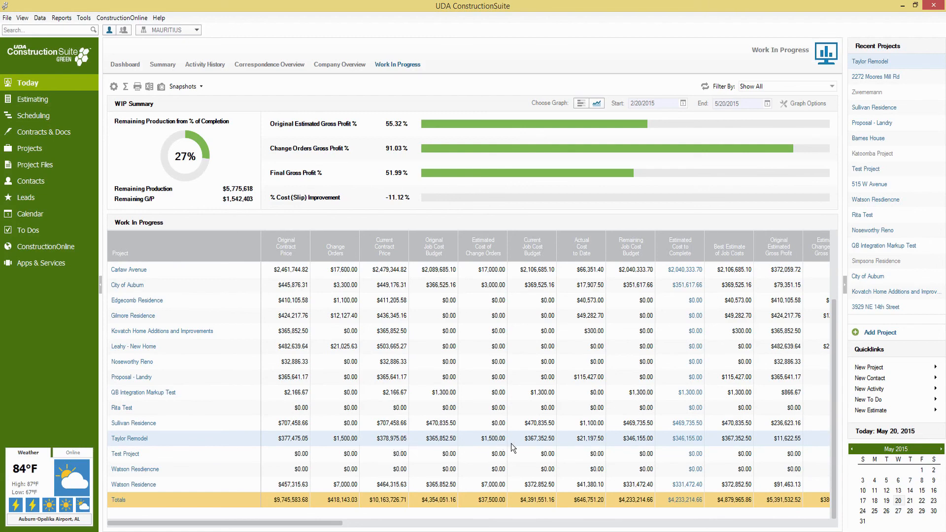
{"action": "left_click_drag", "start_coordinate": [327, 523], "coordinate": [423, 521]}
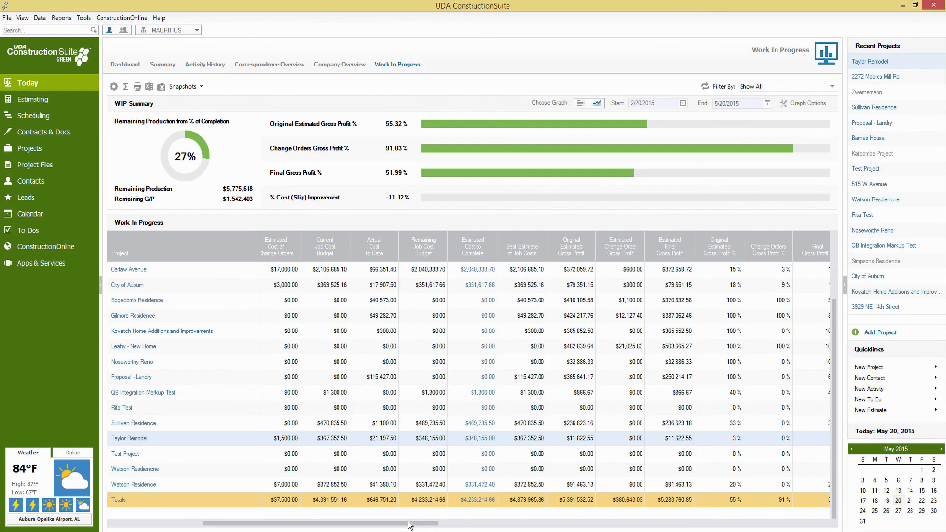
{"action": "left_click_drag", "start_coordinate": [414, 526], "coordinate": [511, 527]}
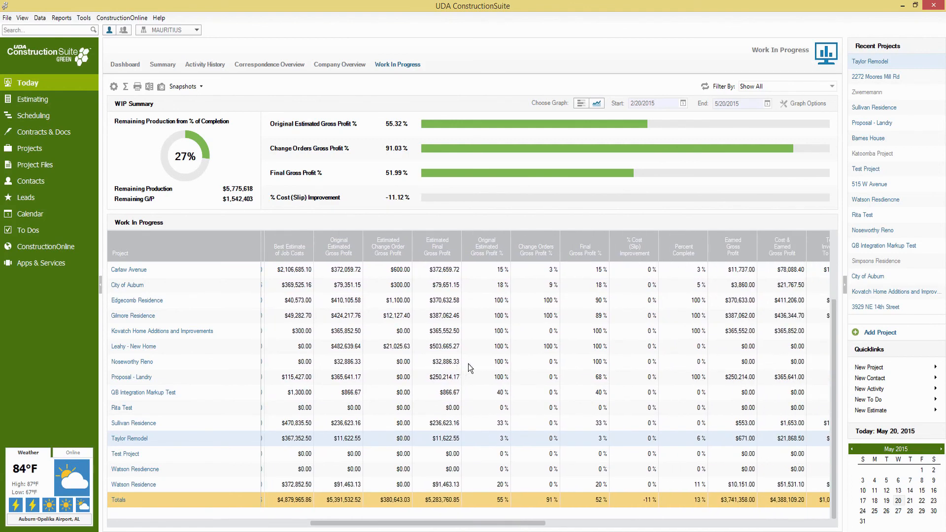
{"action": "left_click_drag", "start_coordinate": [461, 523], "coordinate": [523, 506]}
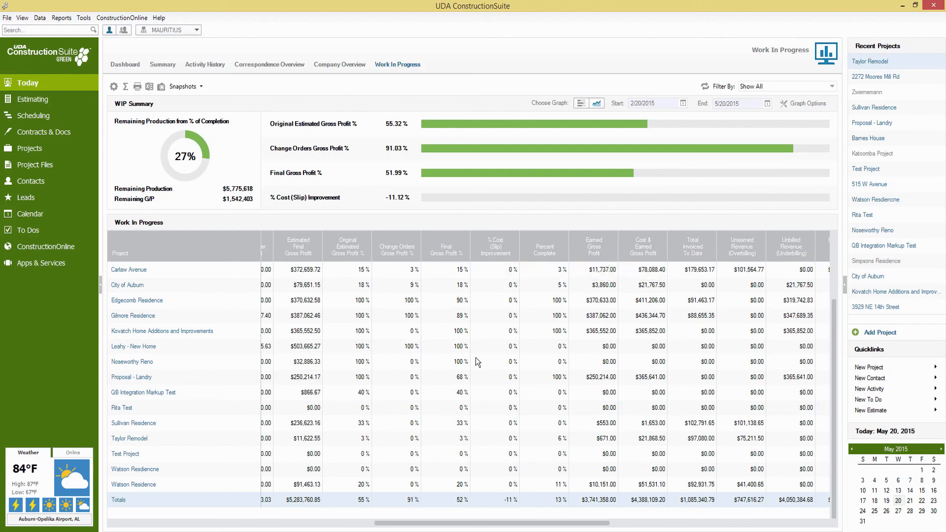
{"action": "left_click_drag", "start_coordinate": [543, 523], "coordinate": [592, 522]}
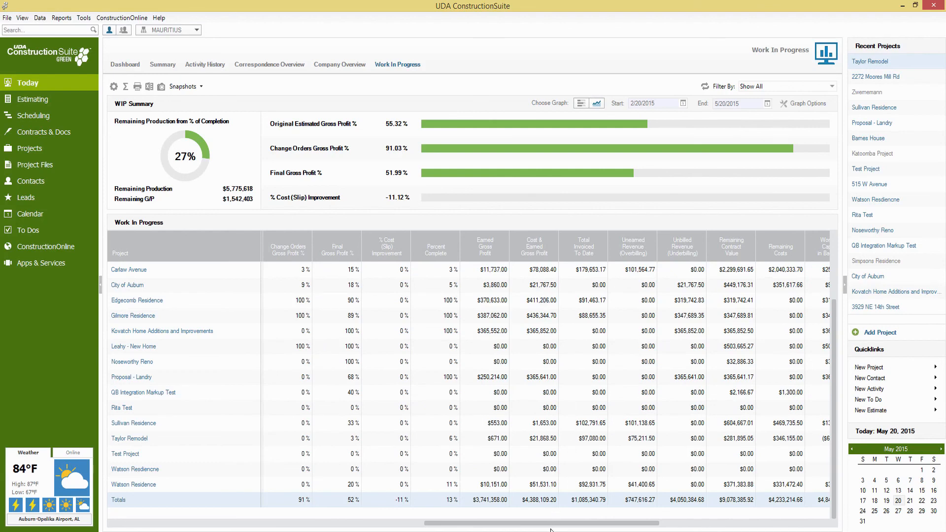
{"action": "left_click_drag", "start_coordinate": [561, 524], "coordinate": [565, 524]}
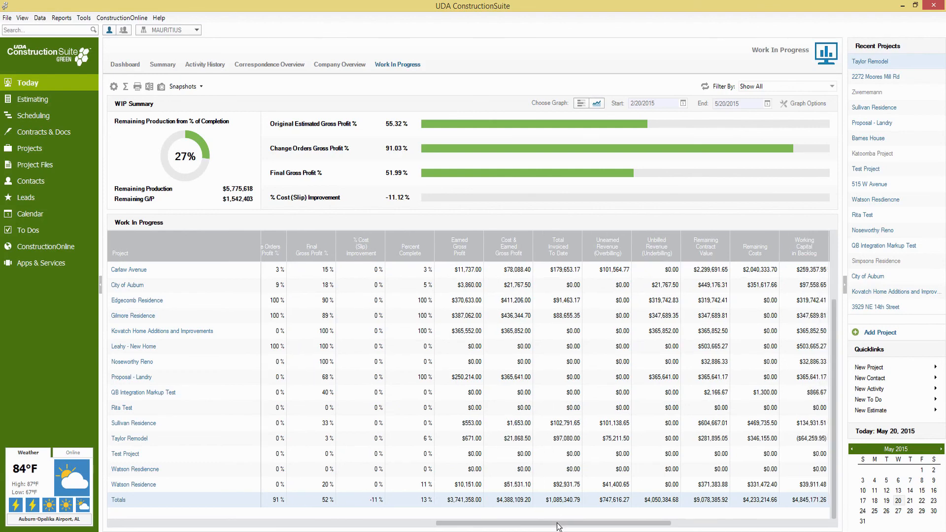
{"action": "left_click_drag", "start_coordinate": [565, 526], "coordinate": [585, 524]}
{"action": "mouse_move", "coordinate": [581, 253]}
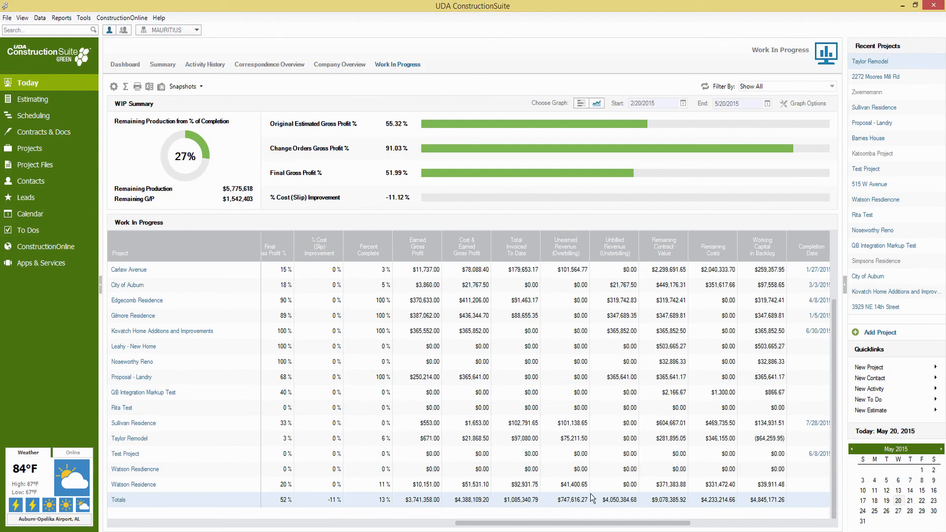
{"action": "left_click_drag", "start_coordinate": [584, 523], "coordinate": [598, 528]}
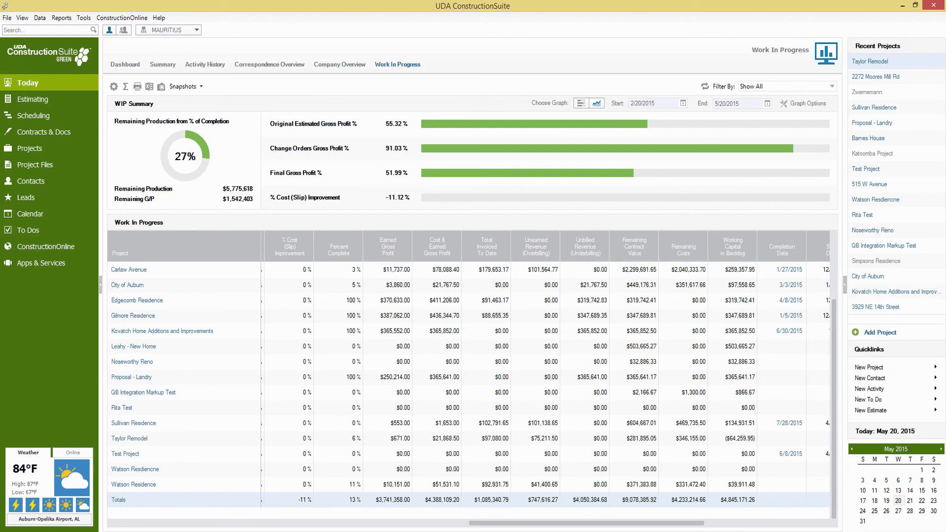
{"action": "left_click_drag", "start_coordinate": [597, 524], "coordinate": [693, 525]}
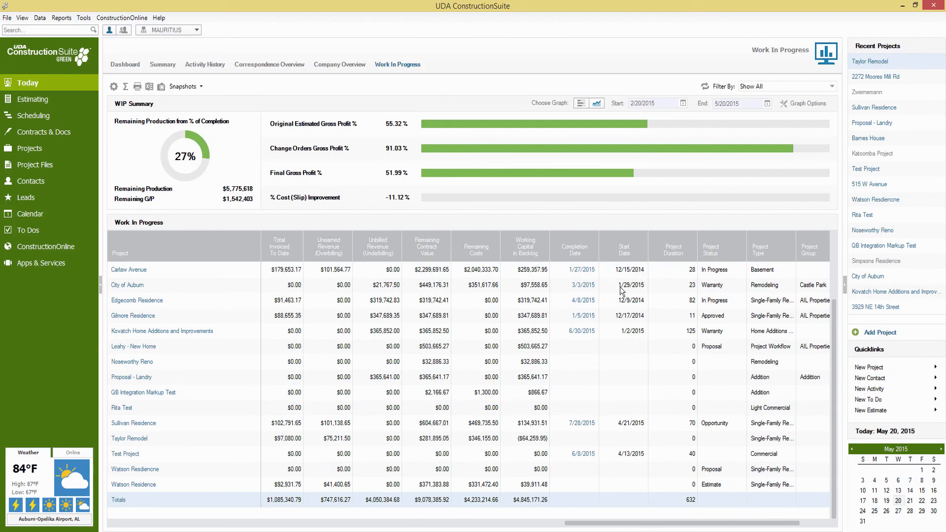
{"action": "mouse_move", "coordinate": [540, 238]}
{"action": "left_click_drag", "start_coordinate": [612, 523], "coordinate": [596, 527]}
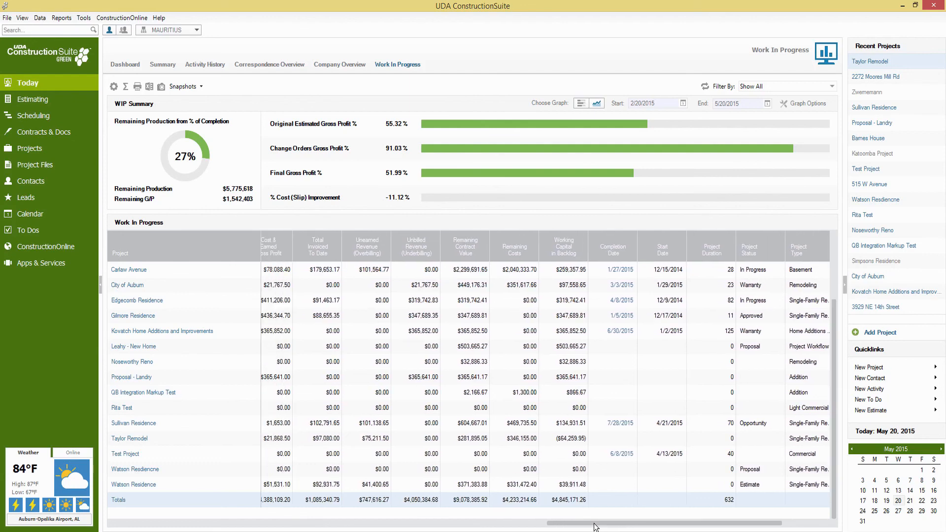
{"action": "left_click_drag", "start_coordinate": [595, 527], "coordinate": [438, 527]}
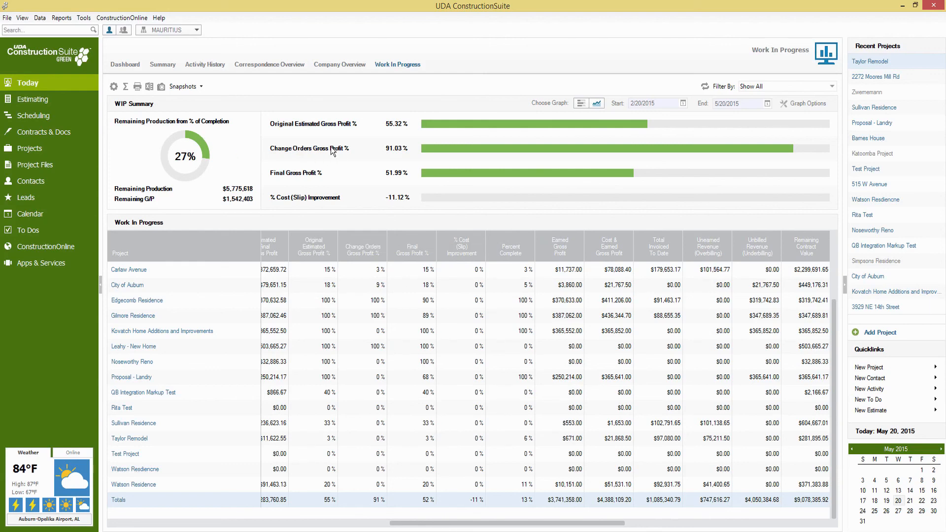
Switch the WIP Summary to a line graph of Original Estimated Gross Profit % and read its points.
{"action": "left_click", "coordinate": [598, 103]}
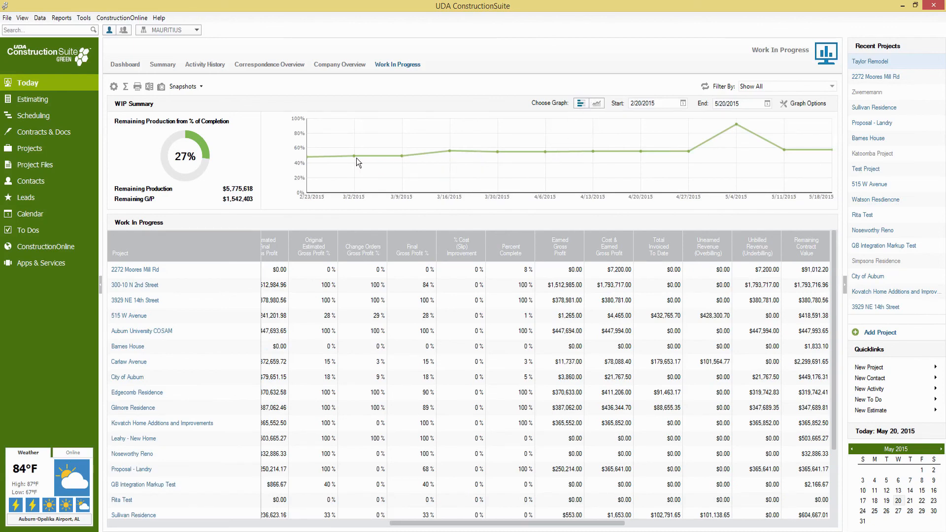
{"action": "mouse_move", "coordinate": [355, 158]}
{"action": "mouse_move", "coordinate": [737, 124]}
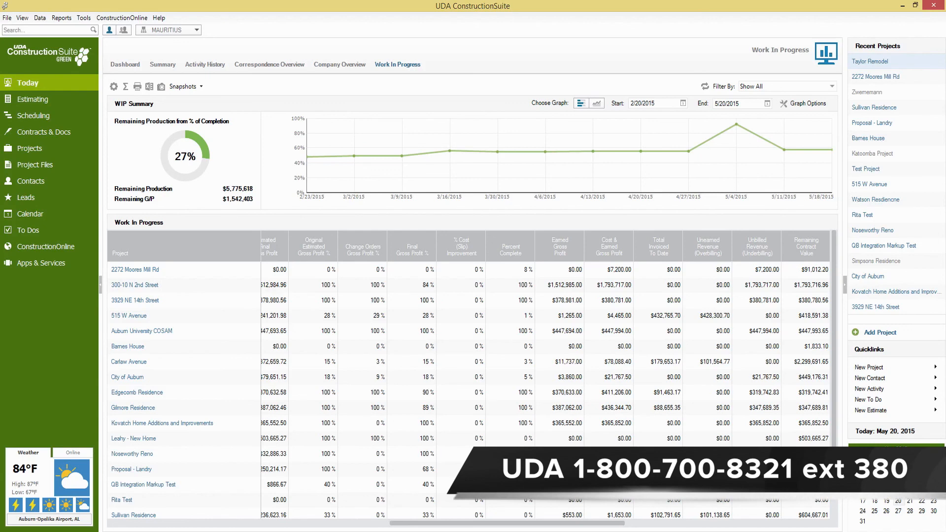
{"action": "mouse_move", "coordinate": [70, 531]}
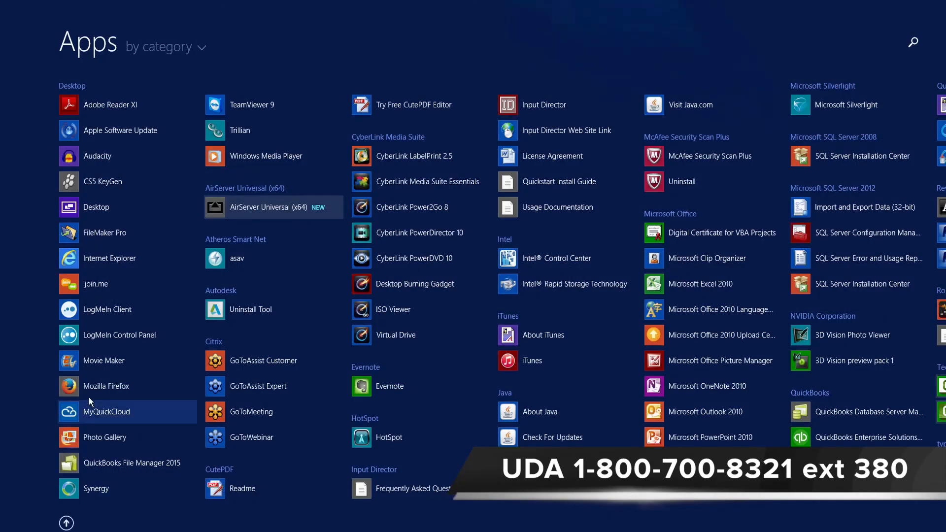
Launch Notepad from the Start search and move its window further right.
{"action": "type", "text": "notepad"}
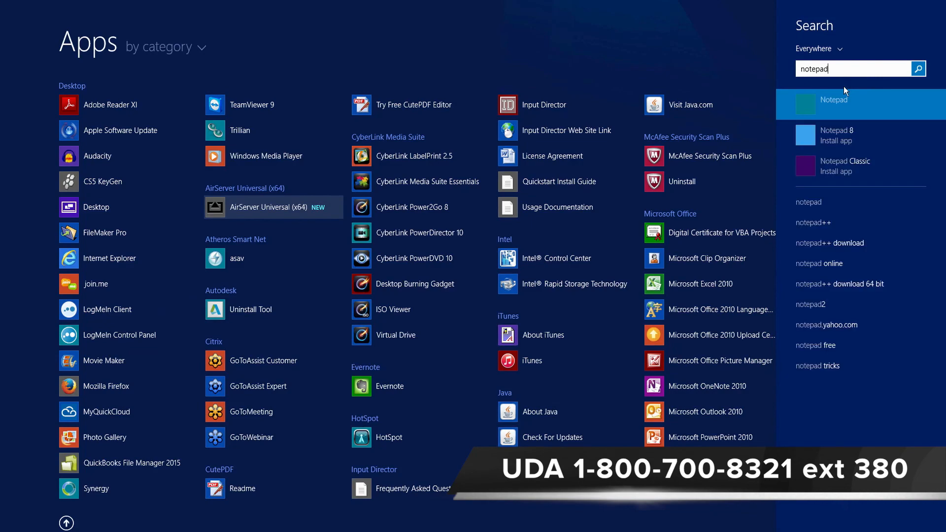
{"action": "key", "text": "Return"}
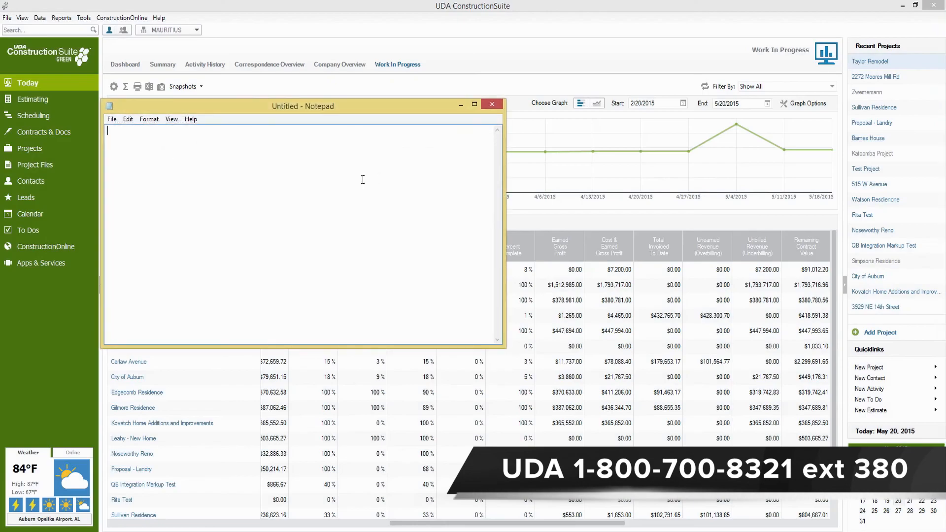
{"action": "left_click_drag", "start_coordinate": [367, 114], "coordinate": [472, 114]}
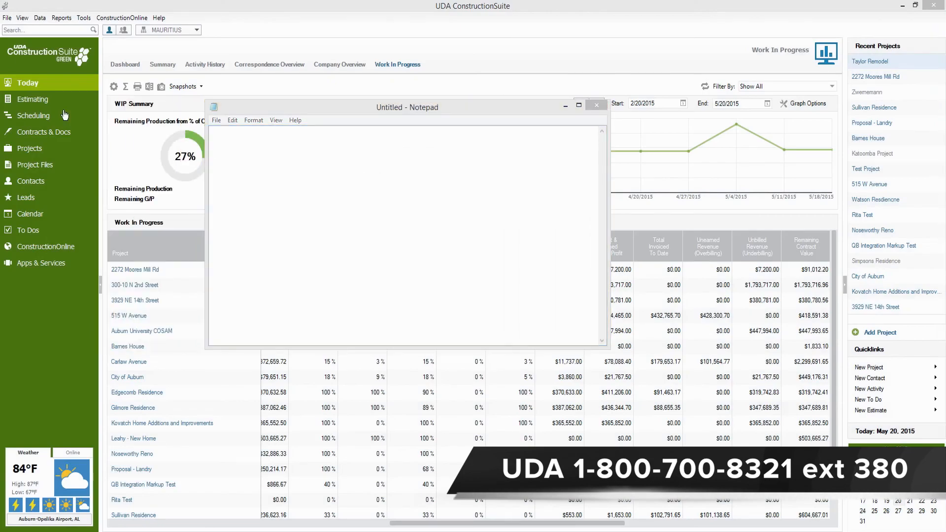
{"action": "left_click", "coordinate": [265, 142]}
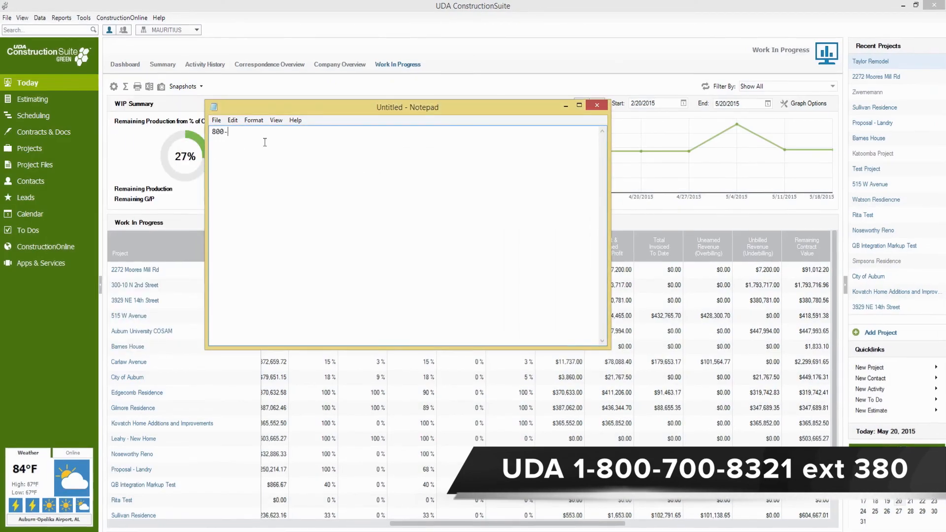
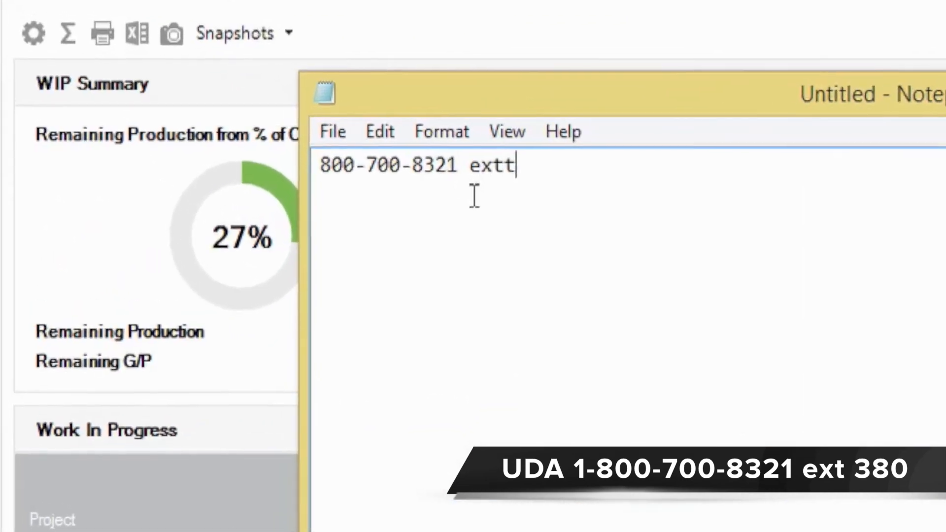
Enter the UDA support phone number with its extension, and the contact's e-mail address on the next line.
{"action": "type", "text": "380"}
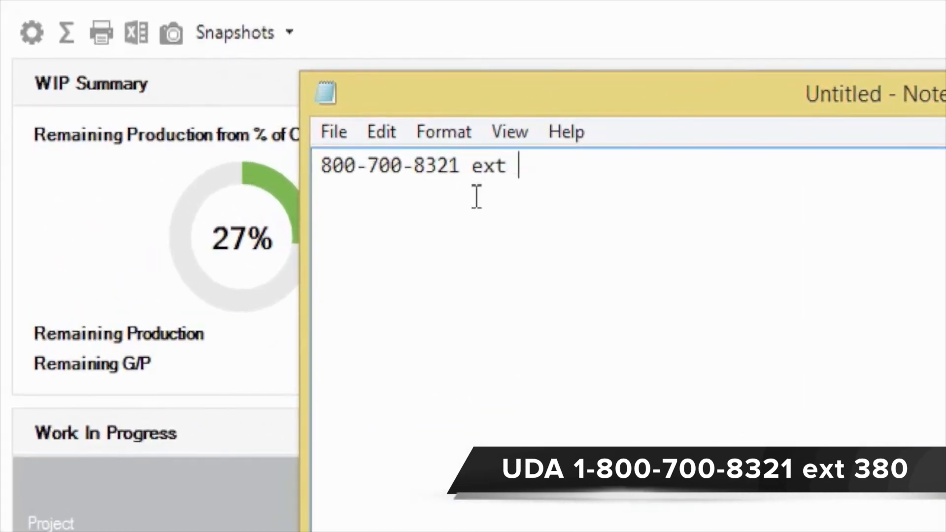
{"action": "key", "text": "Return"}
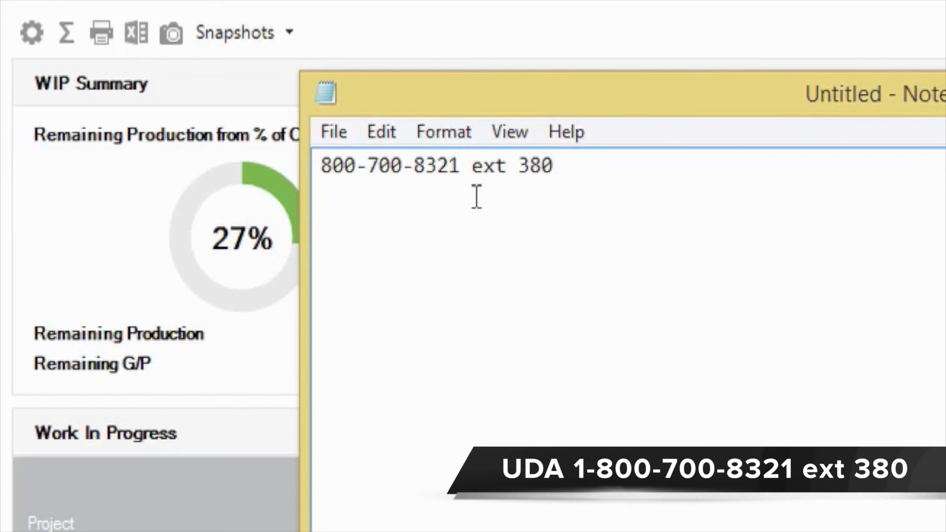
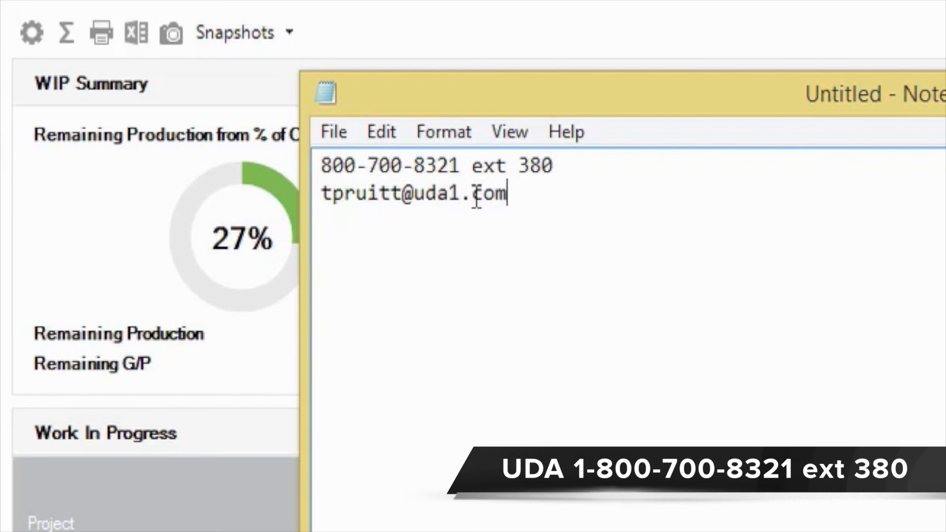